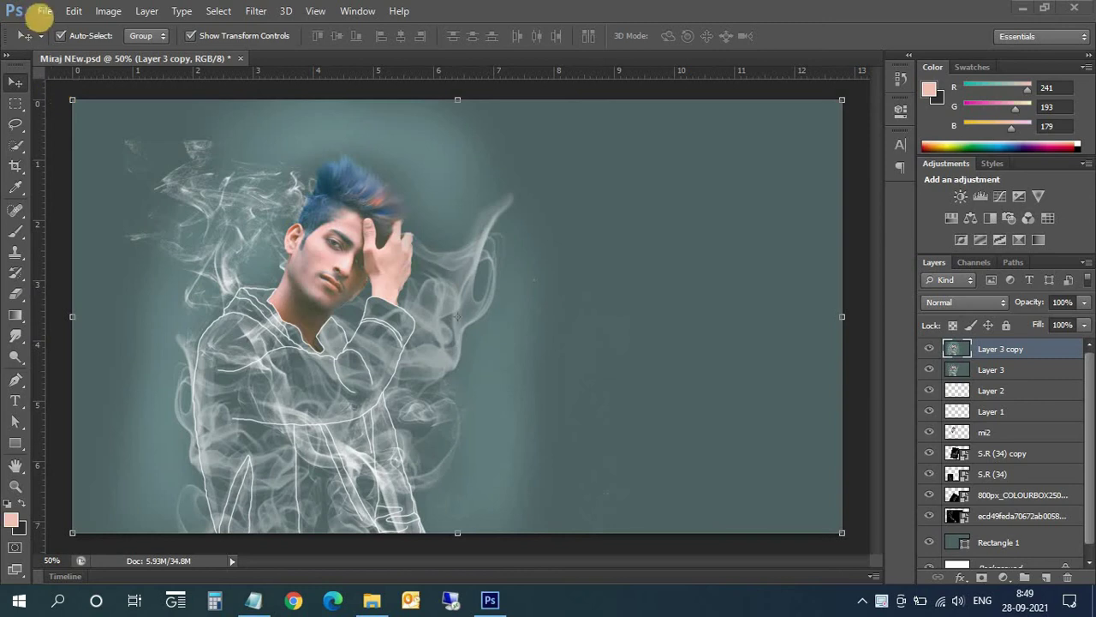
- Create a new white 1920×1080 px RGB document at 150 pixels/cm
left_click(44, 12)
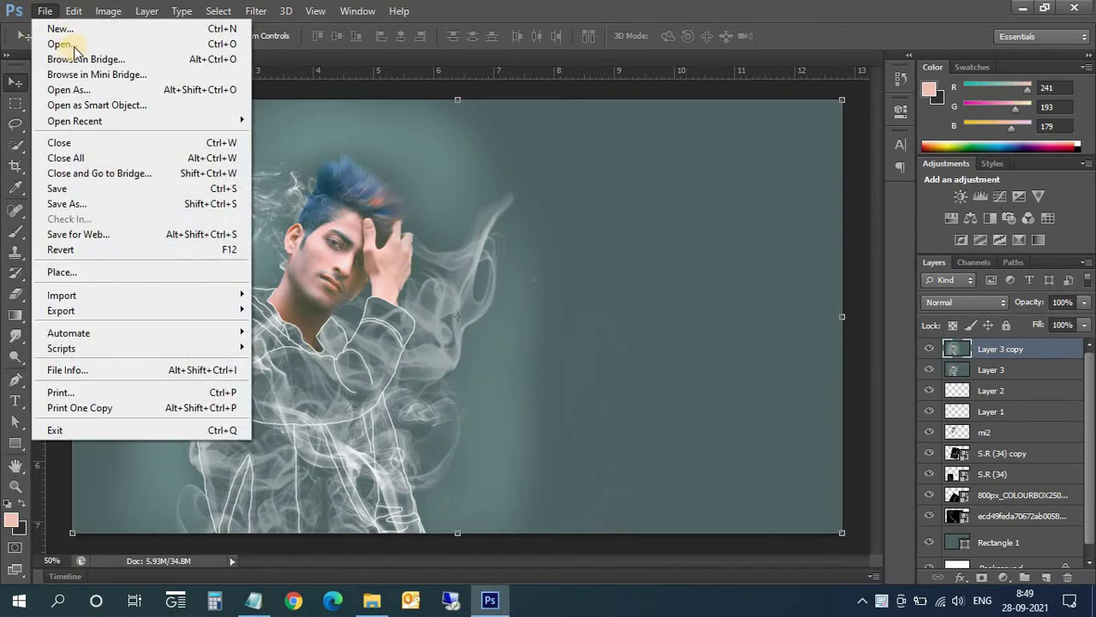
left_click(67, 30)
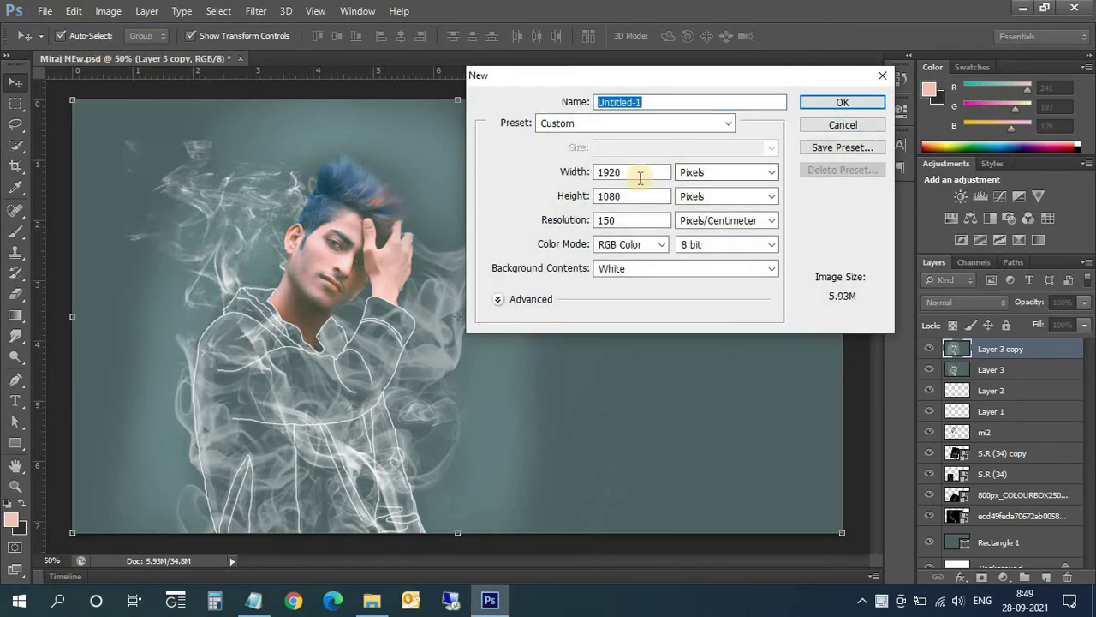
left_click(652, 220)
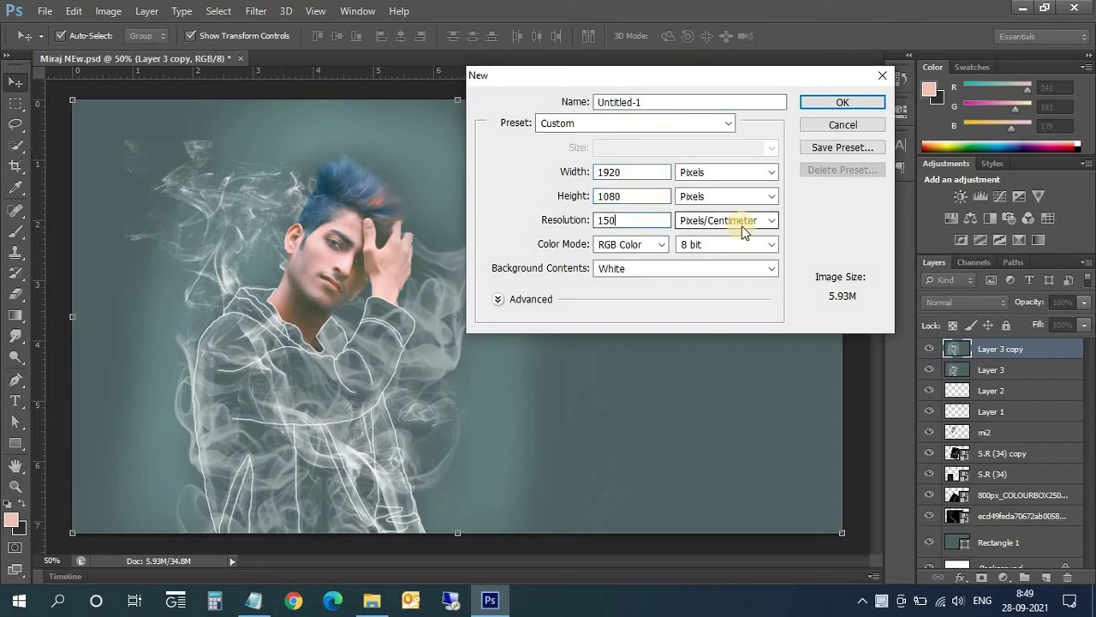
left_click(844, 102)
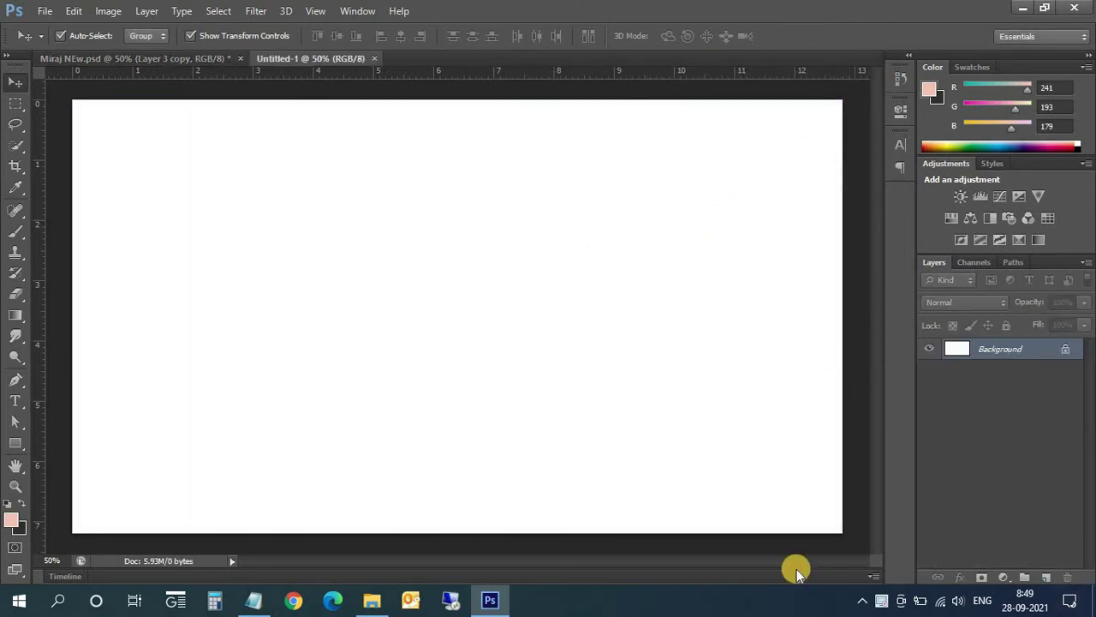
- Add an empty Layer 1, inspect its layer style, then delete it
left_click(1046, 579)
scroll(599, 403, "down", 1)
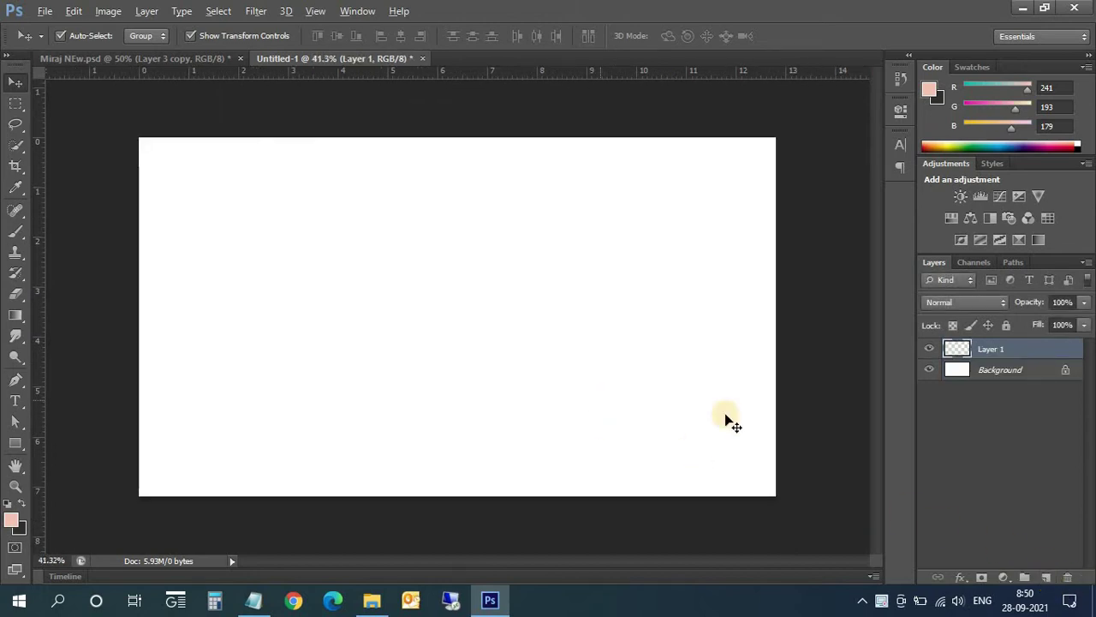
left_click(993, 366)
left_click(942, 350)
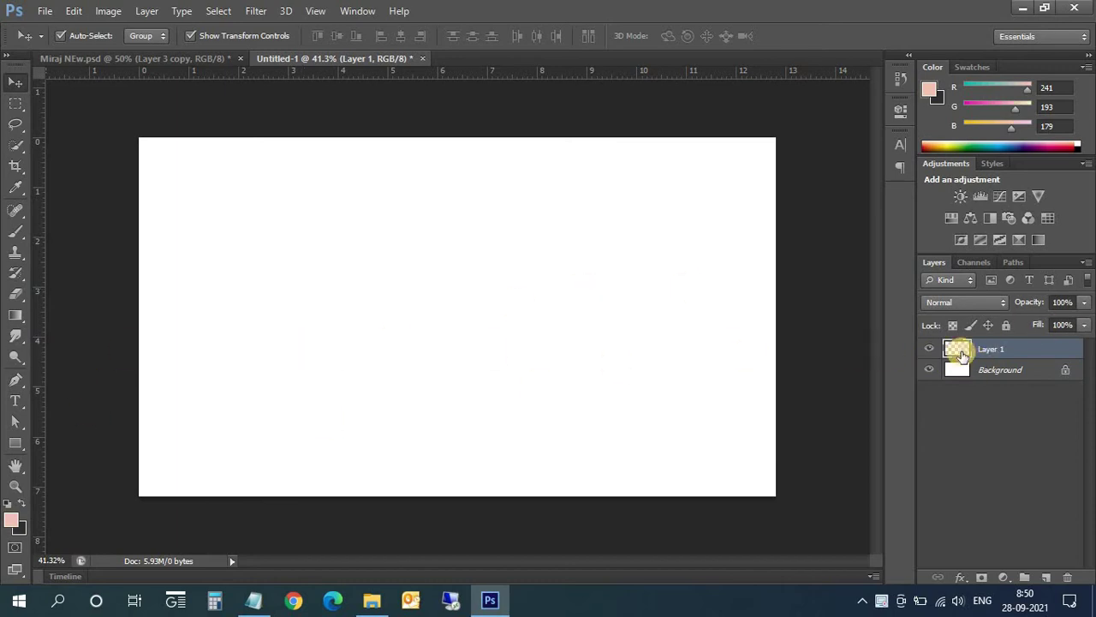
double_click(961, 354)
left_click(993, 133)
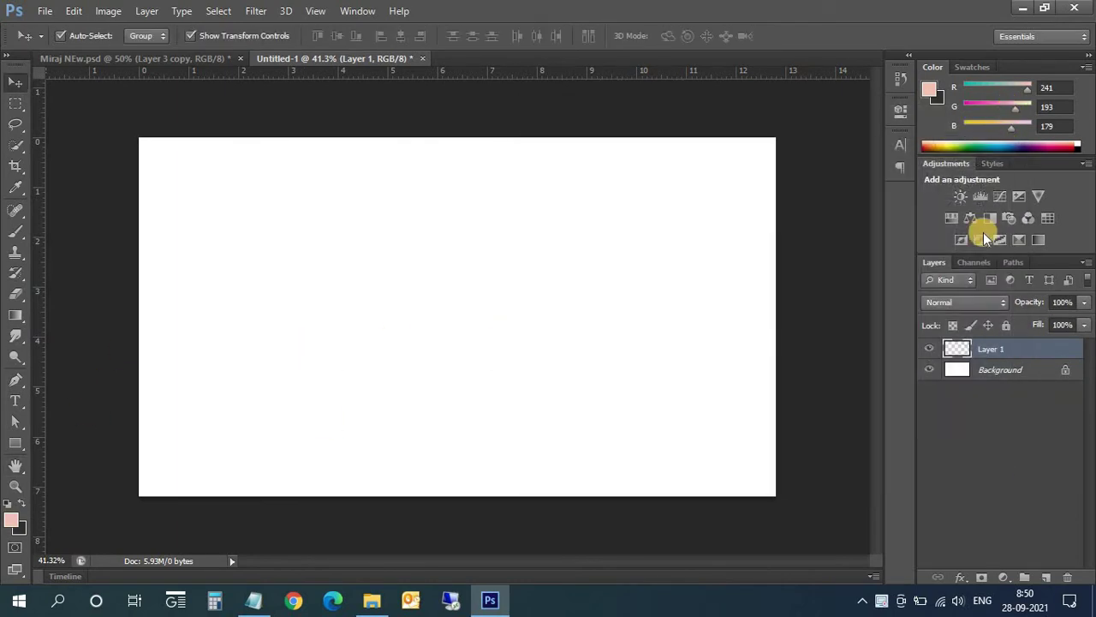
left_click(1067, 577)
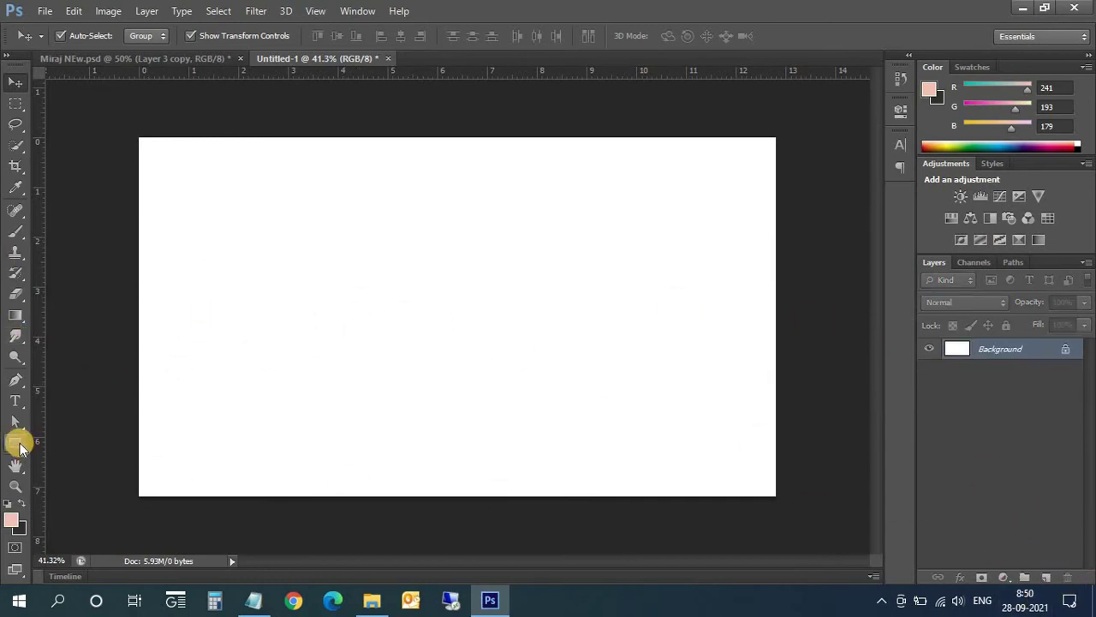
- Draw a full-canvas rectangle and fill it with grey-teal RGB 77/99/100 (#4d6364)
left_click(17, 444)
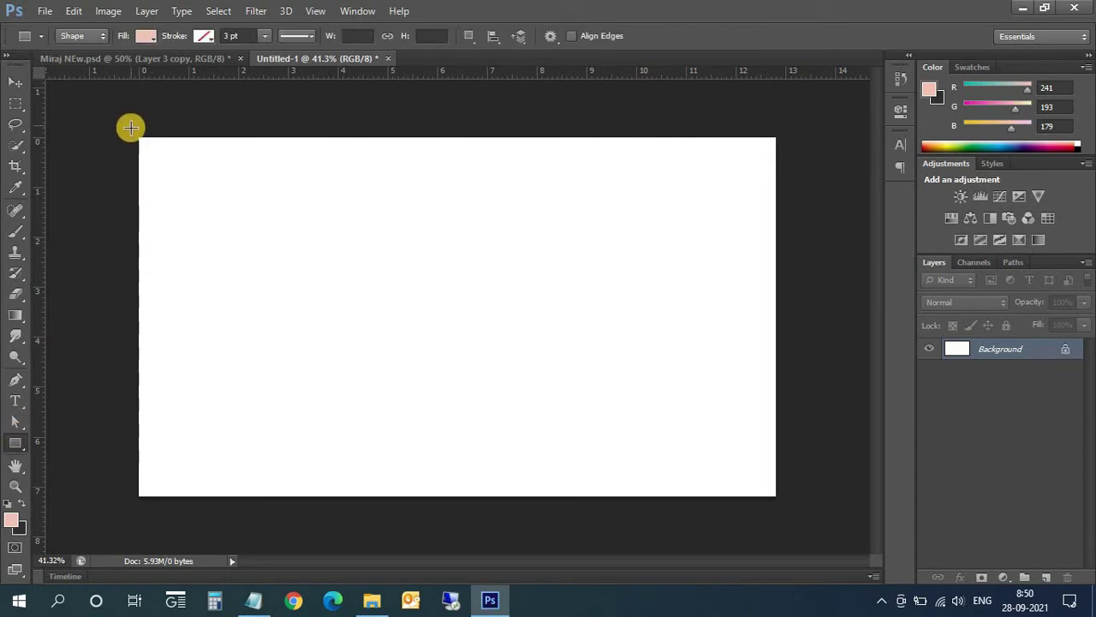
left_click_drag(131, 127, 781, 505)
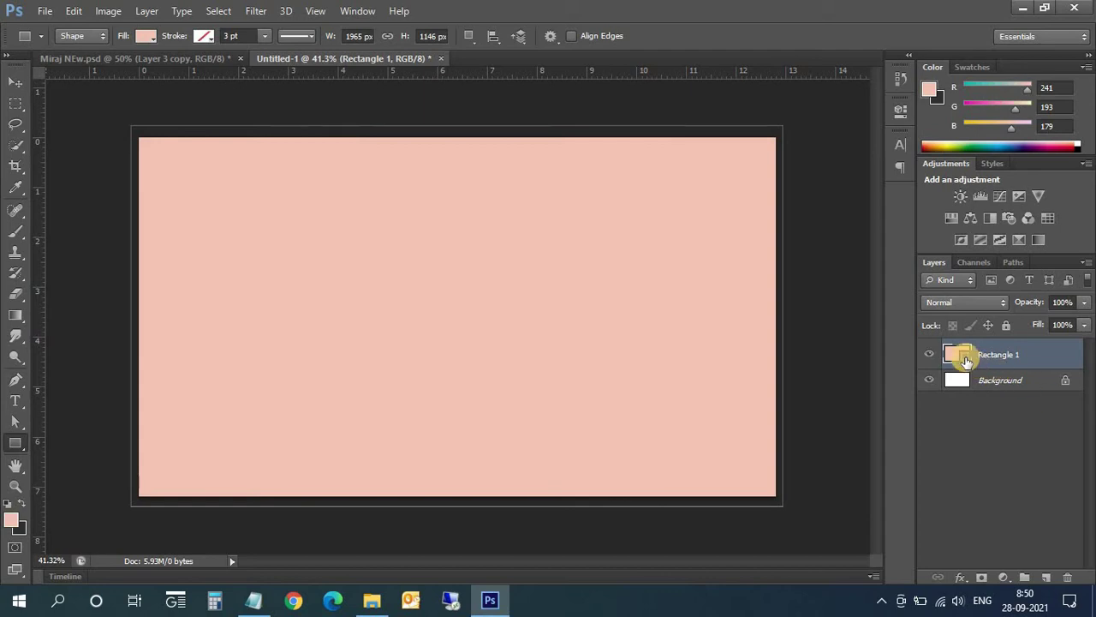
double_click(957, 351)
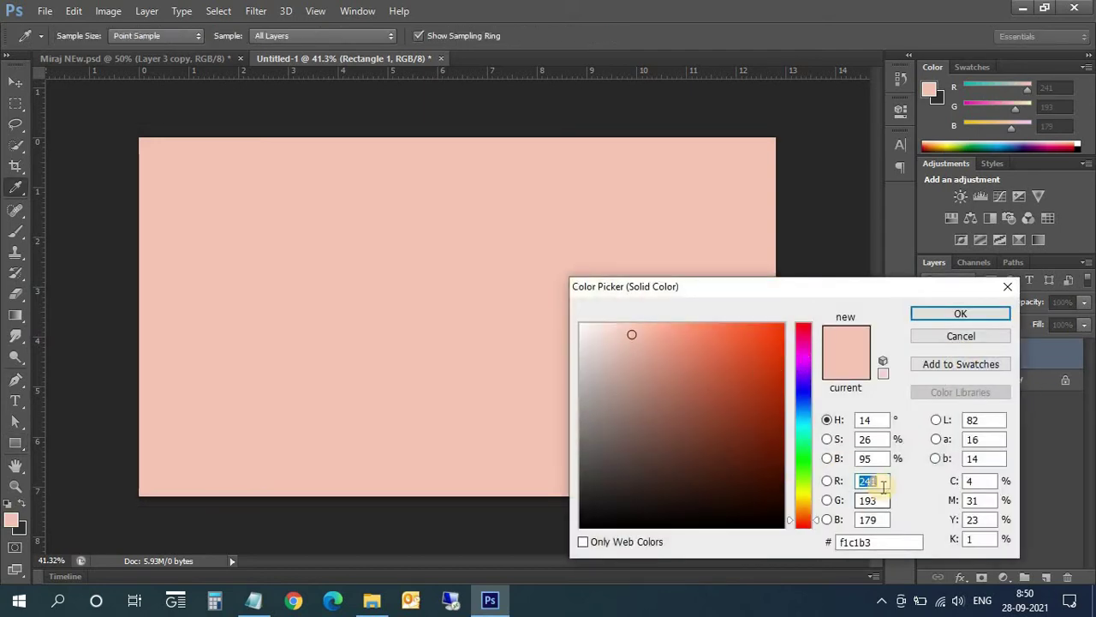
type("77")
key("Tab")
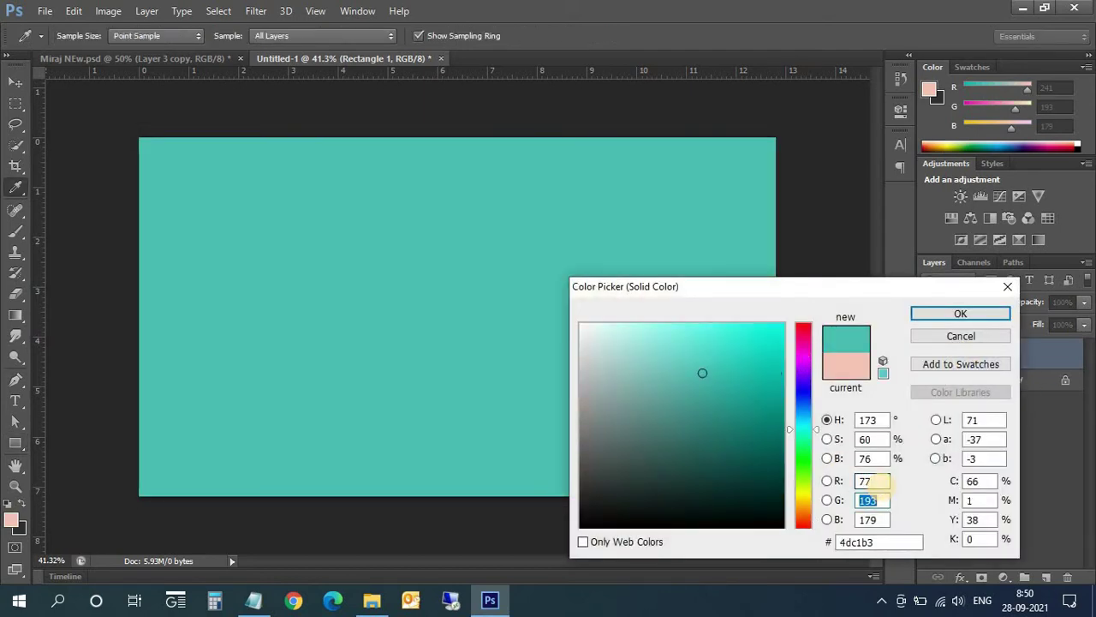
type("99")
type("1")
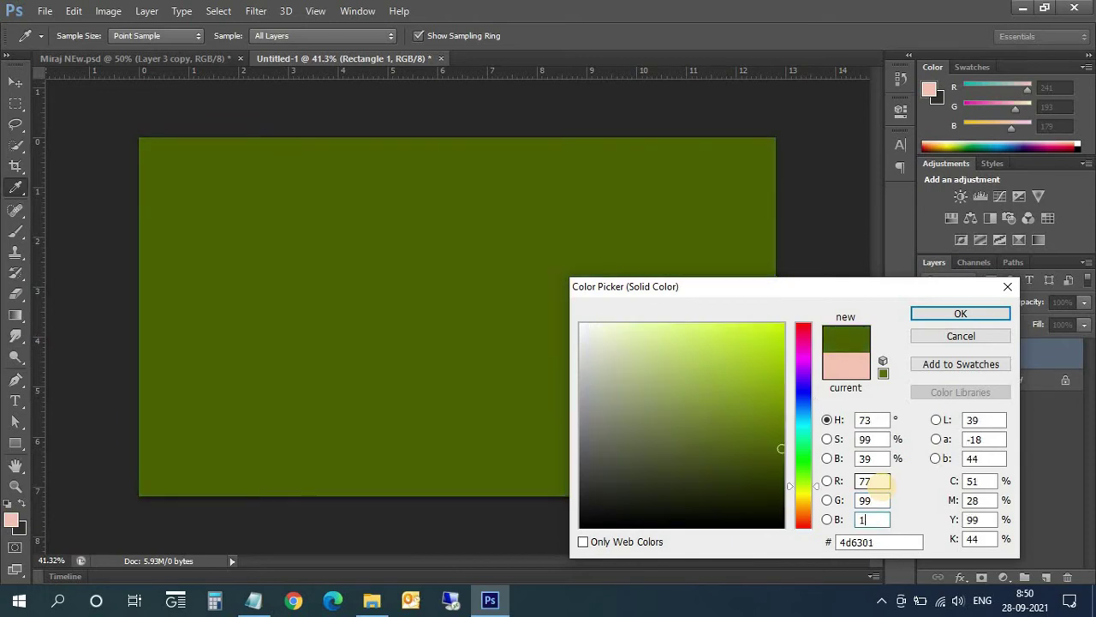
type("00")
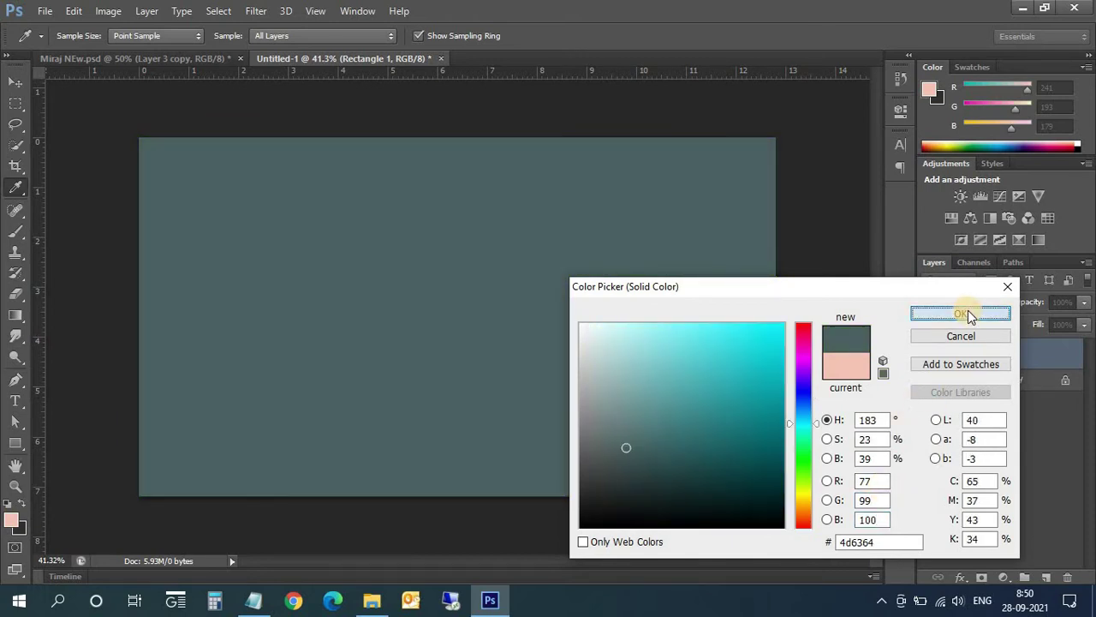
left_click(966, 314)
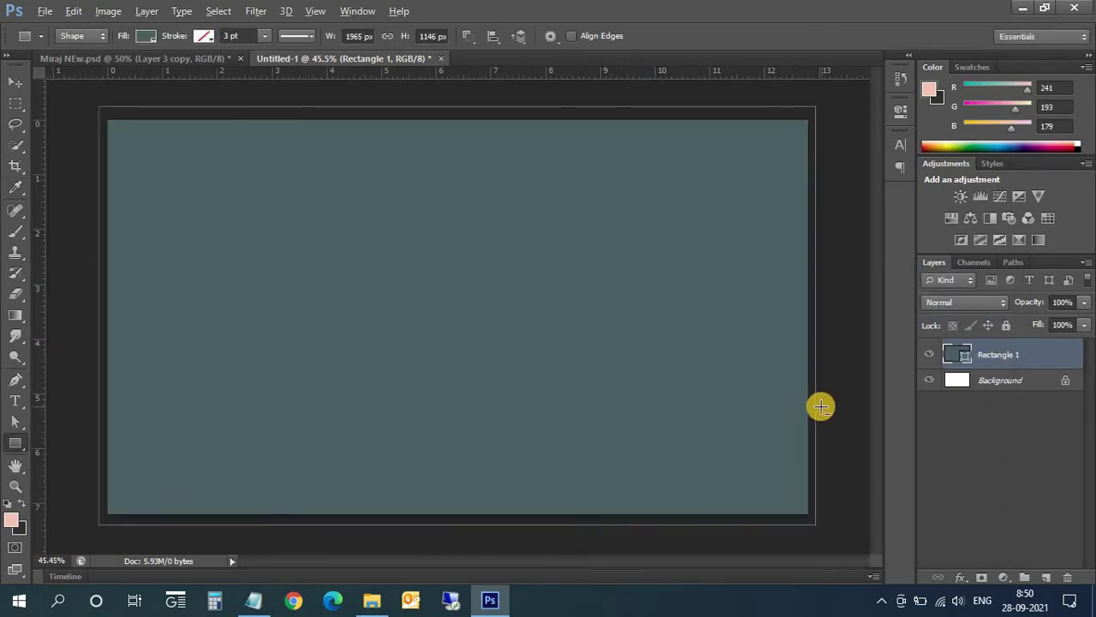
- Dismiss the rectangle size prompt and deselect Rectangle 1 with the Move tool
left_click(825, 412)
key("Return")
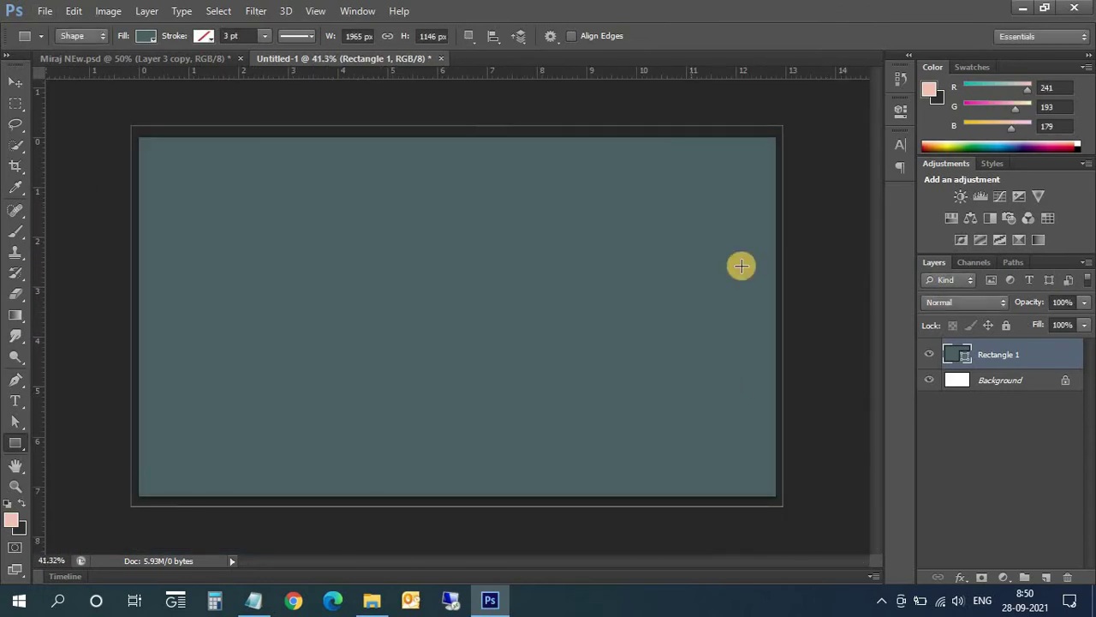
left_click(13, 82)
left_click(807, 420)
scroll(808, 421, "up", 3)
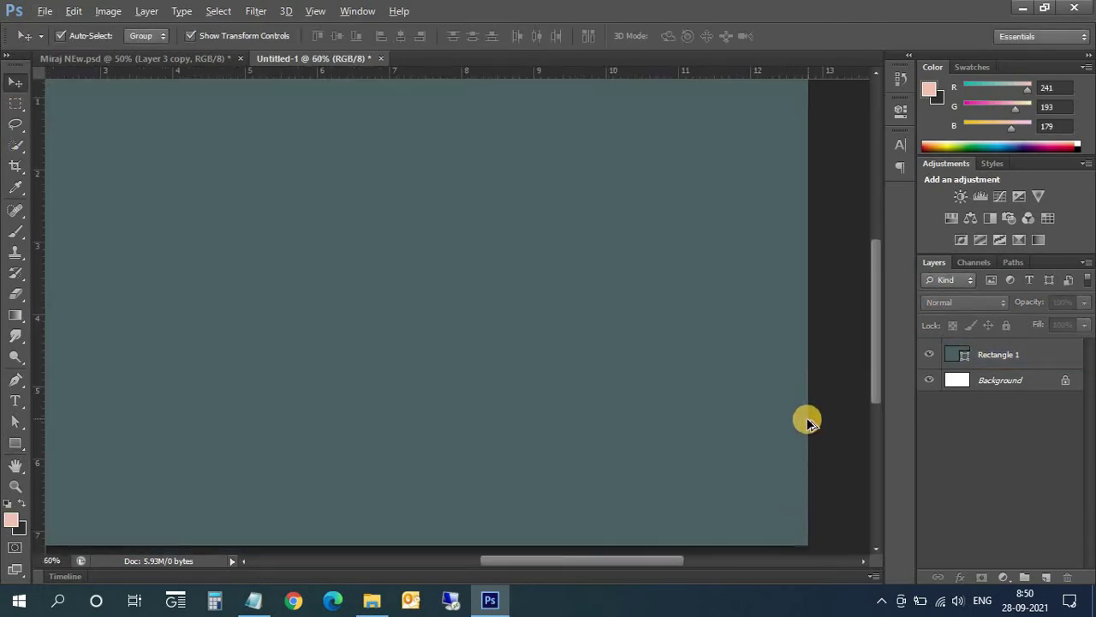
scroll(720, 422, "down", 3)
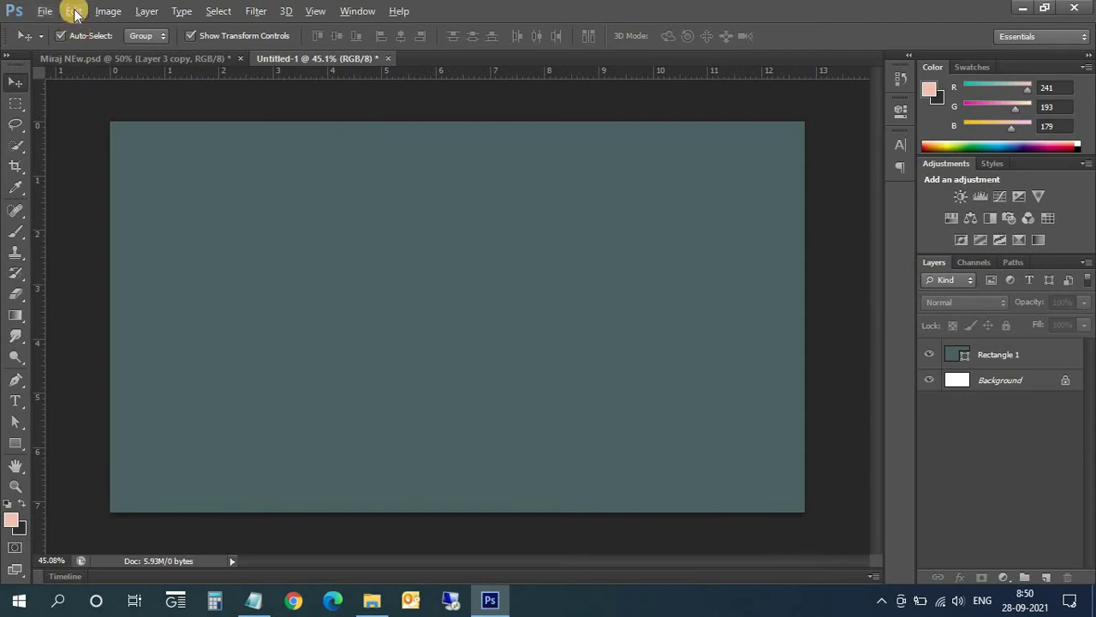
- Place the mi2 image file onto the canvas
left_click(45, 11)
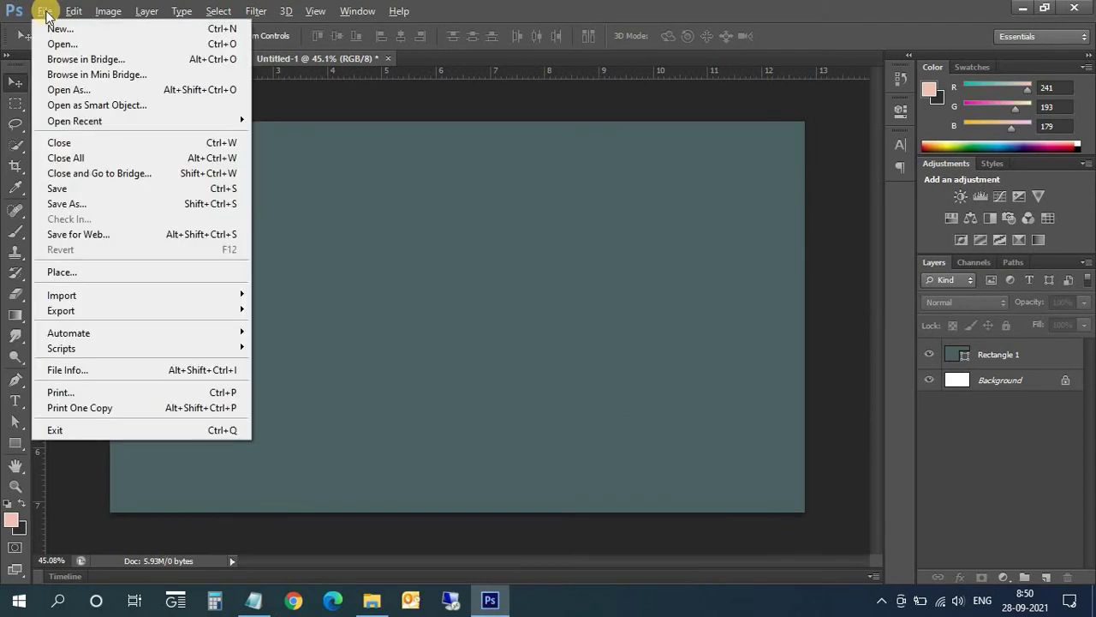
left_click(77, 273)
scroll(661, 355, "down", 2)
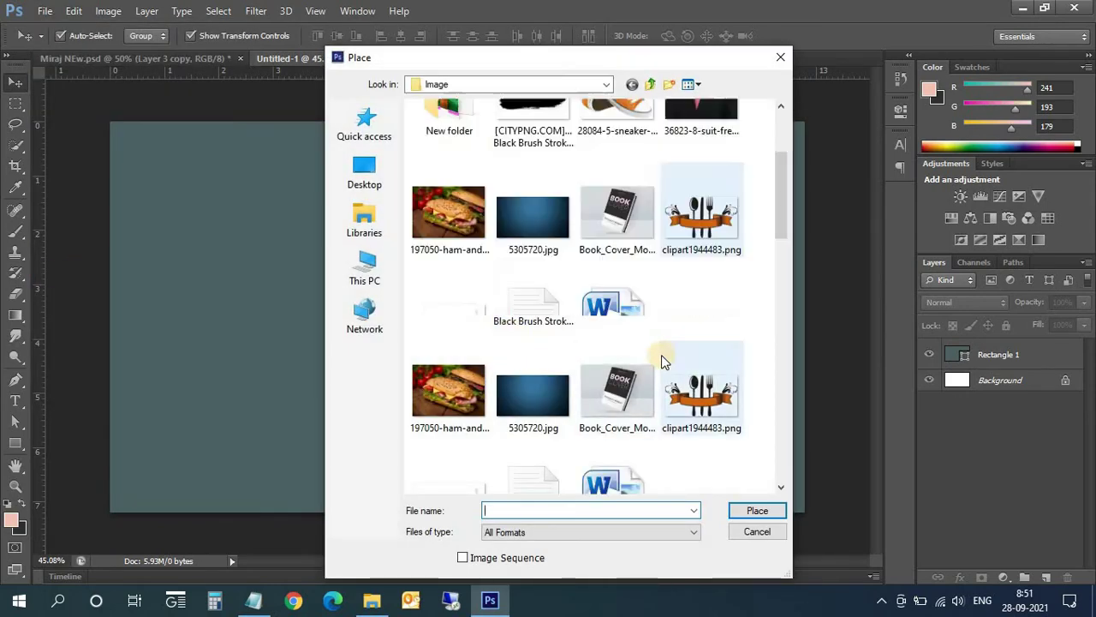
scroll(661, 354, "down", 5)
left_click(619, 385)
left_click(751, 512)
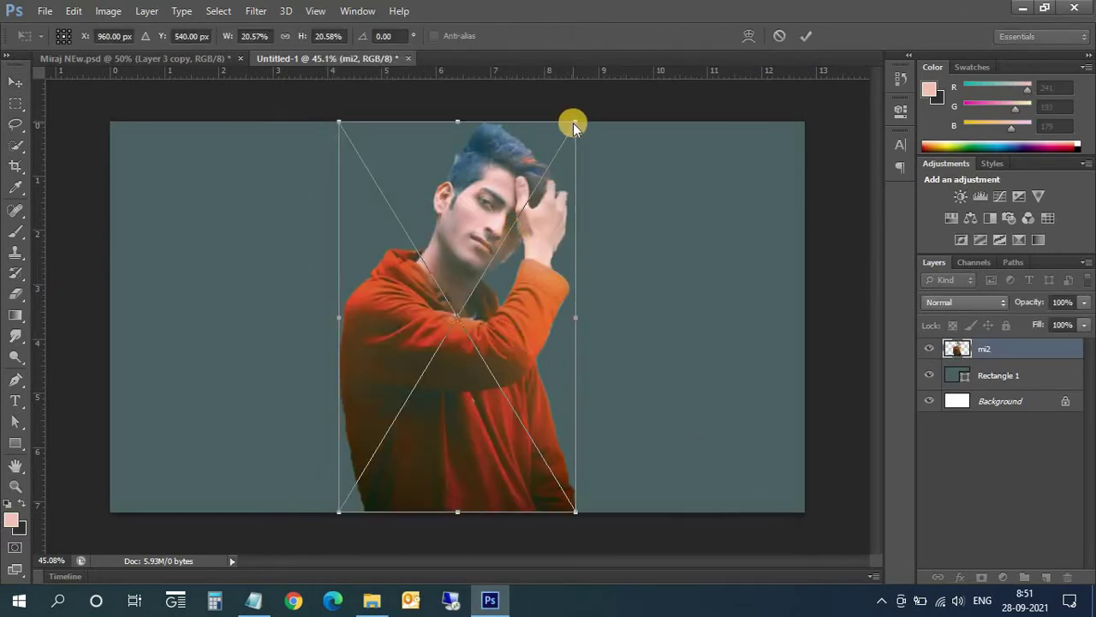
left_click(16, 81)
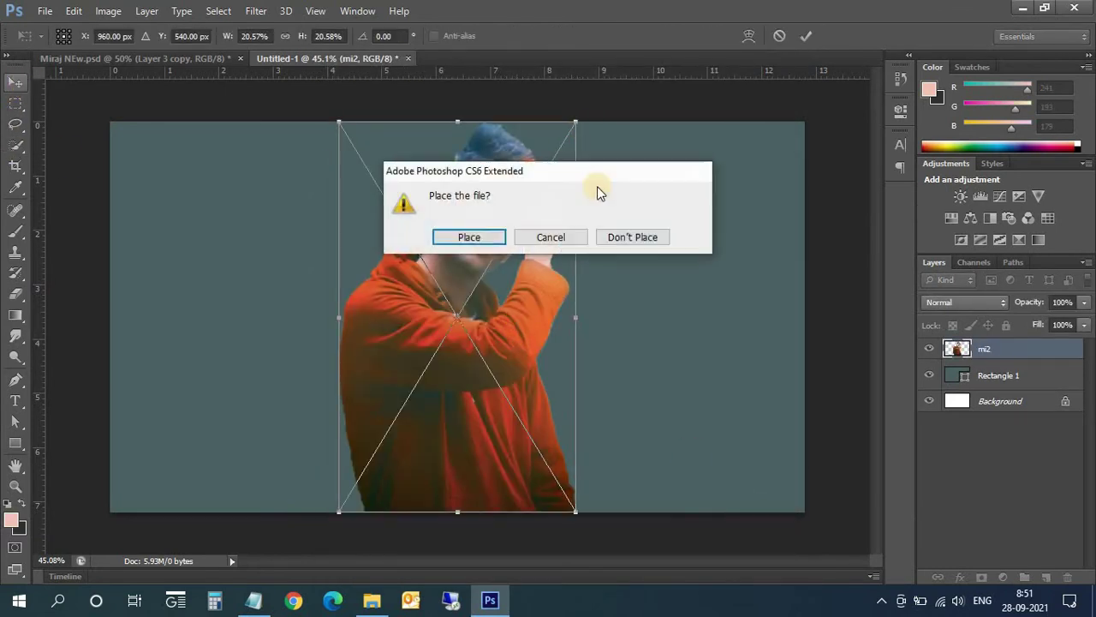
left_click(471, 237)
- Shrink the man's photo to about 17% and commit it, keeping mi2 selected
left_click_drag(575, 122, 556, 192)
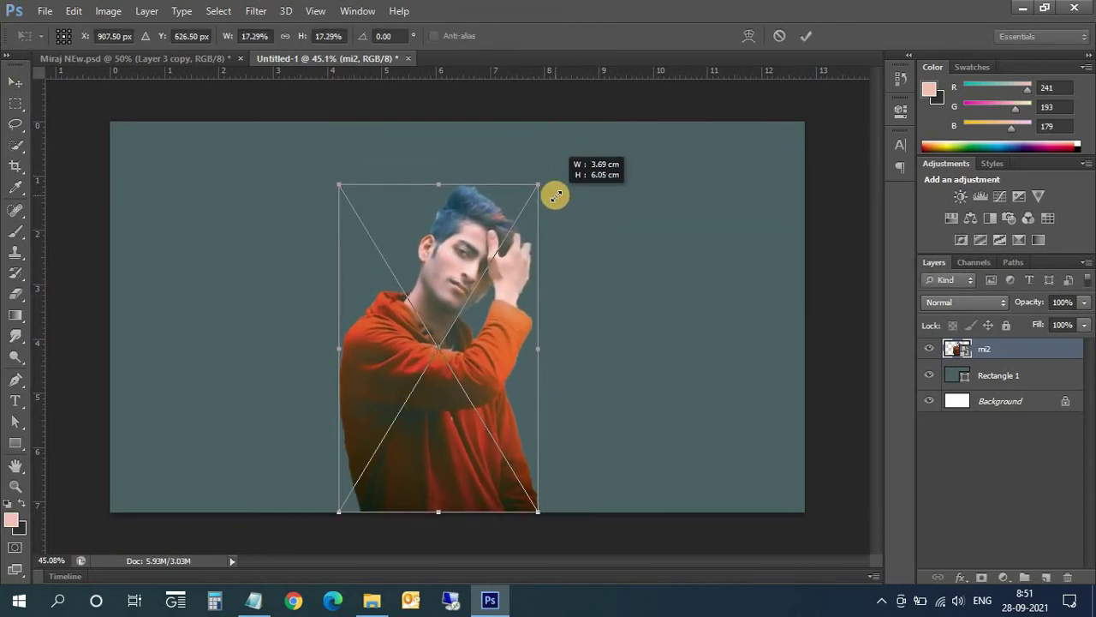
left_click(15, 81)
left_click(471, 238)
left_click(626, 311)
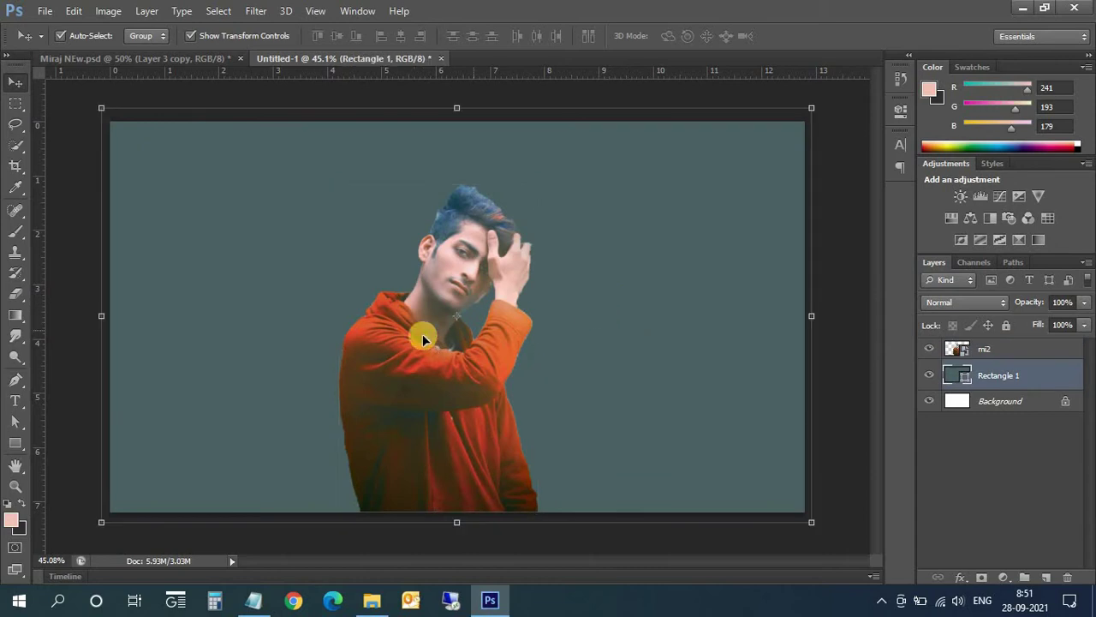
left_click(418, 336)
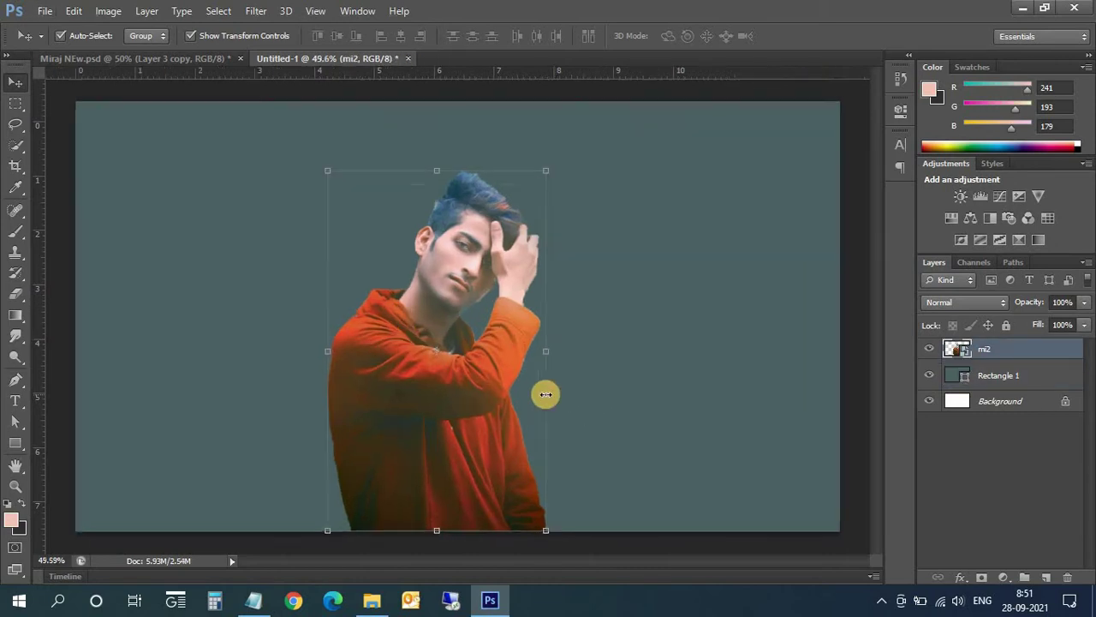
scroll(545, 394, "up", 3)
scroll(548, 394, "down", 2)
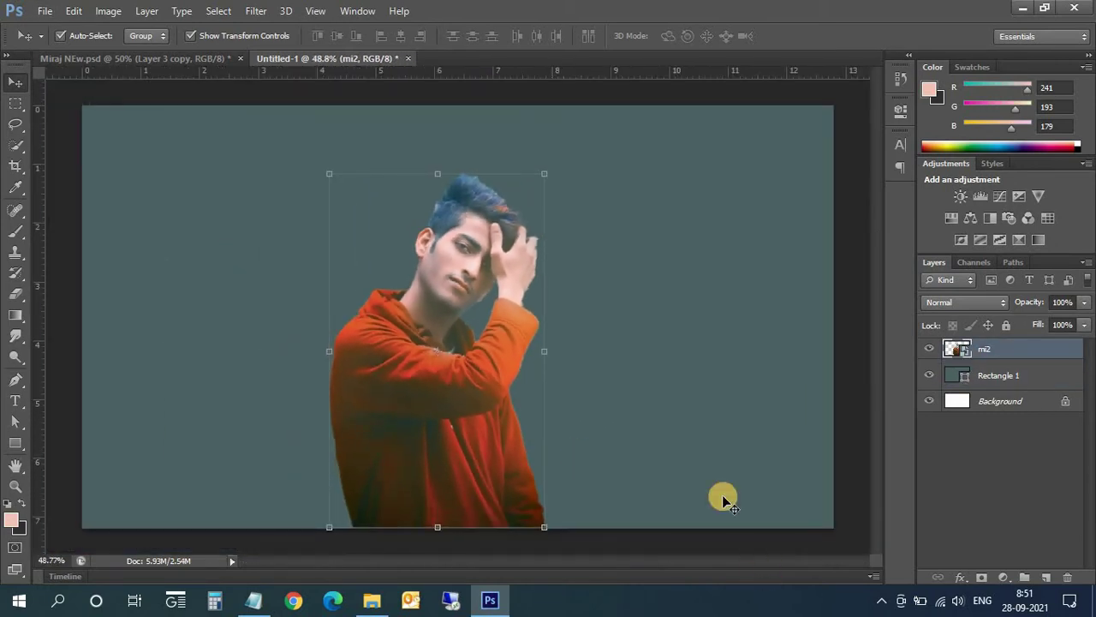
scroll(668, 449, "down", 1)
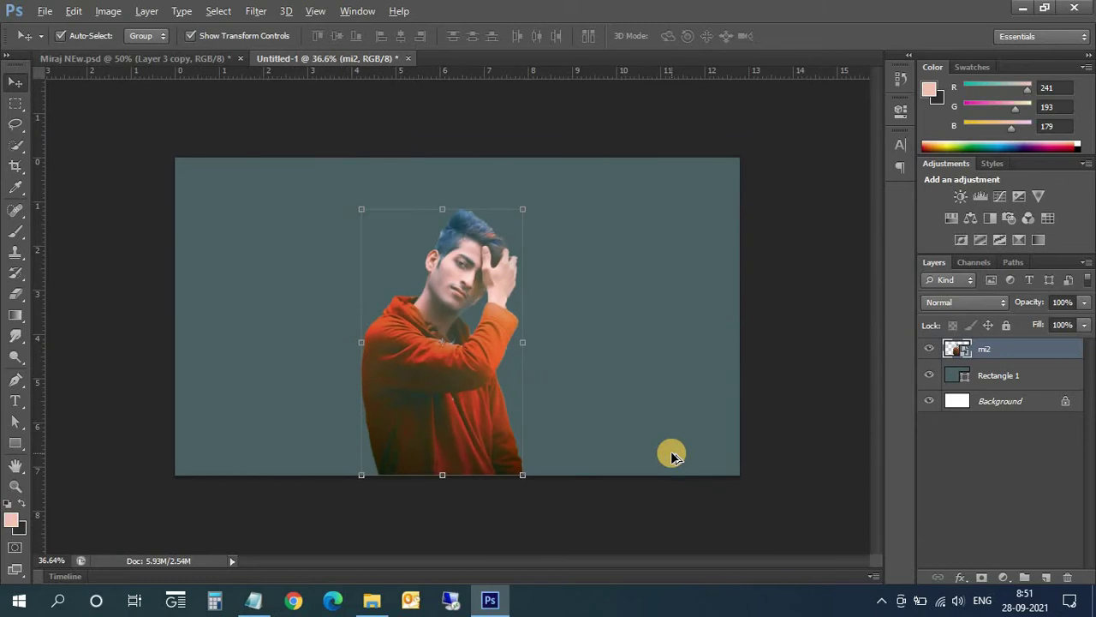
left_click(792, 427)
left_click(459, 367)
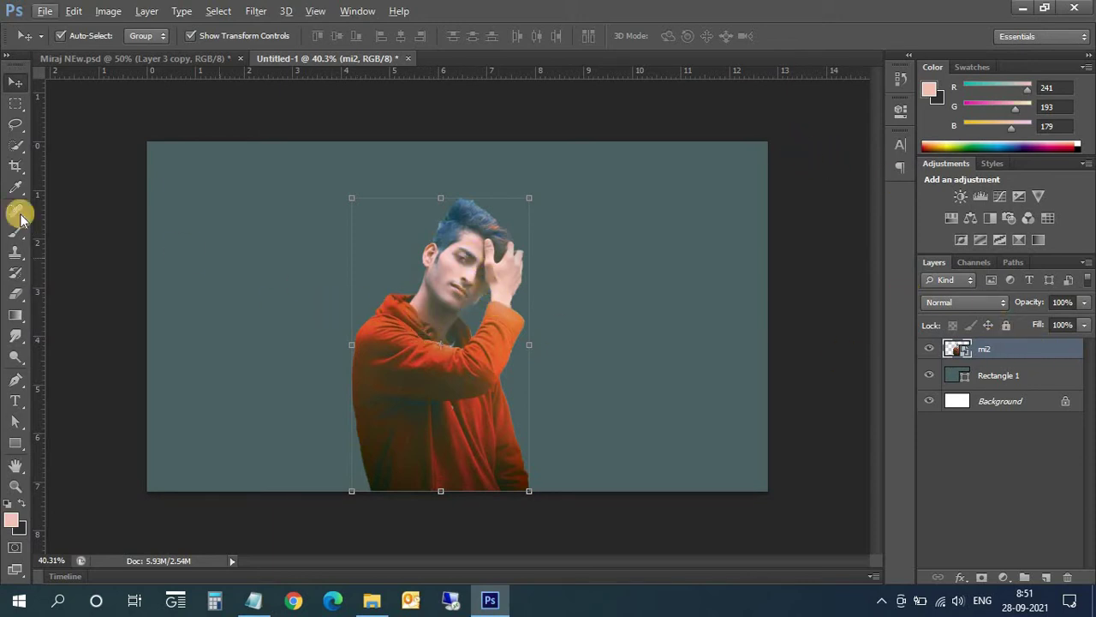
- Add a trial layer, pick a Brush tip, then delete that layer
key("alt")
left_click(1045, 578)
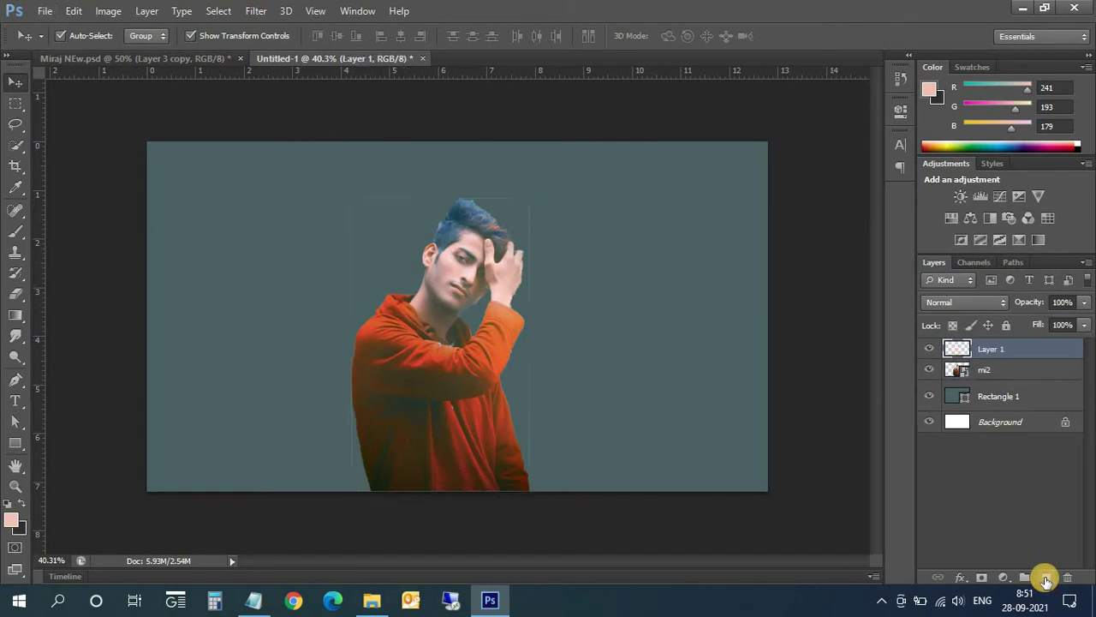
left_click(15, 231)
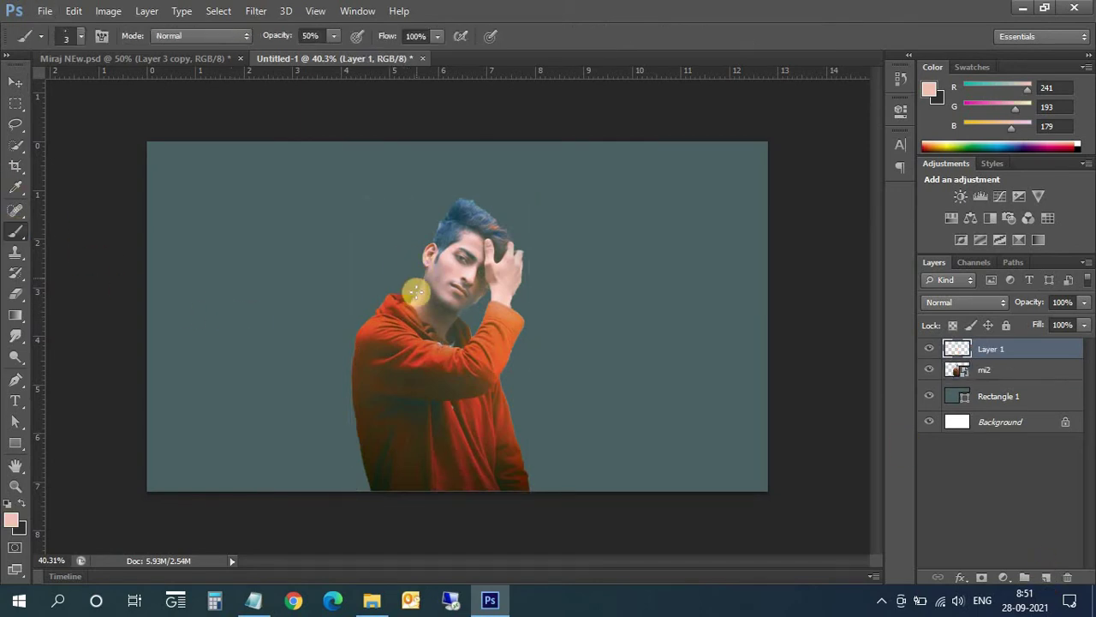
scroll(422, 282, "up", 3)
left_click(79, 37)
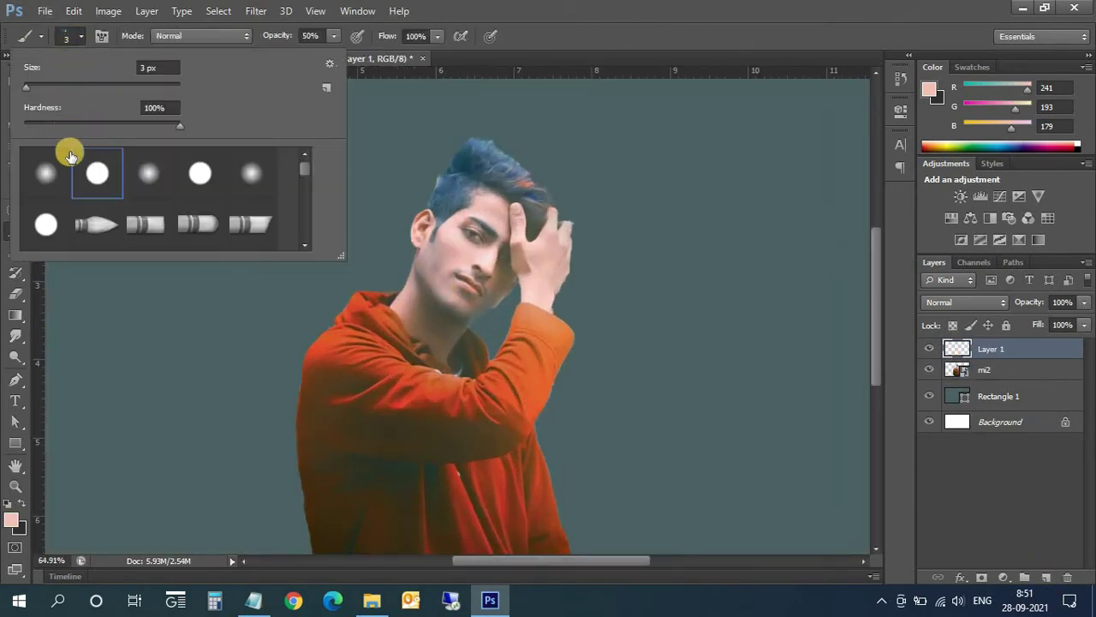
double_click(124, 184)
key("Delete")
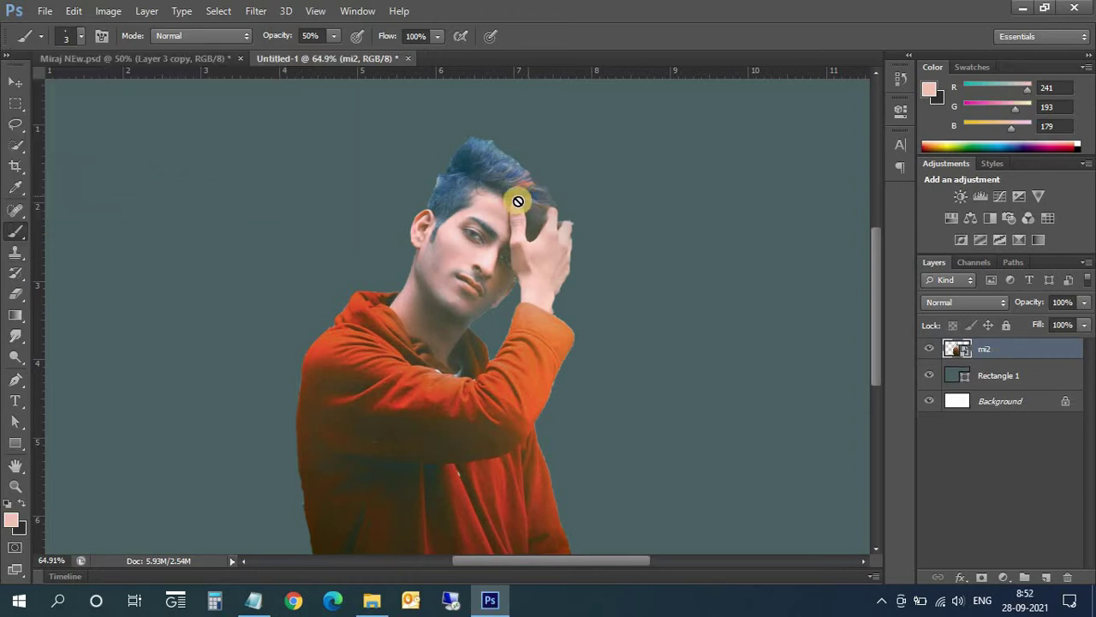
- Zoom in, add a new Layer 1 above mi2, and set brush opacity to 100%
scroll(612, 269, "up", 3)
scroll(519, 237, "up", 3)
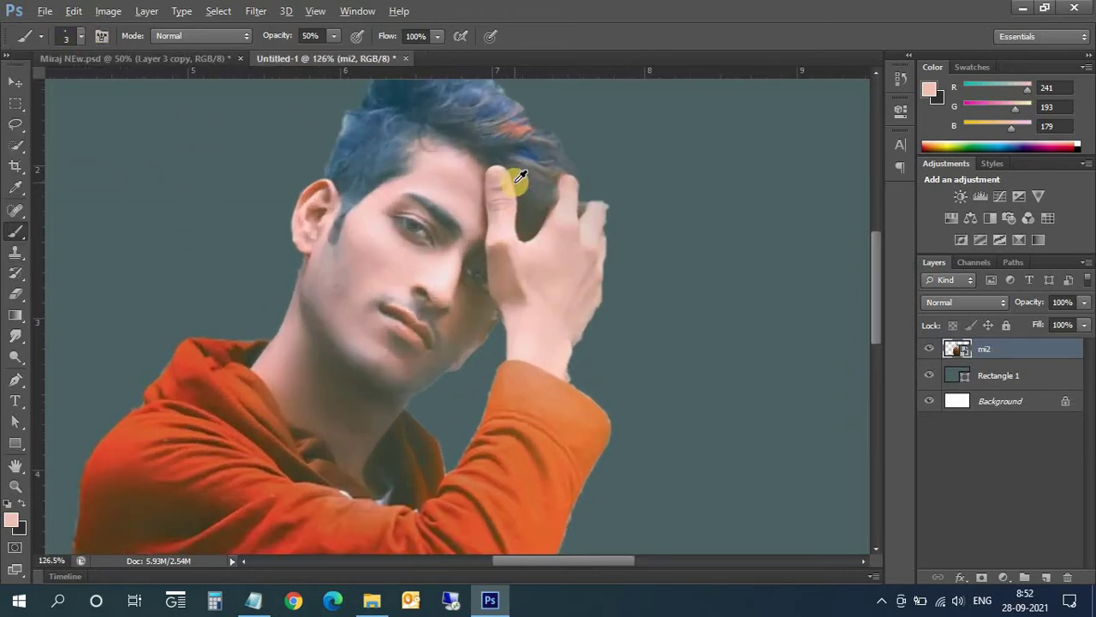
scroll(514, 184, "up", 2)
key("alt")
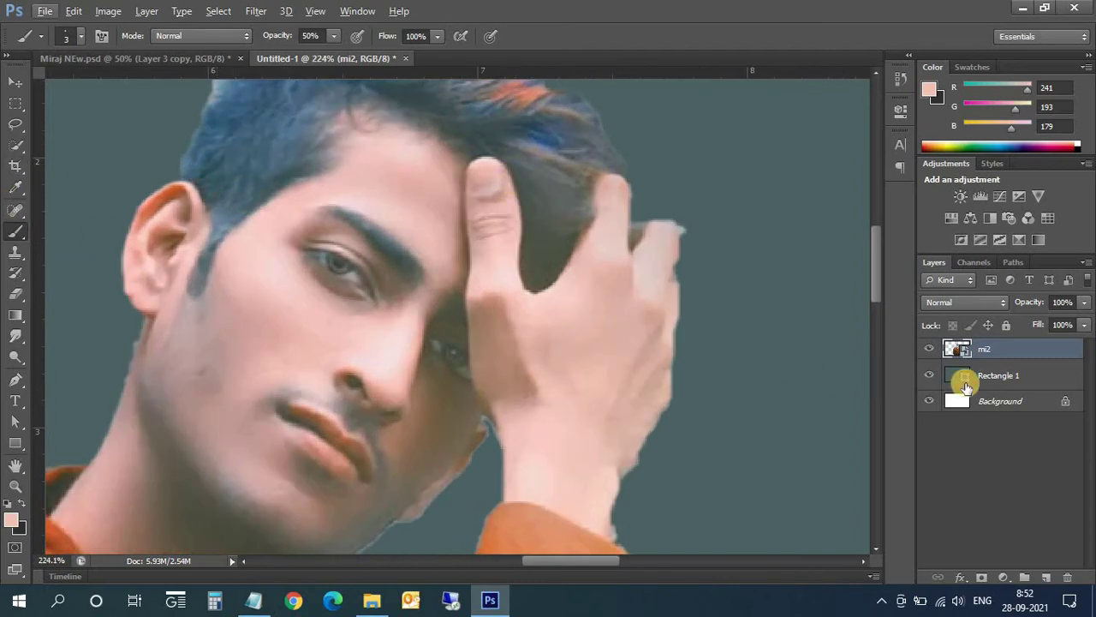
left_click(1046, 577)
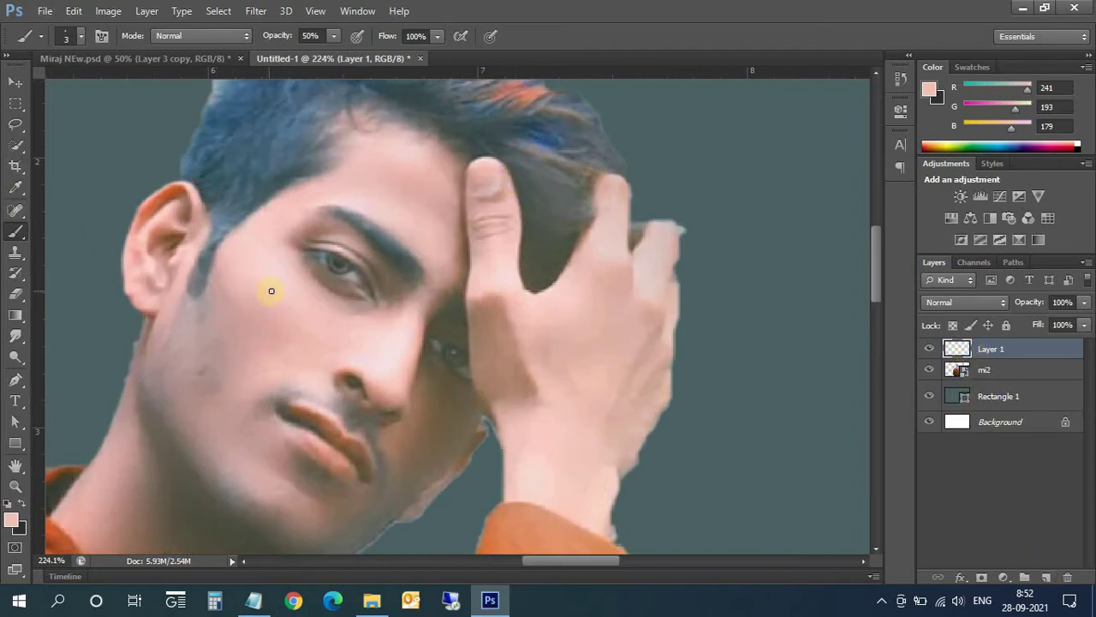
left_click(333, 36)
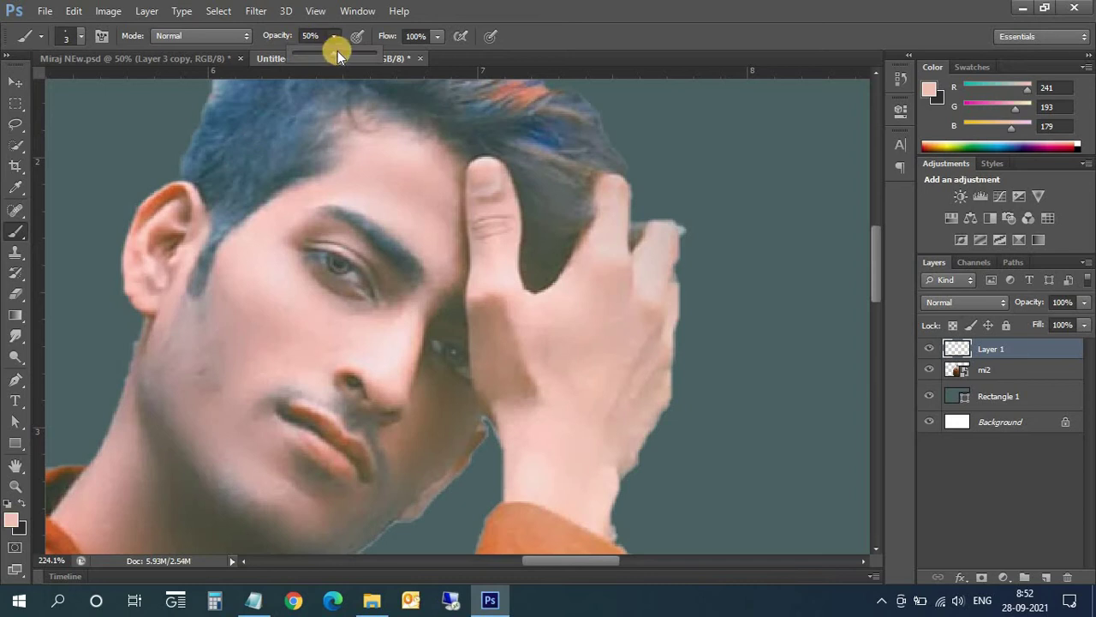
left_click_drag(335, 53, 394, 56)
- Paint a short light stroke along the collar edge beside the neck
left_click_drag(607, 567, 560, 560)
scroll(609, 431, "down", 5)
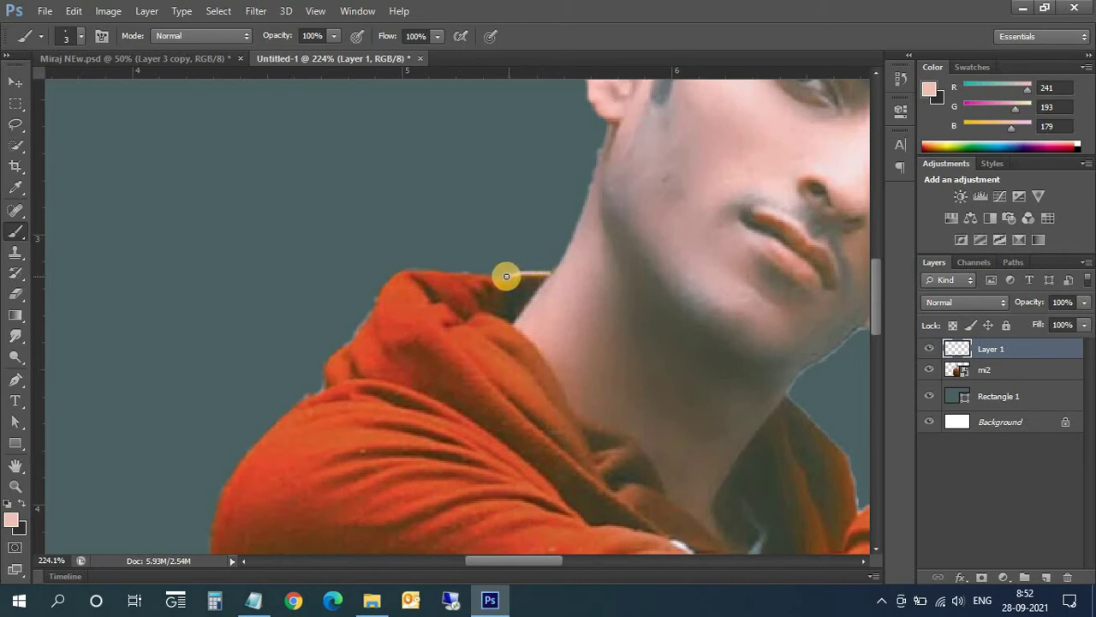
left_click_drag(496, 274, 477, 272)
- Set the foreground to near-white #fffbfa and trace the collar and shoulder edge
left_click(12, 519)
left_click(584, 323)
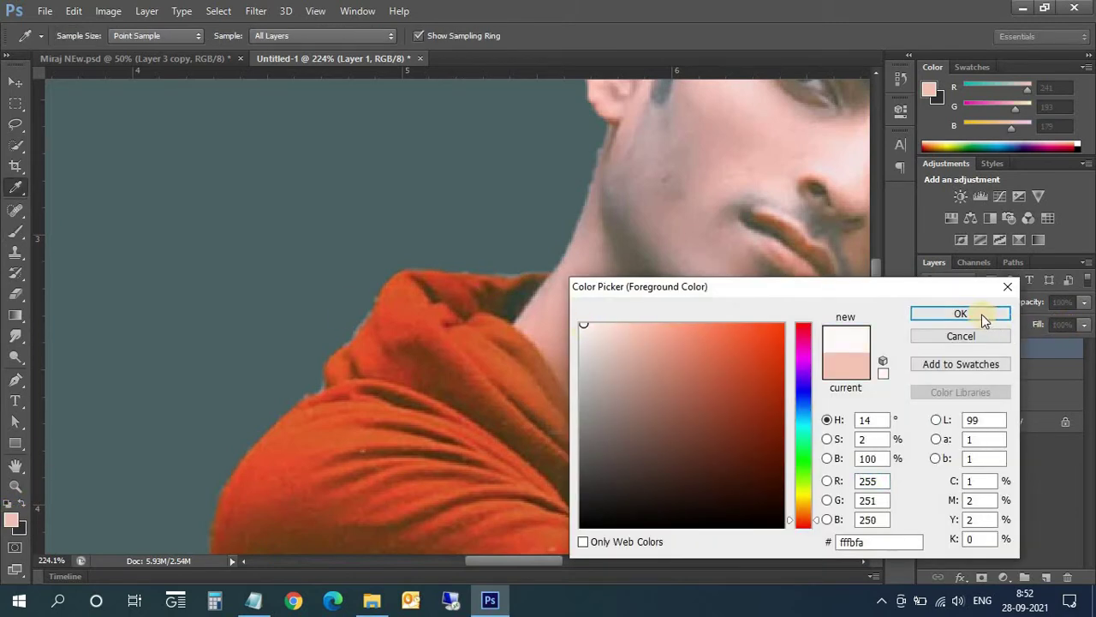
left_click(960, 314)
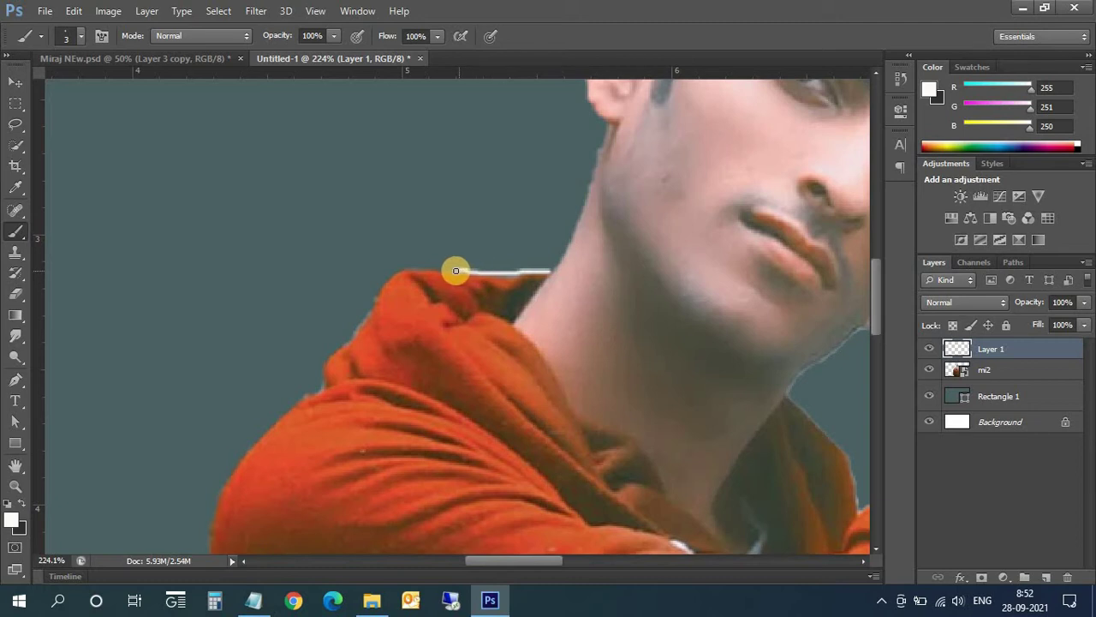
left_click_drag(455, 270, 415, 266)
scroll(432, 328, "up", 3)
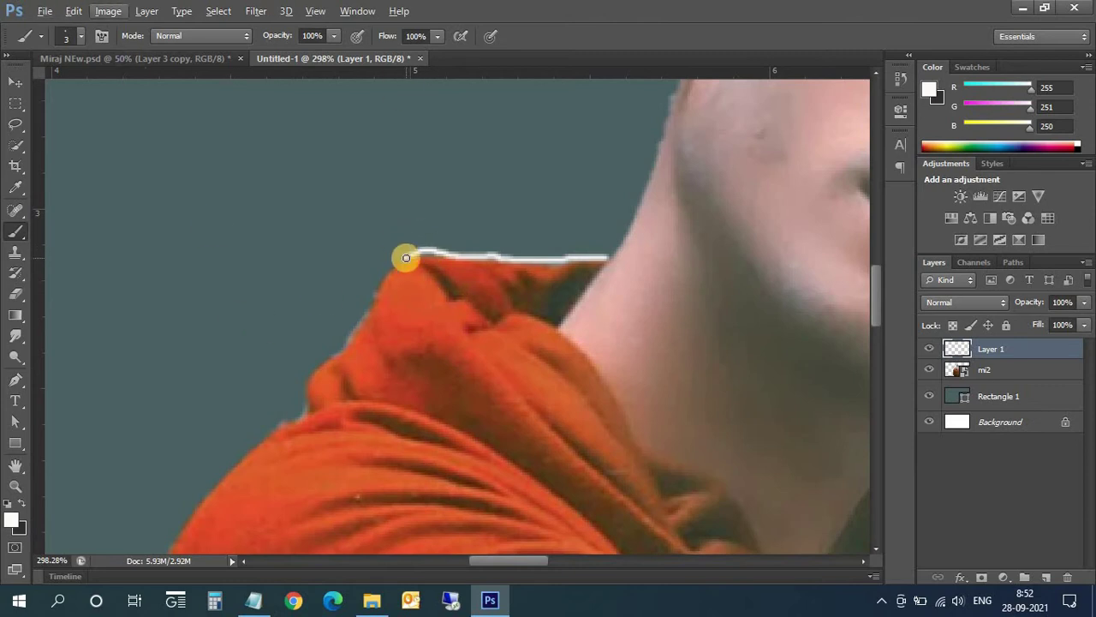
mouse_move(401, 257)
left_mouse_down()
mouse_move(308, 374)
mouse_move(302, 405)
mouse_move(262, 437)
left_mouse_up()
- Continue the near-white outline down the hoodie's shoulder edge
scroll(254, 443, "down", 1)
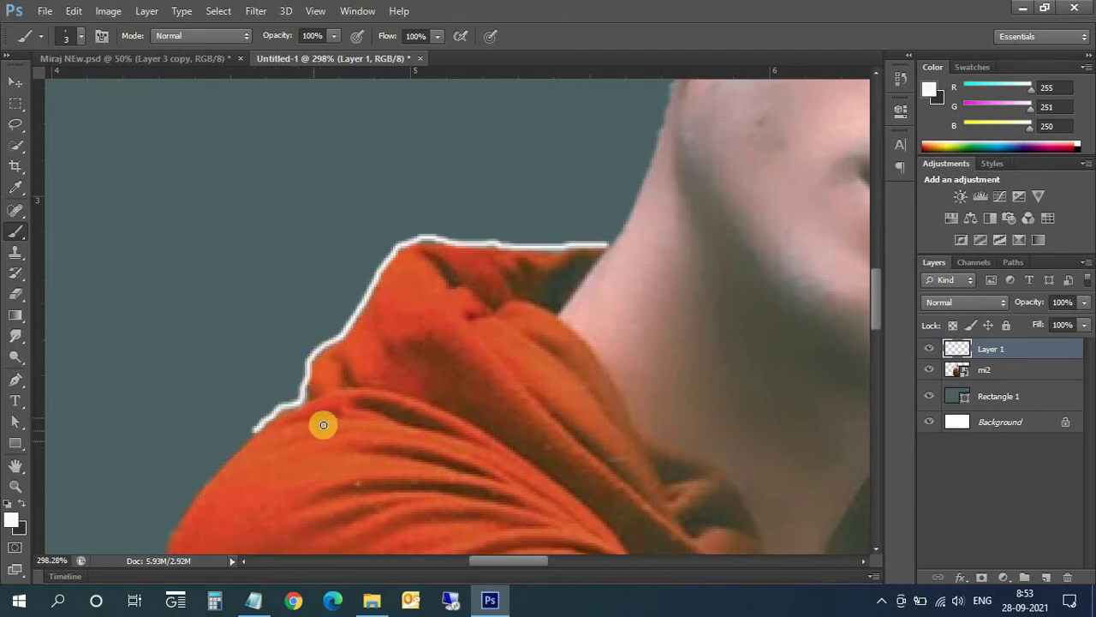
scroll(321, 425, "down", 2)
scroll(331, 406, "down", 2)
scroll(325, 391, "down", 2)
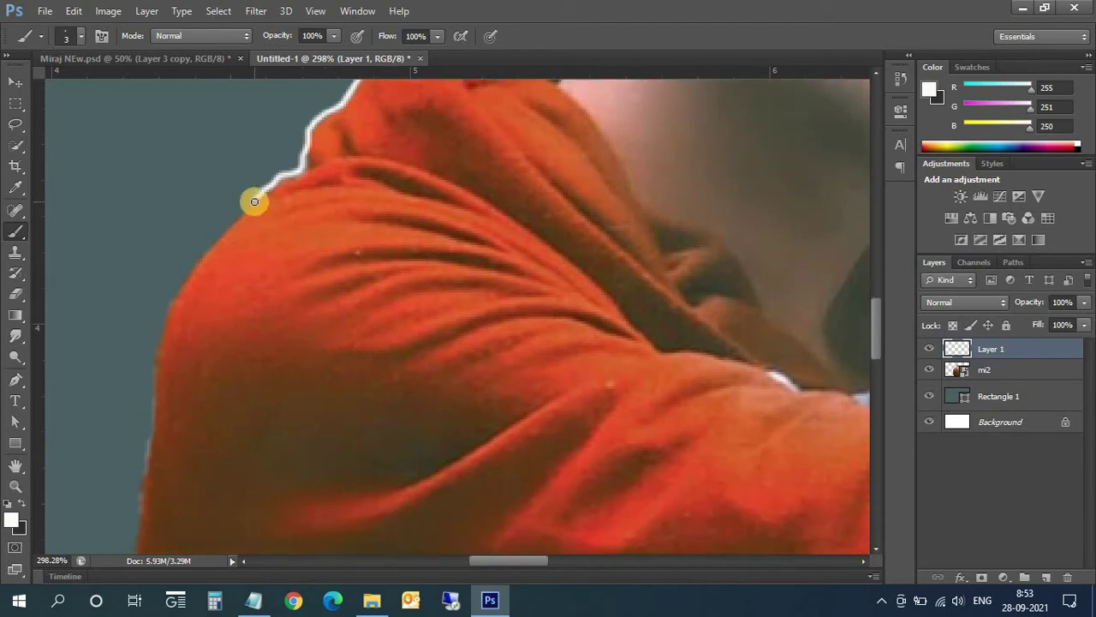
left_click_drag(251, 199, 175, 291)
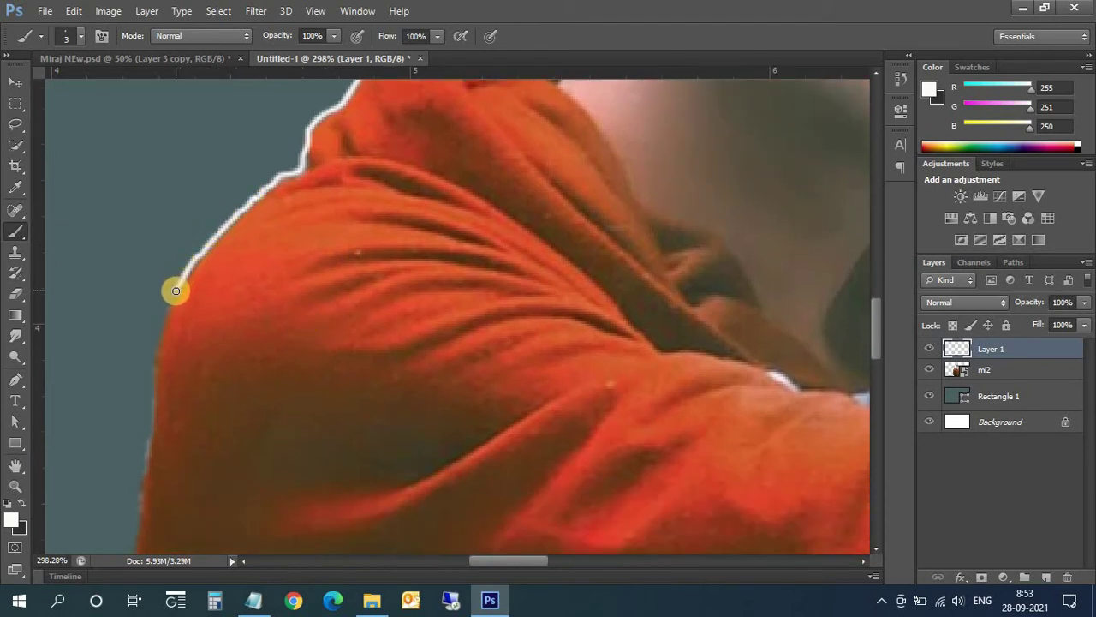
scroll(231, 351, "down", 2)
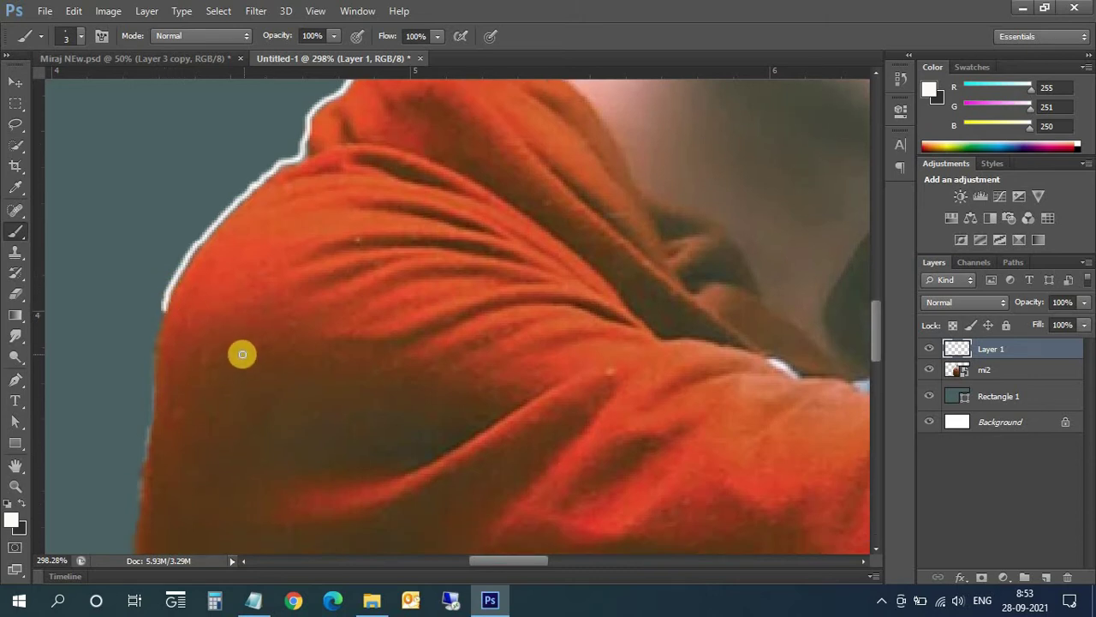
scroll(215, 294, "down", 2)
scroll(179, 166, "down", 2)
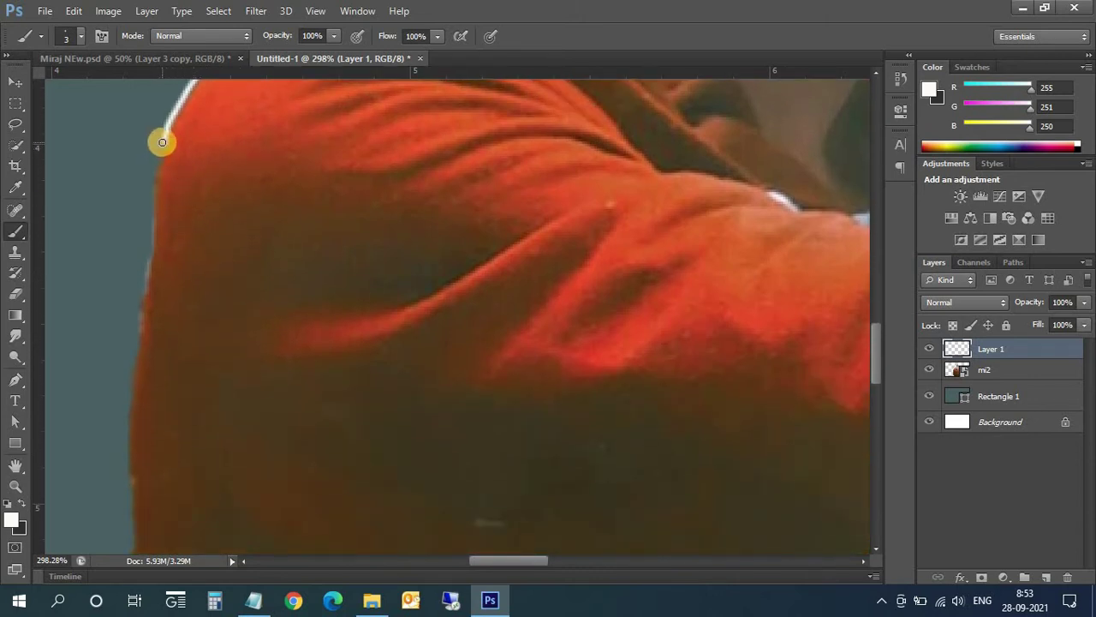
left_click_drag(161, 155, 151, 177)
left_click_drag(149, 238, 141, 300)
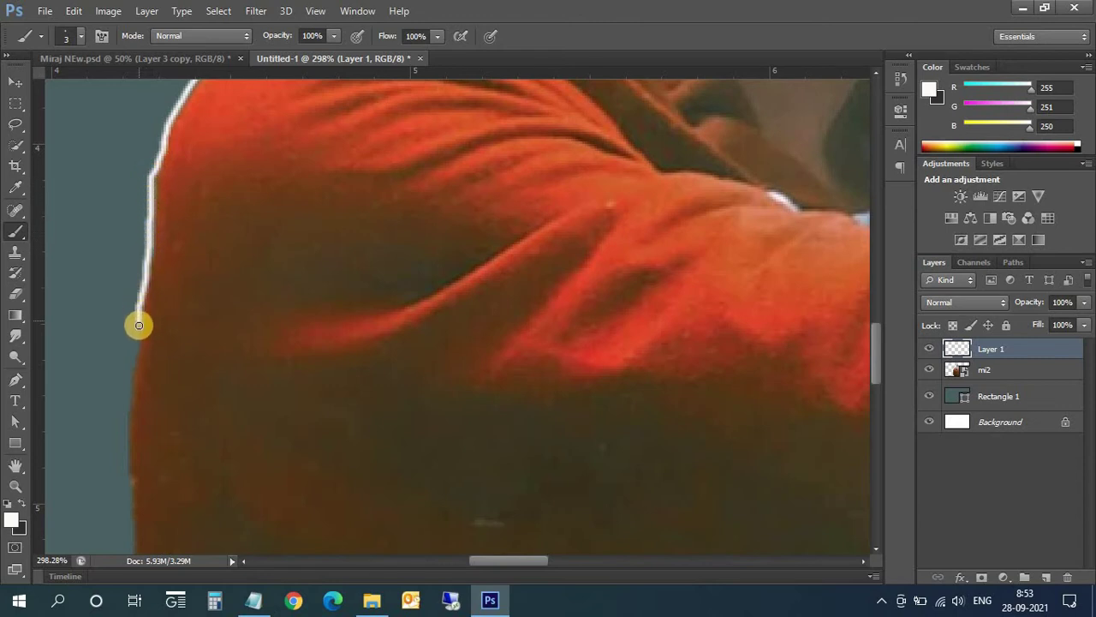
scroll(146, 323, "down", 1)
scroll(160, 257, "down", 1)
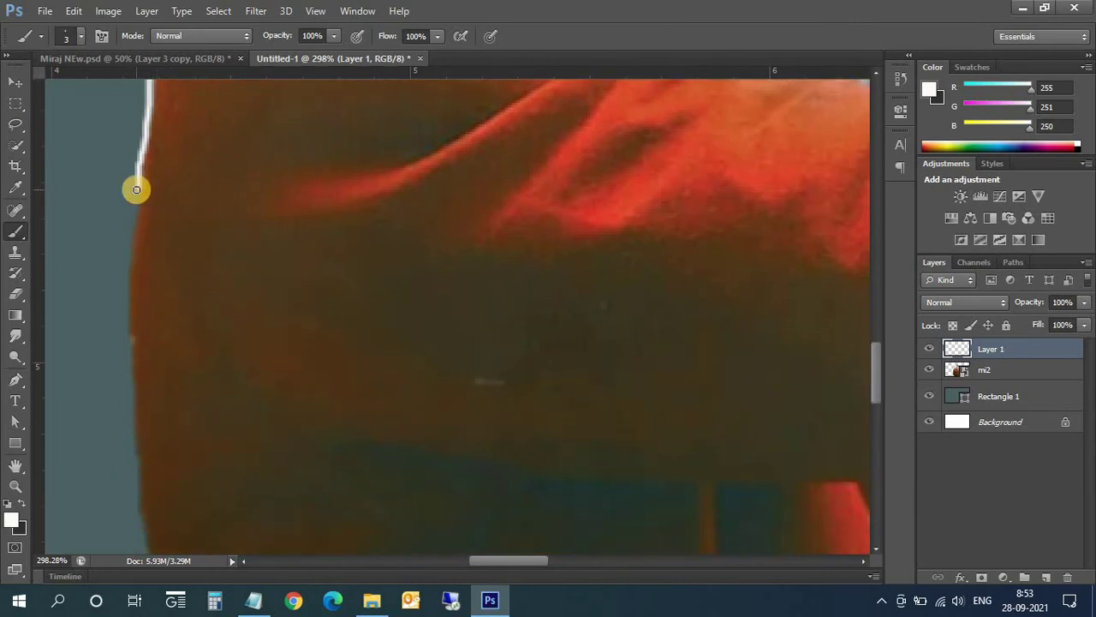
- Extend the outline down the hoodie's left side to the image bottom
left_click_drag(139, 189, 128, 339)
scroll(132, 347, "down", 1)
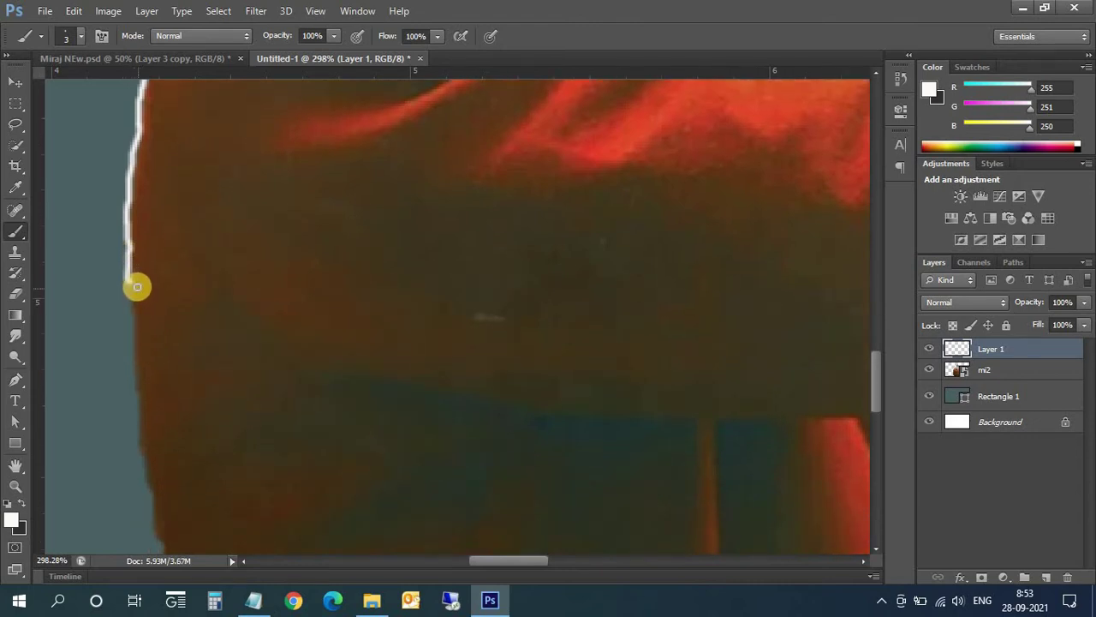
left_click_drag(135, 294, 140, 421)
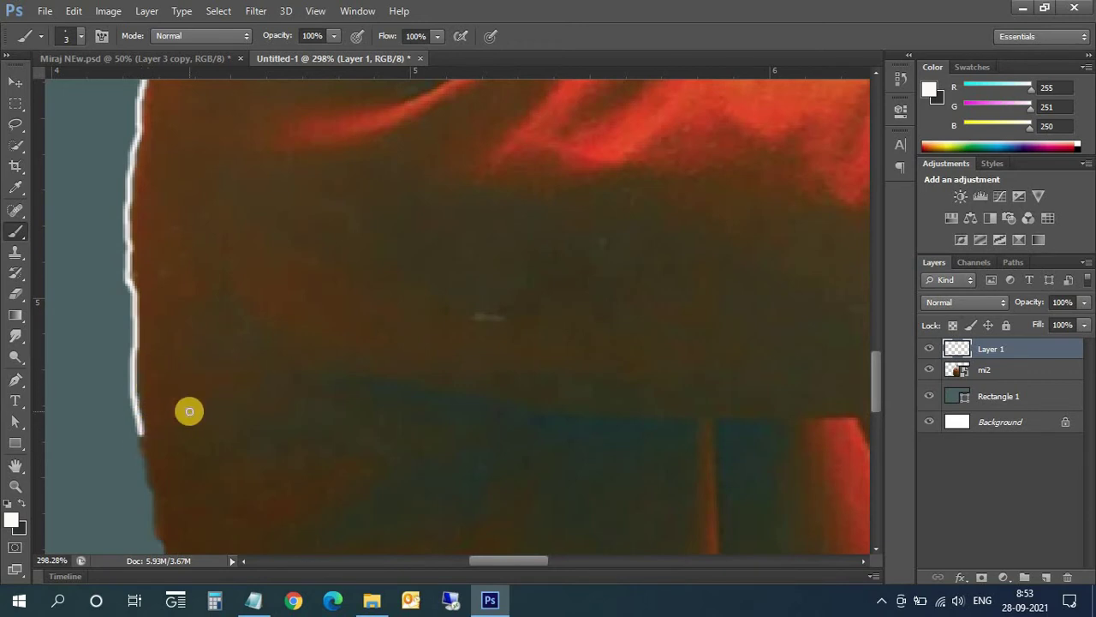
scroll(189, 411, "down", 1)
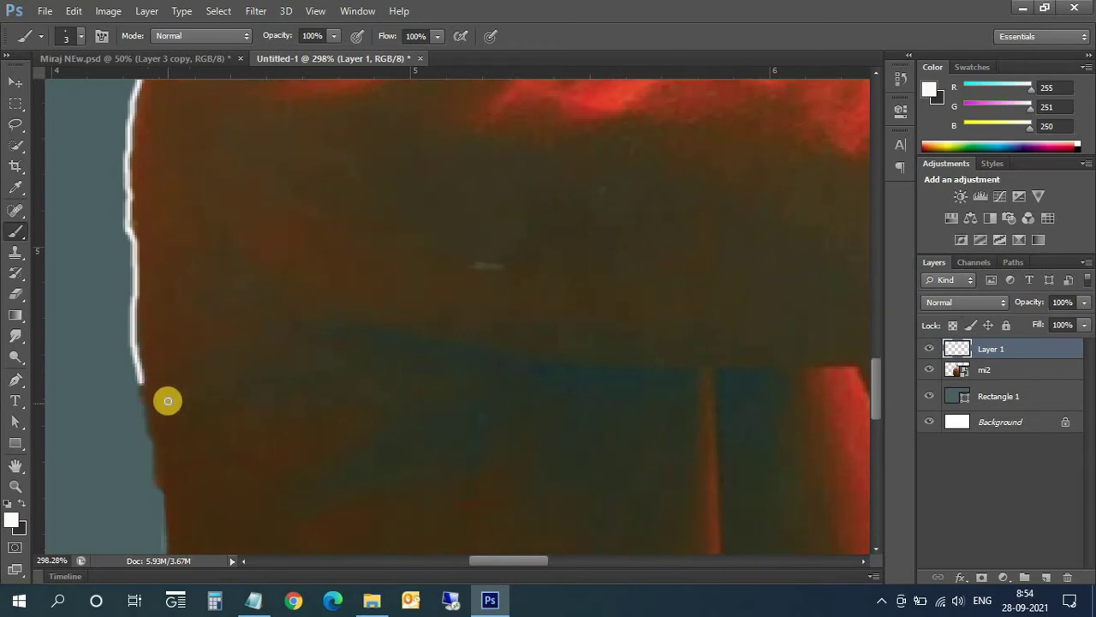
scroll(167, 380, "down", 1)
left_click_drag(142, 302, 173, 527)
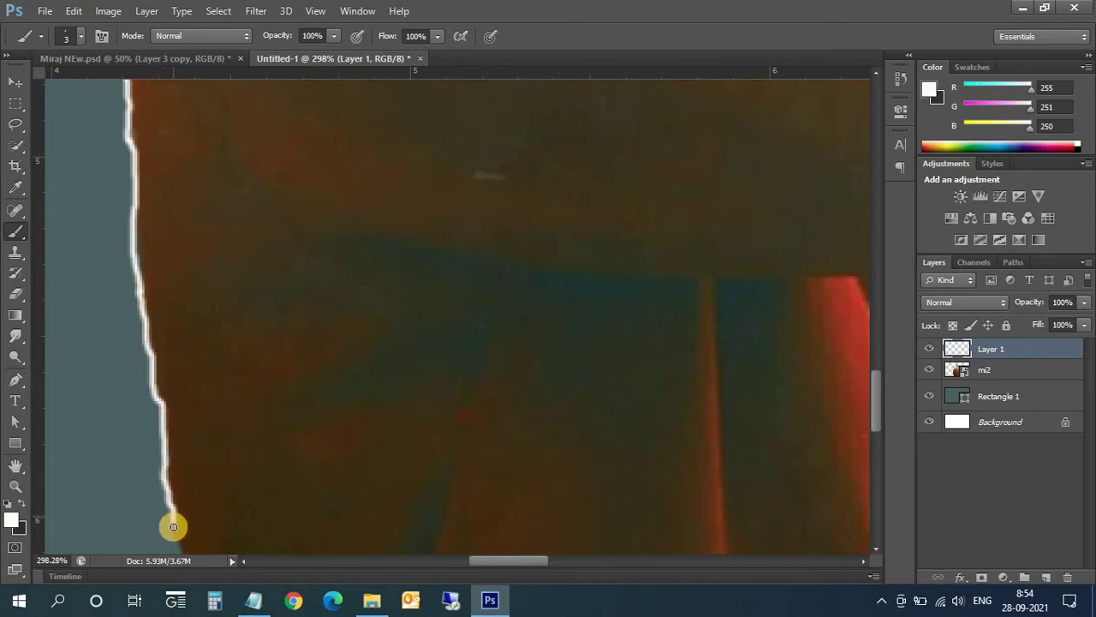
scroll(176, 507, "down", 3)
scroll(174, 504, "down", 1)
scroll(189, 445, "down", 3)
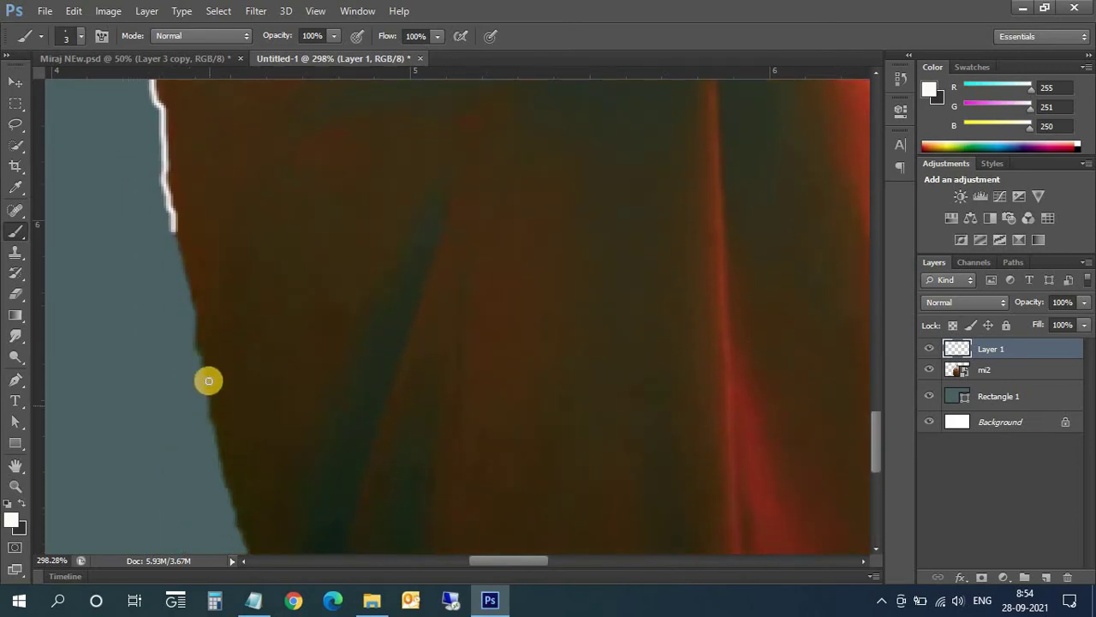
left_click_drag(174, 234, 226, 484)
scroll(228, 489, "down", 2)
scroll(228, 483, "down", 2)
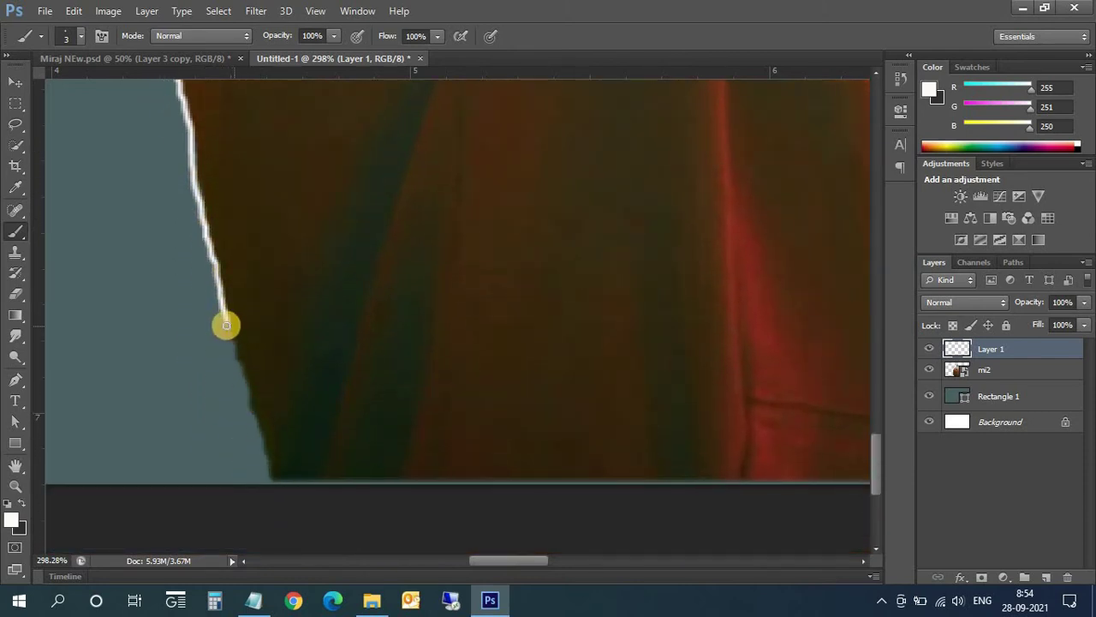
left_click_drag(229, 326, 273, 480)
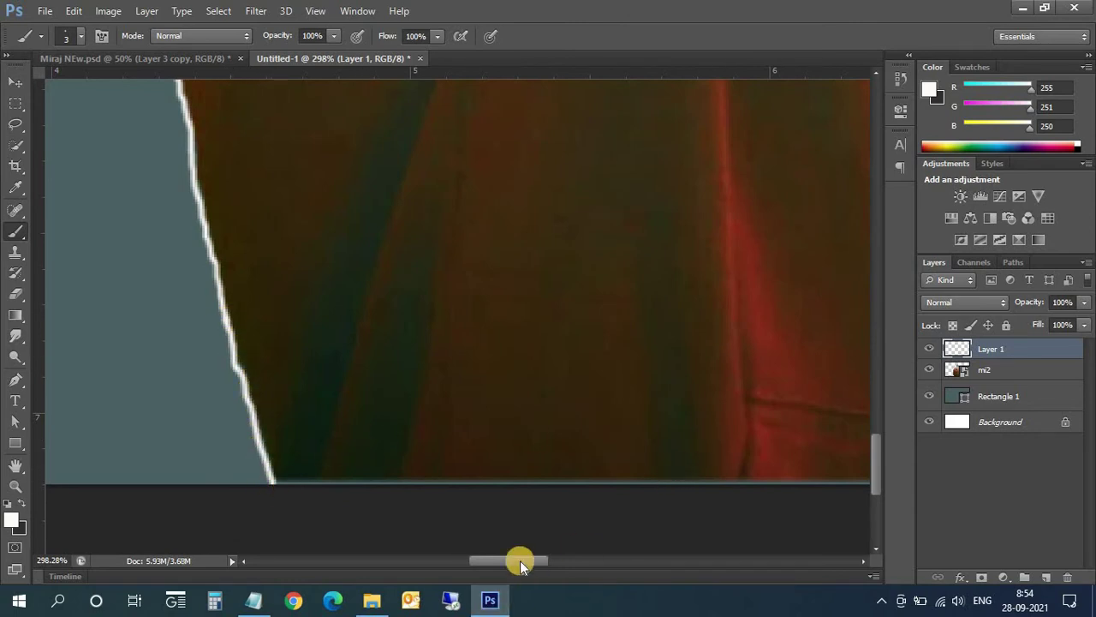
left_click_drag(520, 560, 616, 565)
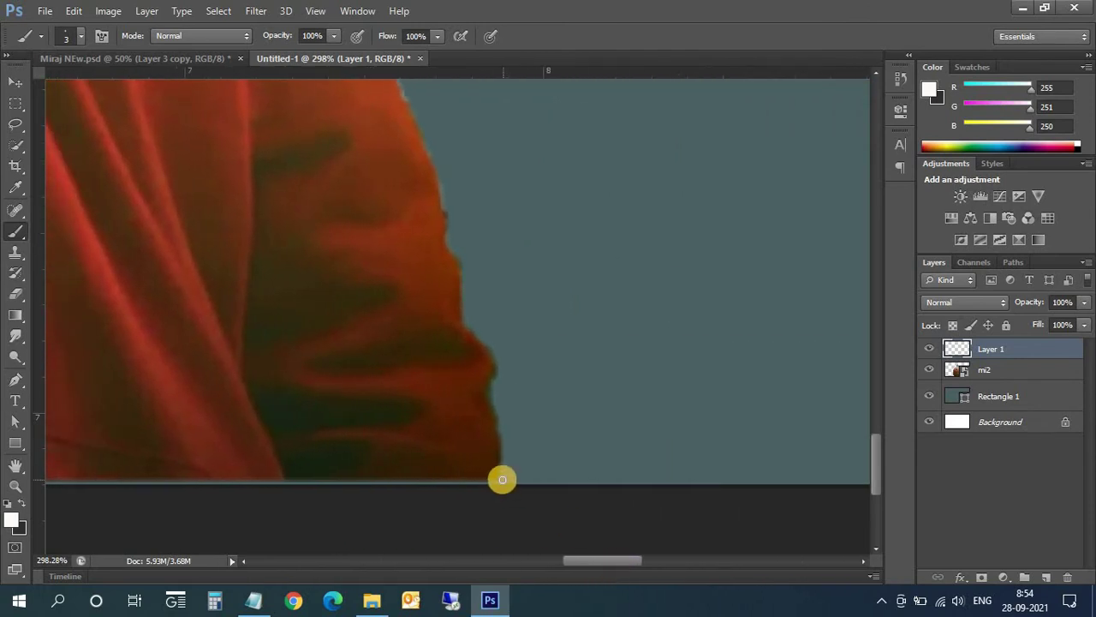
- Paint a near-white line up the hoodie's right edge from the bottom to beneath the raised arm
left_click_drag(502, 480, 499, 417)
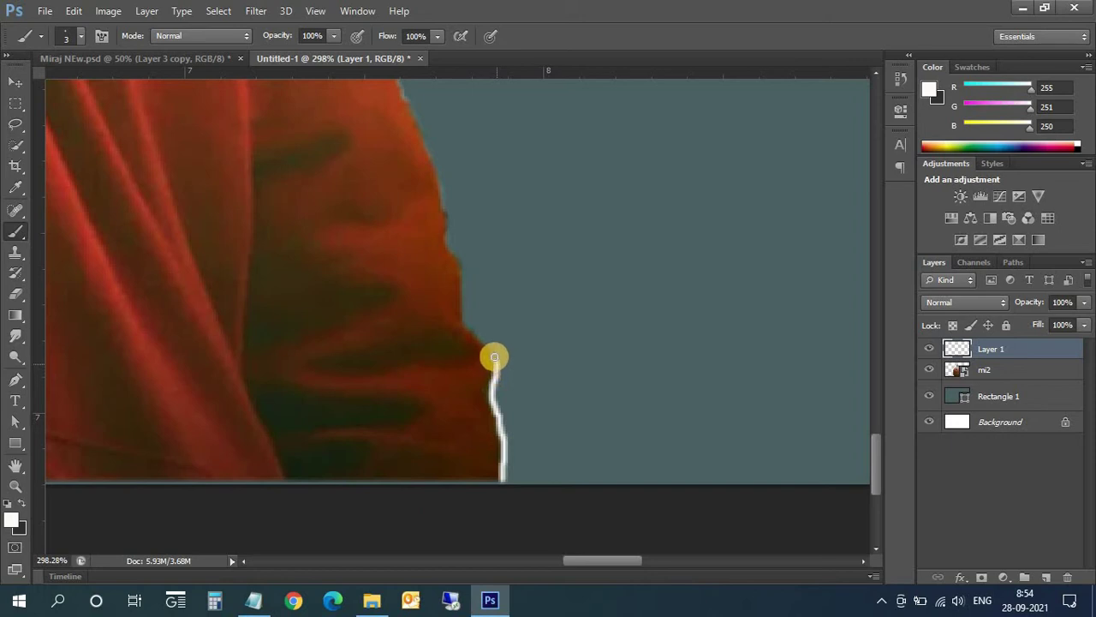
left_click_drag(494, 357, 481, 341)
scroll(462, 258, "up", 3)
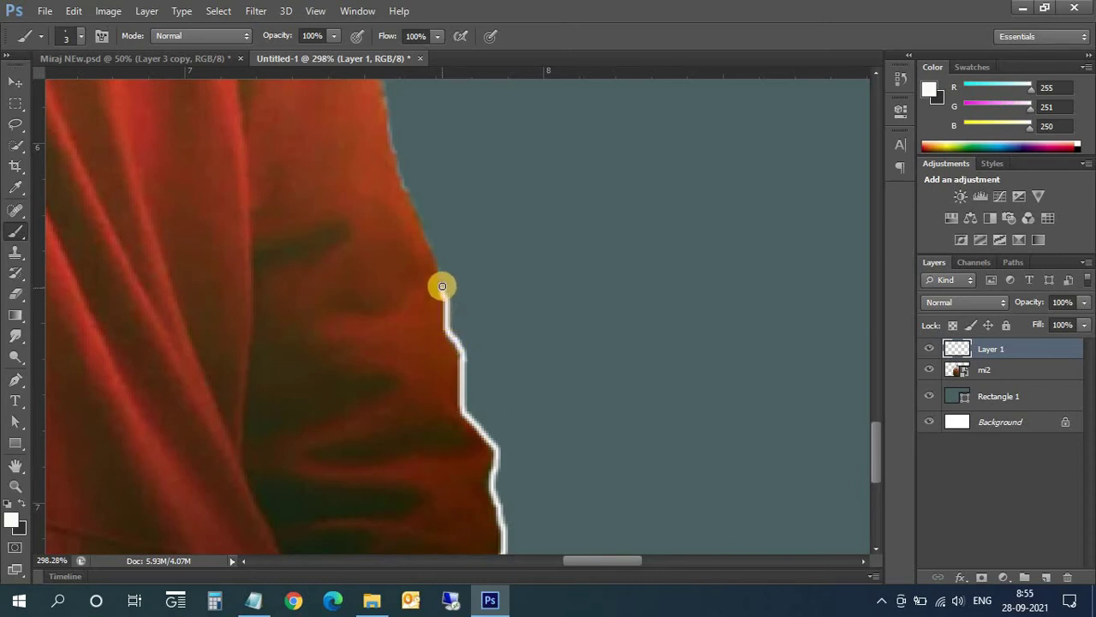
mouse_move(442, 286)
left_mouse_down()
mouse_move(409, 185)
mouse_move(409, 410)
mouse_move(394, 384)
mouse_move(354, 184)
left_mouse_up()
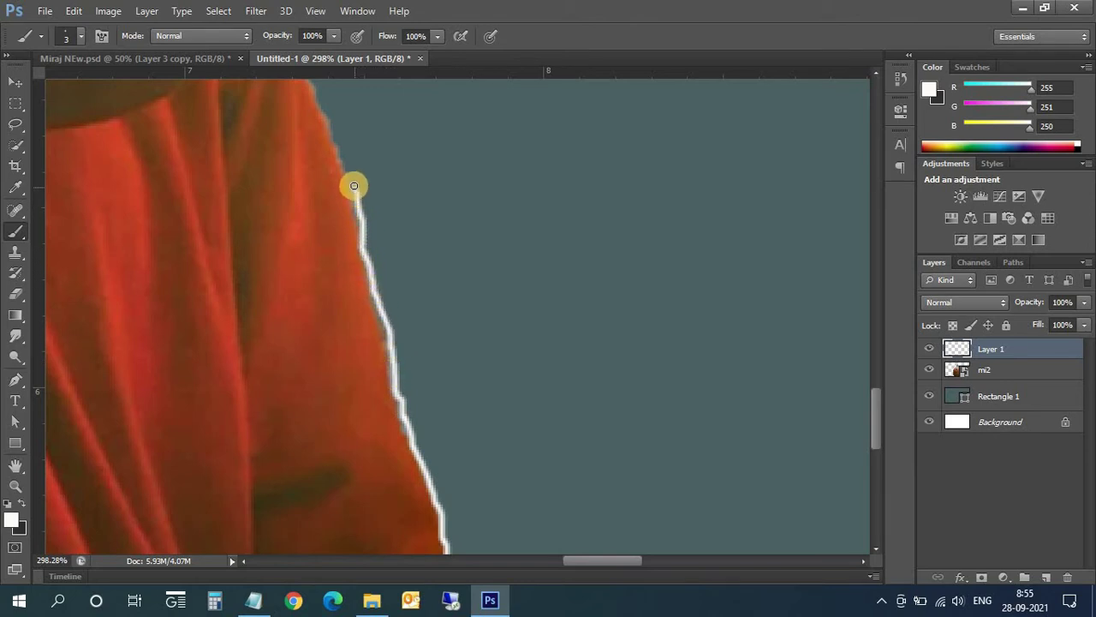
scroll(372, 294, "up", 1)
scroll(385, 325, "up", 3)
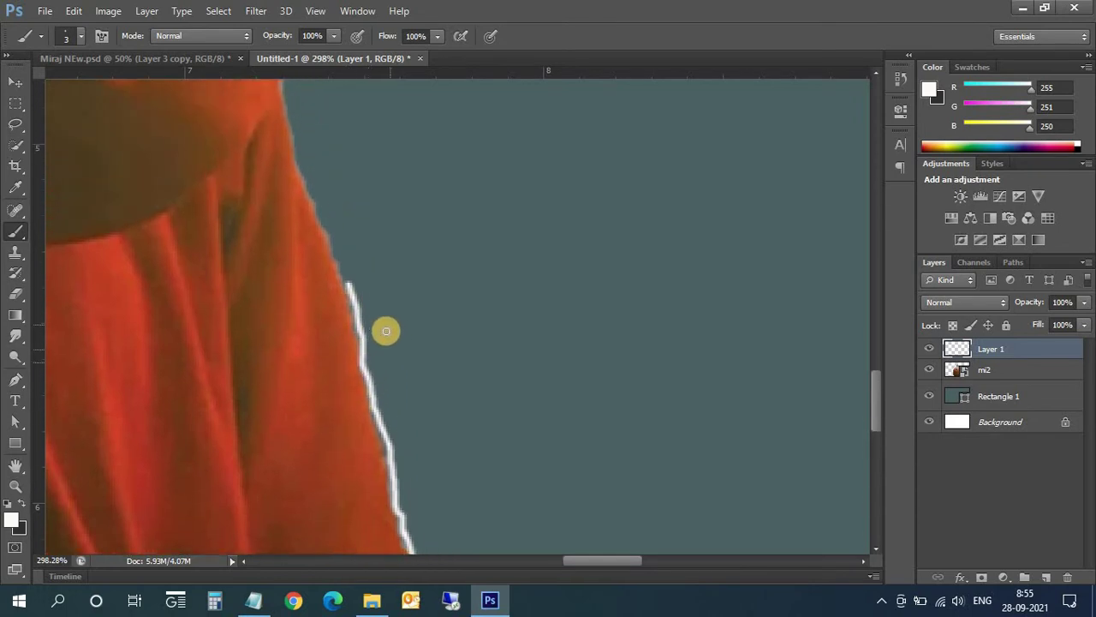
scroll(384, 326, "up", 2)
left_click_drag(637, 562, 592, 561)
scroll(685, 379, "up", 1)
scroll(673, 420, "up", 1)
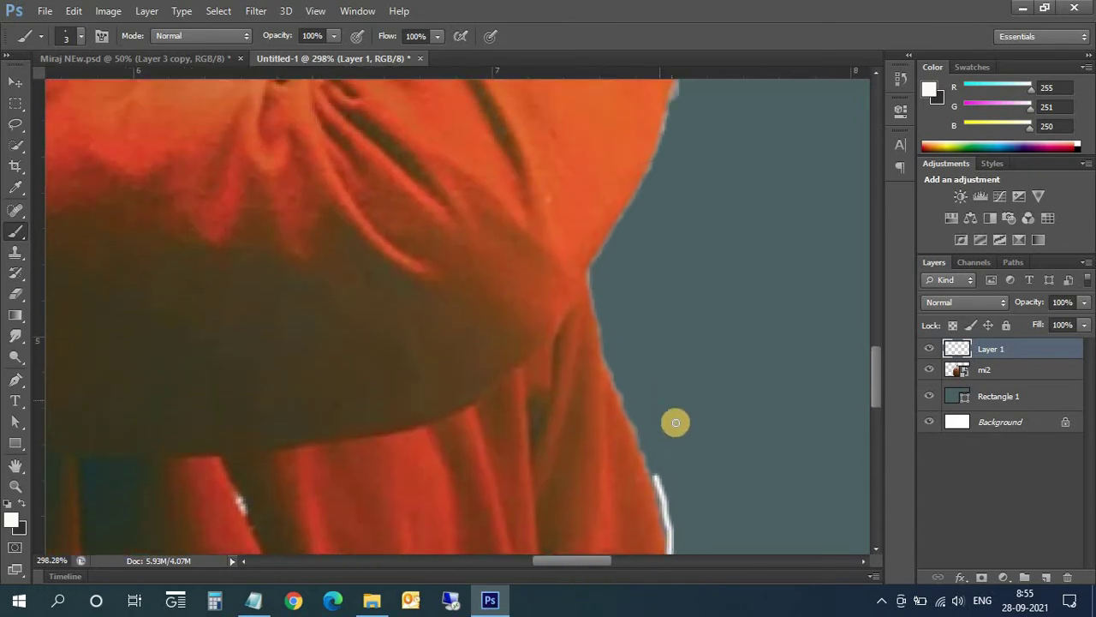
left_click_drag(653, 471, 590, 268)
scroll(602, 402, "up", 1)
- Outline the raised sleeve's cuff and inner edge down toward the armpit in white
scroll(663, 429, "up", 1)
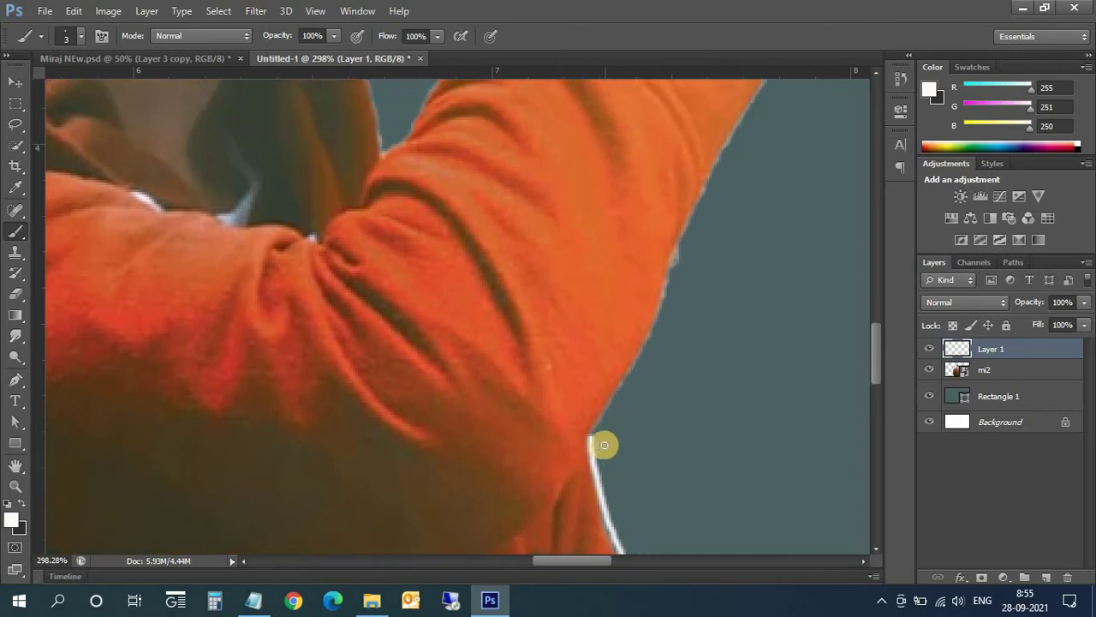
scroll(603, 445, "up", 1)
mouse_move(594, 452)
left_mouse_down()
mouse_move(659, 338)
mouse_move(679, 269)
mouse_move(731, 317)
mouse_move(684, 452)
left_mouse_up()
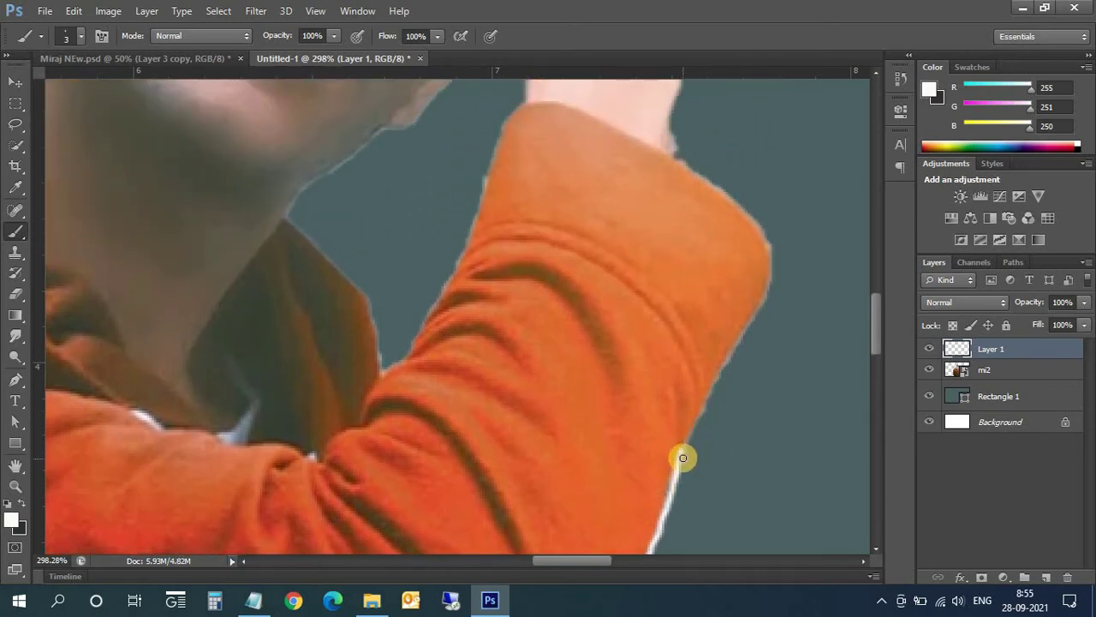
left_click_drag(684, 445, 771, 268)
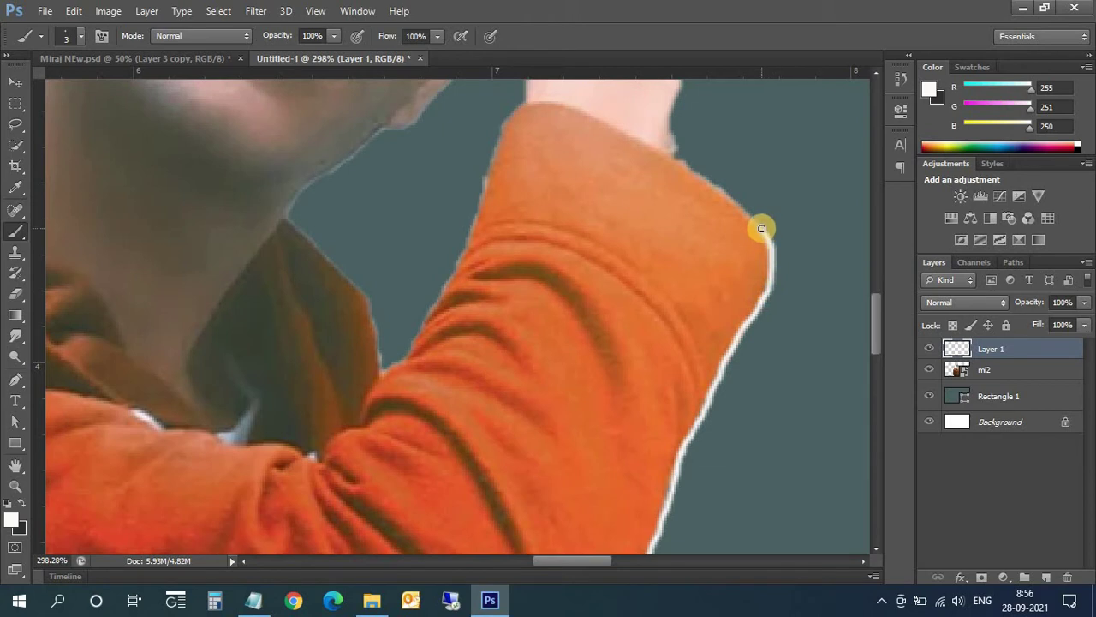
scroll(759, 342, "up", 2)
scroll(761, 360, "up", 2)
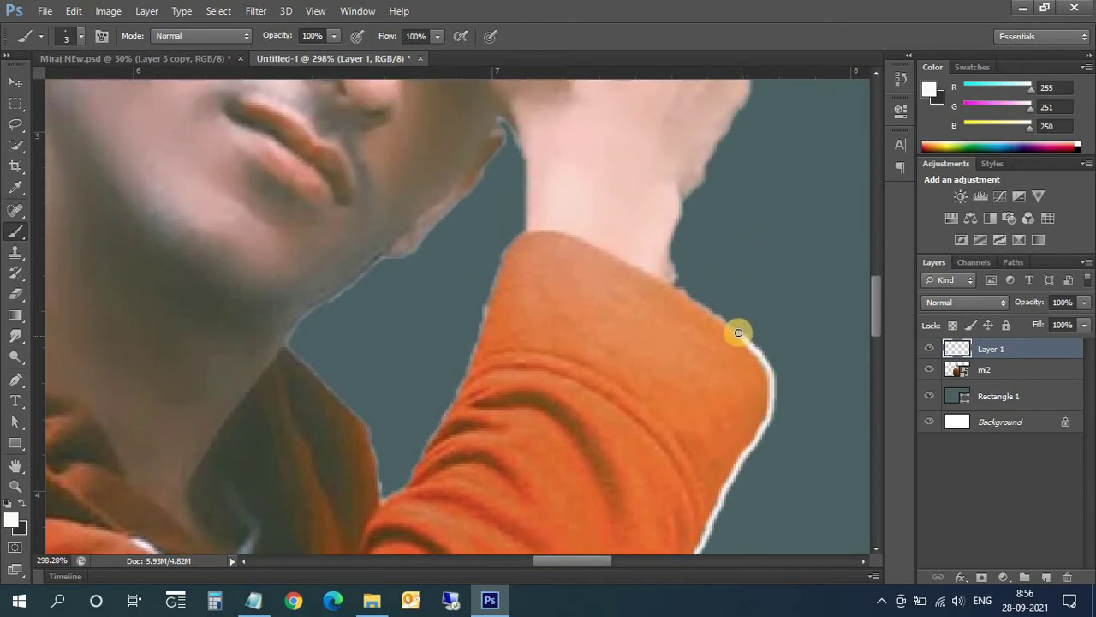
left_click_drag(738, 333, 692, 299)
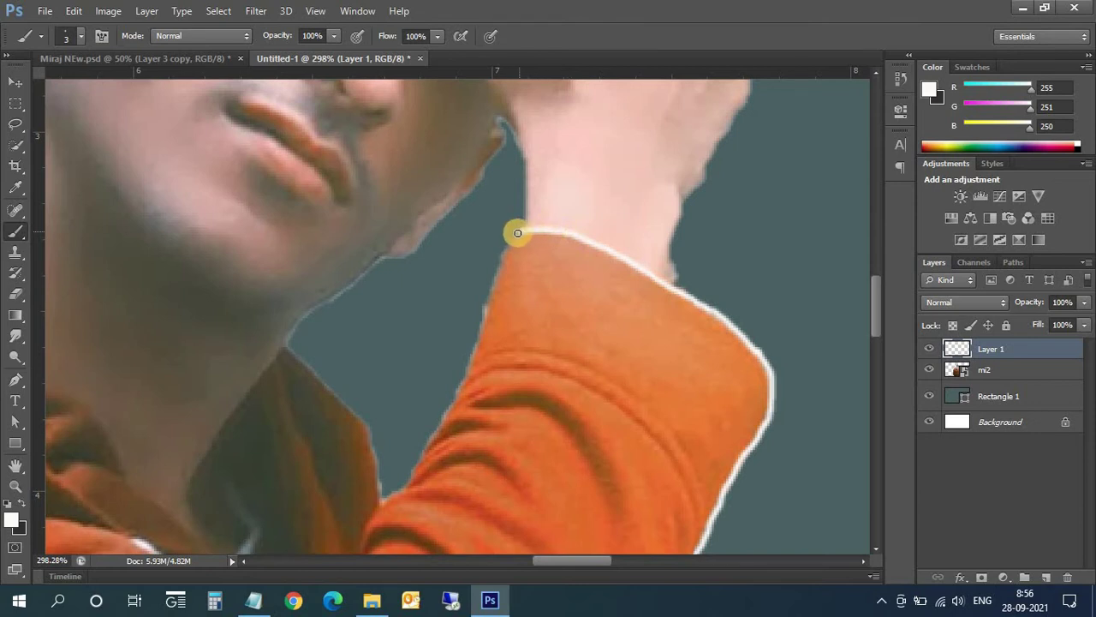
left_click_drag(497, 264, 472, 358)
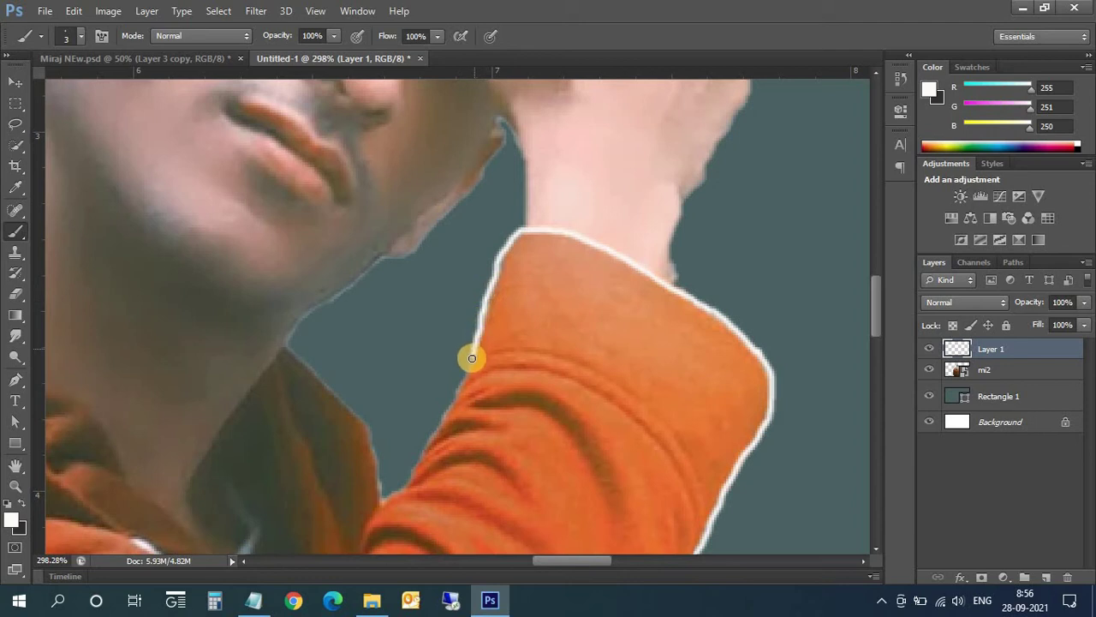
scroll(514, 437, "down", 4)
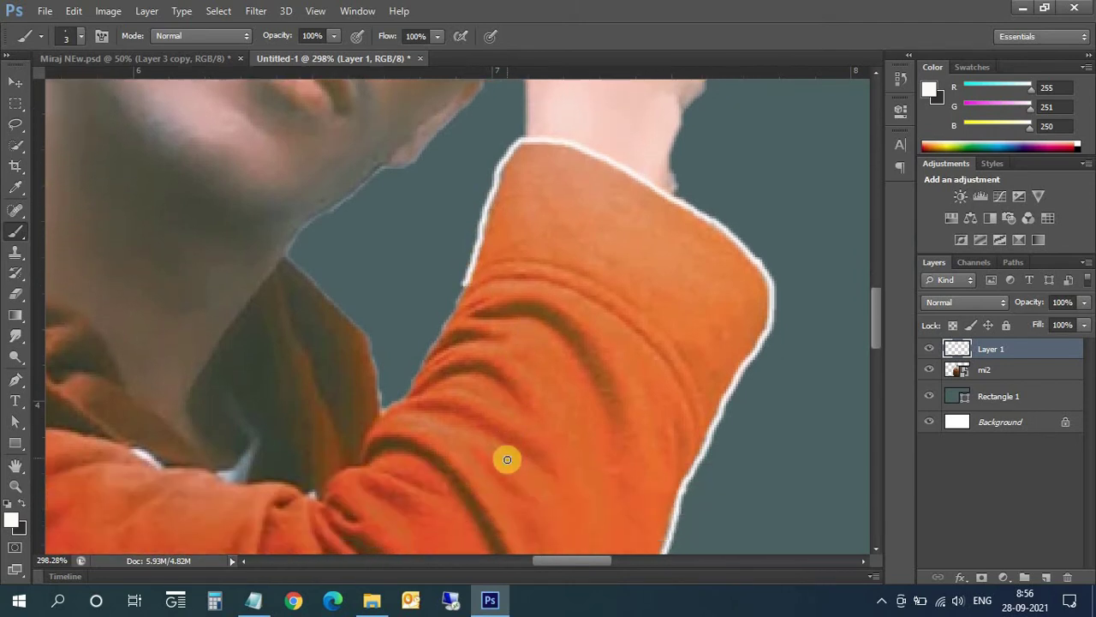
scroll(507, 458, "down", 1)
left_click_drag(563, 558, 539, 559)
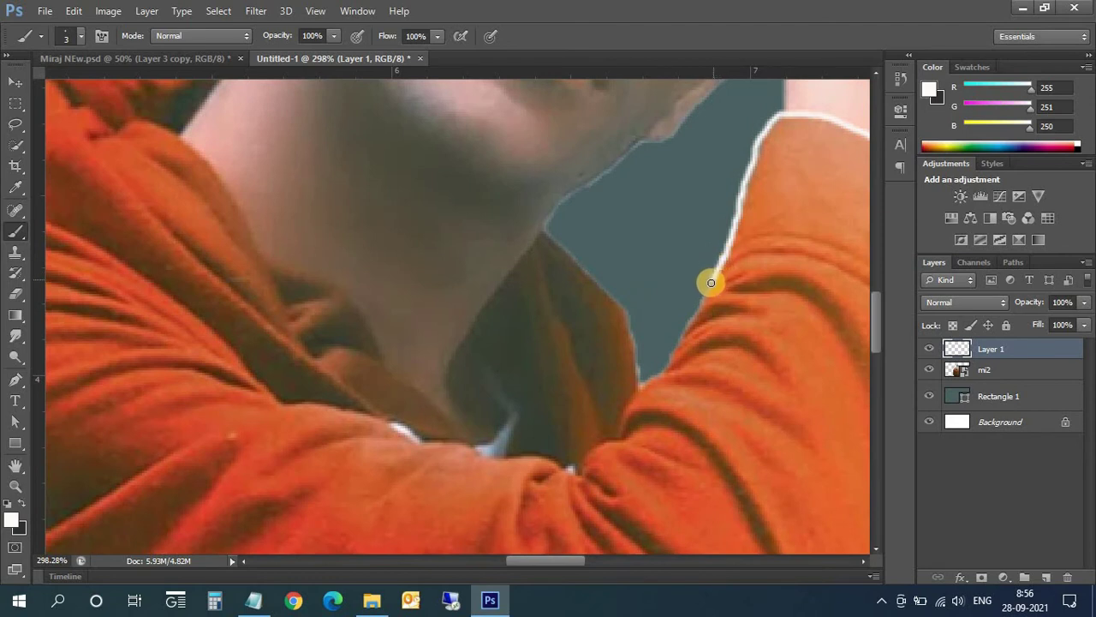
- Trace white lines along the arm edge, collar points and shirt's neck edge to the collar tip
mouse_move(711, 283)
left_mouse_down()
mouse_move(635, 398)
mouse_move(626, 311)
mouse_move(554, 237)
left_mouse_up()
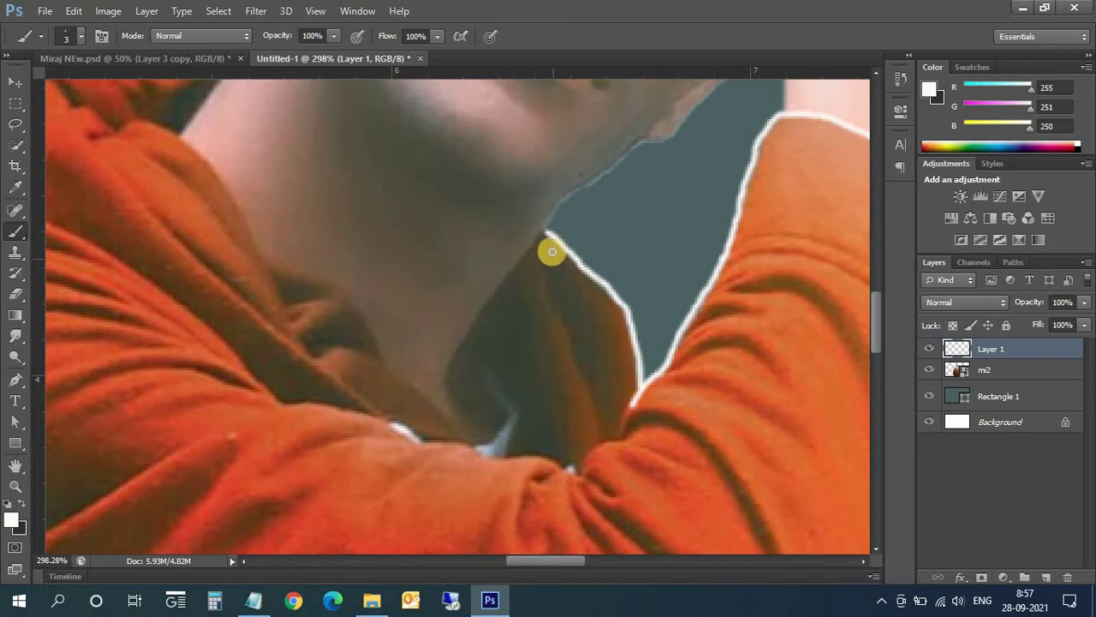
left_click_drag(546, 232, 462, 342)
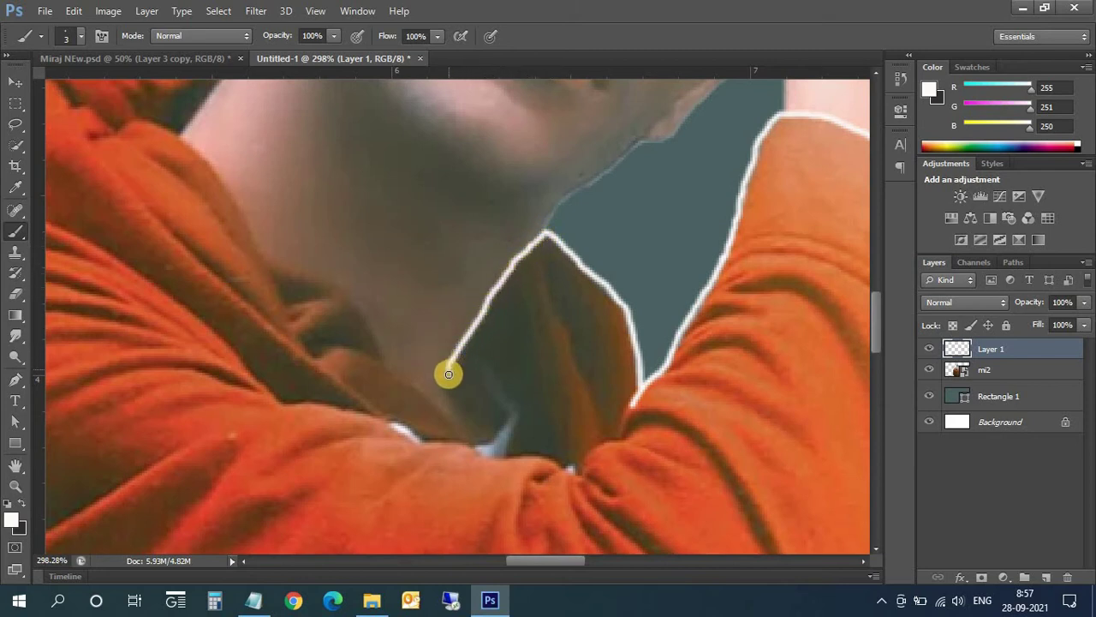
left_click_drag(452, 388, 459, 401)
mouse_move(481, 441)
left_mouse_down()
mouse_move(392, 380)
mouse_move(338, 277)
mouse_move(256, 237)
left_mouse_up()
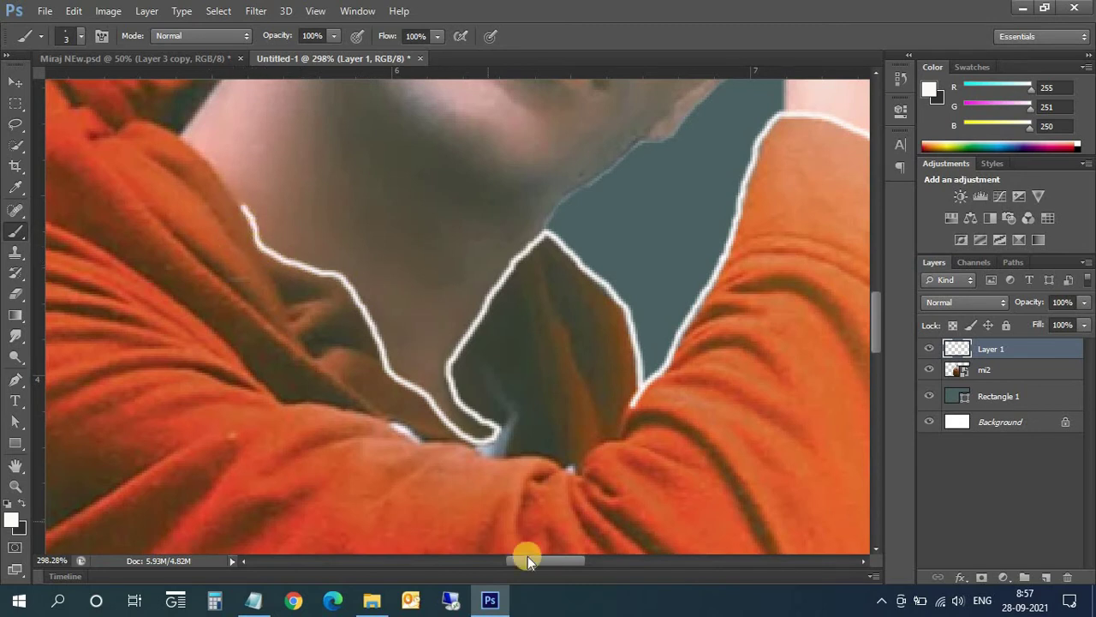
left_click_drag(557, 559, 535, 559)
scroll(481, 328, "up", 1)
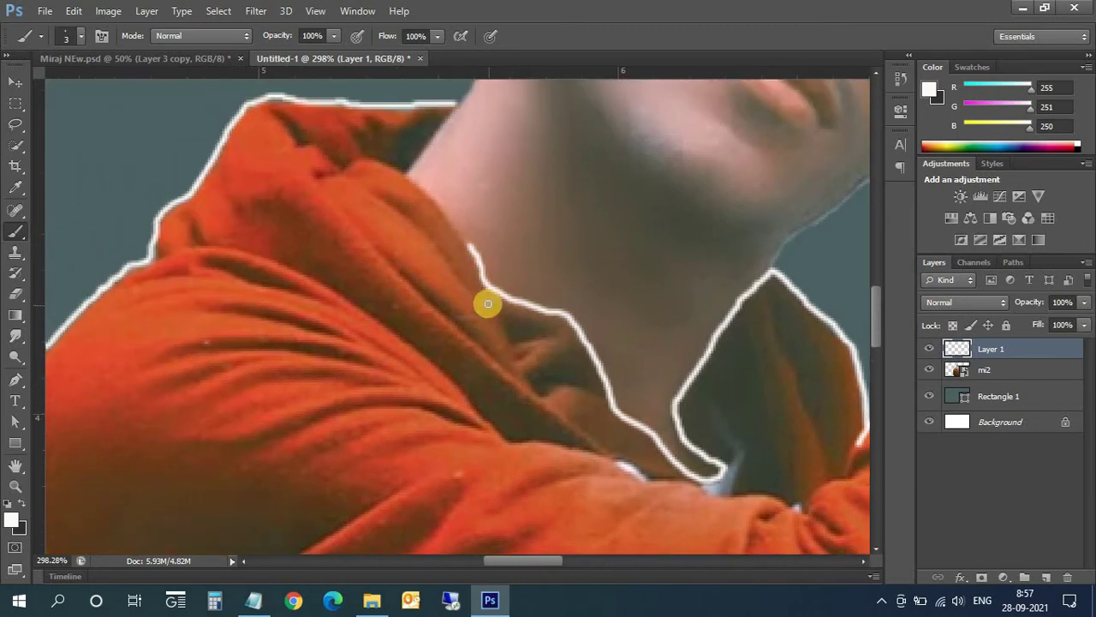
scroll(480, 321, "up", 1)
scroll(478, 313, "up", 1)
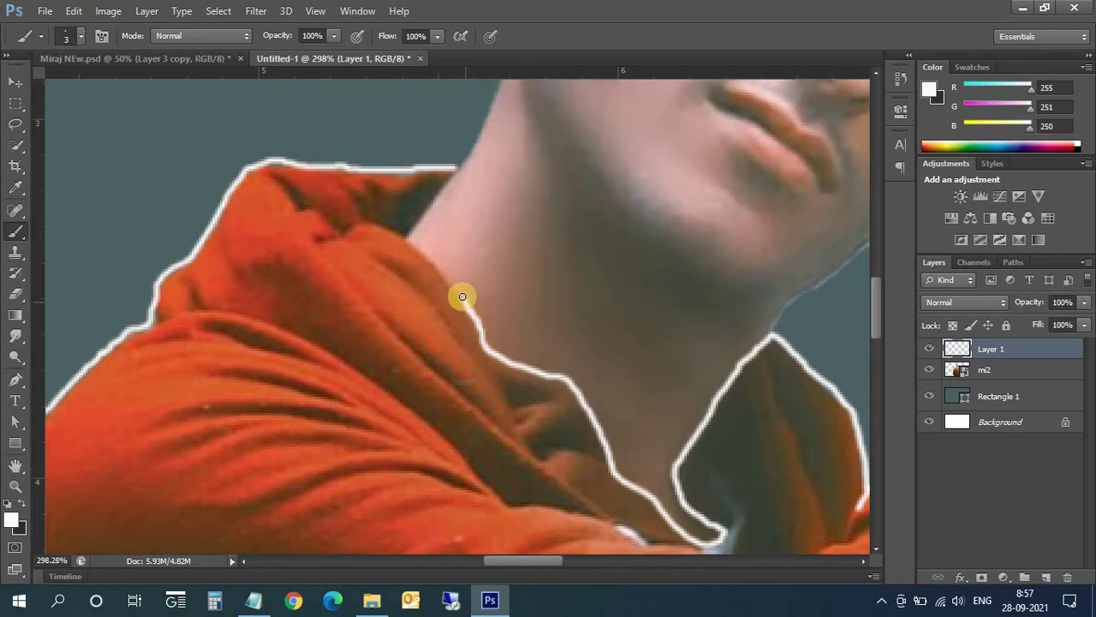
mouse_move(463, 297)
left_mouse_down()
mouse_move(409, 242)
mouse_move(423, 216)
left_mouse_up()
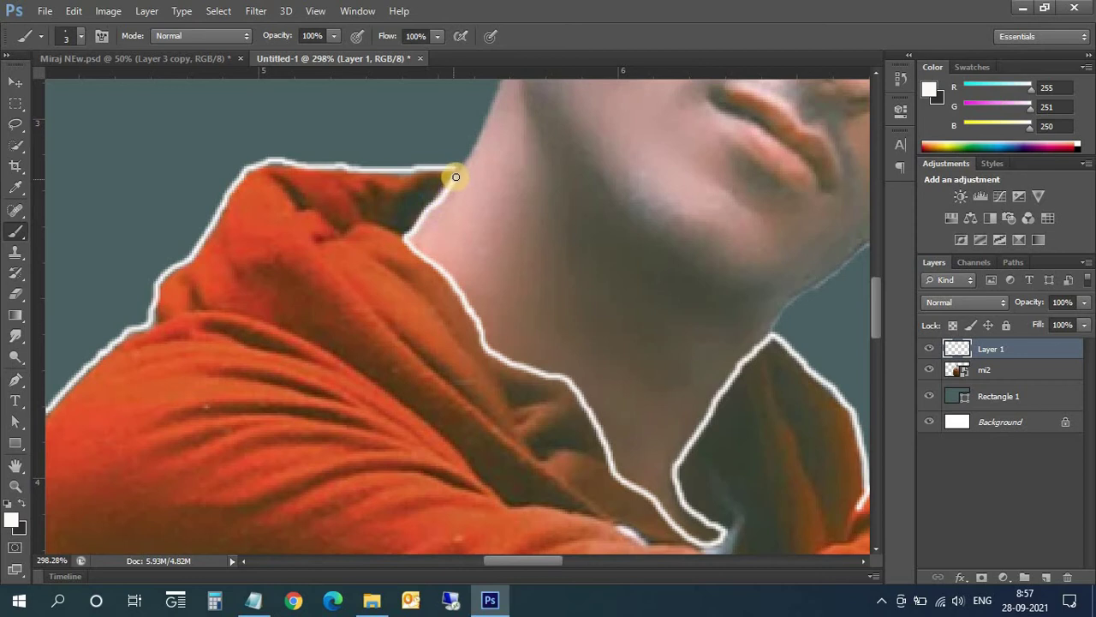
left_click_drag(454, 166, 457, 170)
- Trace the raised arm's outer edge in white, redoing one misplaced stroke
scroll(602, 472, "down", 3, "alt")
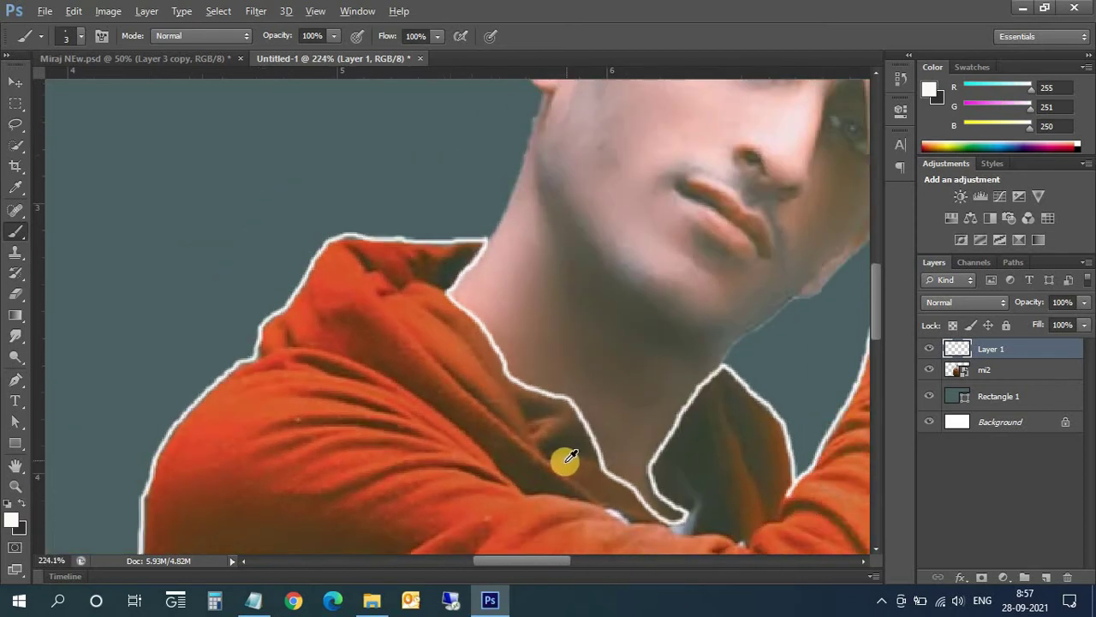
scroll(636, 500, "down", 4)
scroll(631, 482, "down", 1)
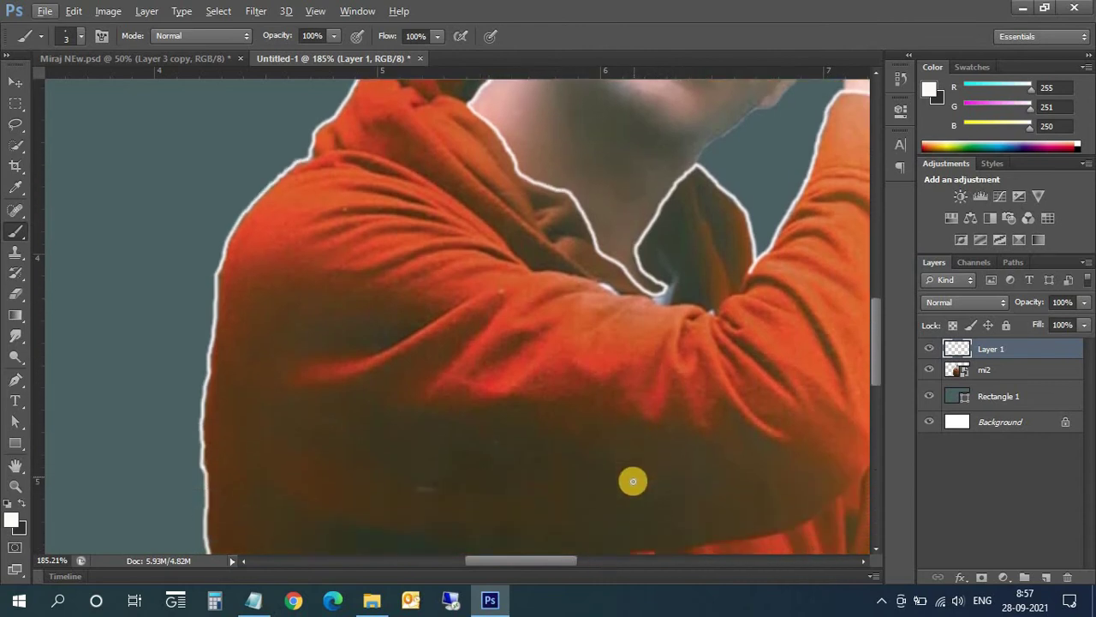
mouse_move(538, 560)
left_mouse_down()
mouse_move(580, 563)
mouse_move(527, 562)
left_mouse_up()
scroll(548, 497, "down", 2)
scroll(569, 501, "up", 1, "alt")
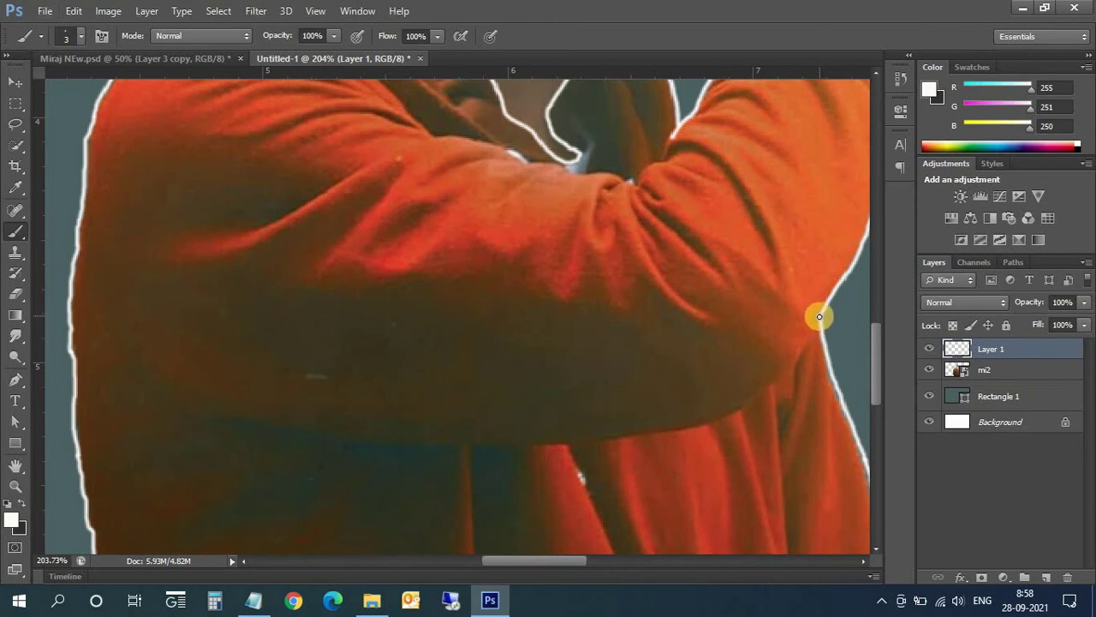
left_click_drag(808, 342, 694, 435)
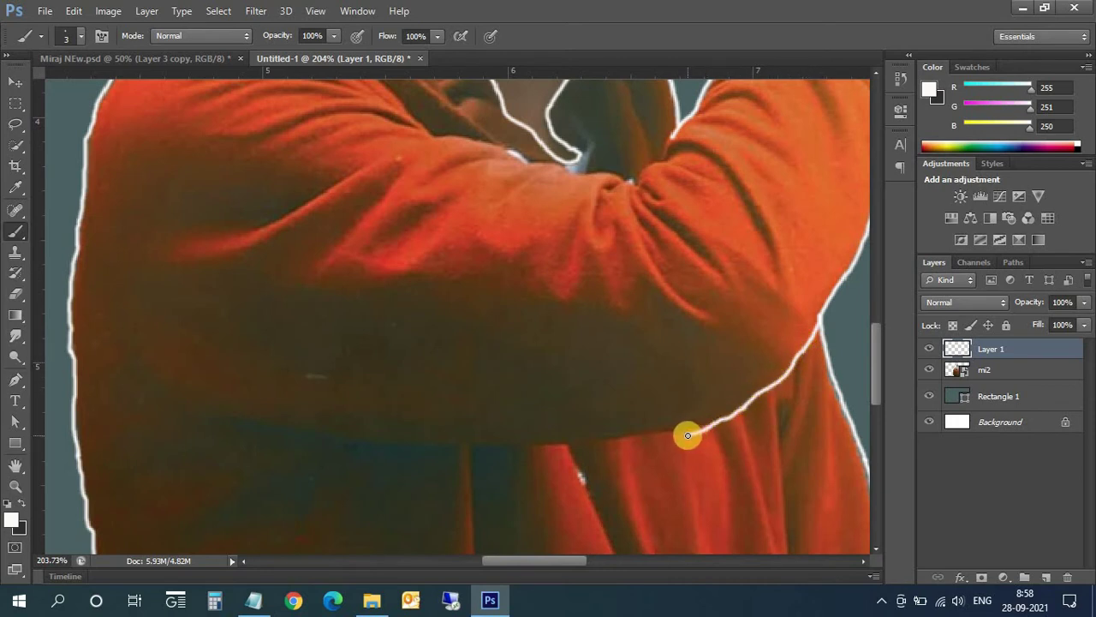
key("ctrl+z")
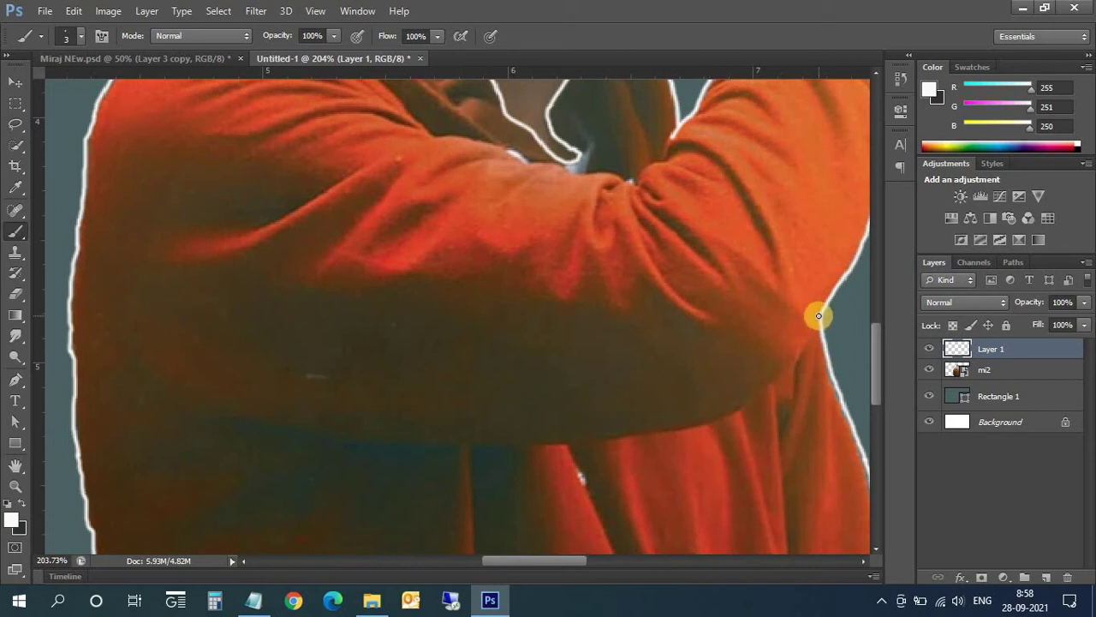
left_click_drag(818, 316, 755, 396)
- Draw a white line leftward along the folded forearm's lower edge
scroll(697, 431, "up", 1)
scroll(704, 430, "up", 1)
mouse_move(765, 400)
left_mouse_down()
mouse_move(663, 433)
mouse_move(500, 452)
left_mouse_up()
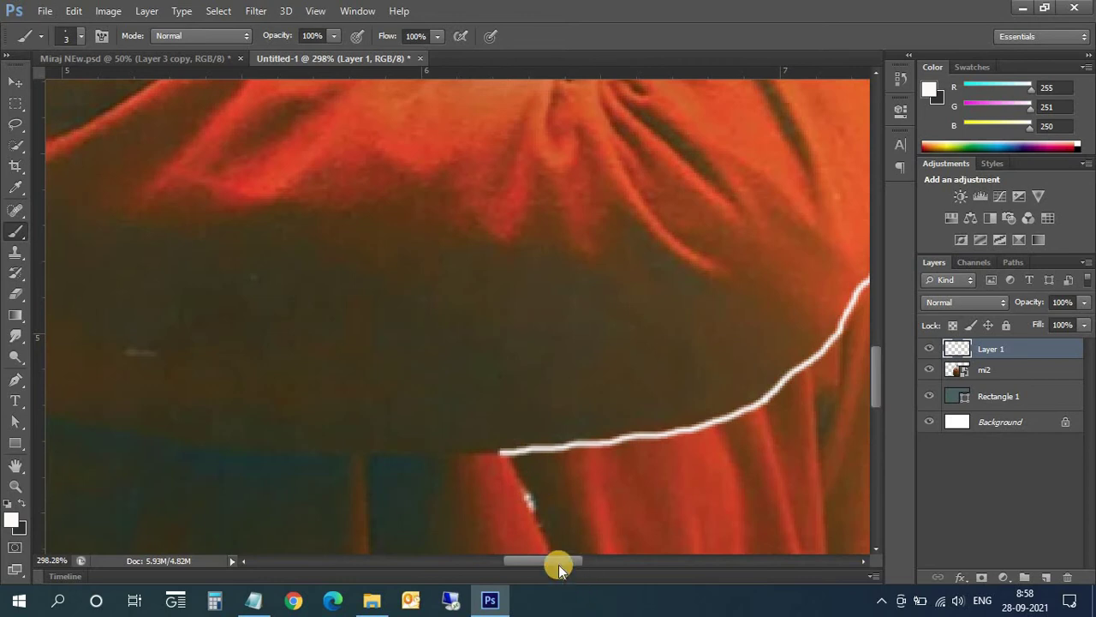
mouse_move(558, 564)
left_mouse_down()
mouse_move(514, 565)
mouse_move(537, 561)
left_mouse_up()
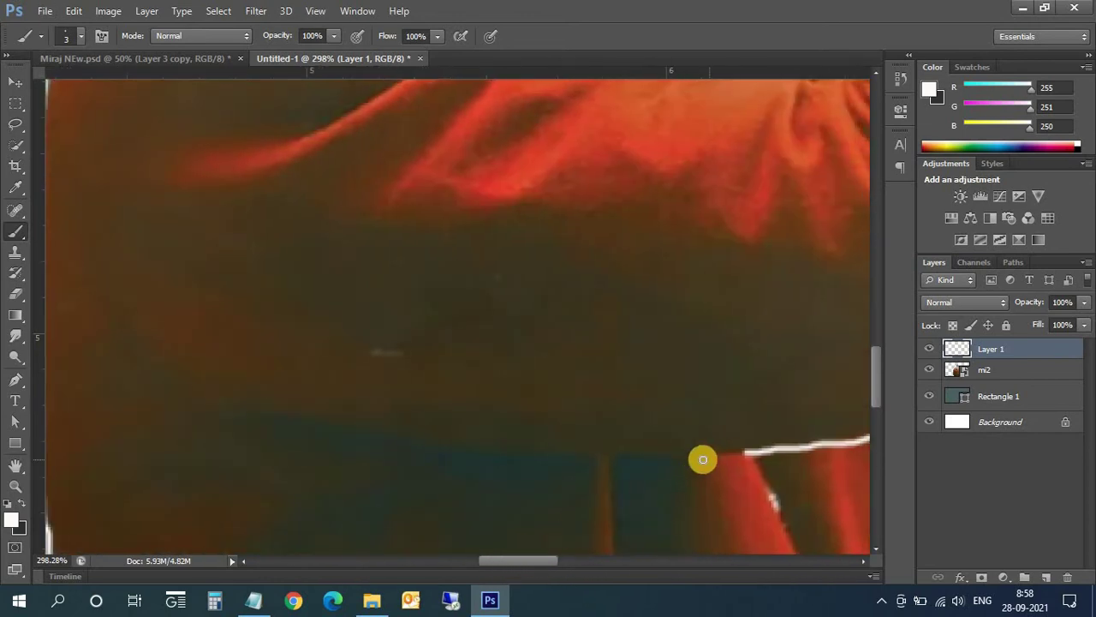
left_click_drag(746, 451, 428, 446)
left_click_drag(508, 563, 485, 562)
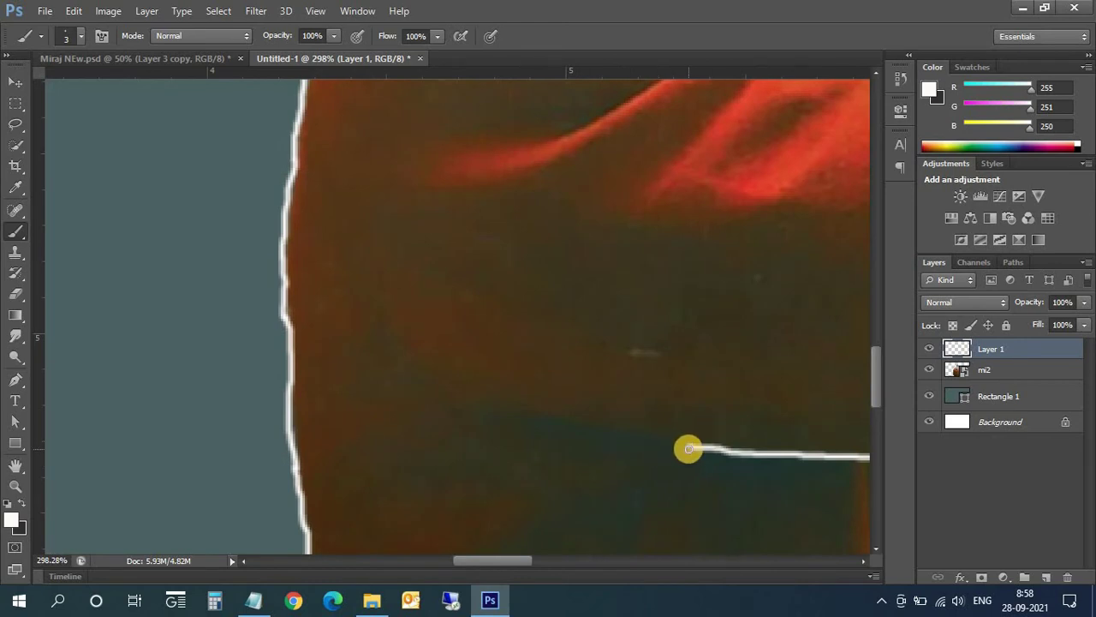
left_click_drag(691, 446, 479, 411)
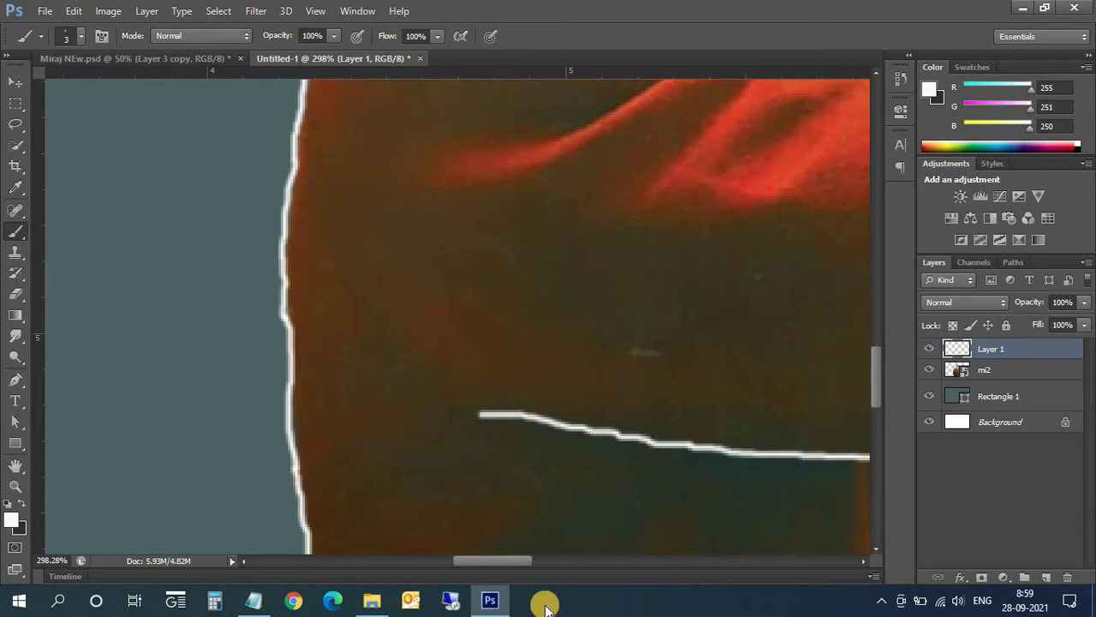
- Paint a thin white outline down the shoulder edge and along the sleeve and shirt fold on Layer 1
mouse_move(511, 561)
left_mouse_down()
mouse_move(563, 547)
mouse_move(584, 559)
left_mouse_up()
scroll(612, 397, "down", 2)
scroll(562, 430, "down", 1)
scroll(582, 509, "down", 1)
scroll(568, 215, "up", 1)
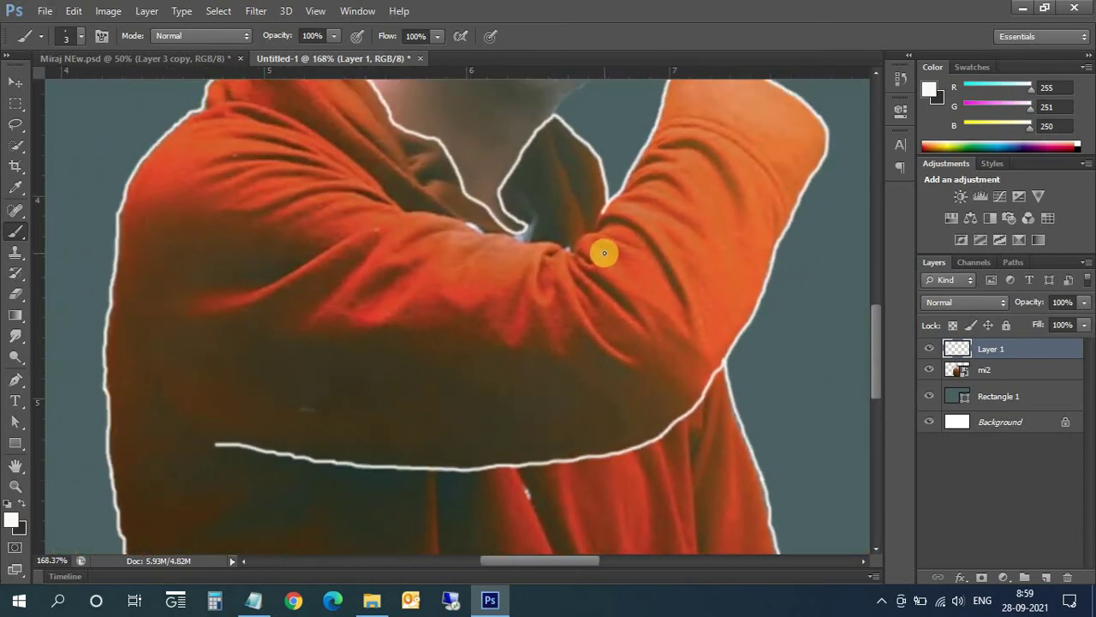
scroll(599, 249, "up", 2)
scroll(600, 292, "up", 2)
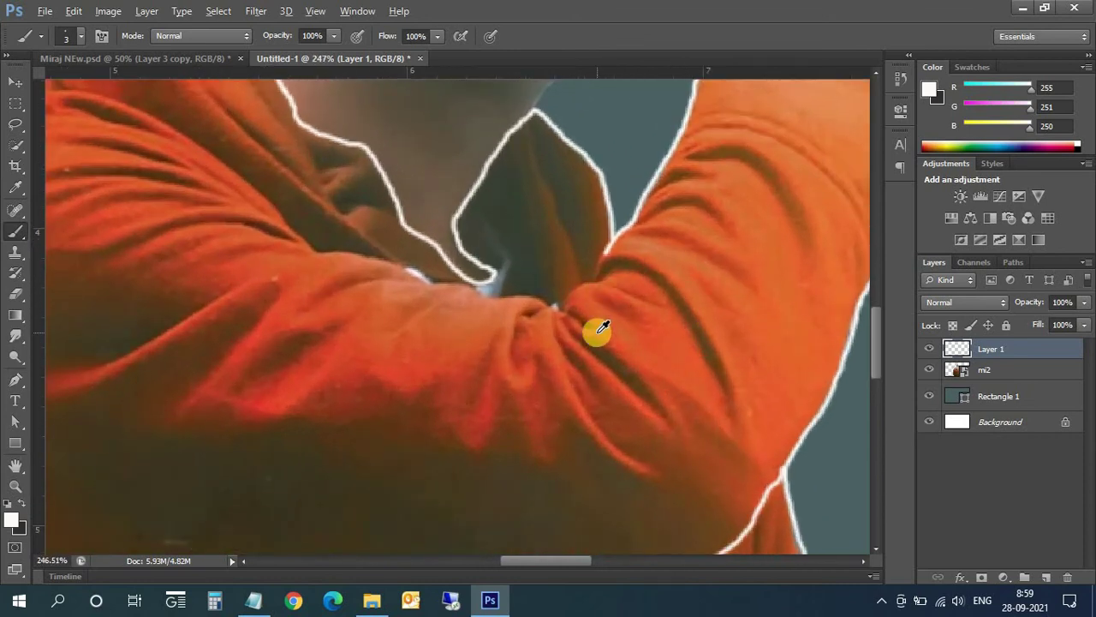
scroll(604, 296, "up", 1)
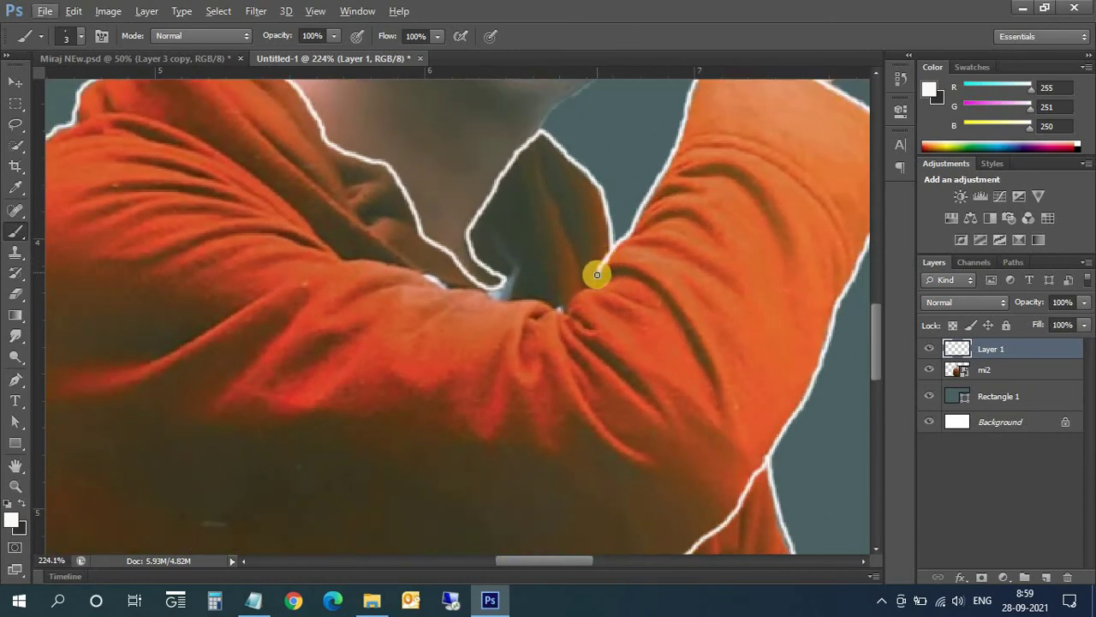
left_click_drag(592, 283, 573, 292)
left_click_drag(543, 302, 503, 300)
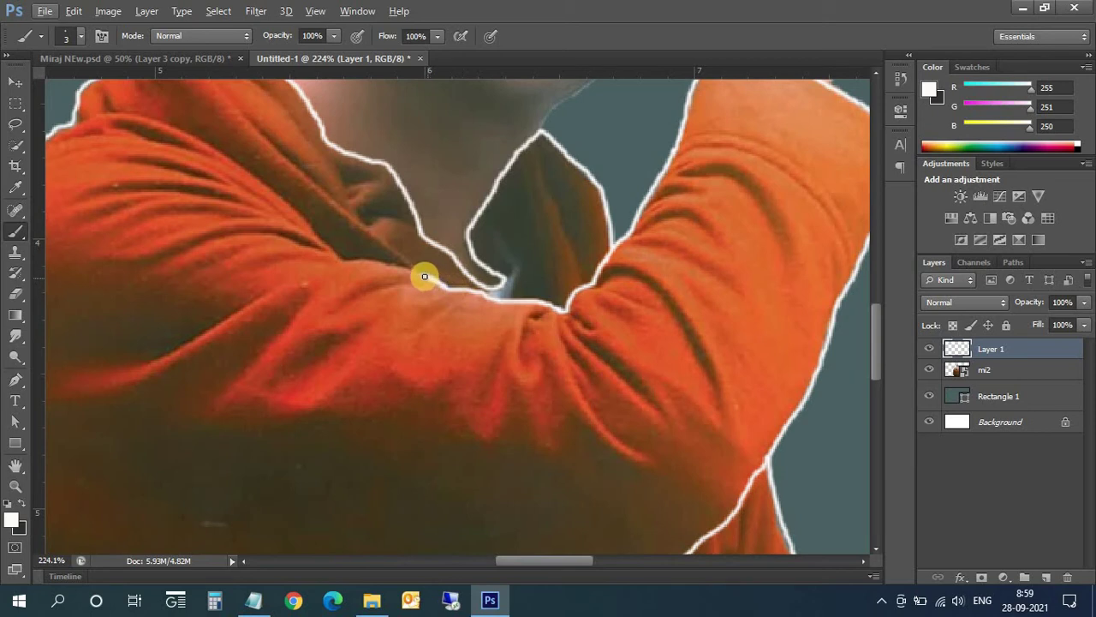
left_click_drag(425, 276, 381, 262)
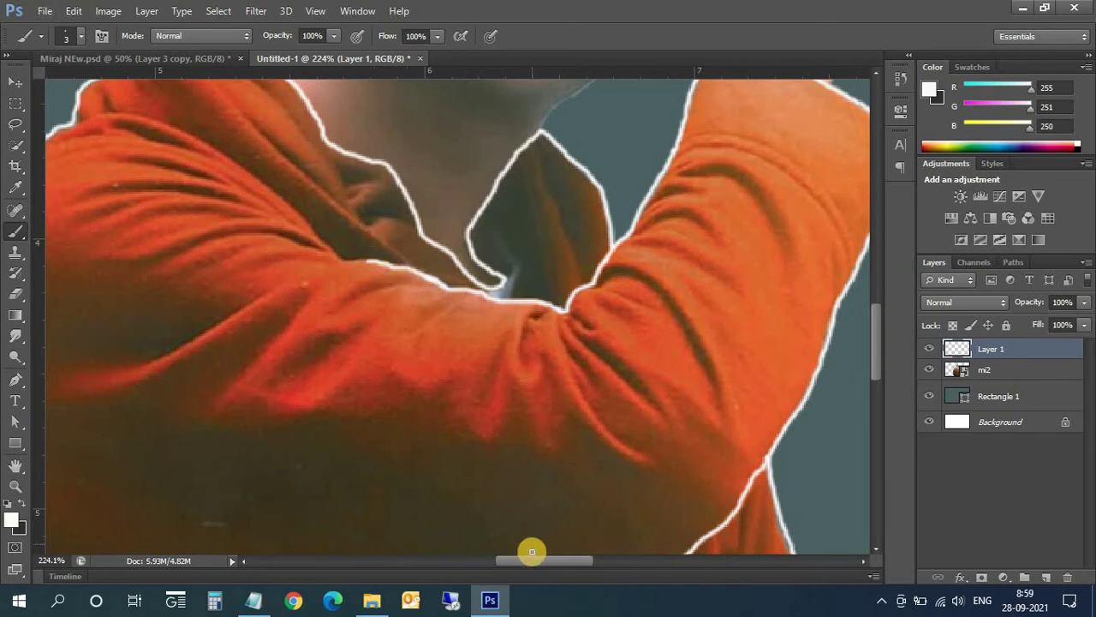
left_click_drag(530, 560, 504, 560)
scroll(531, 359, "up", 1)
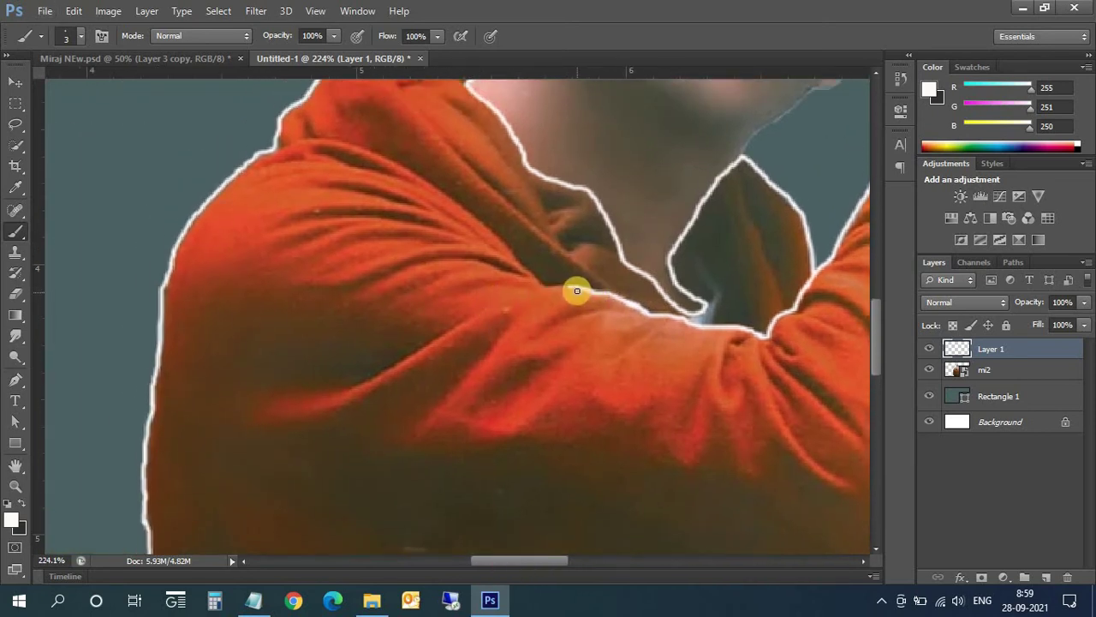
mouse_move(566, 286)
left_mouse_down()
mouse_move(547, 287)
mouse_move(435, 186)
mouse_move(355, 146)
left_mouse_up()
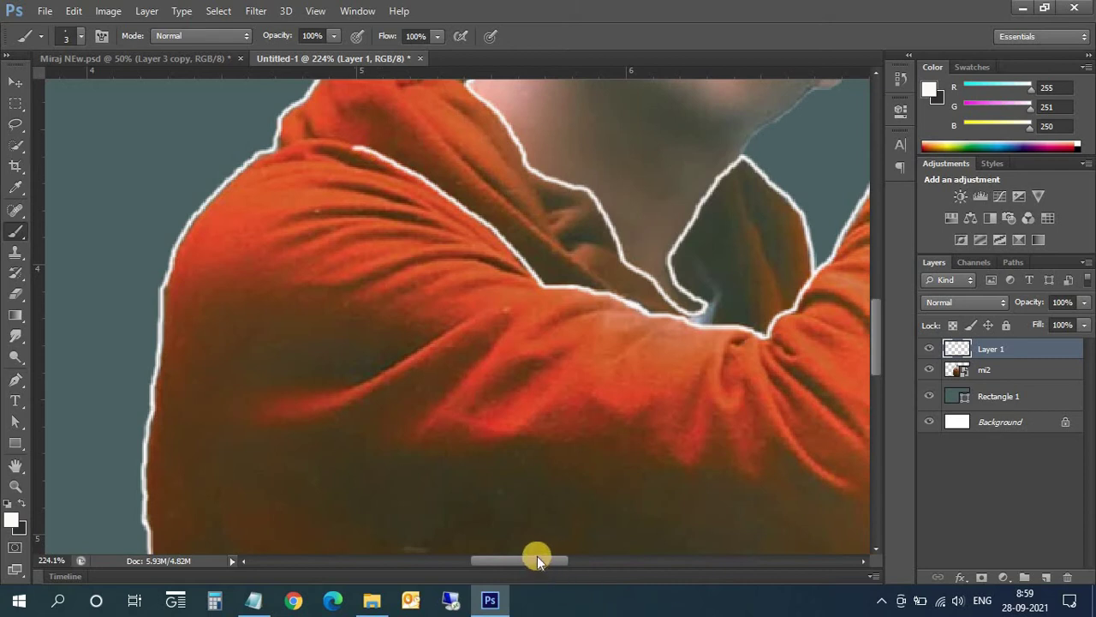
- Trace the shoulder's collar edge and the left collar edge with white lines
left_click_drag(537, 561, 517, 561)
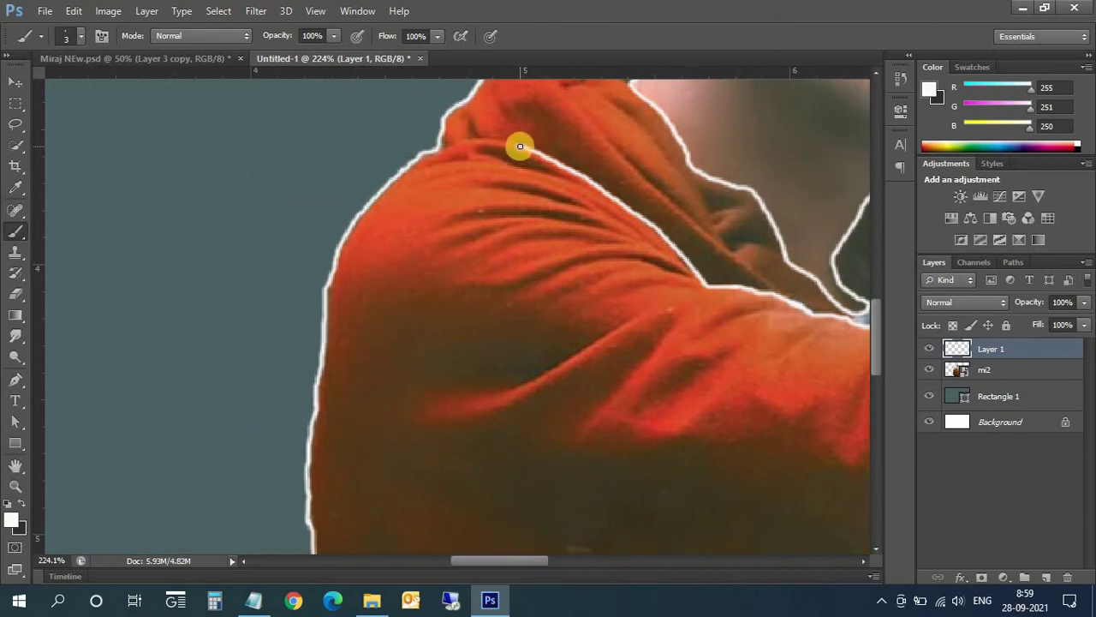
mouse_move(514, 147)
left_mouse_down()
mouse_move(458, 136)
mouse_move(440, 148)
left_mouse_up()
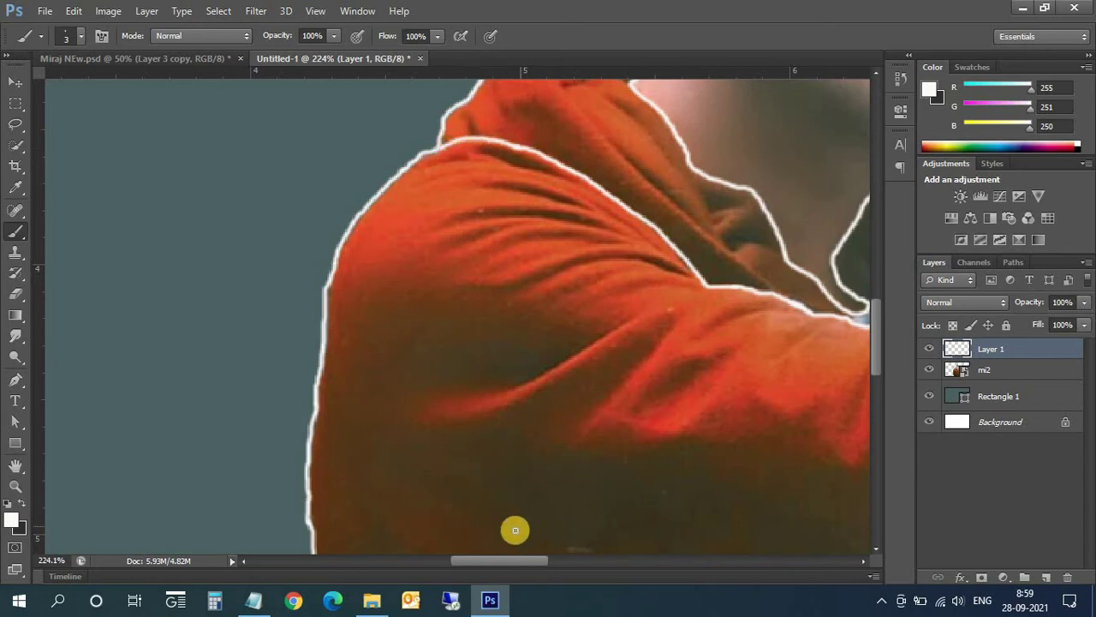
left_click_drag(522, 561, 566, 560)
scroll(291, 300, "up", 2)
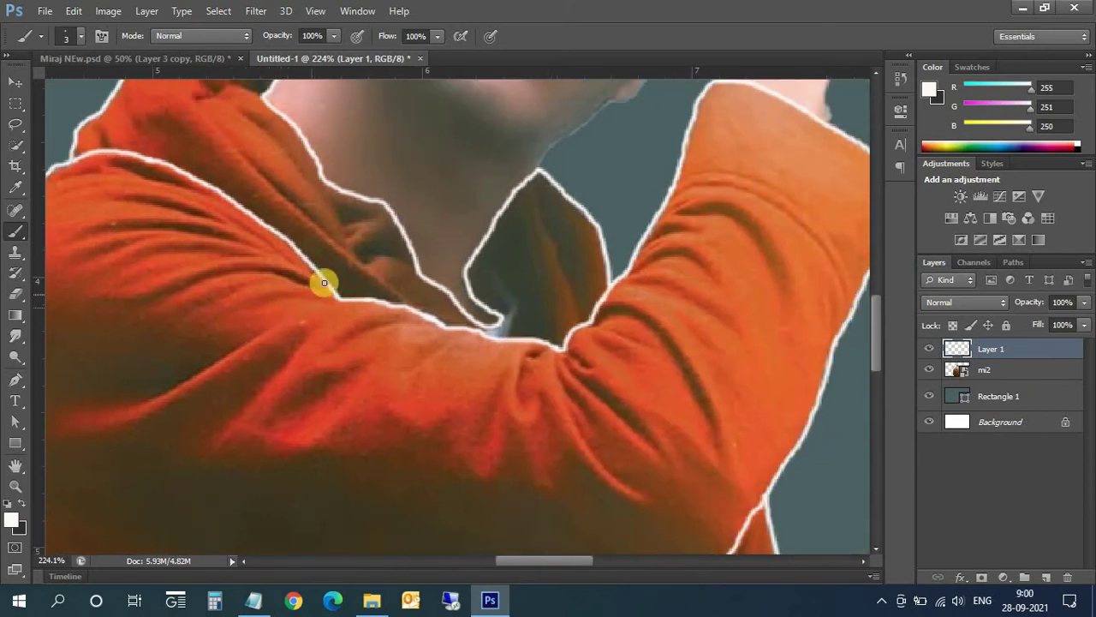
scroll(309, 279, "up", 3)
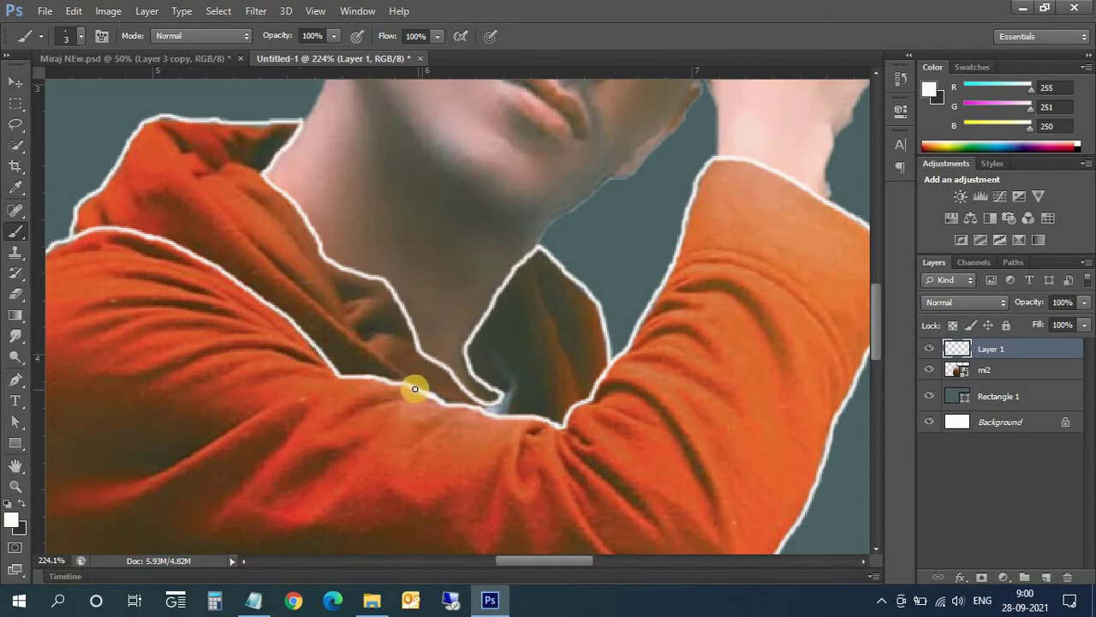
mouse_move(402, 373)
left_mouse_down()
mouse_move(289, 286)
mouse_move(190, 180)
mouse_move(173, 142)
left_mouse_up()
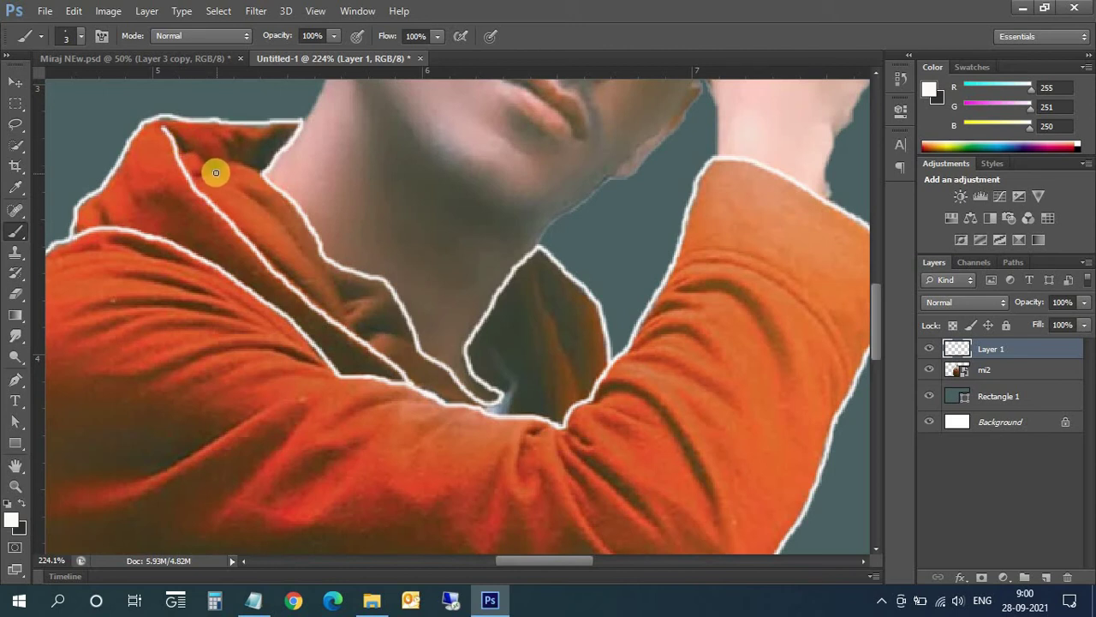
mouse_move(267, 208)
left_mouse_down()
mouse_move(348, 307)
mouse_move(367, 361)
left_mouse_up()
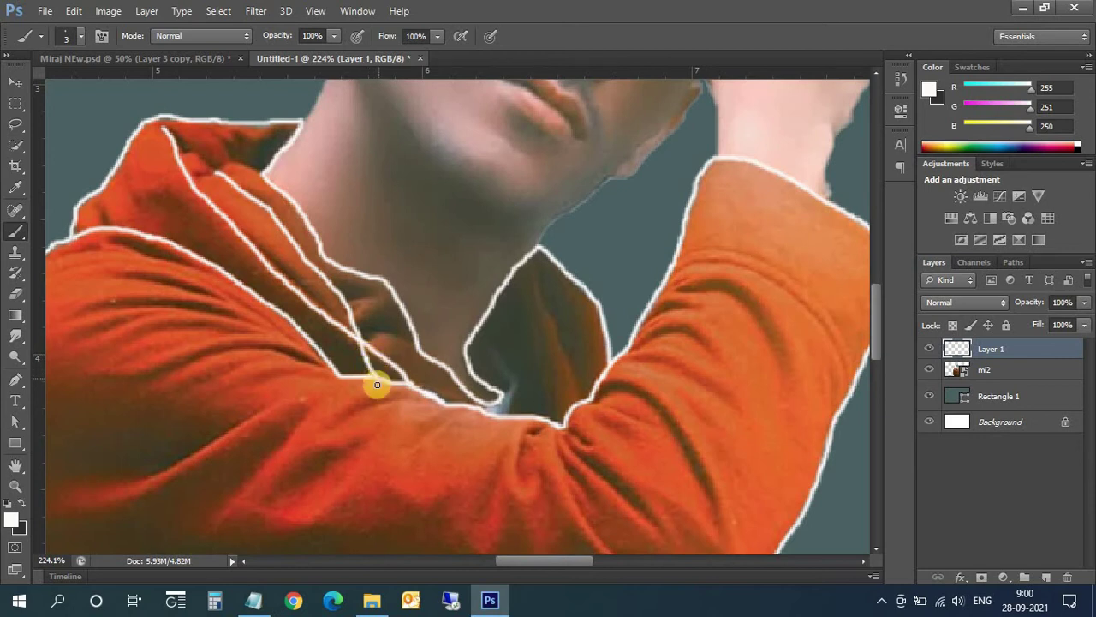
- Replace a bad collar stroke by undoing it, then retrace the sleeve edge and add the cuff line
left_click_drag(552, 560, 566, 561)
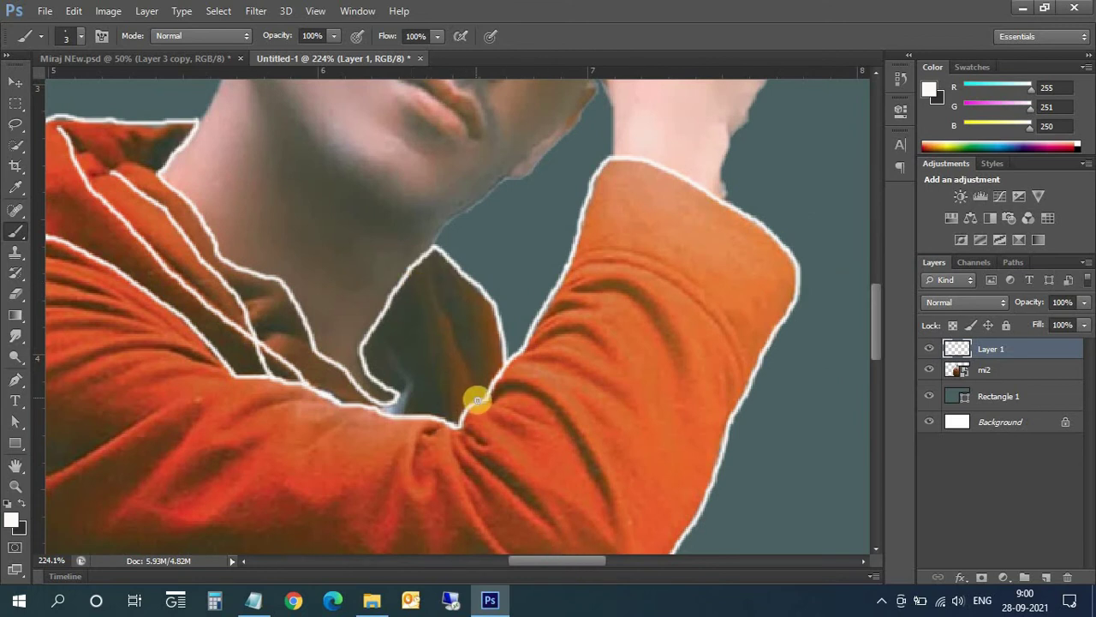
left_click_drag(475, 385, 431, 272)
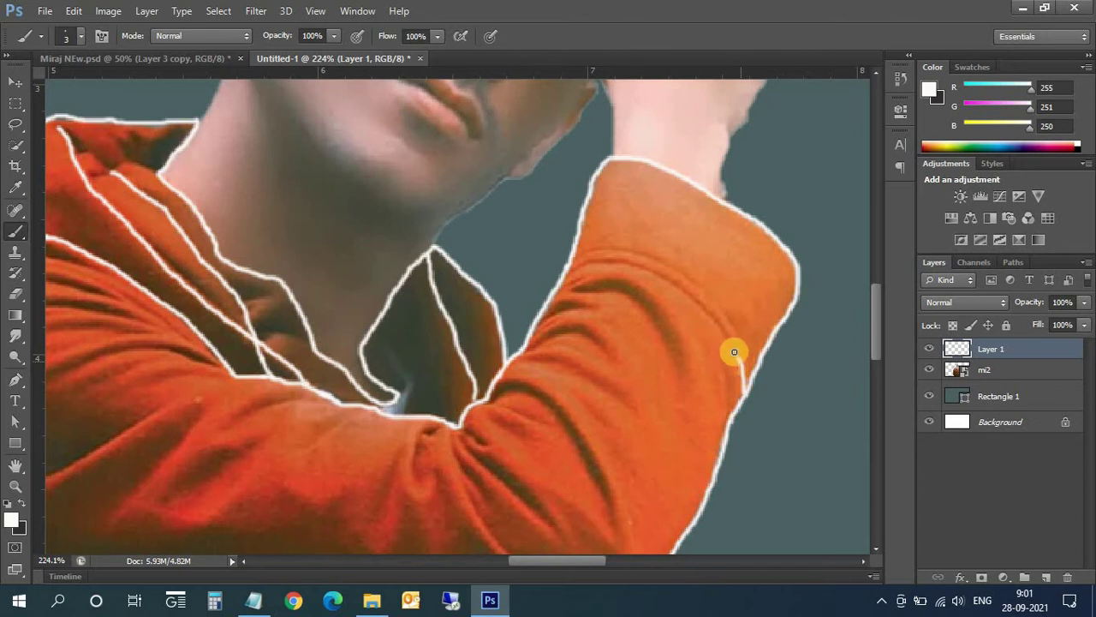
key("ctrl+z")
left_click_drag(723, 330, 703, 310)
left_click_drag(658, 276, 583, 263)
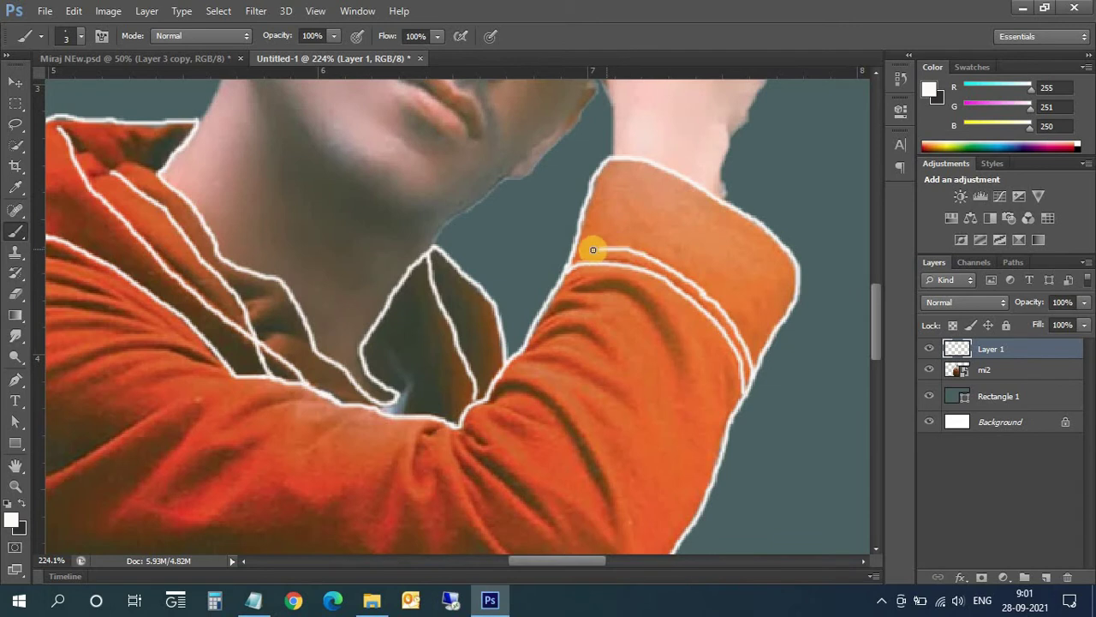
- Paint a white line along the underside of the folded arm across the shirt front
scroll(599, 440, "down", 2)
scroll(600, 514, "down", 2)
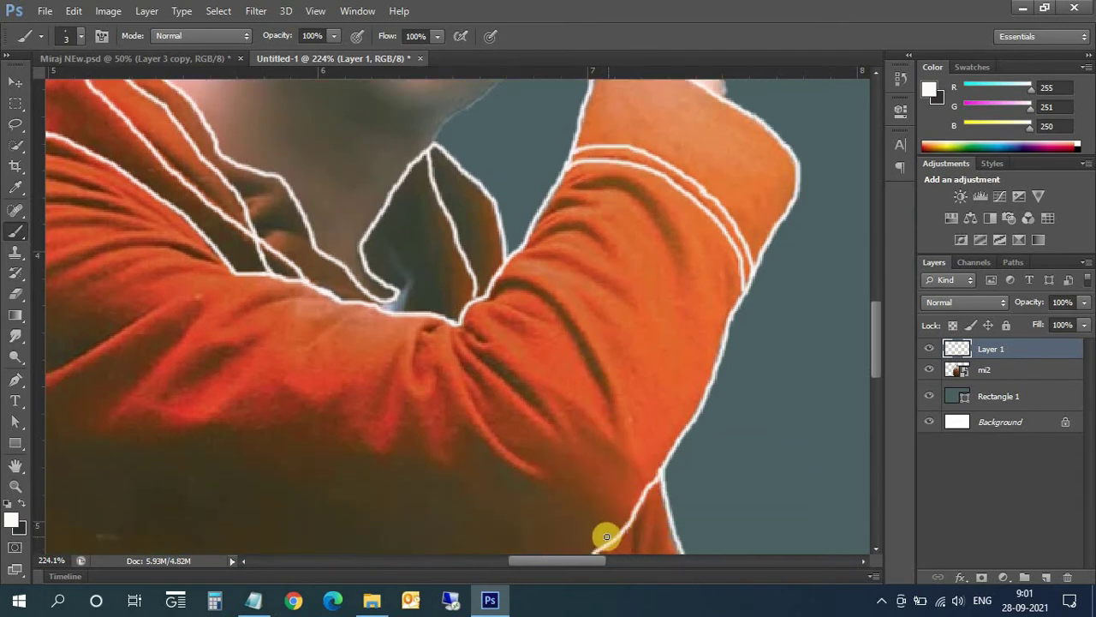
scroll(595, 539, "down", 1)
left_click_drag(585, 561, 560, 561)
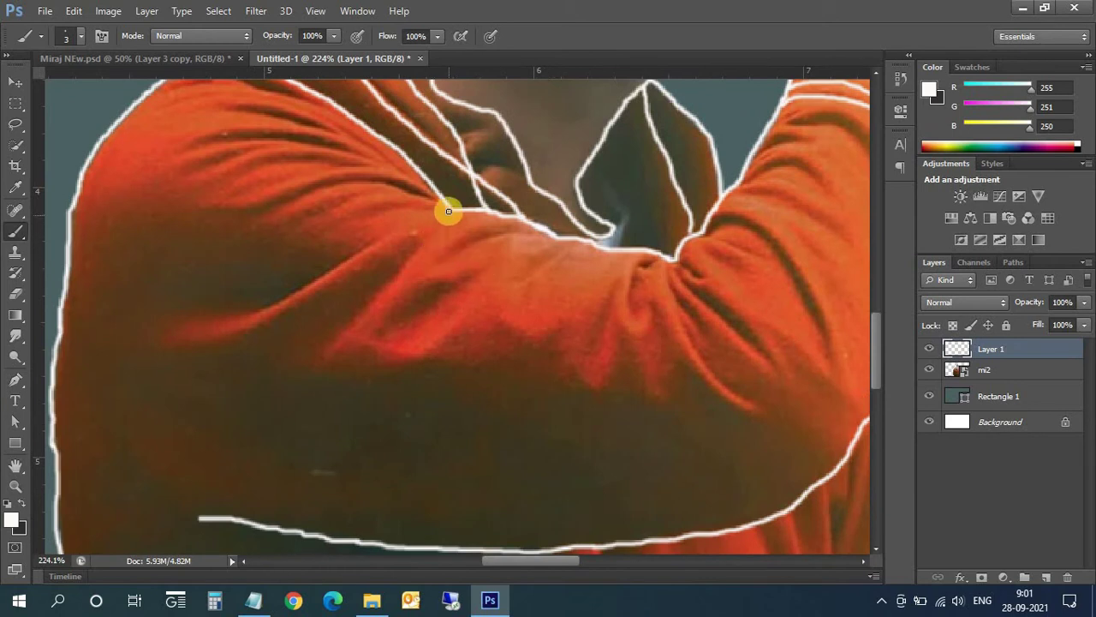
mouse_move(406, 225)
left_mouse_down()
mouse_move(247, 309)
mouse_move(172, 307)
left_mouse_up()
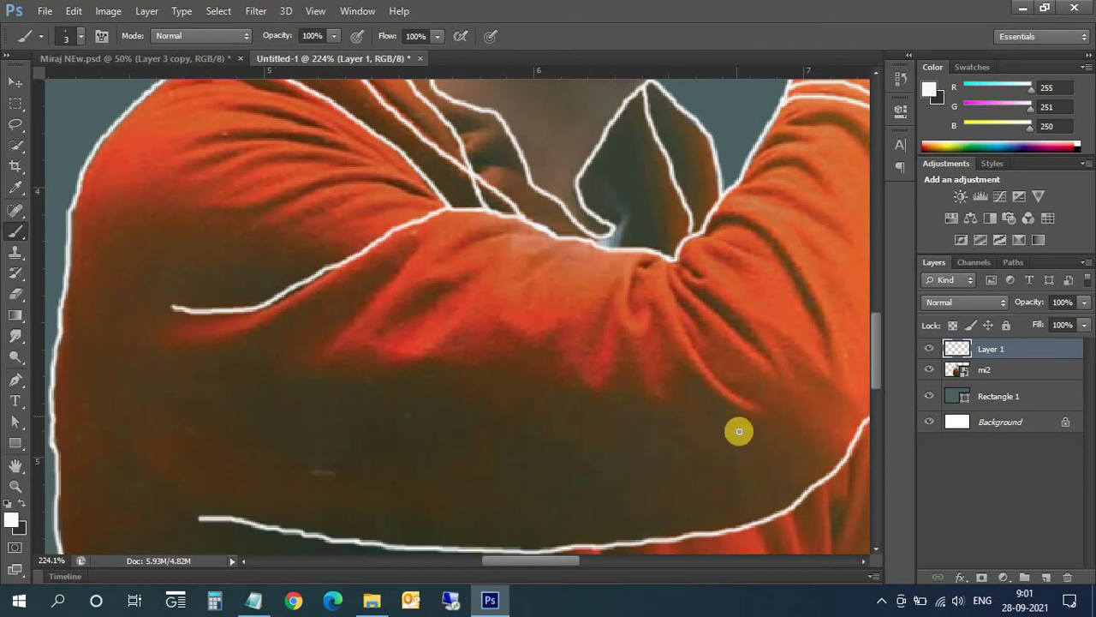
- Trace the sleeve edge near the elbow in white, then bring the lower shirt into view
scroll(734, 431, "down", 1)
scroll(745, 428, "right", 1)
scroll(586, 558, "right", 5)
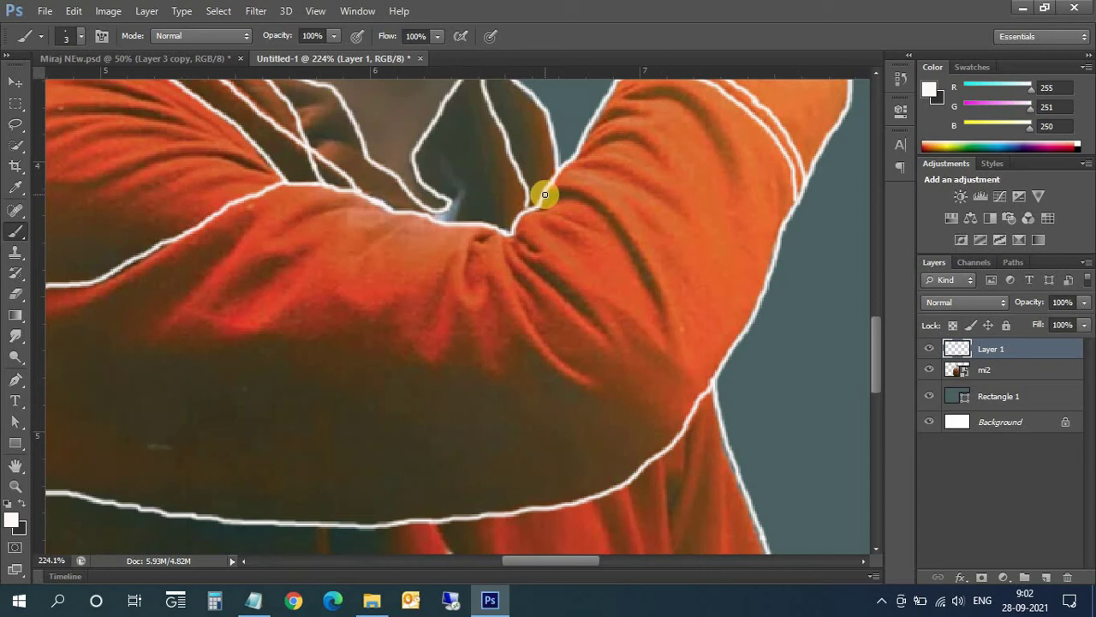
mouse_move(564, 188)
left_mouse_down()
mouse_move(595, 197)
mouse_move(631, 237)
mouse_move(681, 352)
left_mouse_up()
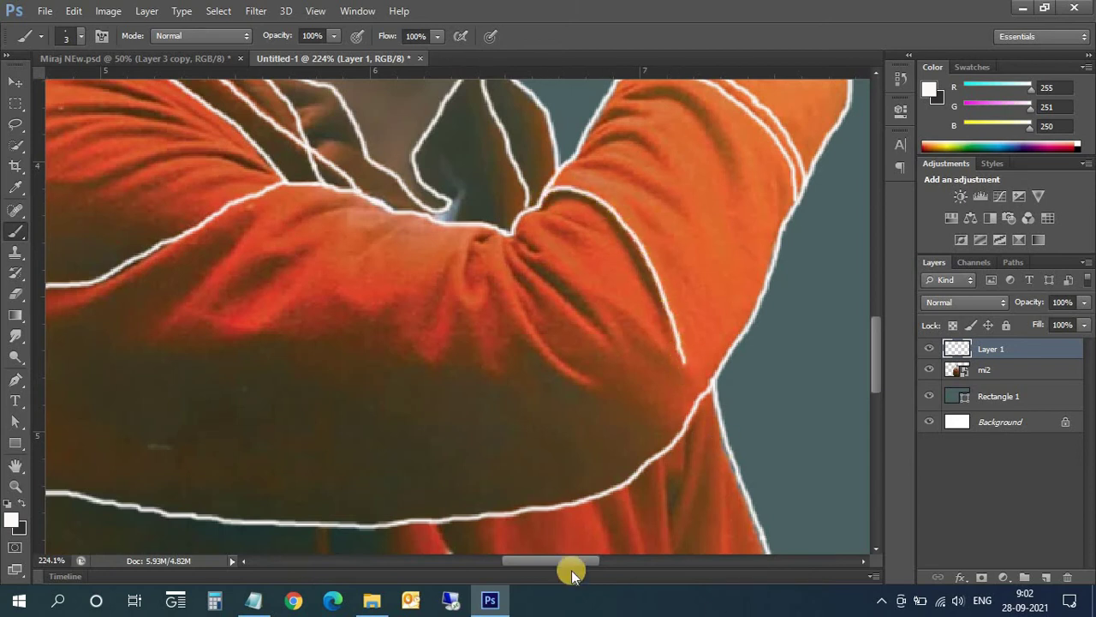
scroll(548, 406, "down", 2)
scroll(582, 438, "down", 2)
scroll(605, 437, "down", 3)
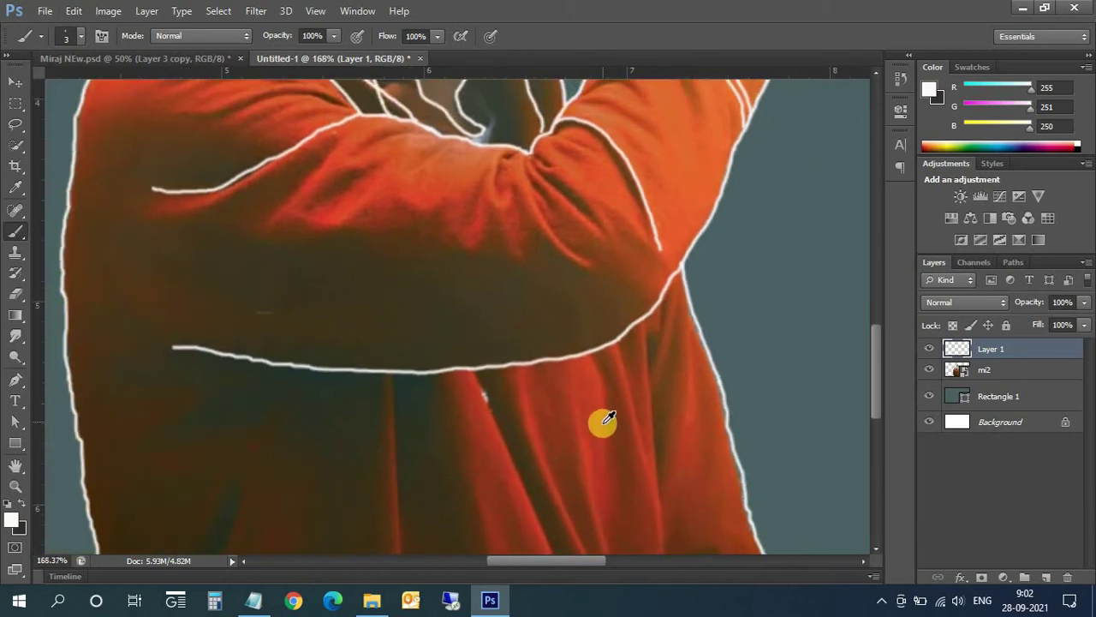
scroll(605, 450, "down", 4)
scroll(625, 457, "down", 2)
scroll(583, 467, "down", 2)
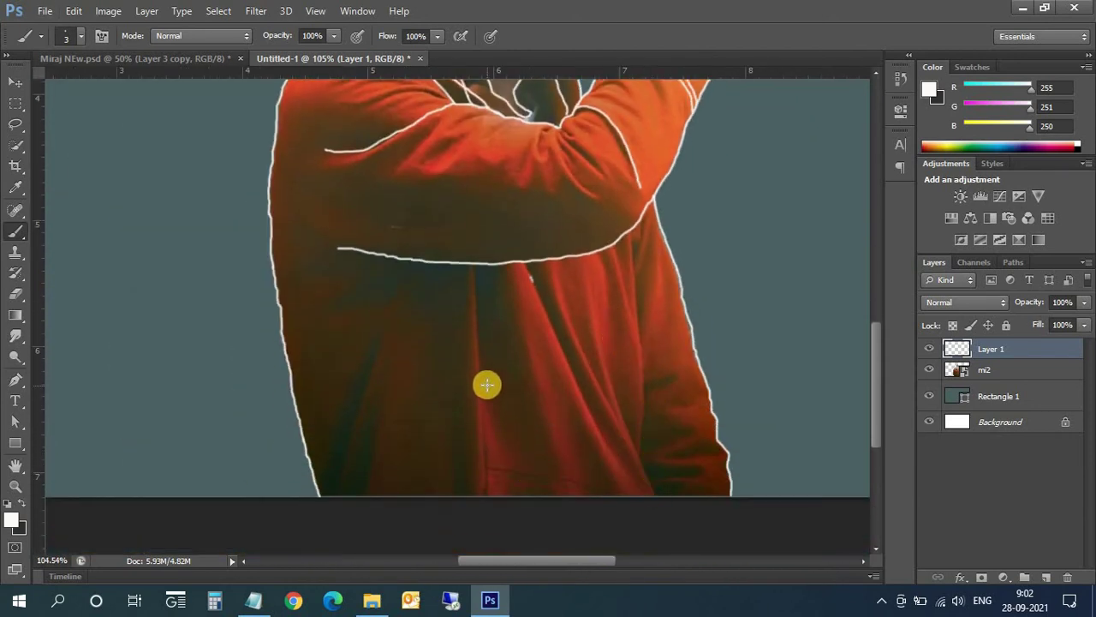
scroll(491, 345, "up", 2)
scroll(448, 265, "up", 2)
scroll(511, 299, "up", 2)
scroll(512, 299, "down", 2)
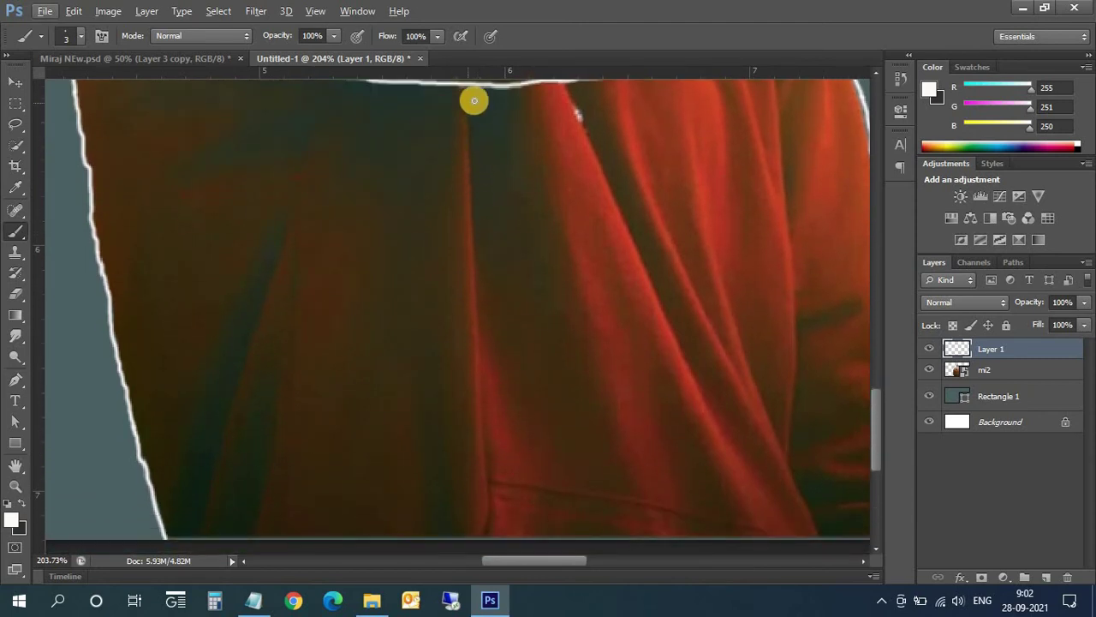
- Paint a vertical white seam down the shirt and a fold line running right from it
left_click_drag(469, 86, 489, 481)
scroll(486, 416, "down", 1)
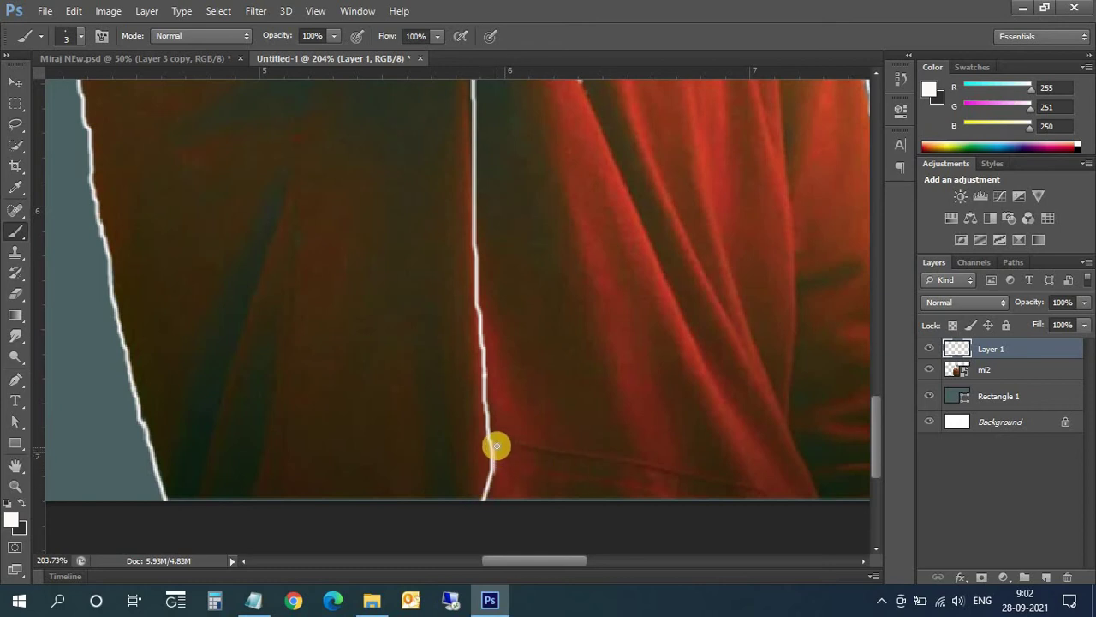
mouse_move(493, 441)
left_mouse_down()
mouse_move(742, 491)
mouse_move(757, 518)
left_mouse_up()
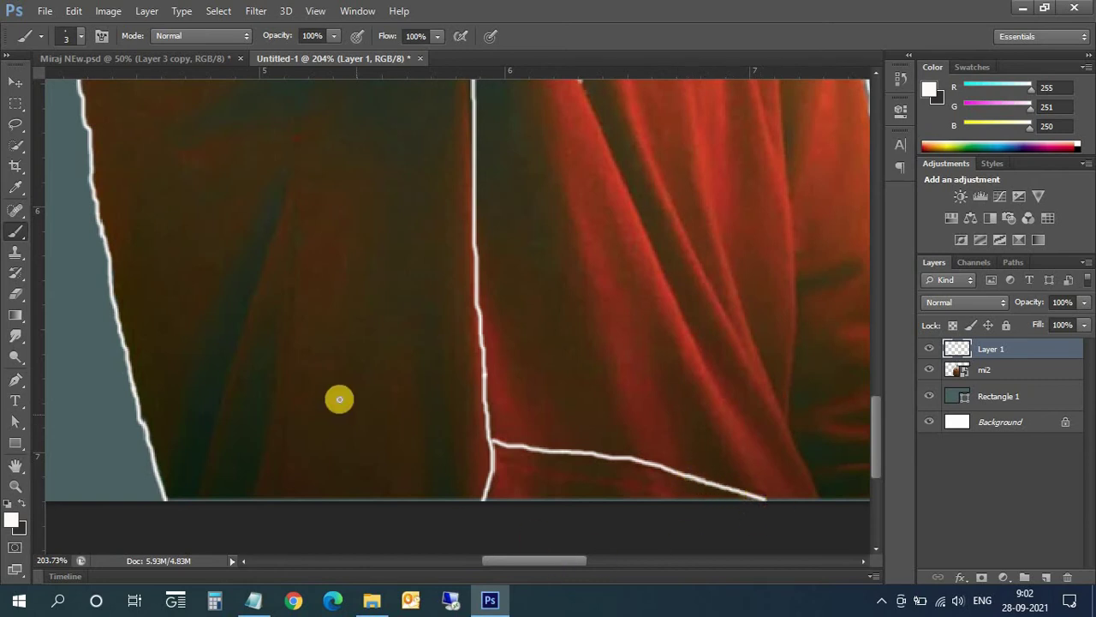
scroll(274, 470, "down", 1)
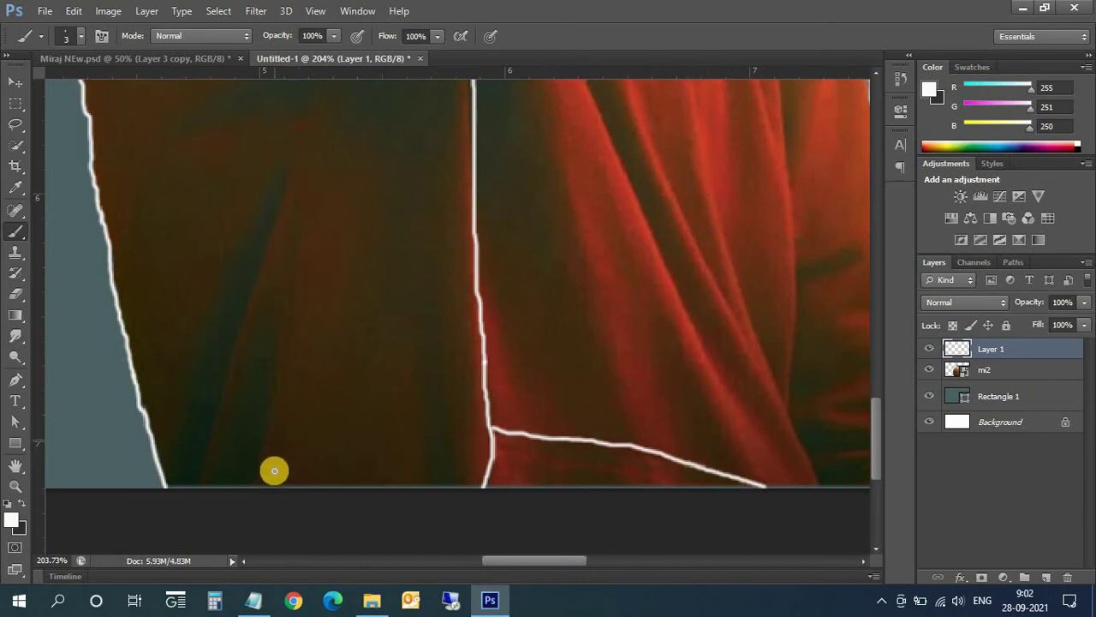
- Outline a narrow pointed fold on the left with an inner line to its tip
mouse_move(259, 473)
left_mouse_down()
mouse_move(289, 331)
mouse_move(295, 214)
left_mouse_up()
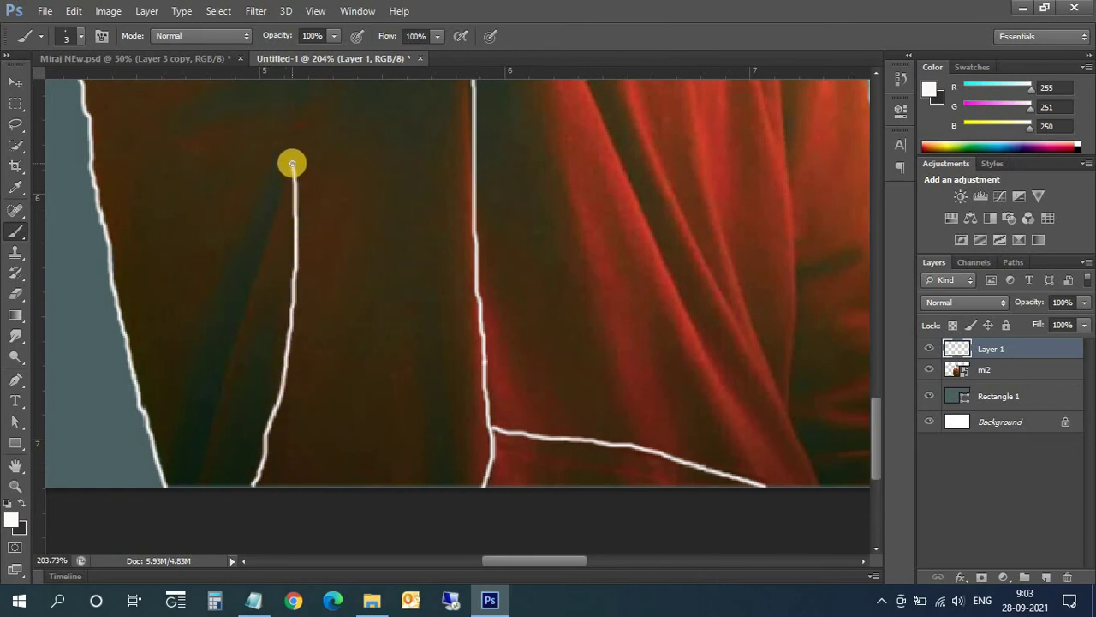
mouse_move(283, 159)
left_mouse_down()
mouse_move(205, 316)
mouse_move(173, 452)
left_mouse_up()
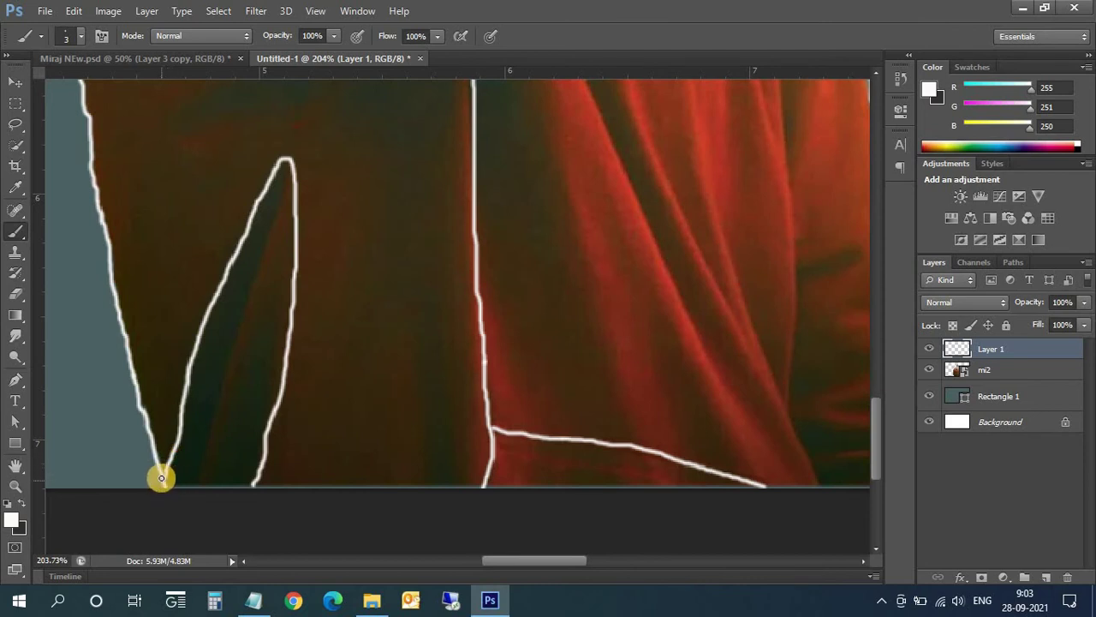
scroll(196, 479, "down", 1)
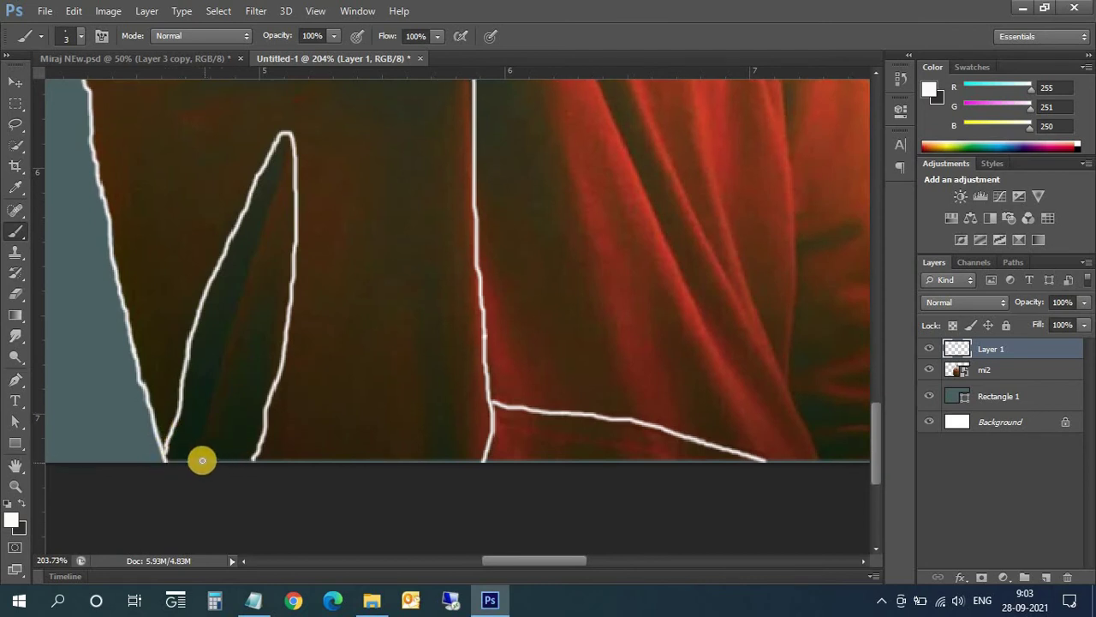
left_click_drag(196, 459, 278, 191)
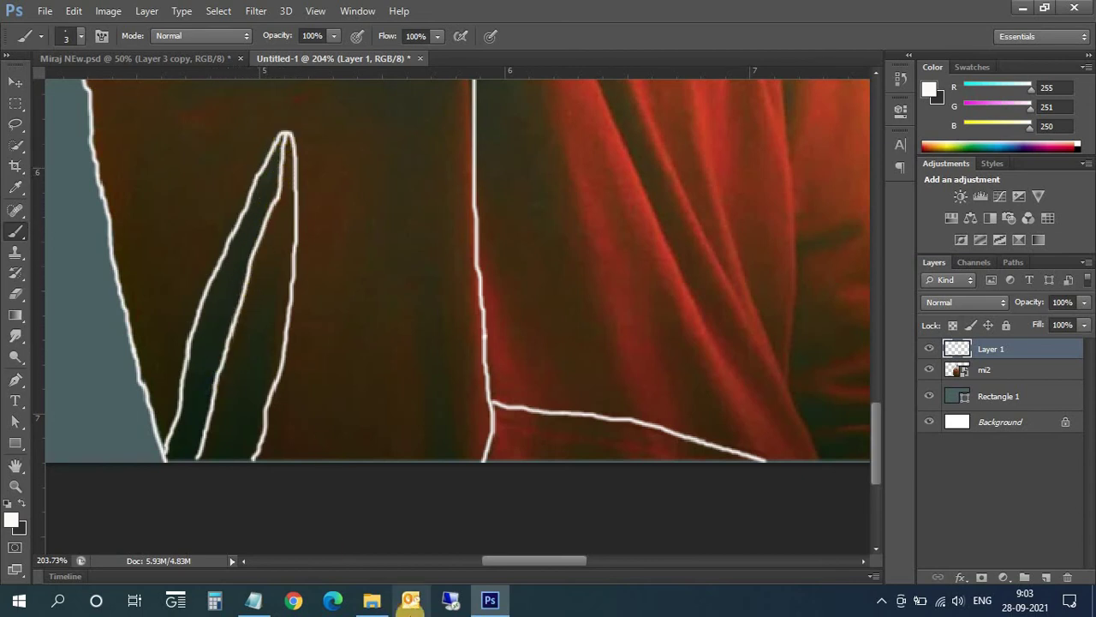
left_click_drag(531, 560, 576, 558)
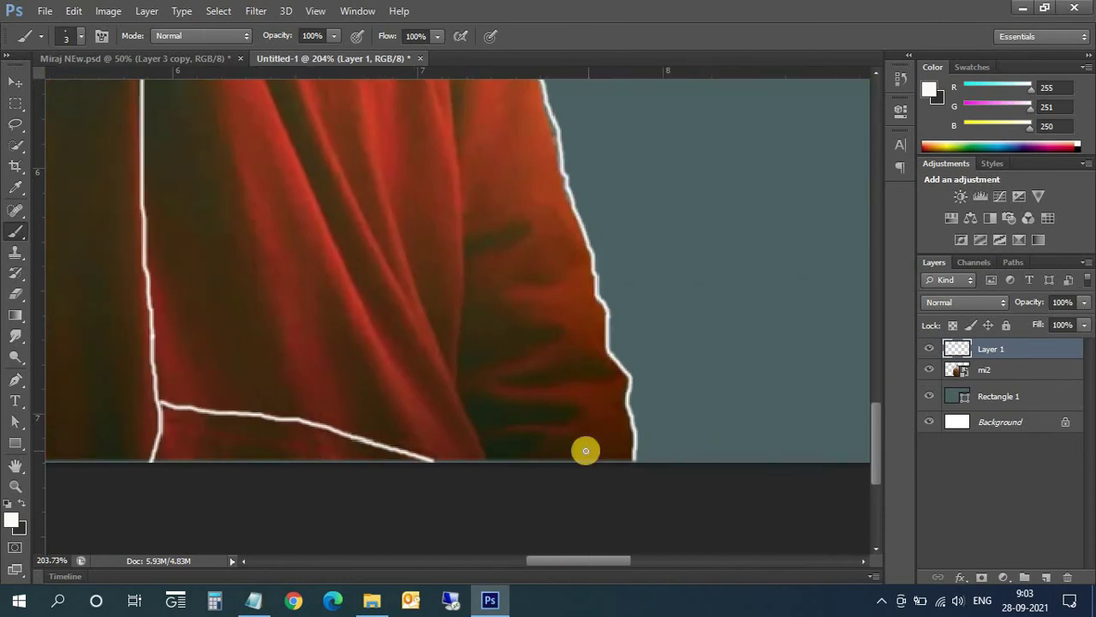
- Paint a white fold line up the lower right shirt to the arm outline
scroll(479, 454, "up", 3)
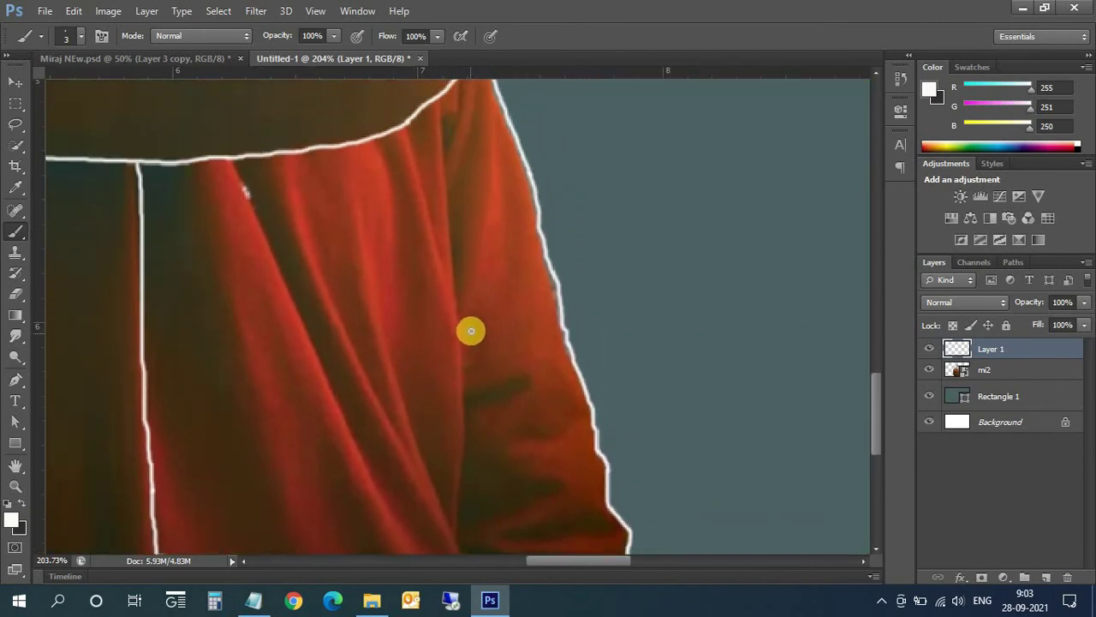
scroll(476, 462, "down", 3)
scroll(459, 499, "up", 1)
scroll(459, 498, "down", 1)
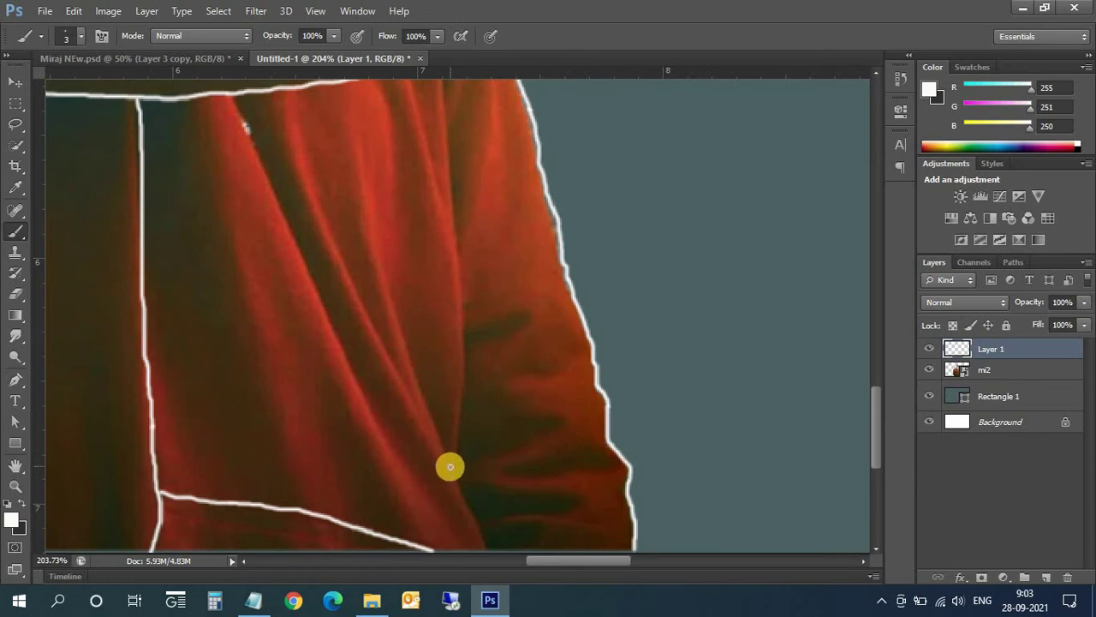
left_click_drag(457, 456, 464, 316)
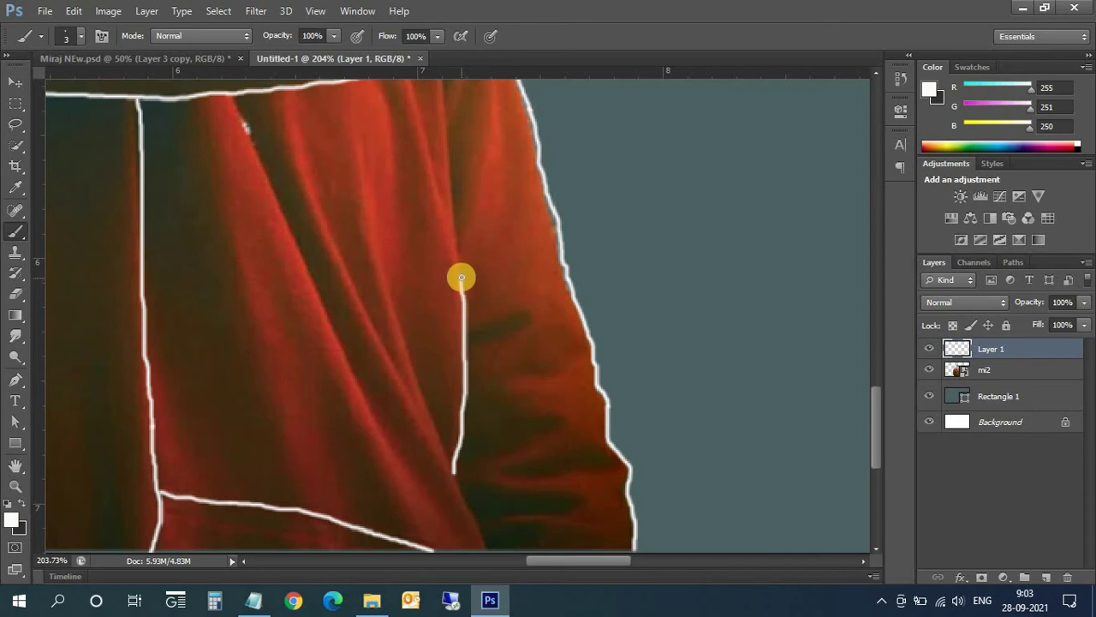
scroll(462, 283, "up", 3)
scroll(469, 317, "up", 3)
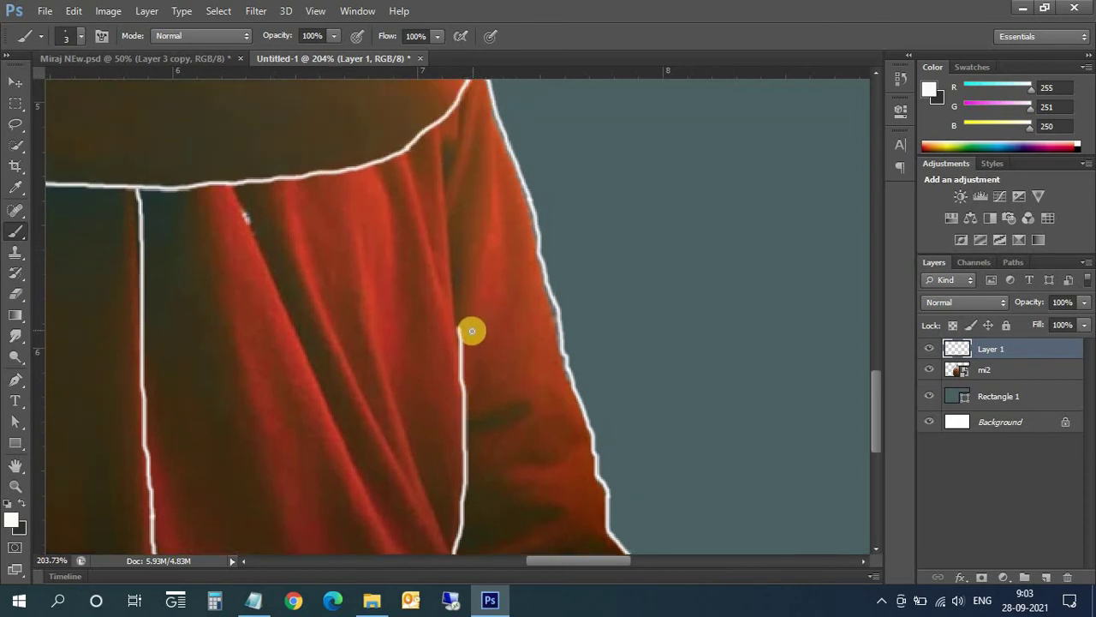
left_click_drag(459, 307, 437, 133)
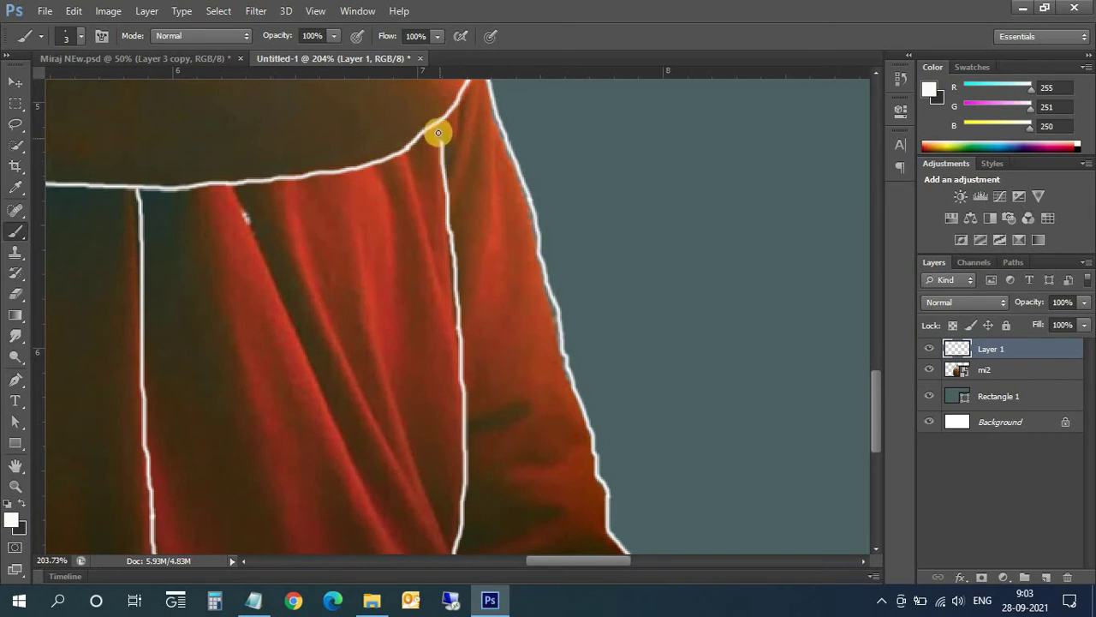
- Add a fold line rising from the shirt bottom and a diagonal fold down from the arm
scroll(439, 462, "down", 3)
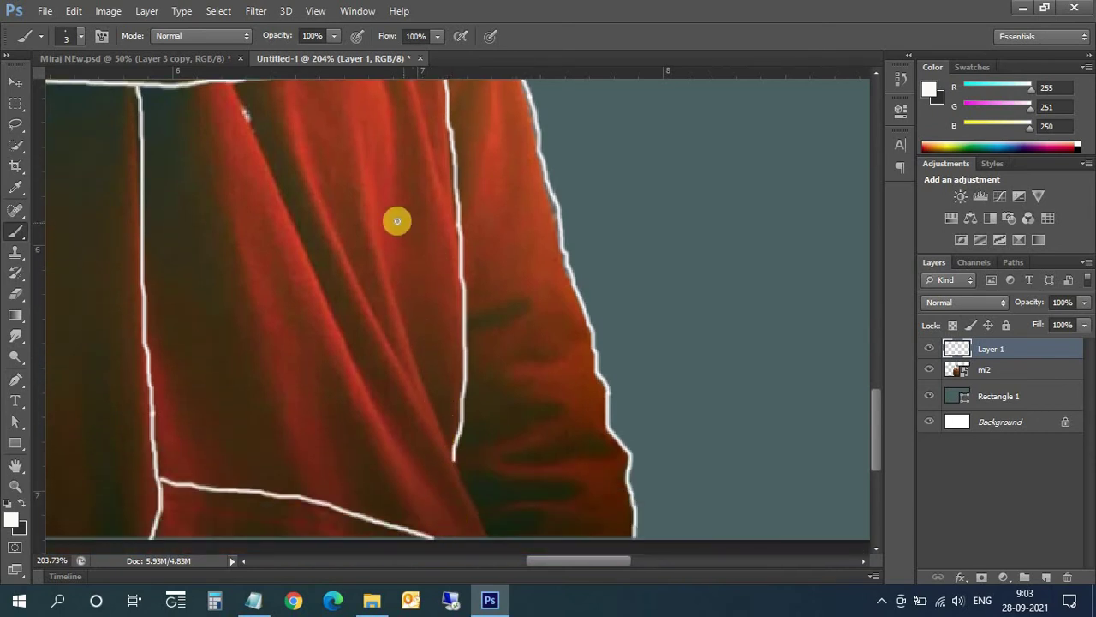
scroll(369, 239, "up", 1)
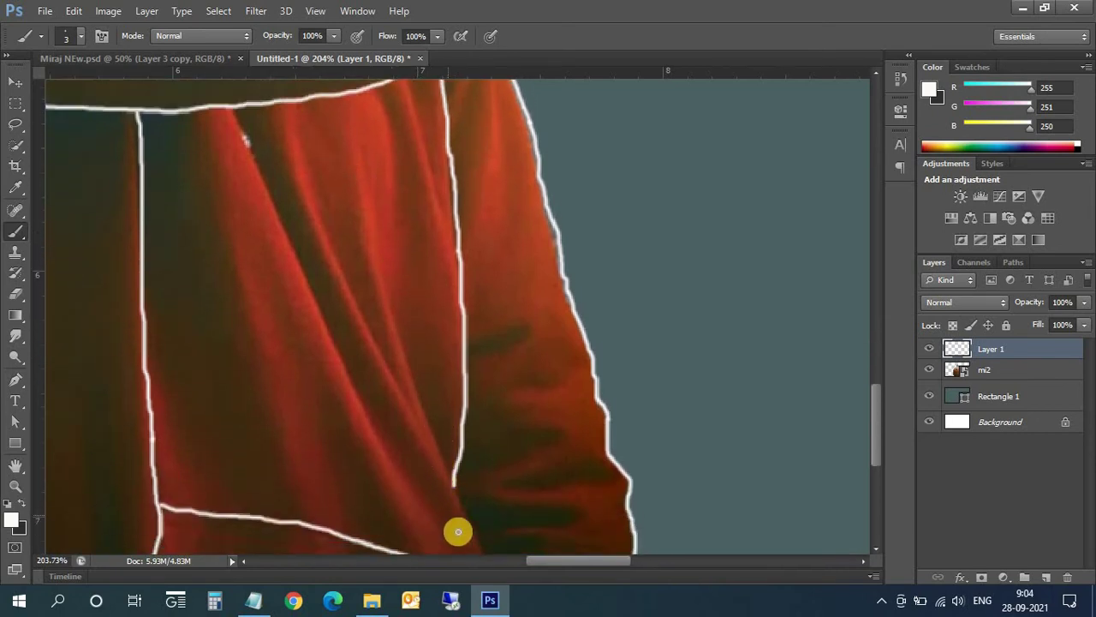
scroll(471, 540, "down", 1)
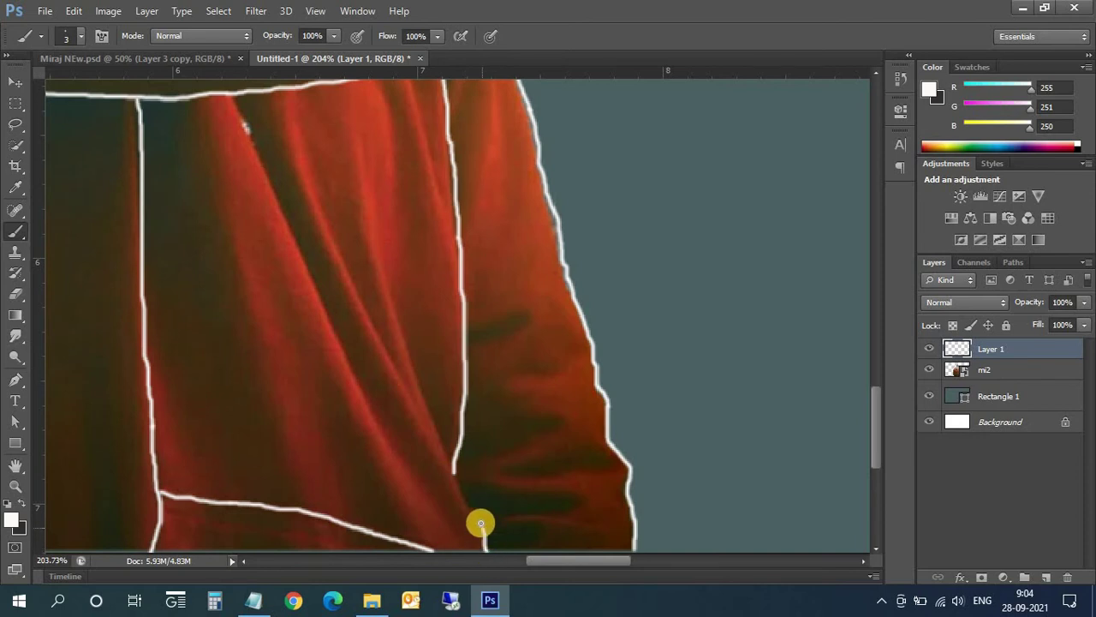
left_click_drag(480, 523, 466, 494)
mouse_move(443, 458)
left_mouse_down()
mouse_move(369, 326)
mouse_move(359, 391)
mouse_move(357, 357)
mouse_move(305, 250)
mouse_move(289, 167)
left_mouse_up()
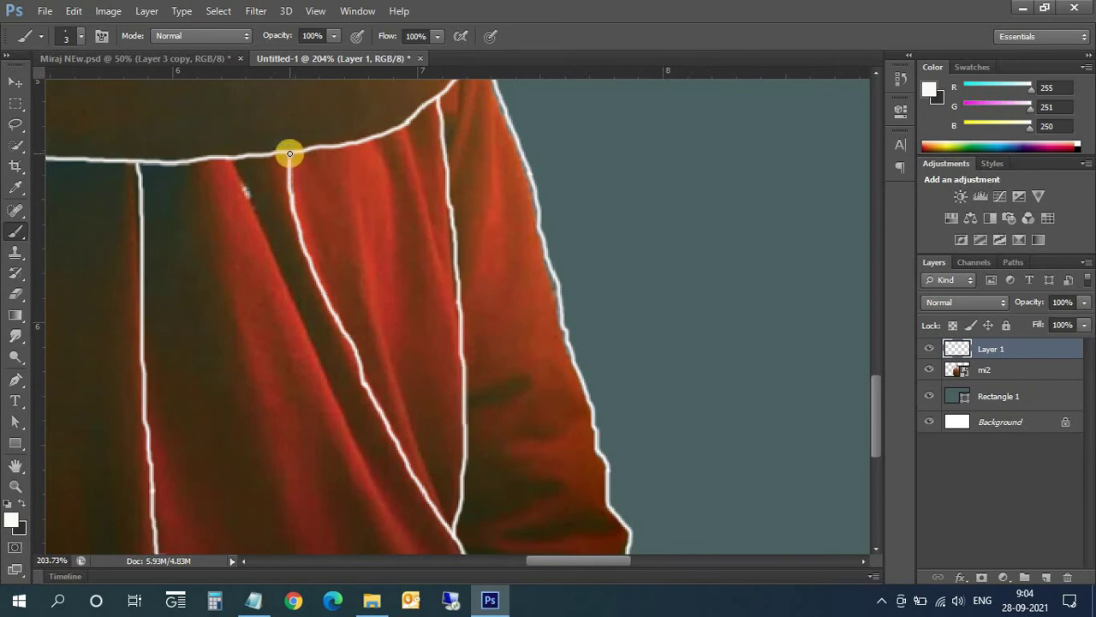
scroll(428, 513, "down", 2)
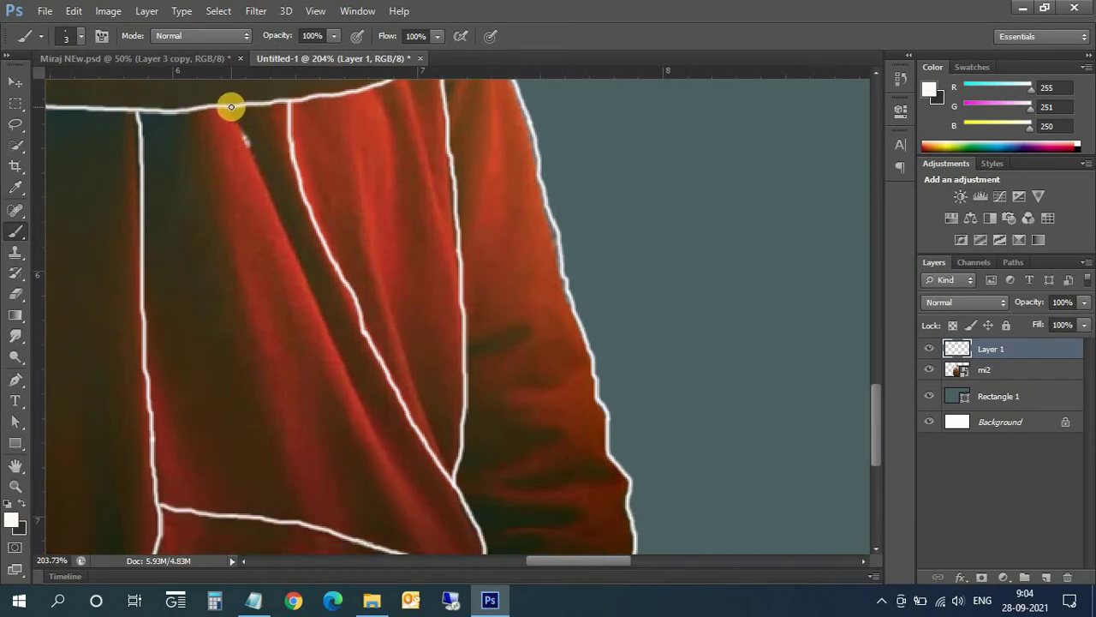
left_click_drag(256, 164, 417, 514)
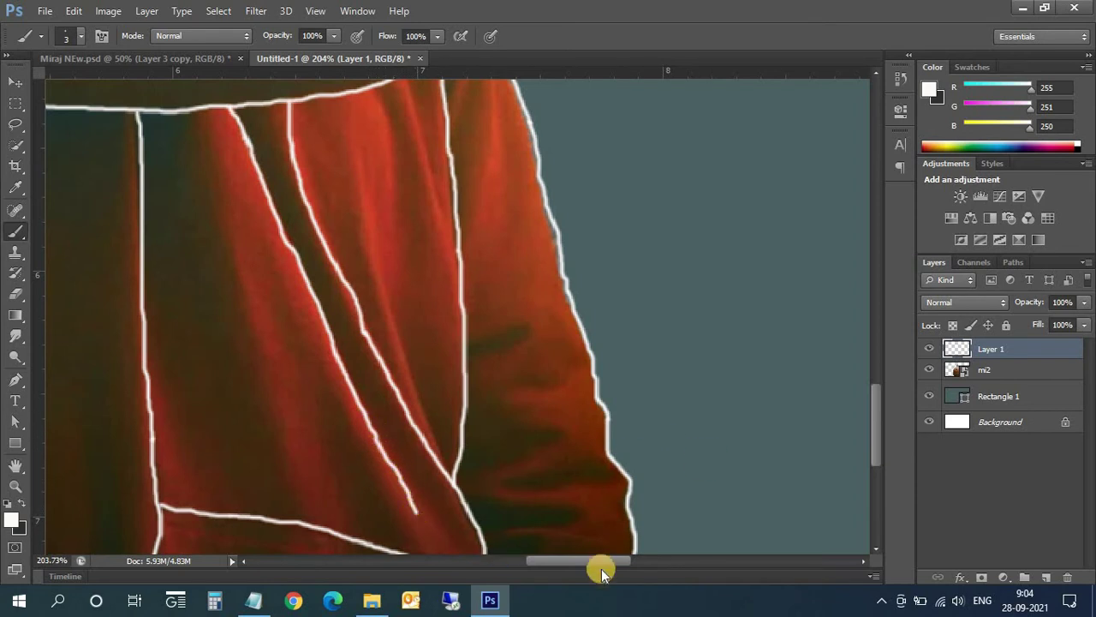
- Draw three short white fold lines along the lower hem
scroll(590, 561, "down", 1)
scroll(583, 539, "down", 2)
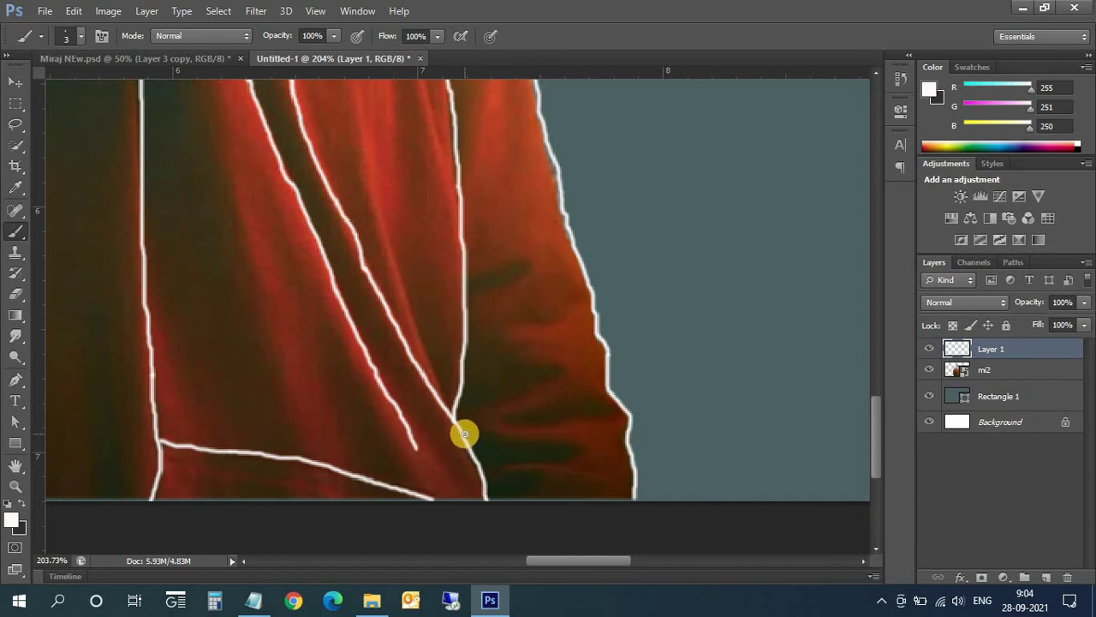
left_click_drag(463, 434, 575, 444)
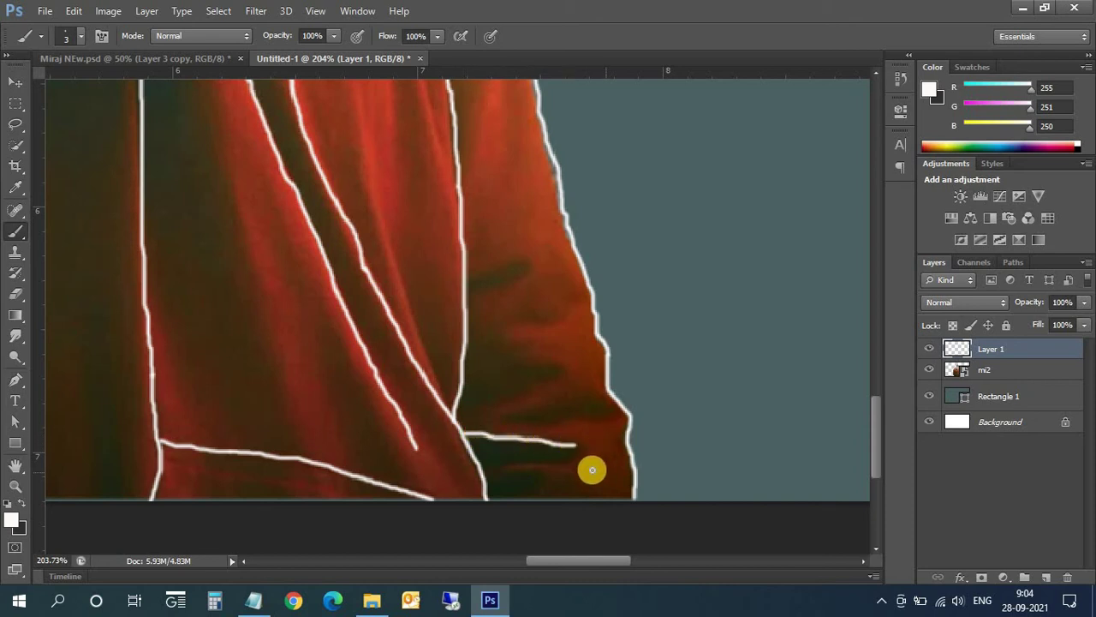
left_click_drag(618, 483, 509, 466)
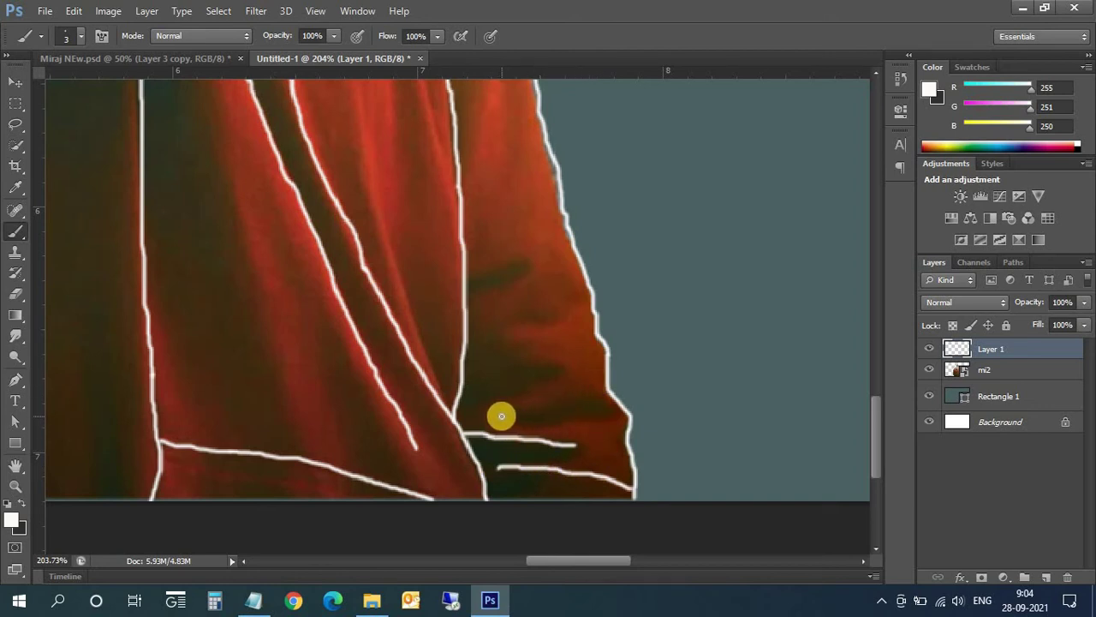
left_click_drag(497, 419, 559, 406)
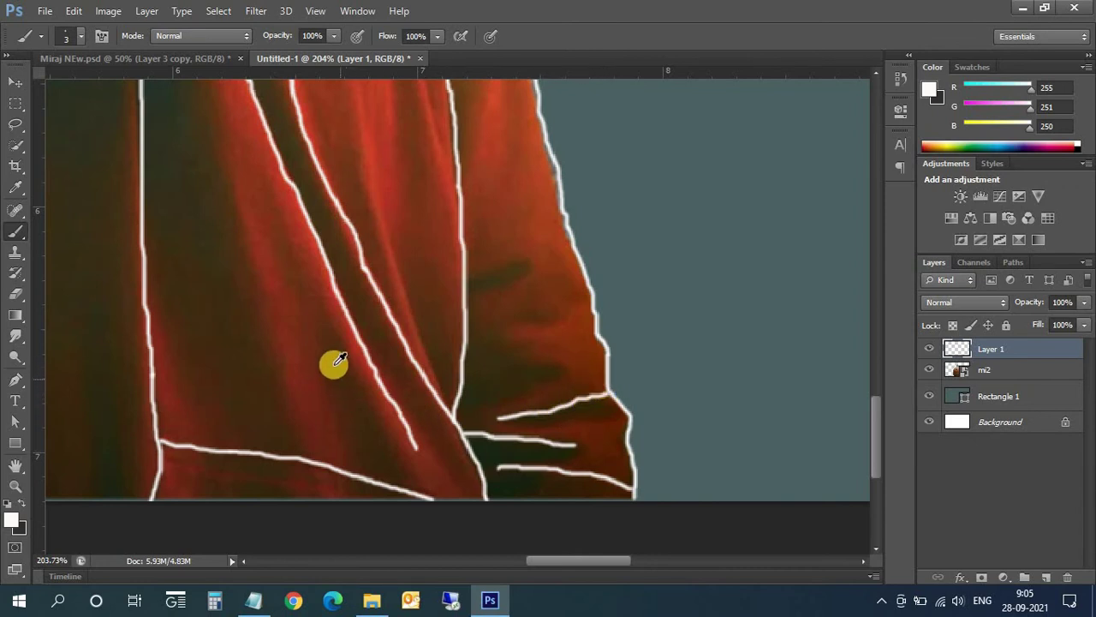
scroll(338, 398, "down", 3)
scroll(341, 404, "down", 2)
left_click_drag(576, 564, 548, 559)
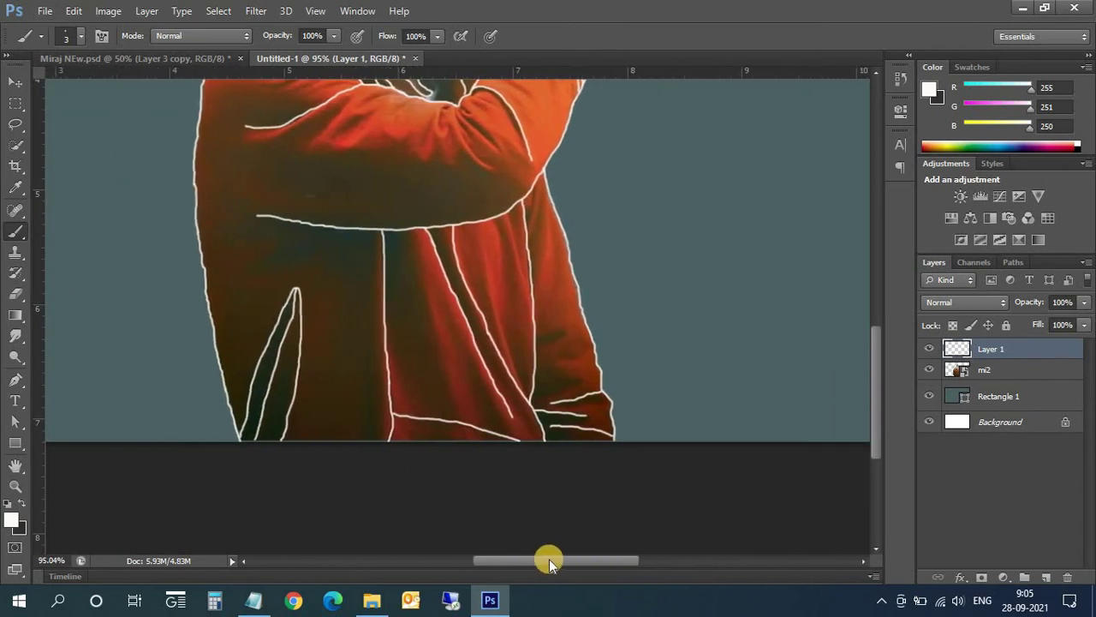
- Select the mi2 photo layer with the Eraser and confirm rasterizing the smart object
scroll(454, 381, "down", 2)
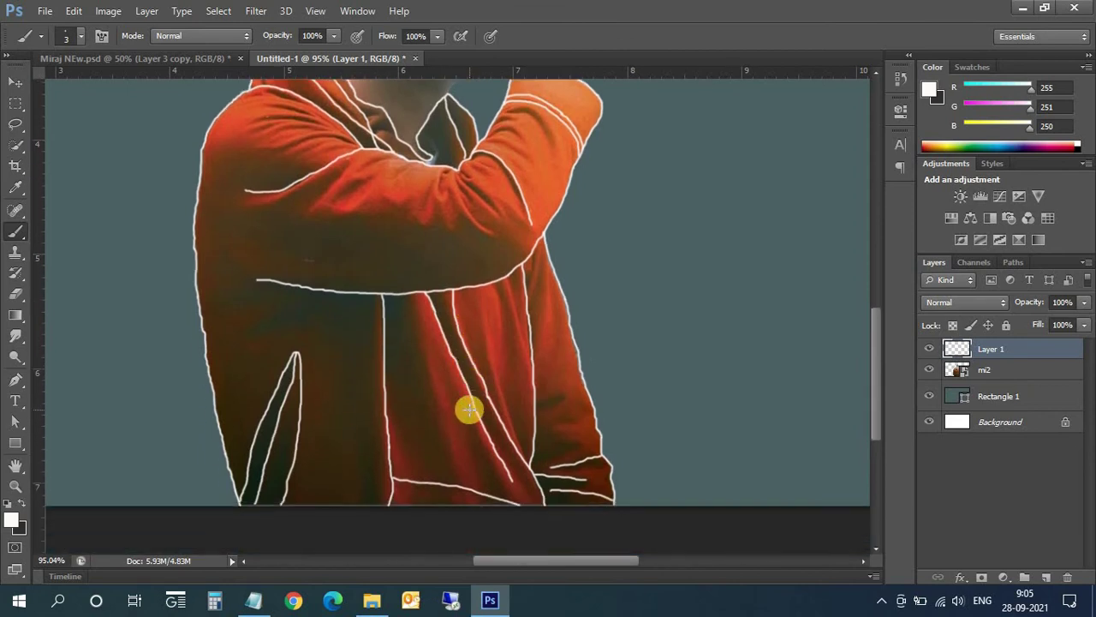
scroll(480, 379, "down", 1)
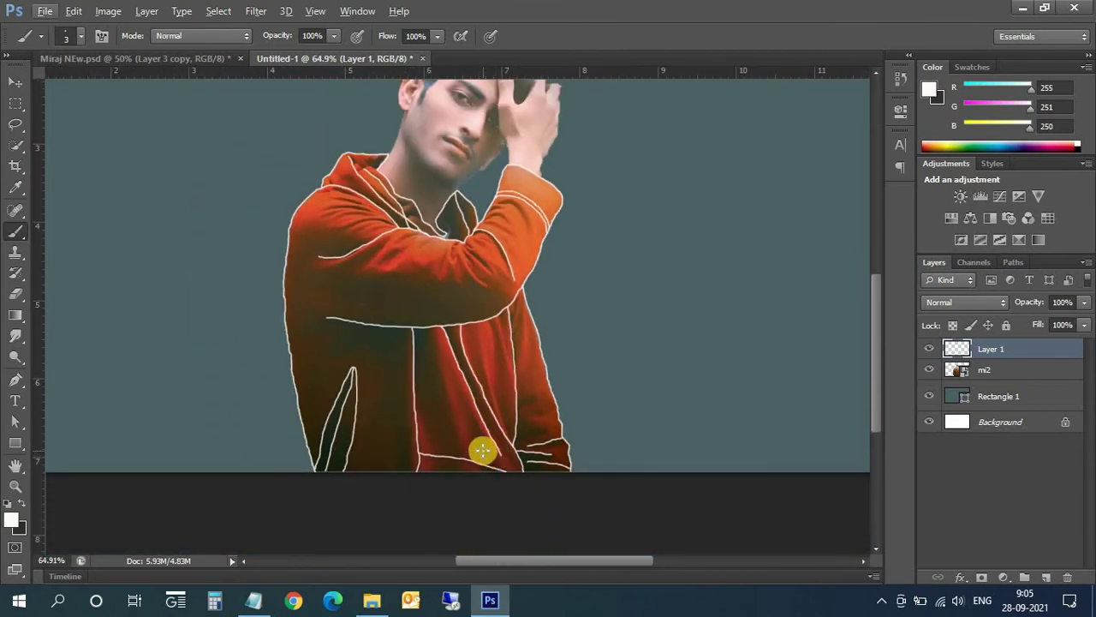
scroll(458, 394, "down", 1)
scroll(457, 392, "up", 2)
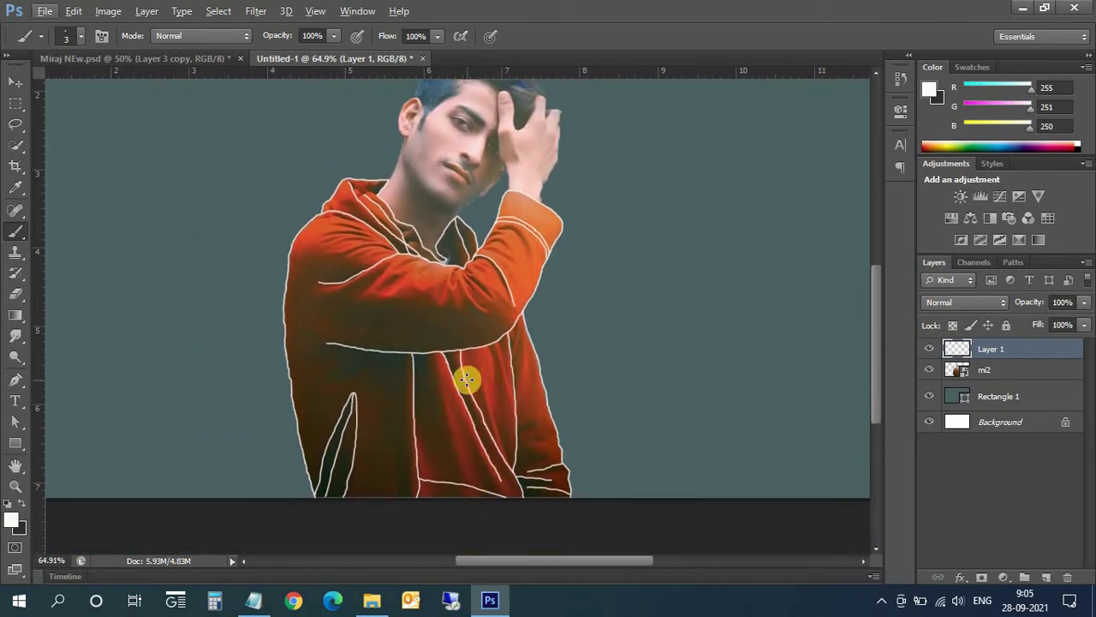
scroll(467, 380, "down", 1)
scroll(467, 379, "up", 1)
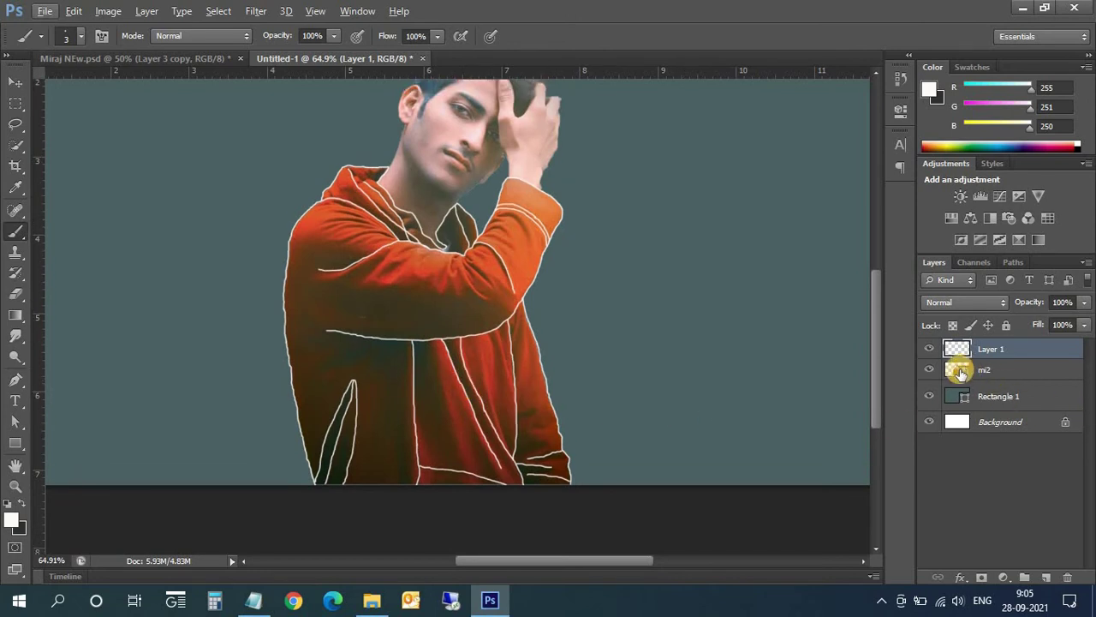
left_click(958, 373)
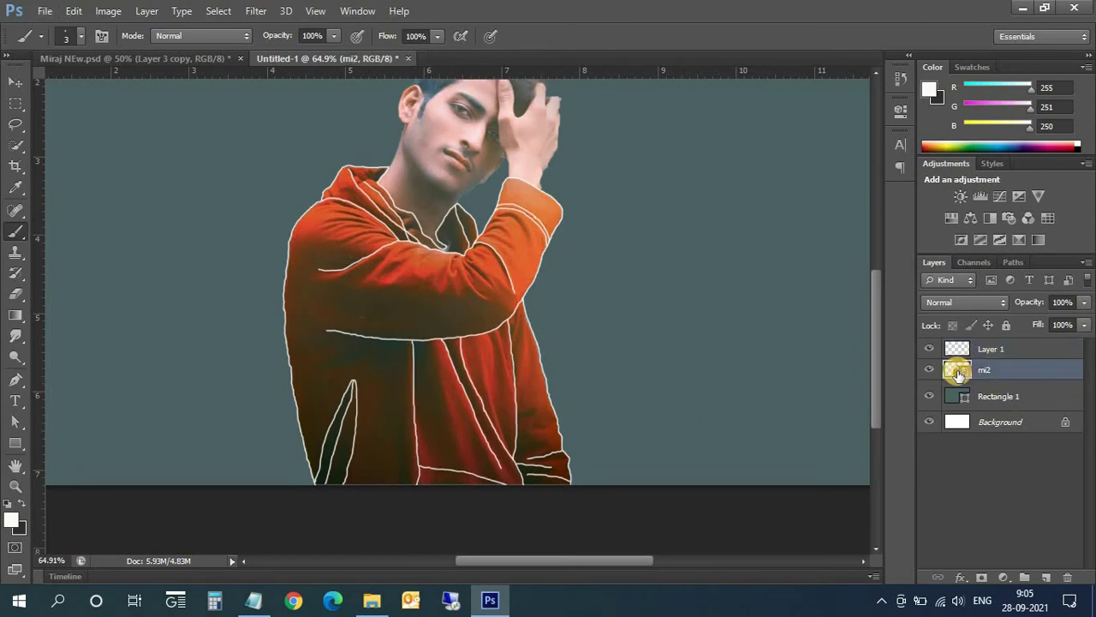
left_click(18, 297)
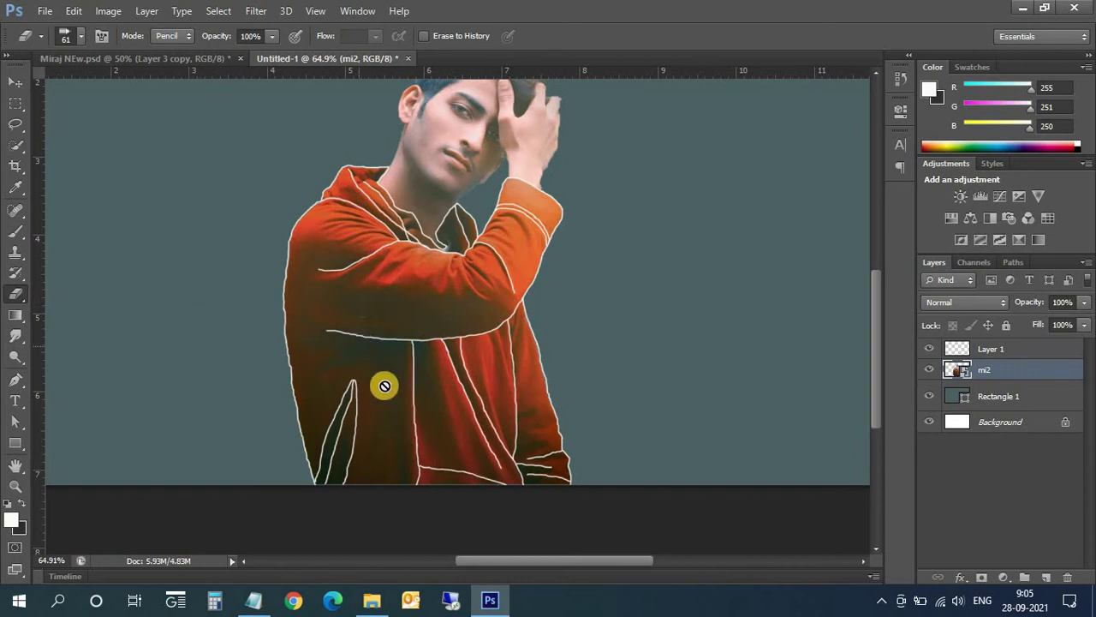
scroll(452, 340, "up", 3)
left_click(421, 312)
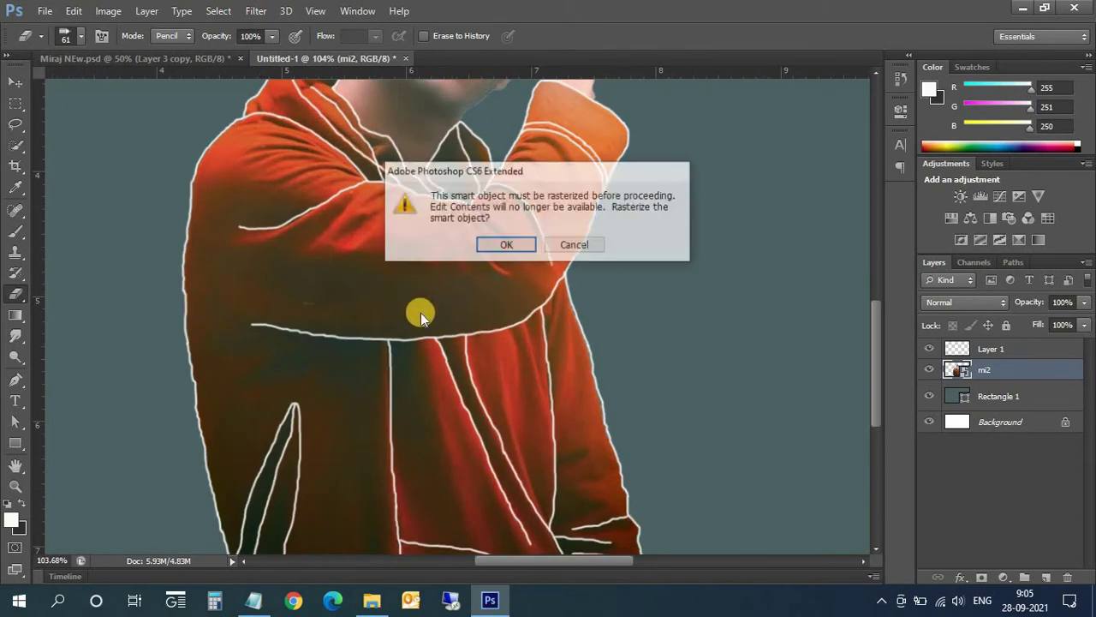
key("Return")
- Erase the raised sleeve up toward the shoulder using a hard round eraser tip
left_click(81, 35)
left_click(97, 173)
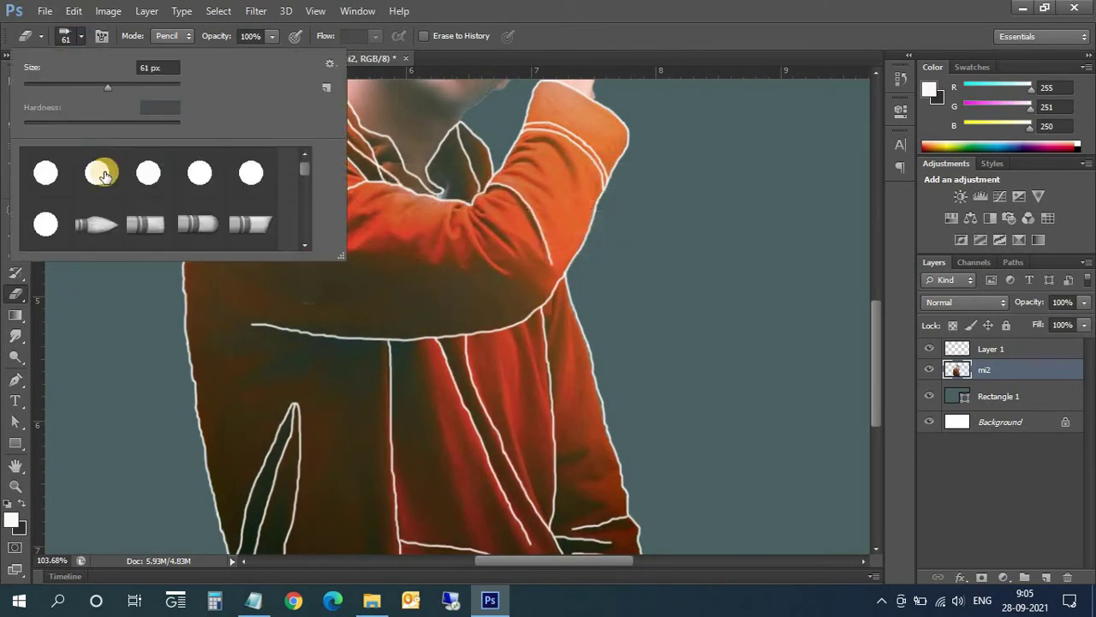
mouse_move(420, 300)
left_mouse_down()
mouse_move(435, 277)
mouse_move(548, 205)
left_mouse_up()
scroll(555, 246, "up", 1)
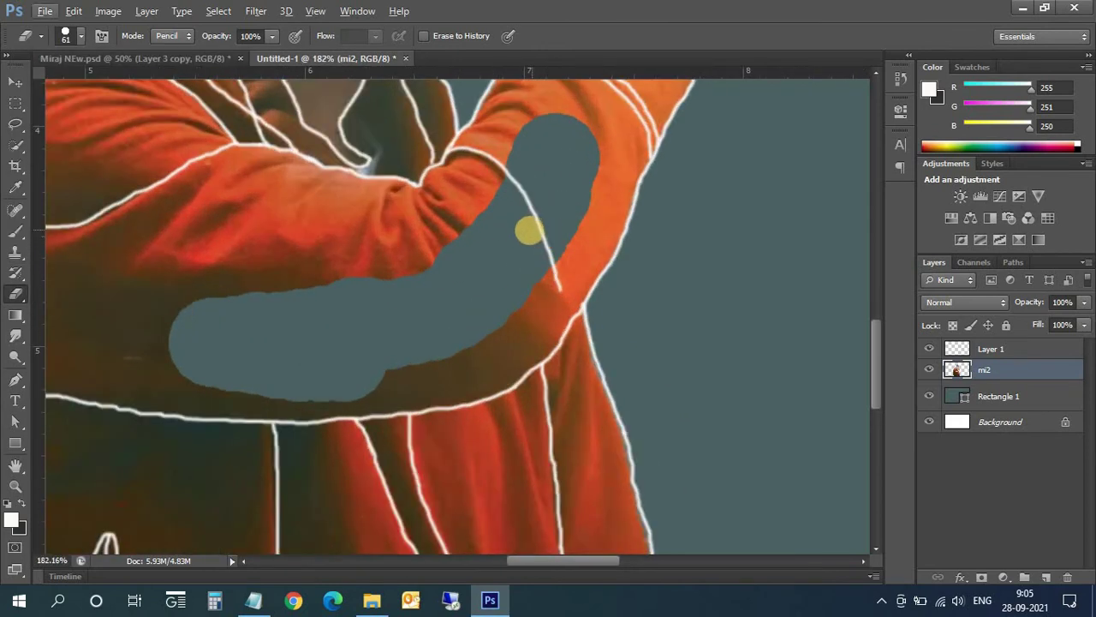
scroll(584, 215, "up", 1)
scroll(582, 213, "up", 1)
mouse_move(582, 213)
left_mouse_down()
mouse_move(644, 167)
mouse_move(631, 177)
left_mouse_up()
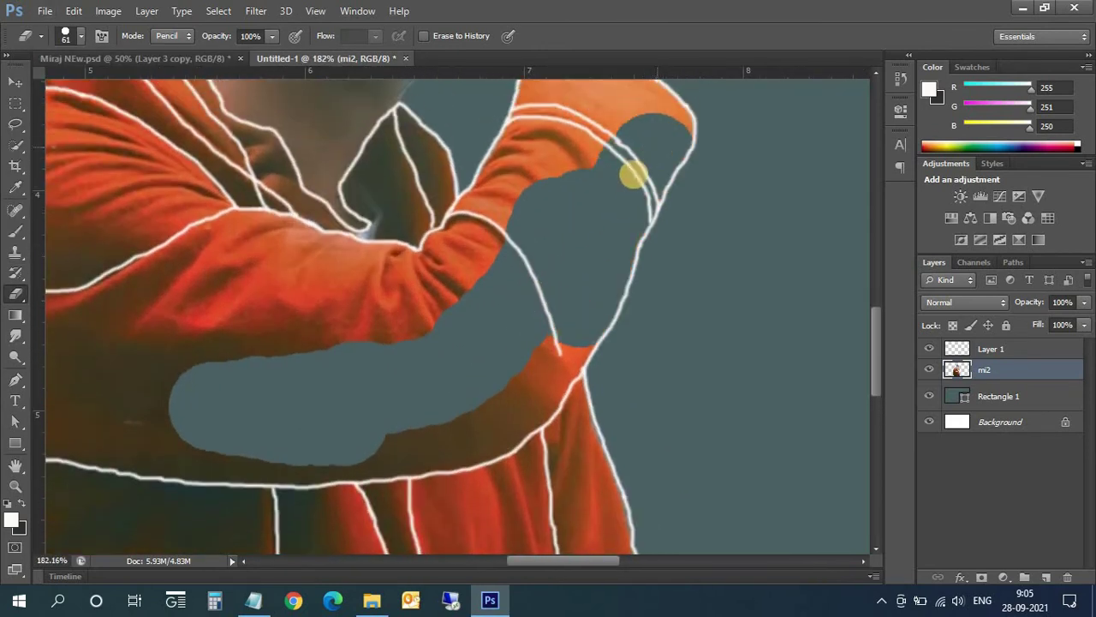
scroll(643, 202, "up", 2)
left_click_drag(655, 225, 596, 194)
- Erase the orange shoulder cloth and collar near the neck with a 26 px eraser
left_click(82, 36)
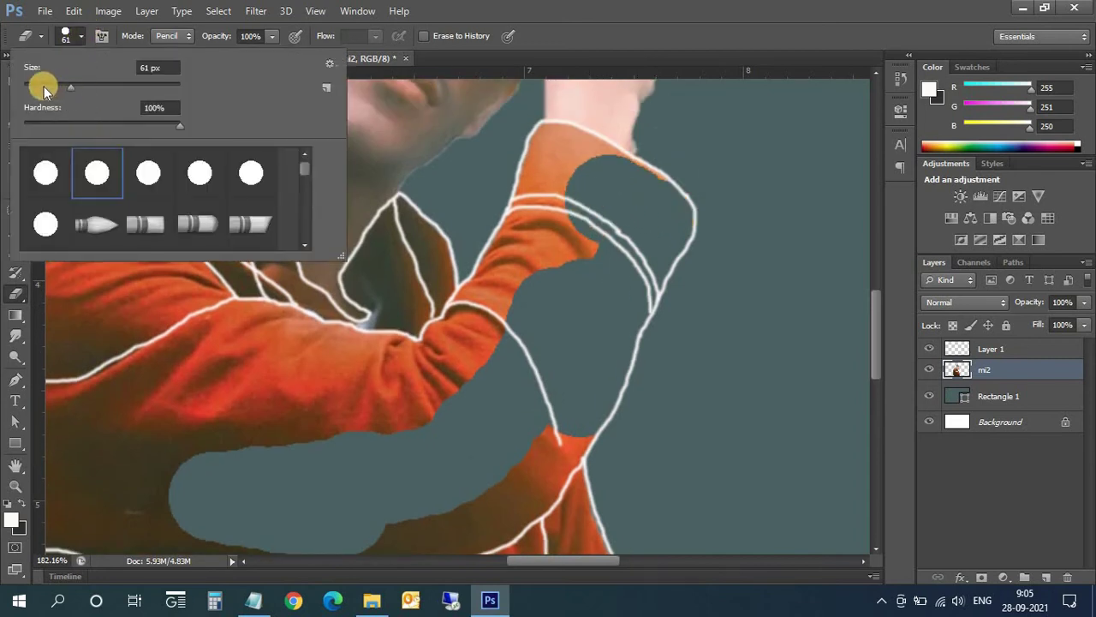
left_click(548, 178)
scroll(611, 260, "up", 2)
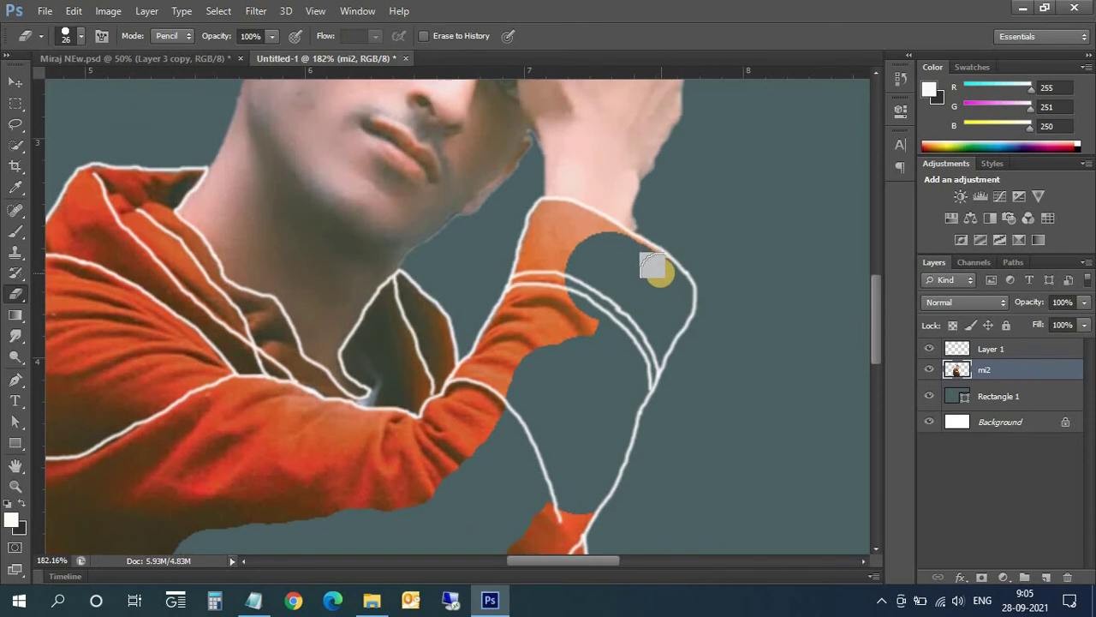
scroll(642, 262, "up", 2)
scroll(636, 297, "up", 3)
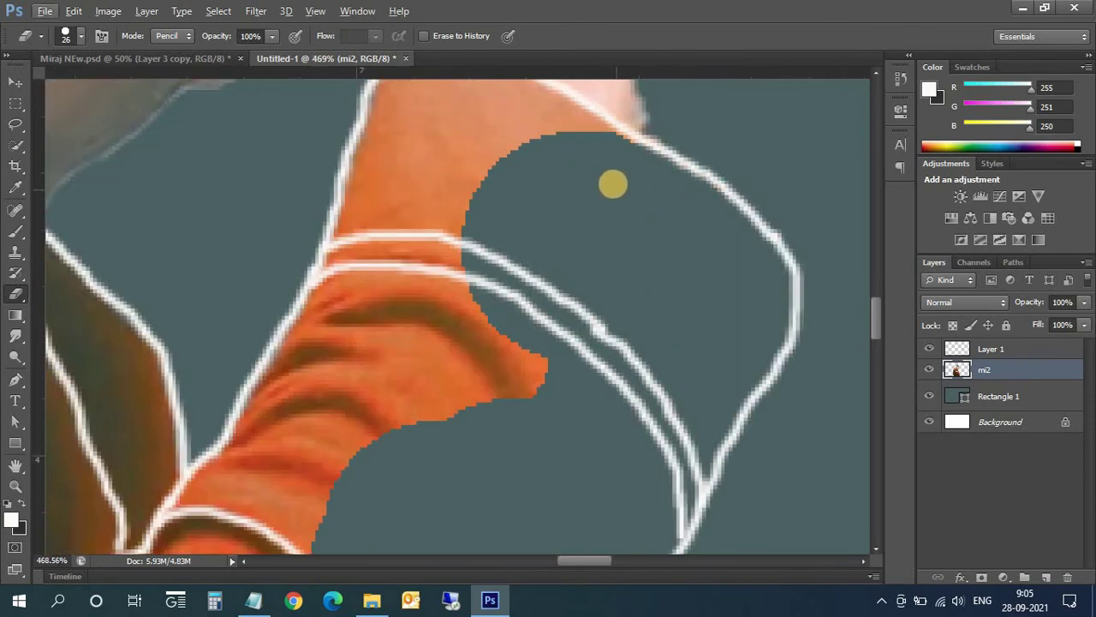
mouse_move(614, 184)
left_mouse_down()
mouse_move(379, 188)
mouse_move(482, 348)
mouse_move(377, 330)
mouse_move(513, 350)
left_mouse_up()
scroll(597, 257, "up", 3)
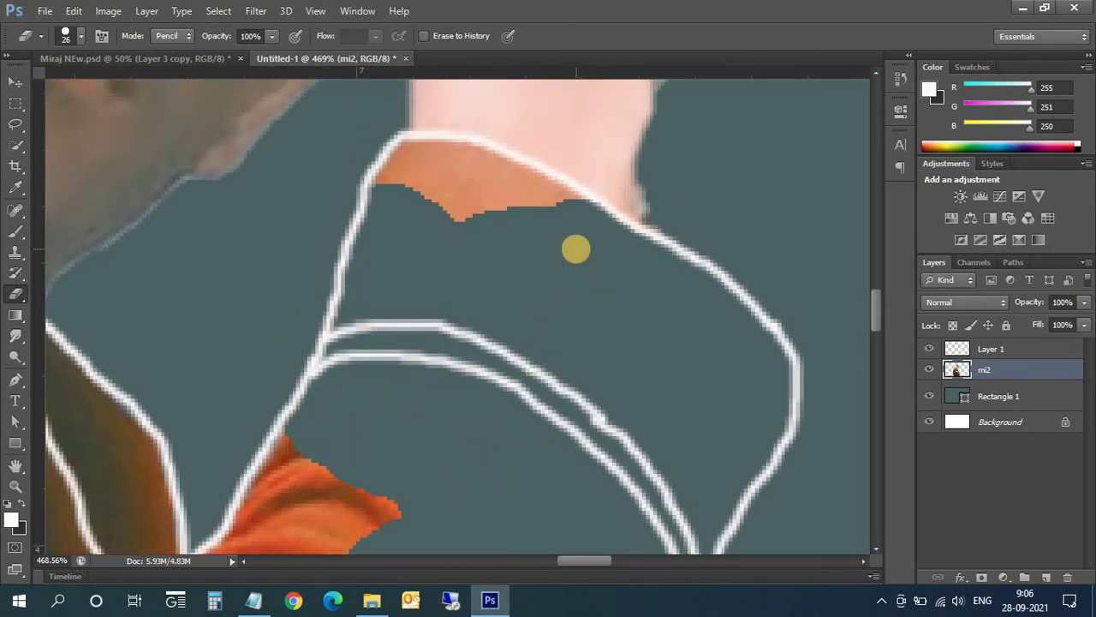
mouse_move(576, 248)
left_mouse_down()
mouse_move(502, 203)
mouse_move(458, 197)
mouse_move(462, 186)
mouse_move(430, 189)
left_mouse_up()
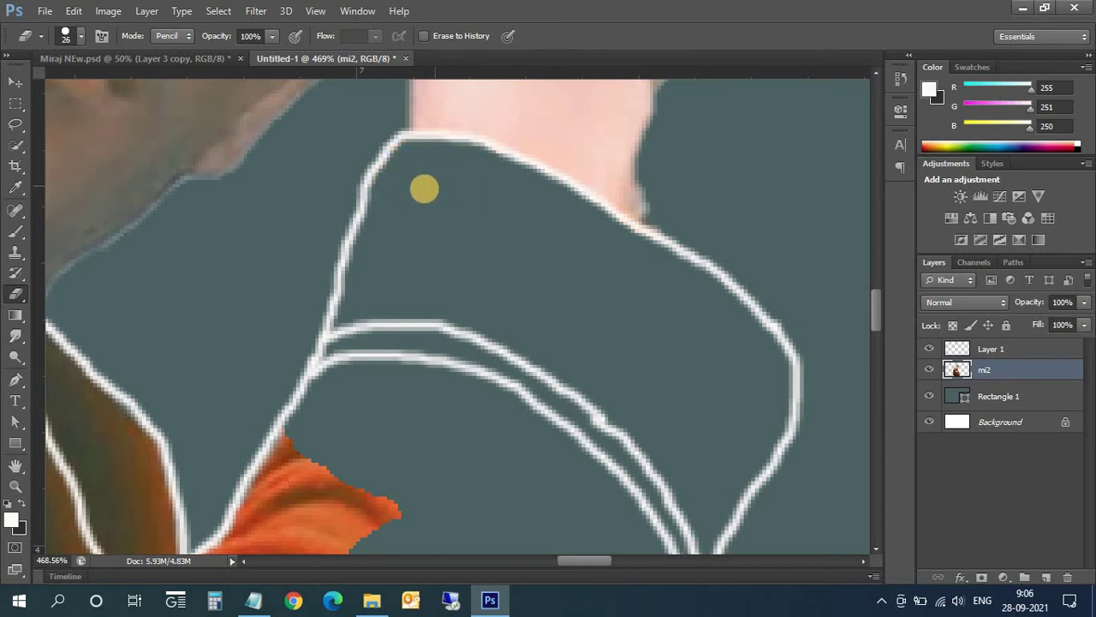
- Erase the remaining brown and orange areas near the forearm up toward the neck
scroll(469, 333, "down", 1)
scroll(472, 344, "down", 5)
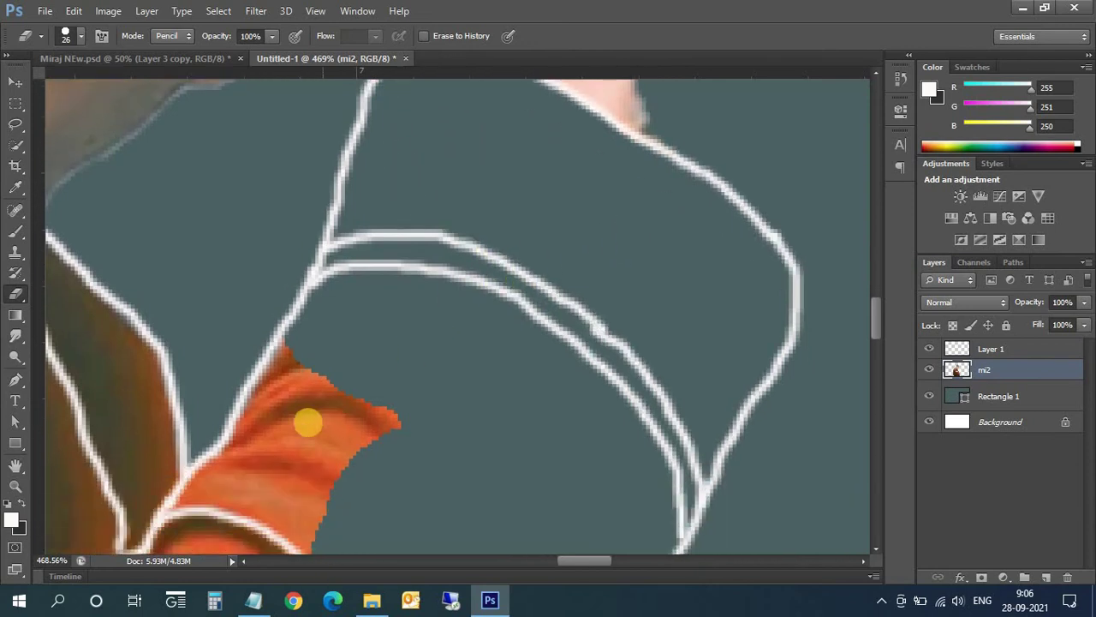
mouse_move(306, 420)
left_mouse_down()
mouse_move(304, 409)
mouse_move(269, 420)
mouse_move(355, 474)
left_mouse_up()
scroll(355, 474, "down", 2)
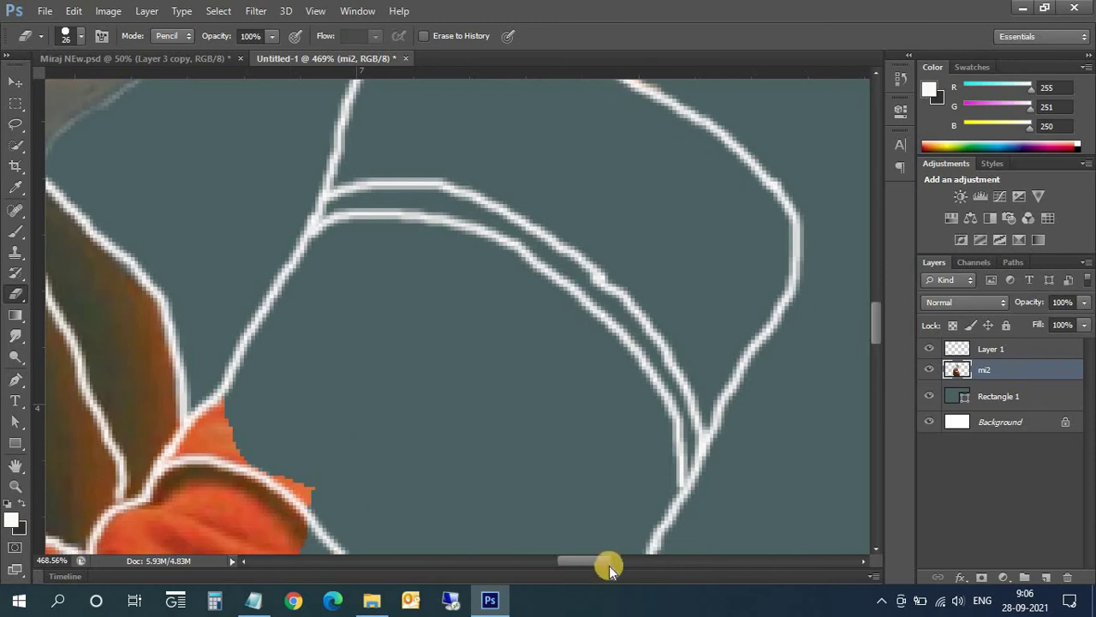
left_click_drag(607, 560, 557, 560)
mouse_move(709, 452)
left_mouse_down()
mouse_move(619, 258)
mouse_move(563, 225)
mouse_move(553, 252)
mouse_move(561, 233)
mouse_move(506, 252)
mouse_move(419, 388)
mouse_move(427, 407)
mouse_move(499, 357)
mouse_move(642, 448)
left_mouse_up()
scroll(641, 448, "down", 1)
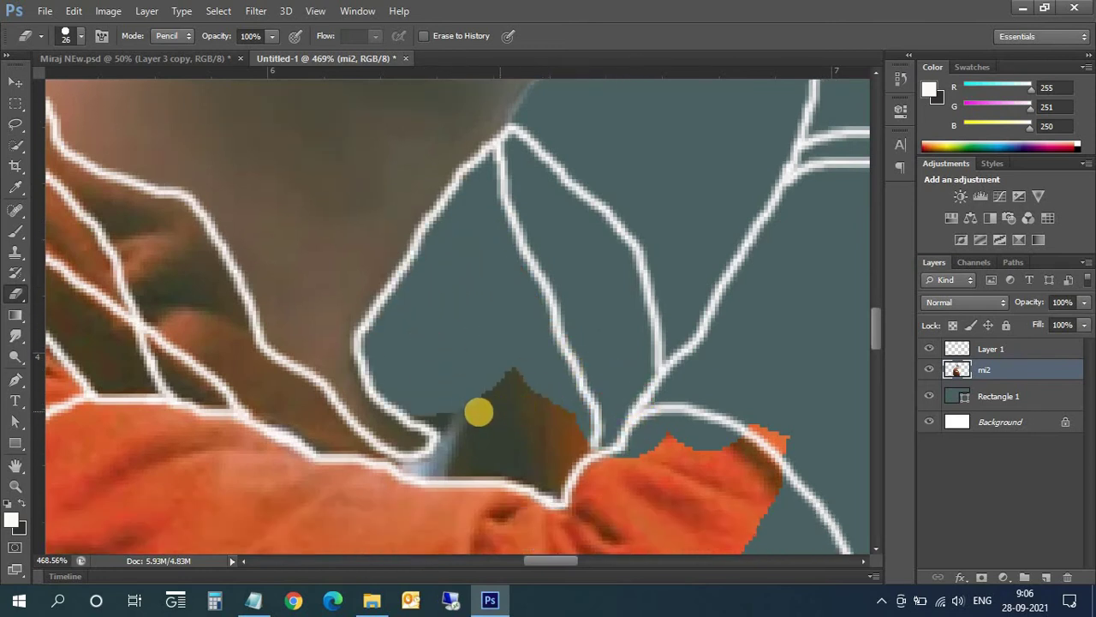
mouse_move(507, 391)
left_mouse_down()
mouse_move(494, 448)
mouse_move(656, 462)
mouse_move(715, 517)
mouse_move(603, 488)
mouse_move(483, 436)
mouse_move(472, 404)
mouse_move(375, 435)
mouse_move(342, 417)
mouse_move(575, 453)
left_mouse_up()
scroll(714, 516, "down", 2)
scroll(531, 562, "left", 5)
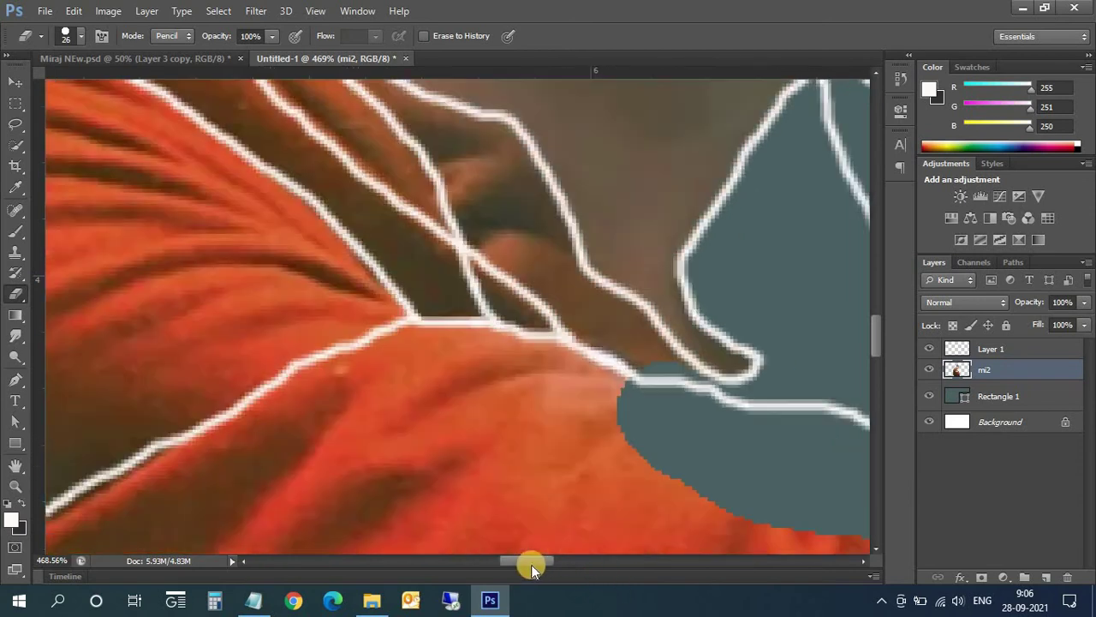
scroll(639, 455, "up", 1)
mouse_move(690, 438)
left_mouse_down()
mouse_move(660, 396)
mouse_move(602, 360)
mouse_move(557, 291)
mouse_move(550, 247)
mouse_move(524, 219)
left_mouse_up()
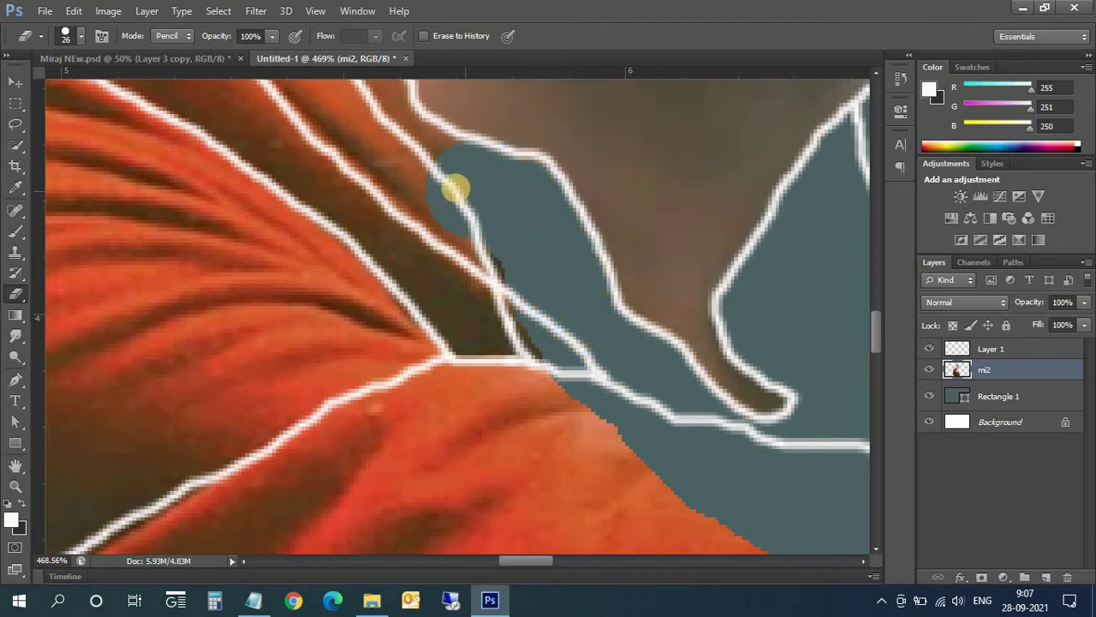
- Erase the dark fold and the red patches around the shirt collar
left_click_drag(428, 178, 379, 176)
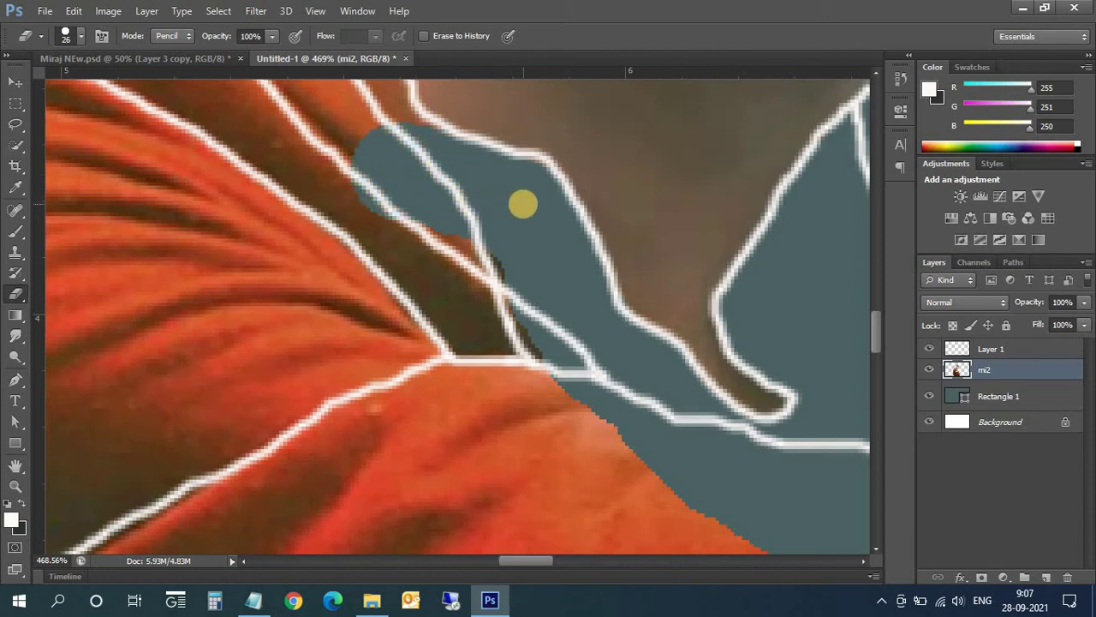
scroll(323, 253, "up", 2)
scroll(355, 271, "up", 1)
scroll(318, 247, "up", 1)
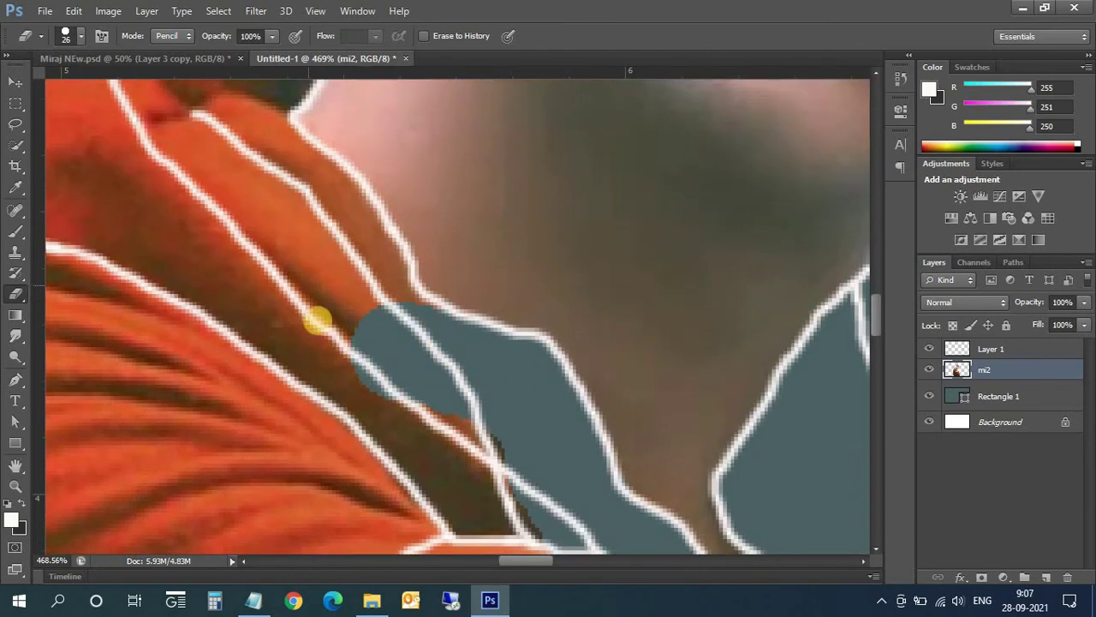
mouse_move(377, 326)
left_mouse_down()
mouse_move(339, 234)
mouse_move(274, 174)
mouse_move(215, 166)
mouse_move(245, 164)
mouse_move(237, 151)
left_mouse_up()
scroll(240, 171, "up", 1)
scroll(240, 168, "up", 1)
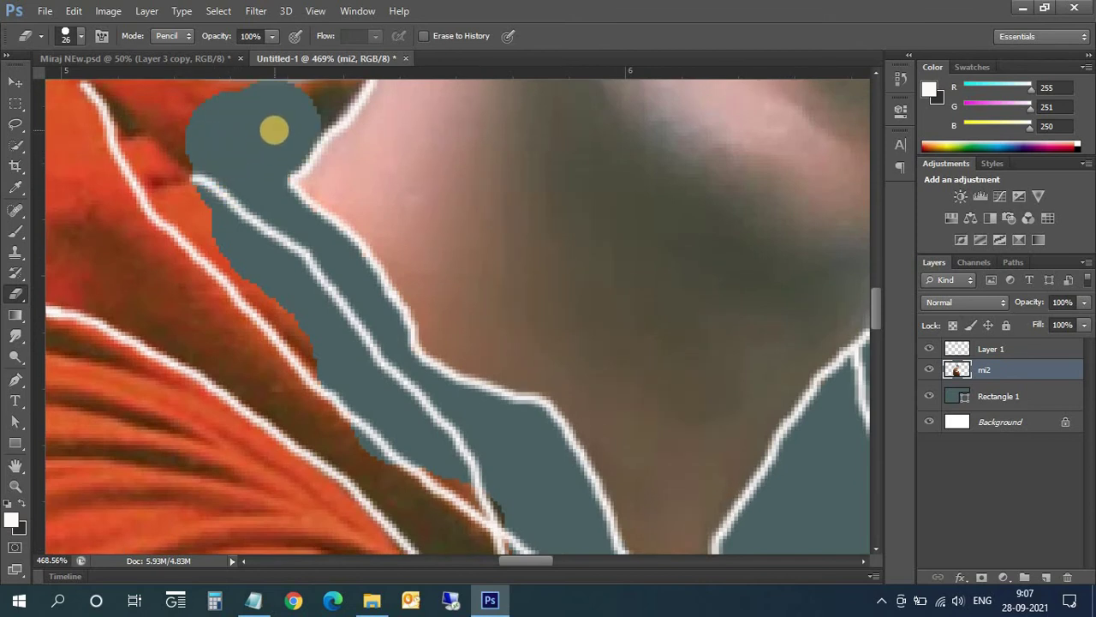
scroll(274, 130, "up", 1)
left_click_drag(302, 139, 318, 123)
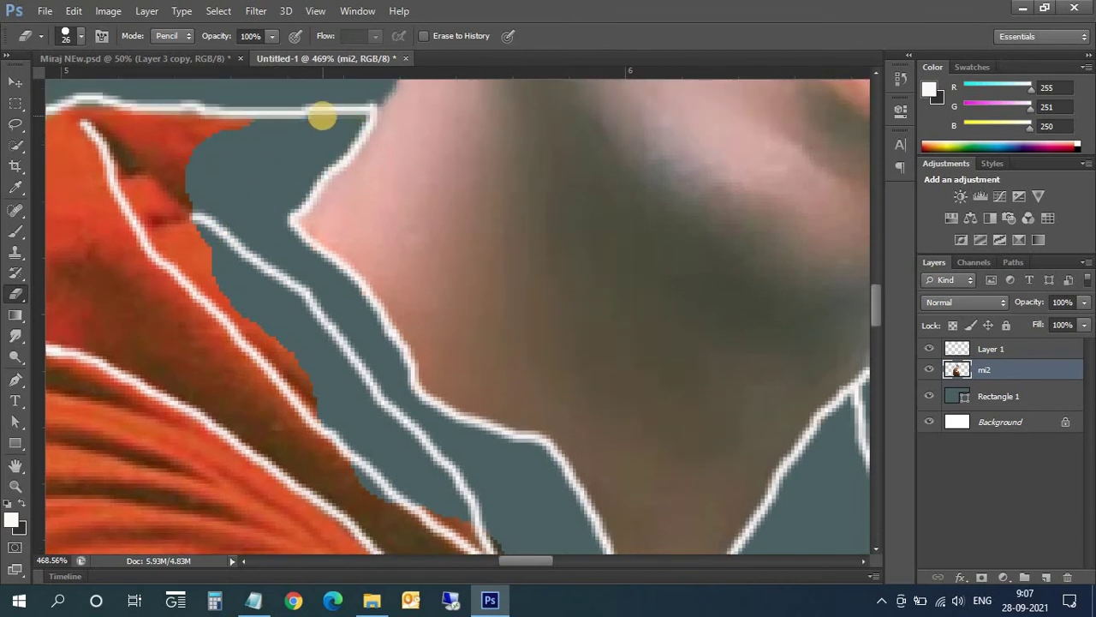
mouse_move(234, 125)
left_mouse_down()
mouse_move(76, 142)
mouse_move(186, 193)
mouse_move(282, 416)
mouse_move(88, 214)
left_mouse_up()
- Resize the eraser and erase a large area of the red shirt front
scroll(190, 460, "down", 3)
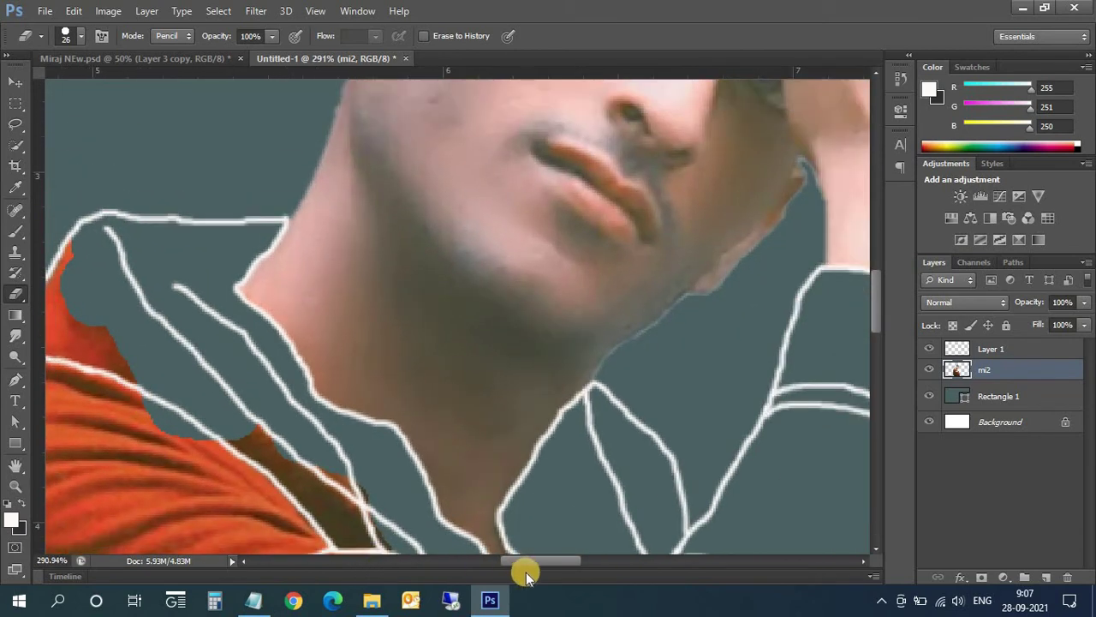
left_click_drag(524, 562, 475, 561)
mouse_move(384, 235)
left_mouse_down()
mouse_move(411, 305)
mouse_move(395, 393)
left_mouse_up()
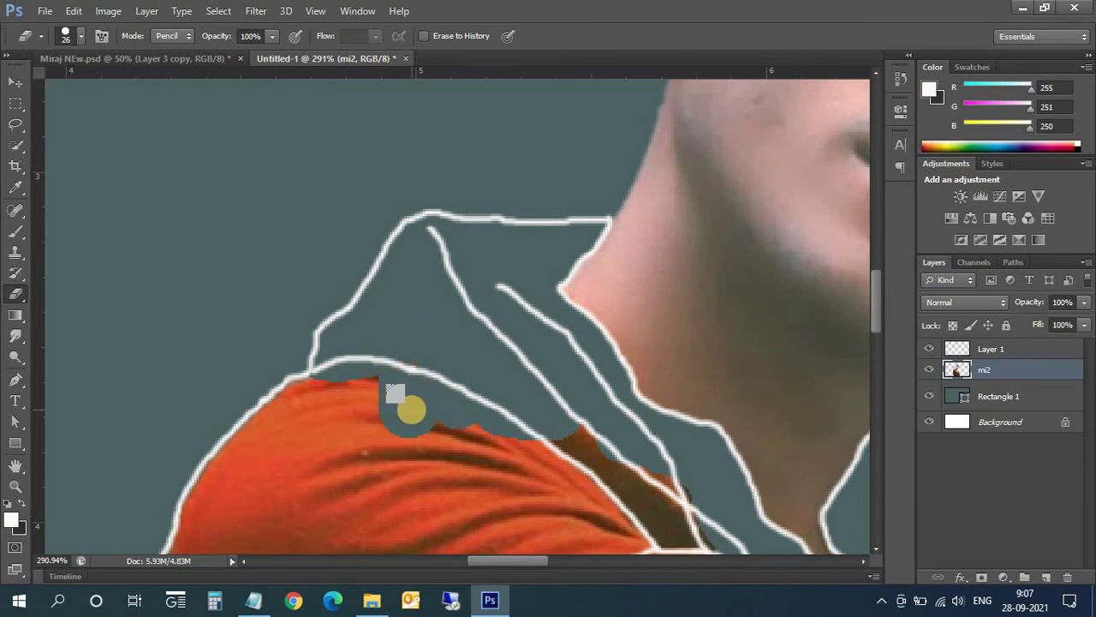
scroll(411, 411, "down", 2)
scroll(404, 416, "down", 2)
scroll(659, 509, "up", 1)
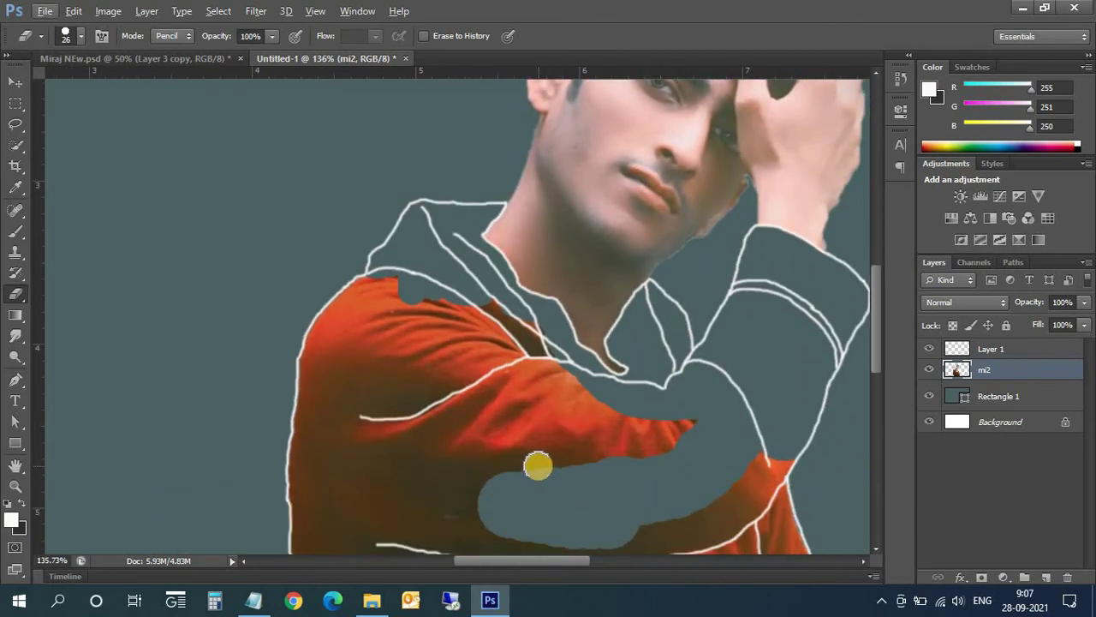
scroll(538, 465, "down", 2)
left_click(80, 37)
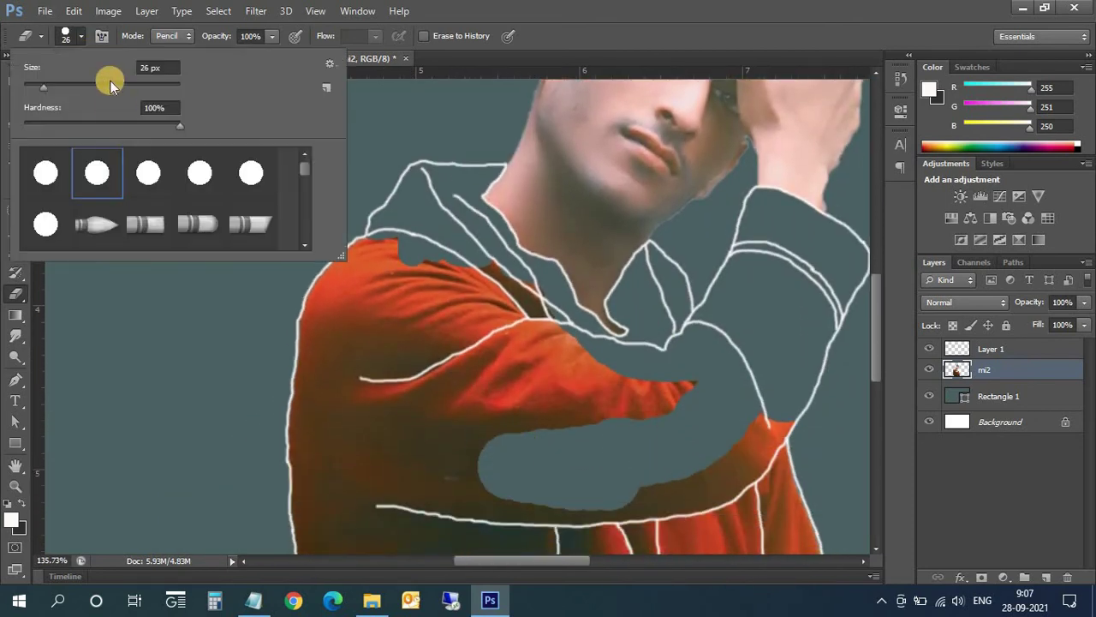
mouse_move(382, 368)
left_mouse_down()
mouse_move(465, 314)
mouse_move(563, 394)
mouse_move(653, 419)
mouse_move(337, 396)
mouse_move(759, 451)
left_mouse_up()
- Undo a stray erase, then remove the remaining red shirt on the left
scroll(514, 479, "down", 3)
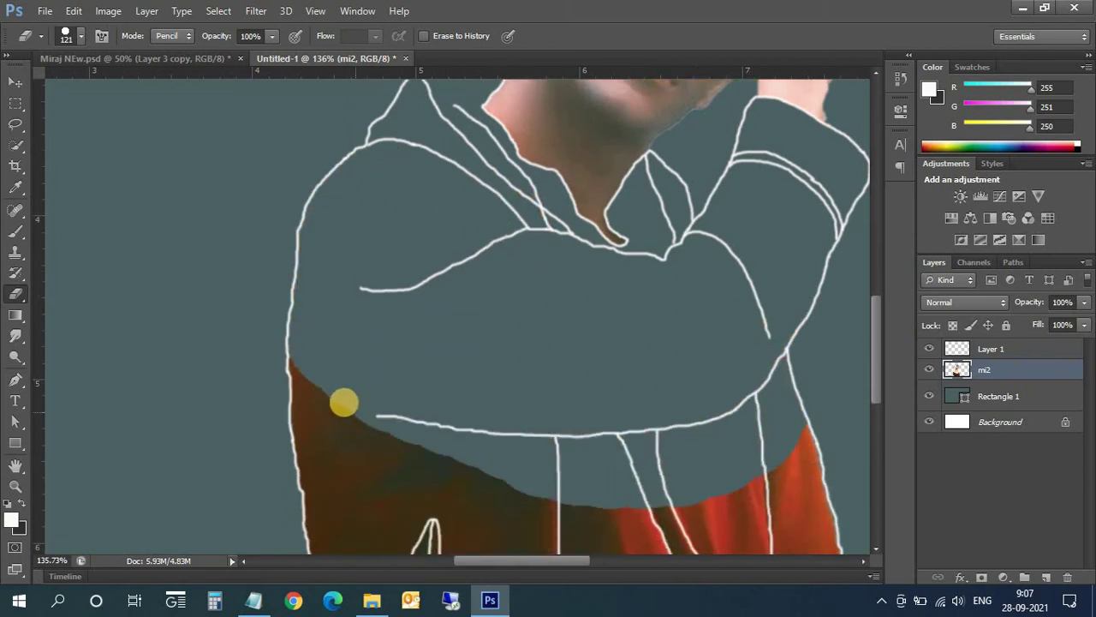
left_click_drag(342, 399, 429, 461)
key("ctrl+z")
mouse_move(435, 423)
left_mouse_down()
mouse_move(317, 372)
mouse_move(465, 448)
left_mouse_up()
scroll(514, 458, "down", 3)
scroll(562, 469, "down", 1)
mouse_move(384, 374)
left_mouse_down()
mouse_move(666, 468)
mouse_move(386, 465)
mouse_move(637, 498)
left_mouse_up()
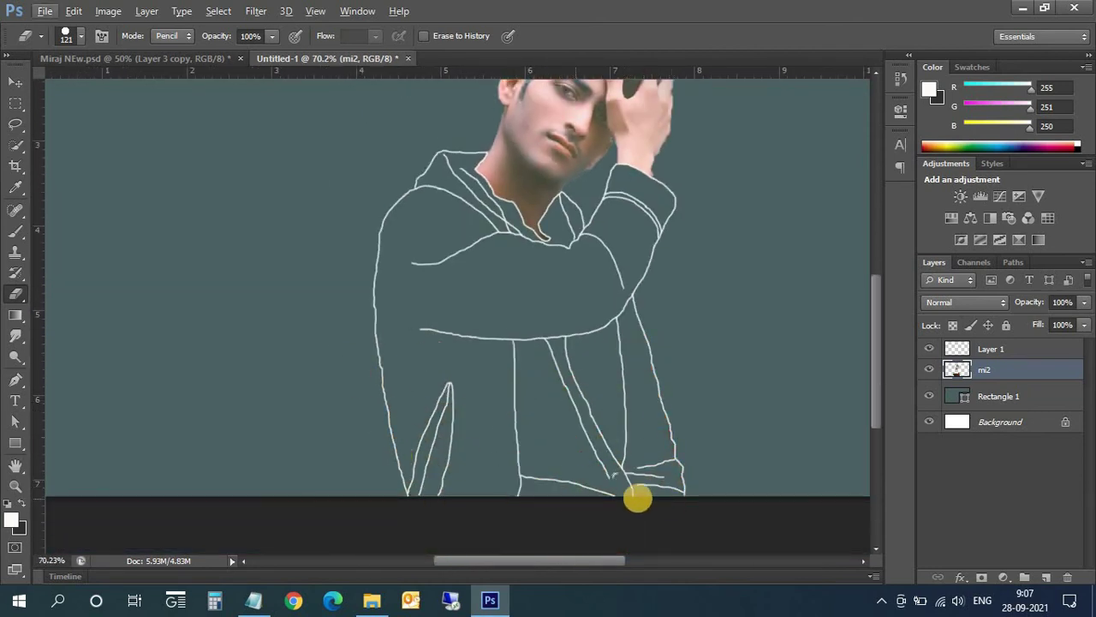
scroll(426, 371, "down", 2)
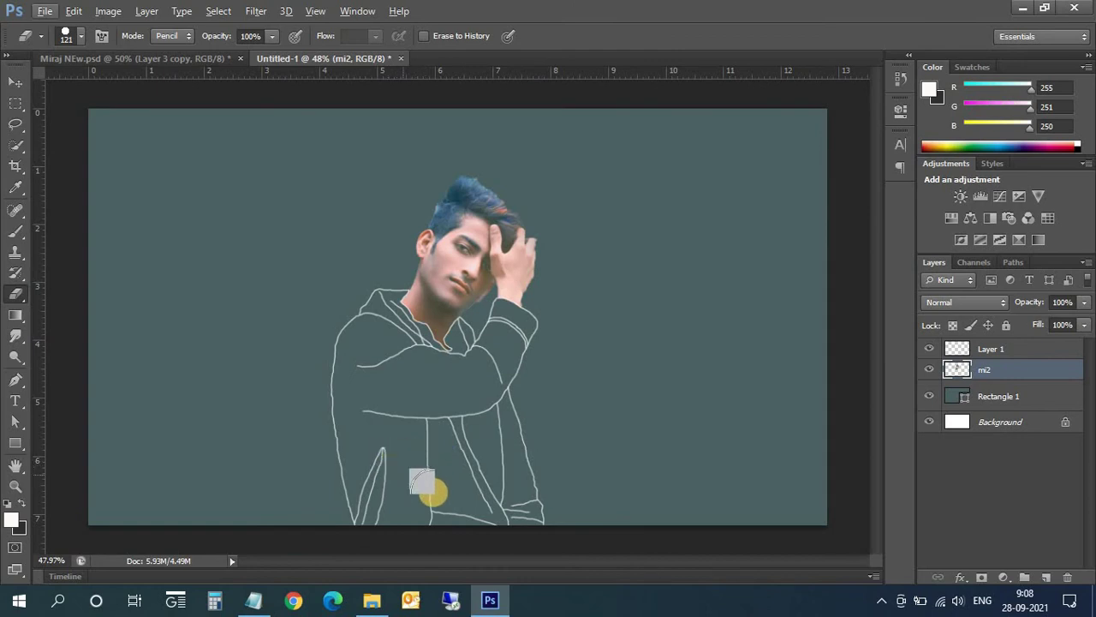
- Make the Rectangle 1 layer active so the smoke is placed above it
left_click(26, 83)
left_click(671, 397)
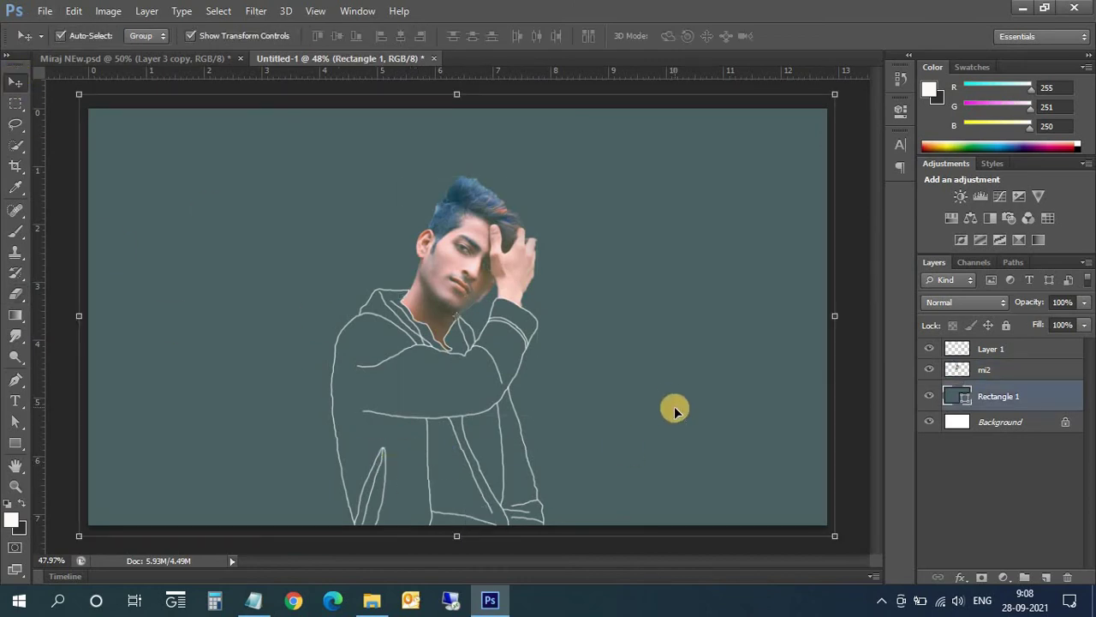
scroll(477, 416, "up", 2)
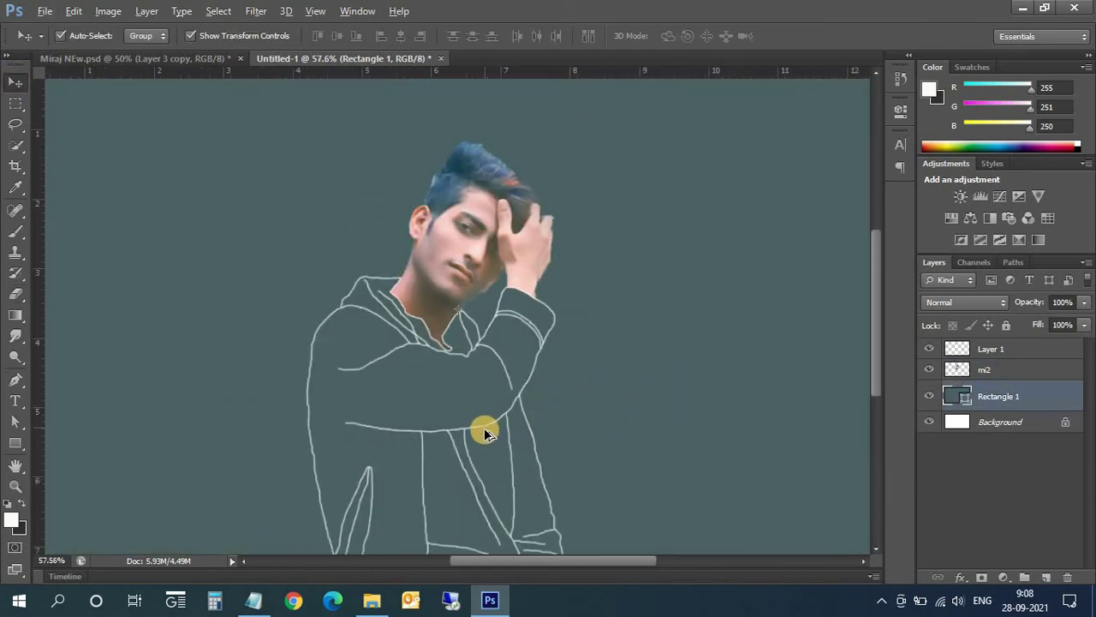
scroll(485, 428, "down", 2)
scroll(520, 465, "up", 2)
scroll(520, 465, "up", 1)
scroll(520, 464, "up", 1)
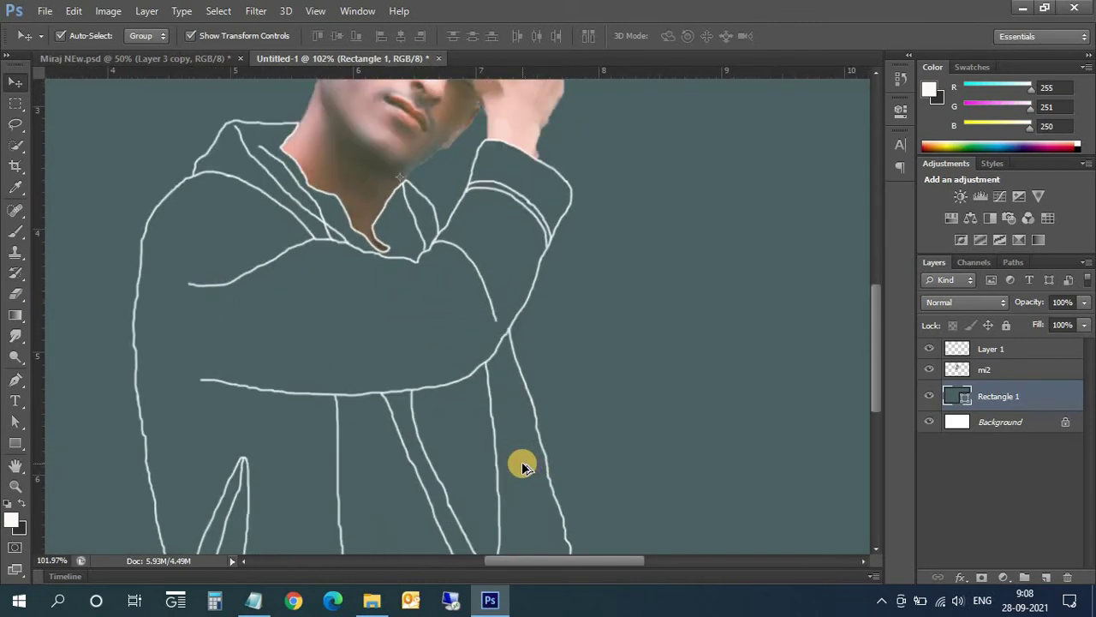
scroll(420, 411, "down", 1)
left_click(956, 373)
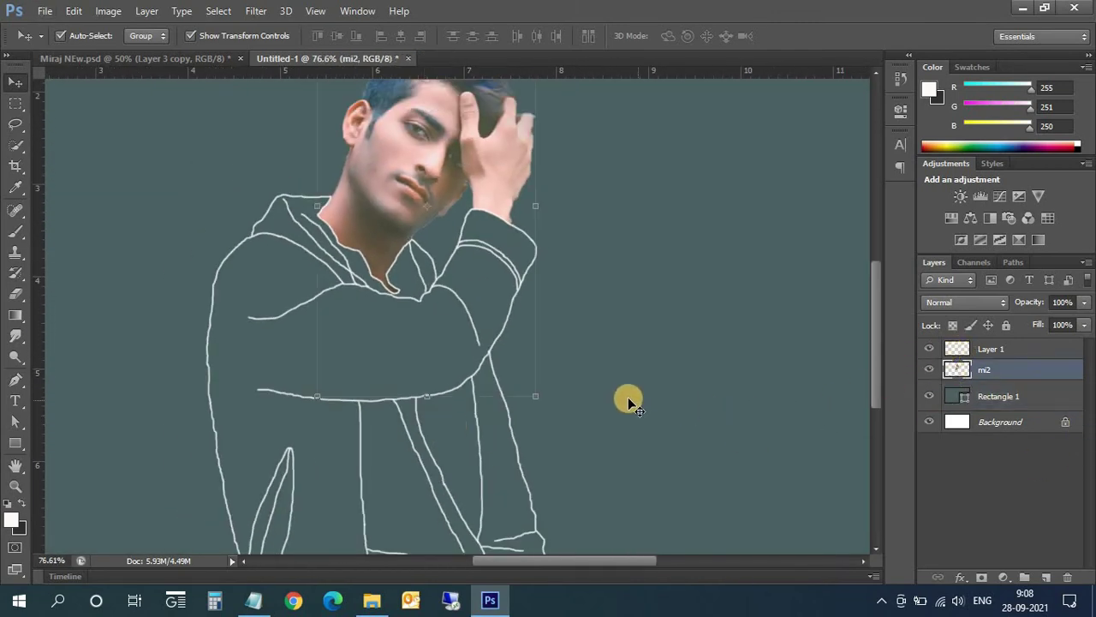
scroll(570, 396, "down", 1)
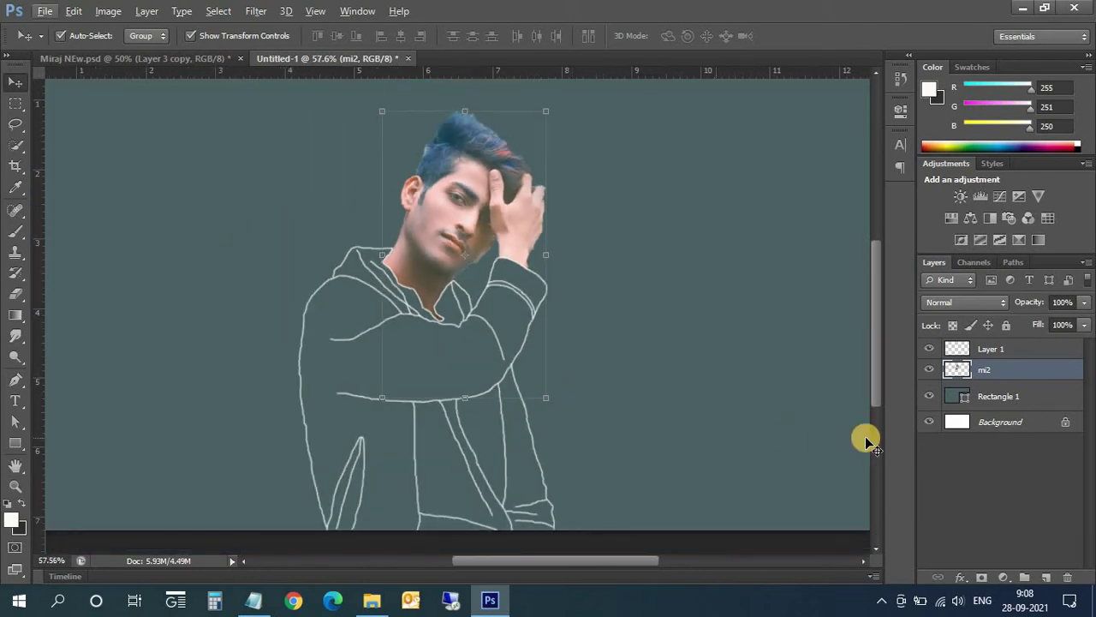
left_click(829, 439)
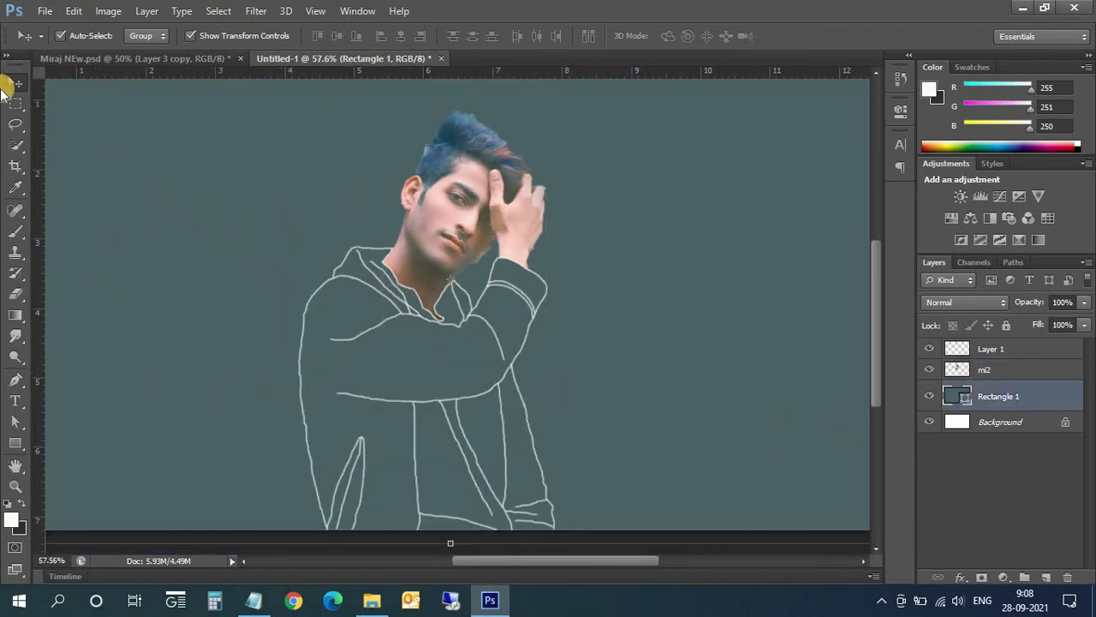
- Place S.R (34).jpg from the invisible body smoke editing folder
left_click(45, 12)
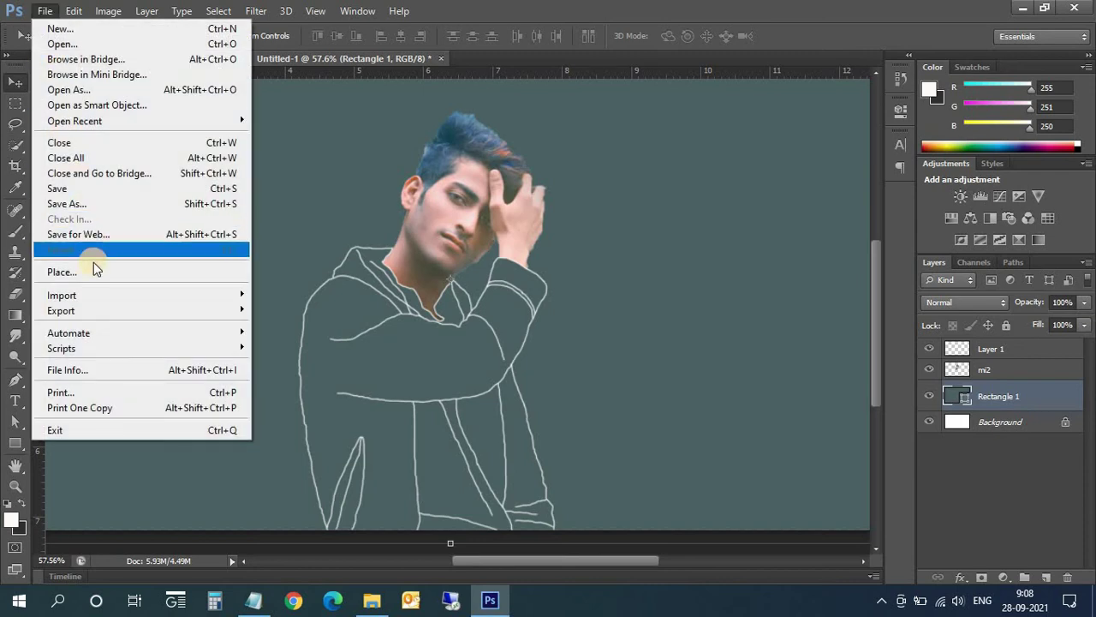
left_click(90, 269)
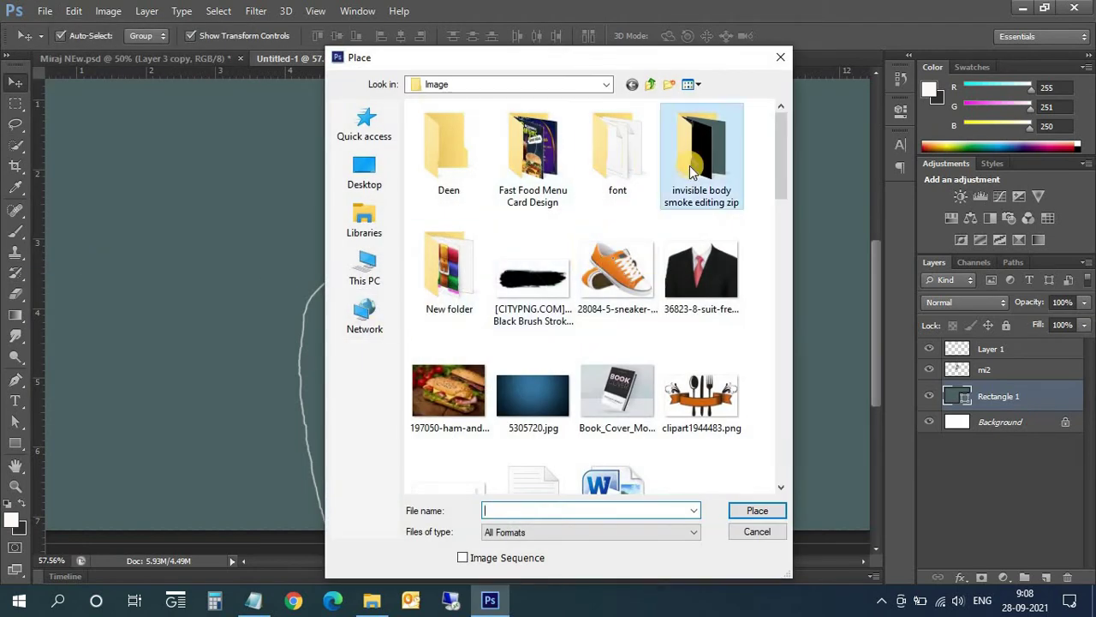
double_click(689, 165)
left_click(521, 276)
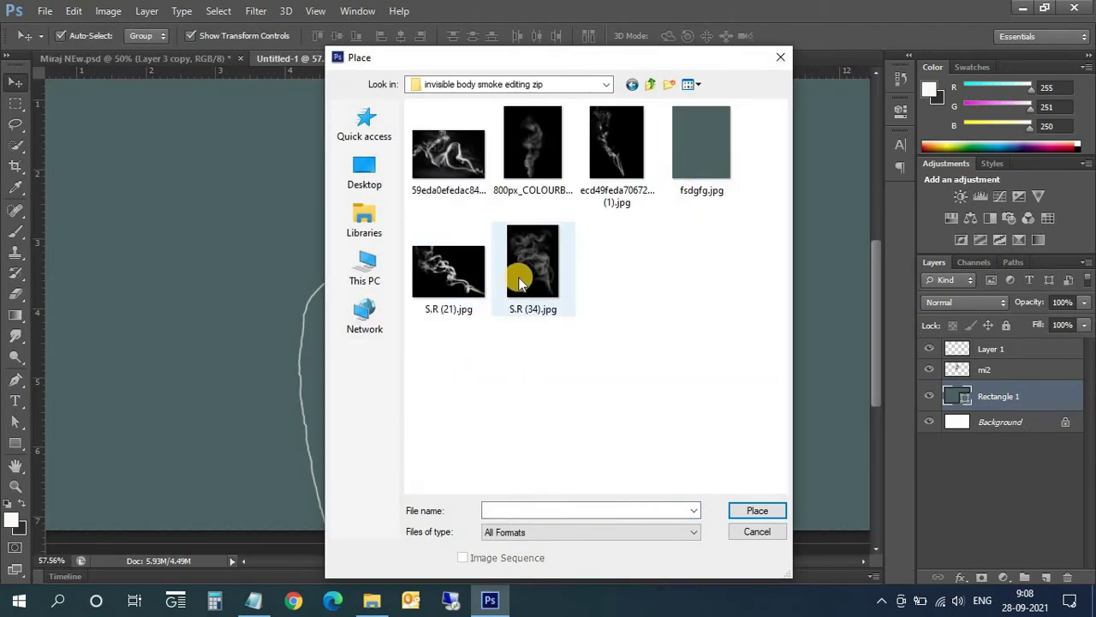
left_click(756, 512)
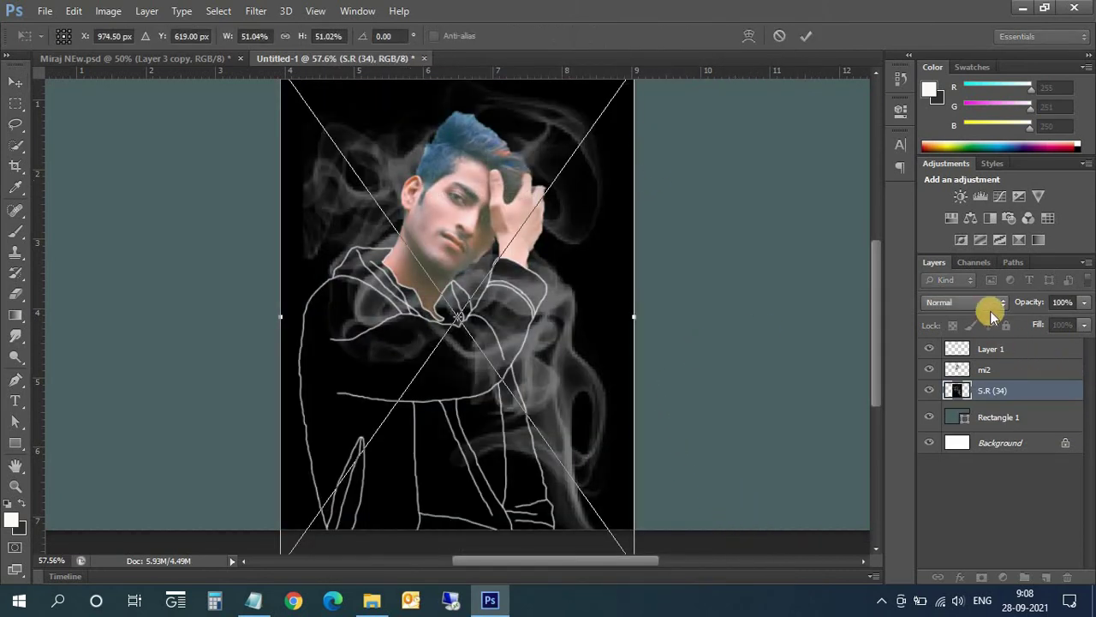
- Scale the smoke to about 42%, set it to Screen, commit, and move it down-left
scroll(720, 323, "up", 3)
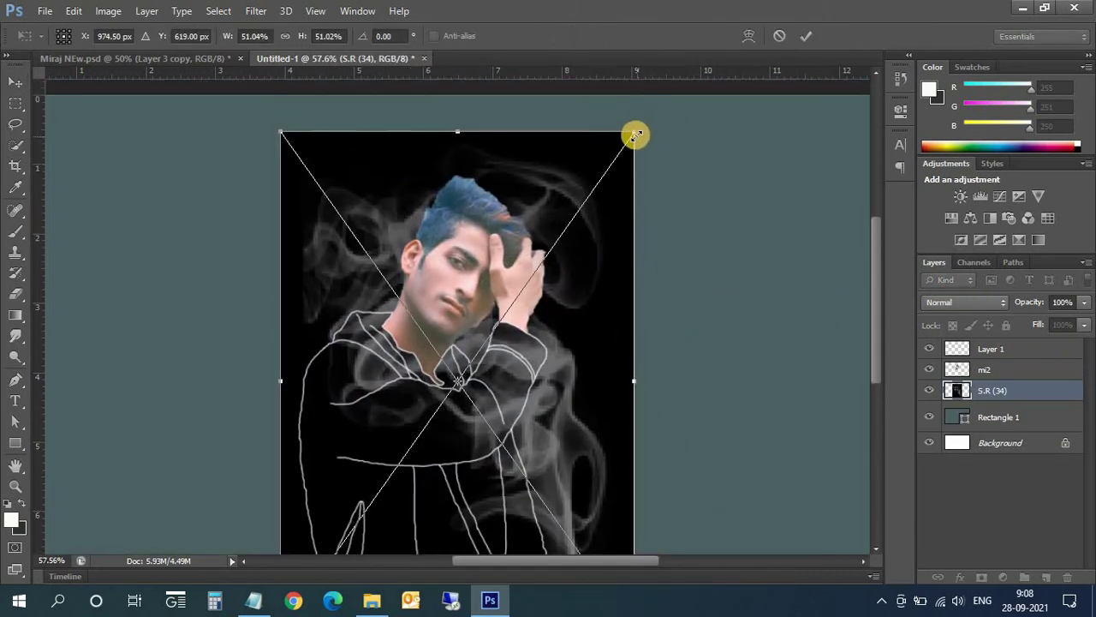
left_click_drag(628, 141, 572, 212)
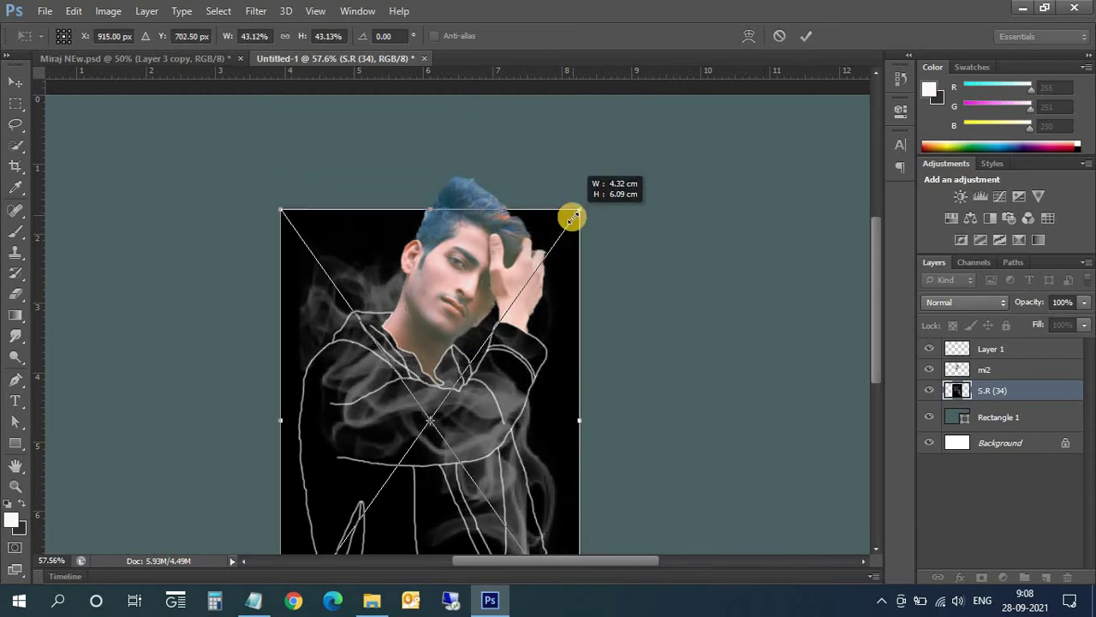
scroll(776, 374, "down", 3)
left_click(983, 299)
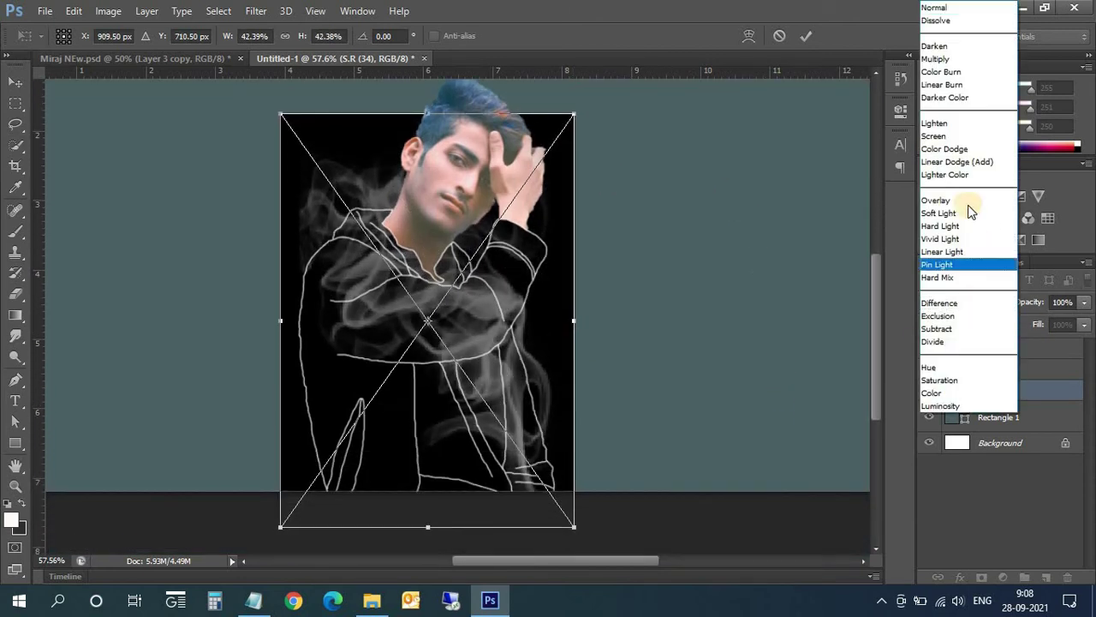
left_click(955, 135)
left_click(19, 84)
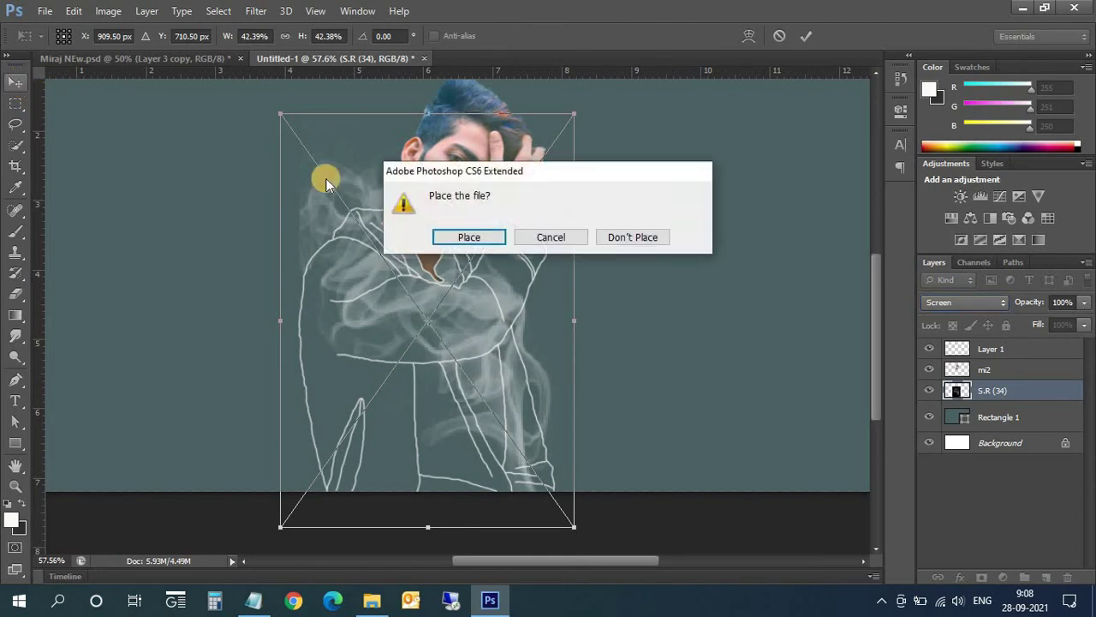
left_click(467, 235)
left_click_drag(319, 246, 273, 337)
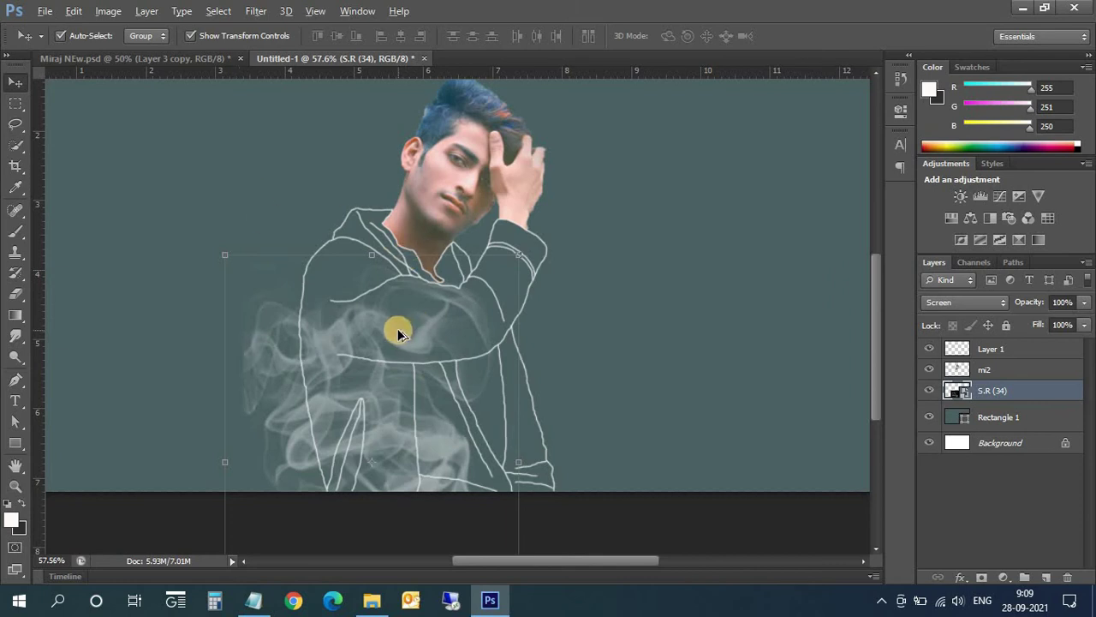
- Duplicate the smoke layer, rotate the copy about -118.6°, and position it up-right
left_click_drag(397, 328, 590, 279)
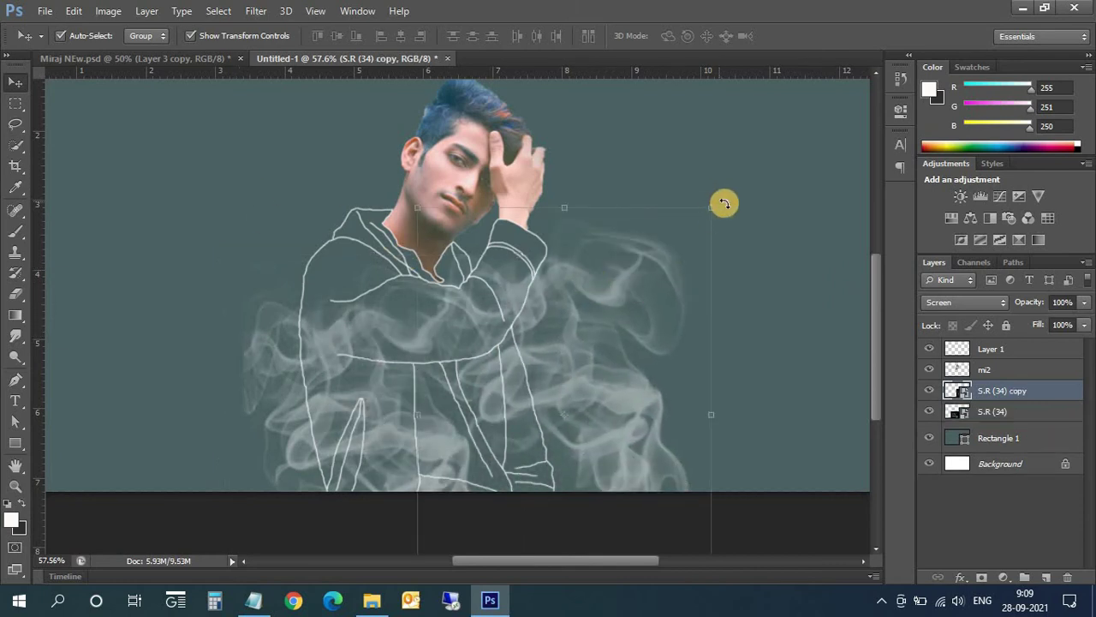
left_click_drag(724, 203, 392, 384)
mouse_move(558, 368)
left_mouse_down()
mouse_move(511, 279)
mouse_move(528, 276)
left_mouse_up()
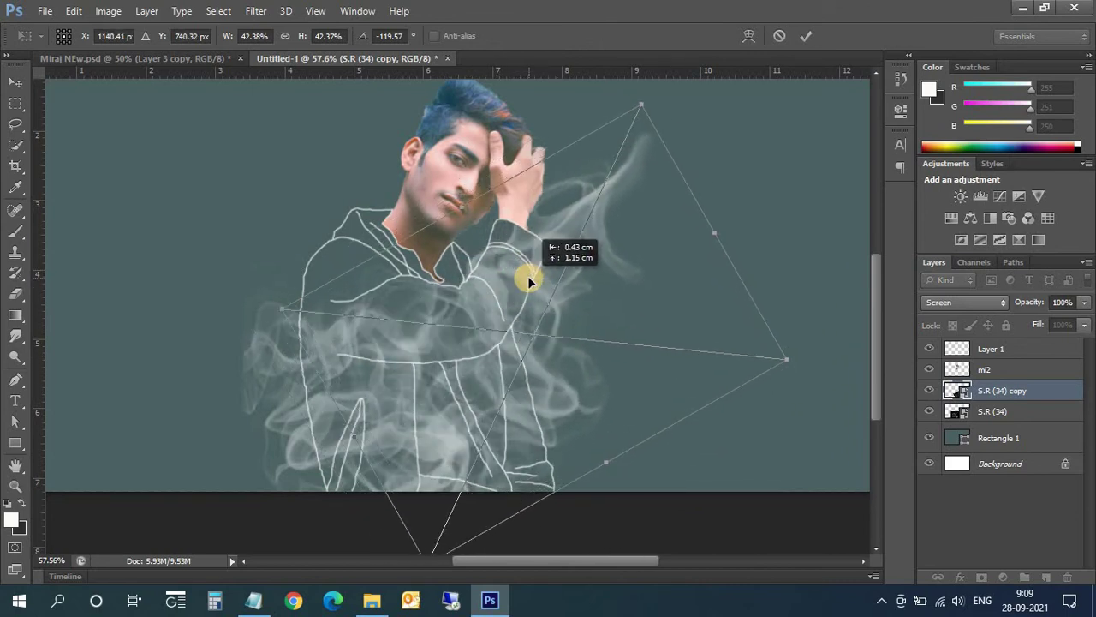
left_click_drag(795, 362, 797, 368)
left_click_drag(594, 263, 578, 278)
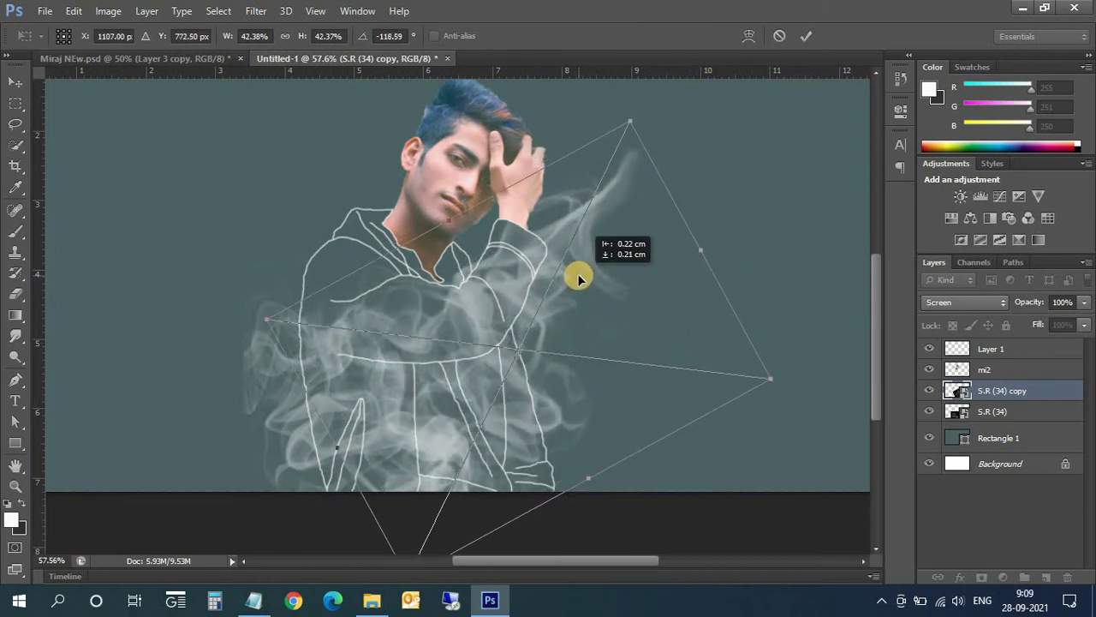
- Widen the smoke copy, commit the transform, and select Rectangle 1
left_click_drag(588, 477, 599, 510)
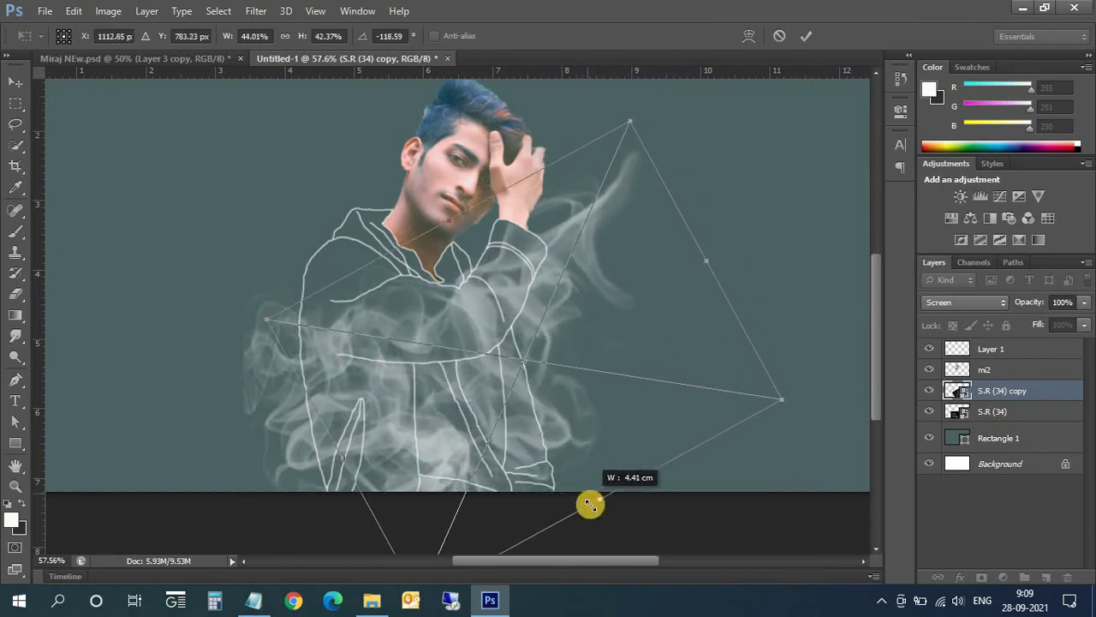
left_click(16, 82)
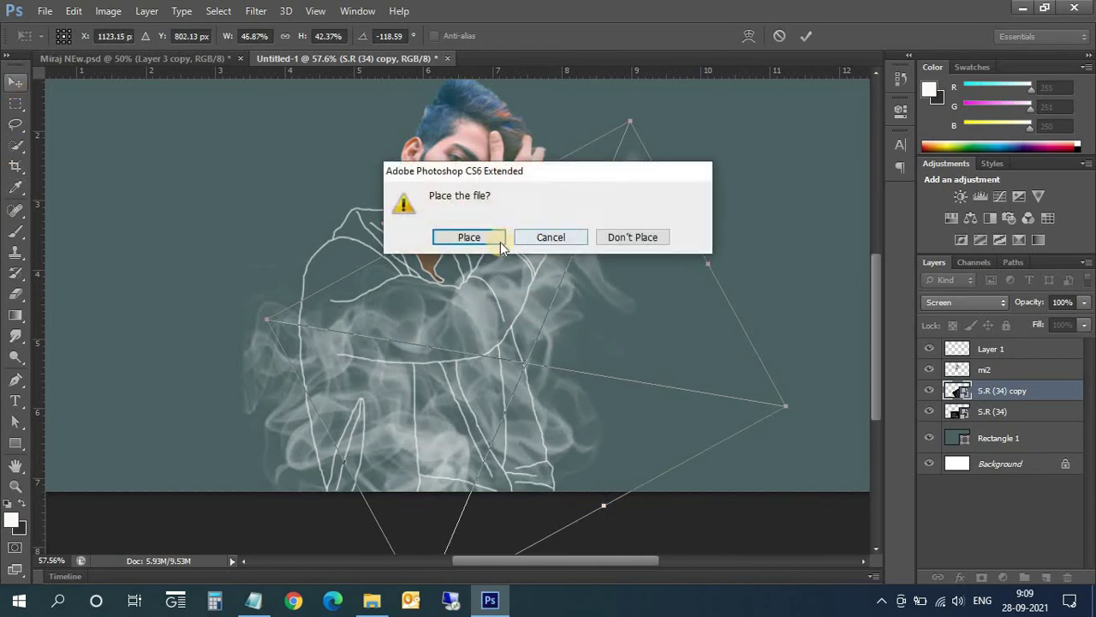
left_click(498, 239)
left_click(843, 297)
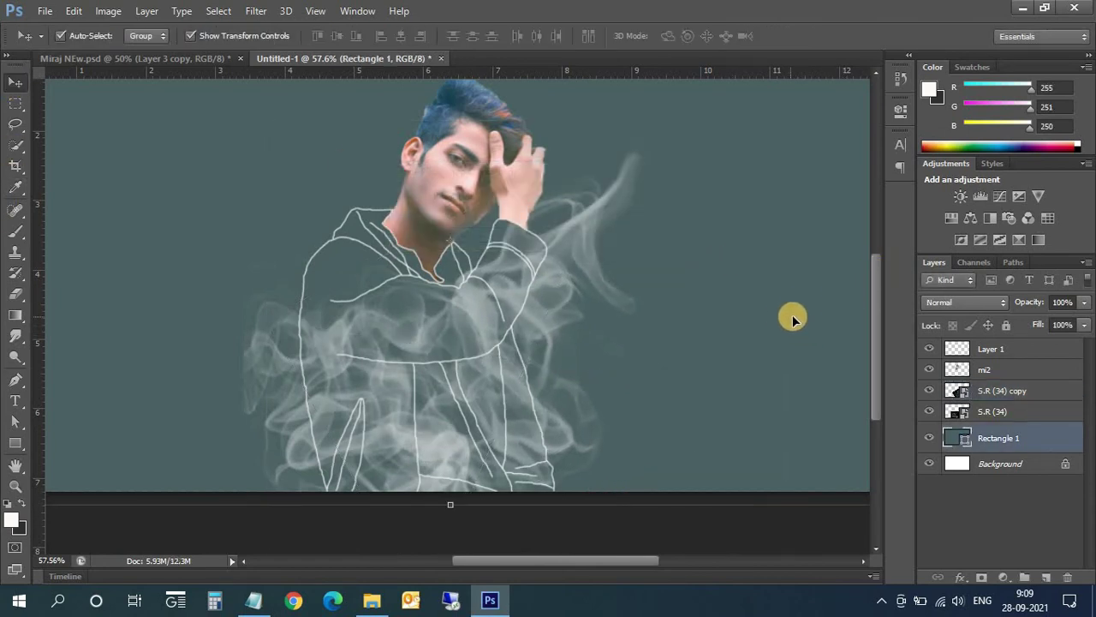
left_click(44, 11)
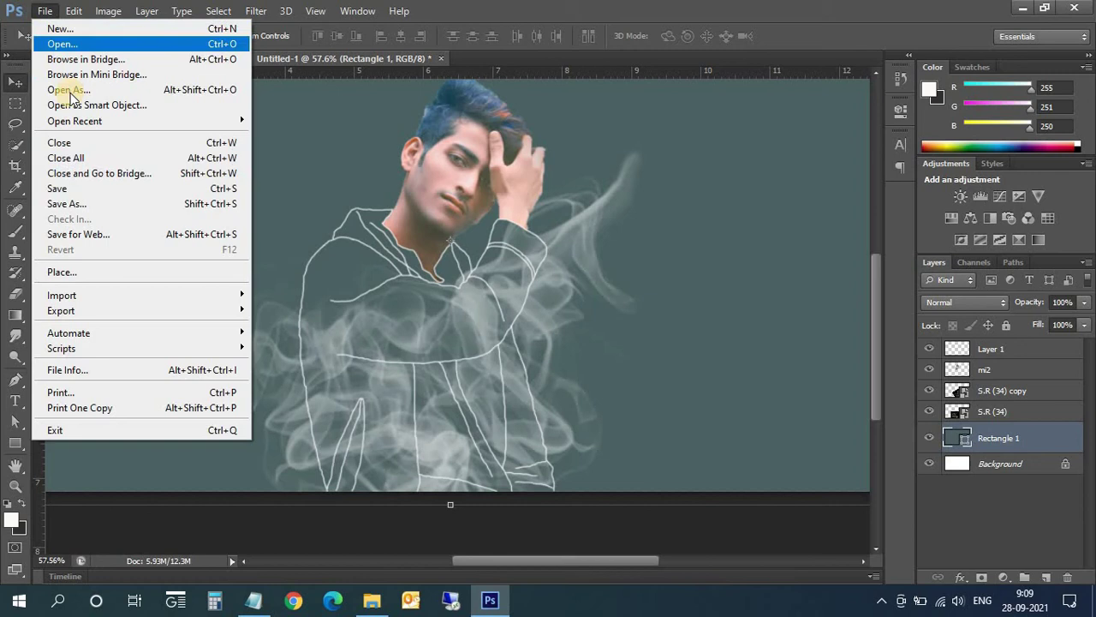
- Place 800px_COLOURBOX2507548.jpg and set its blend mode to Screen
left_click(82, 270)
left_click(531, 142)
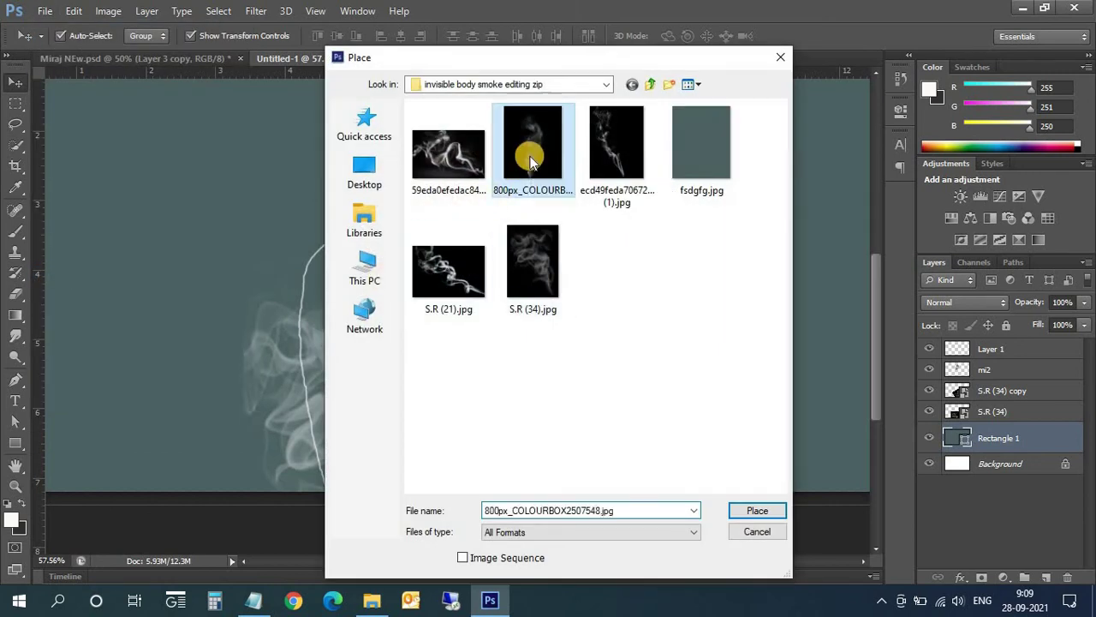
left_click(749, 511)
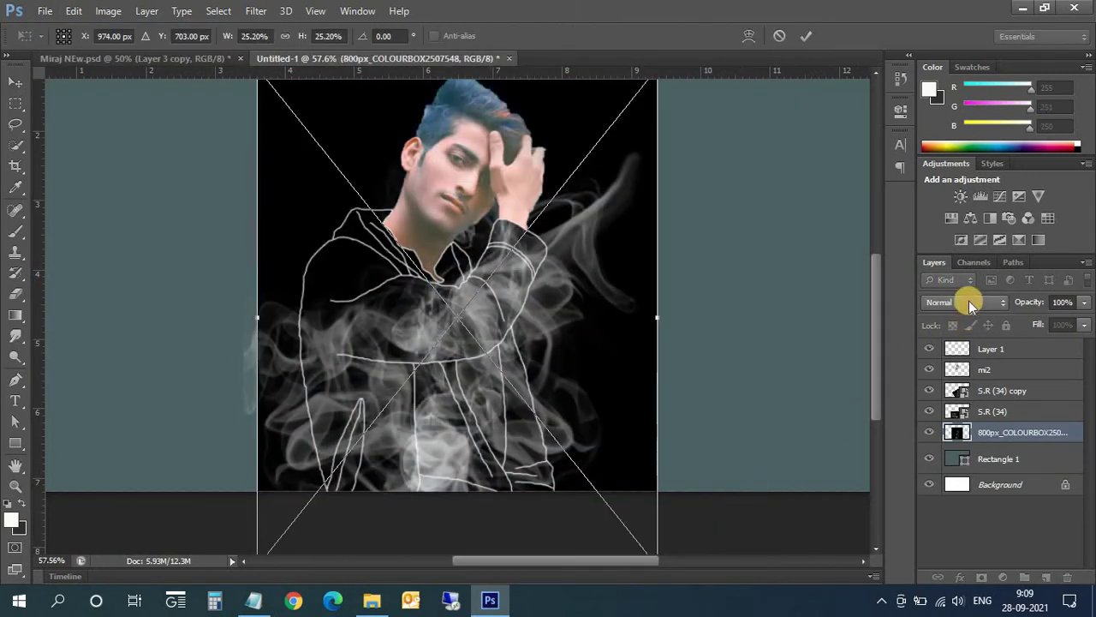
left_click(969, 300)
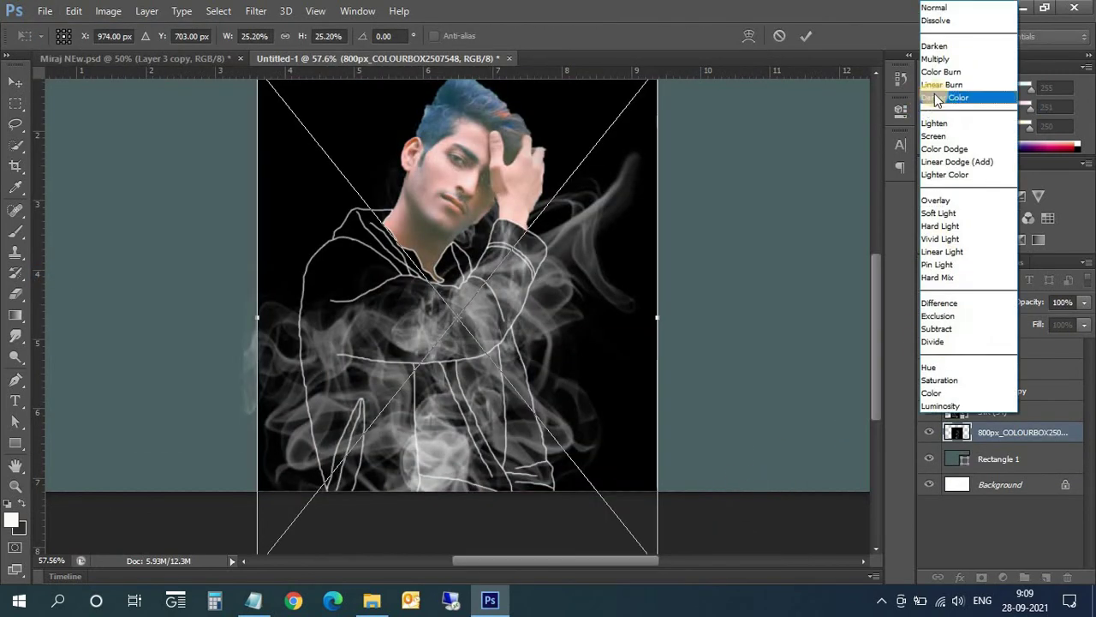
left_click(942, 136)
- Resize and reposition the new smoke over the body, tilt it about -2.38°, and commit
left_click_drag(874, 289, 874, 260)
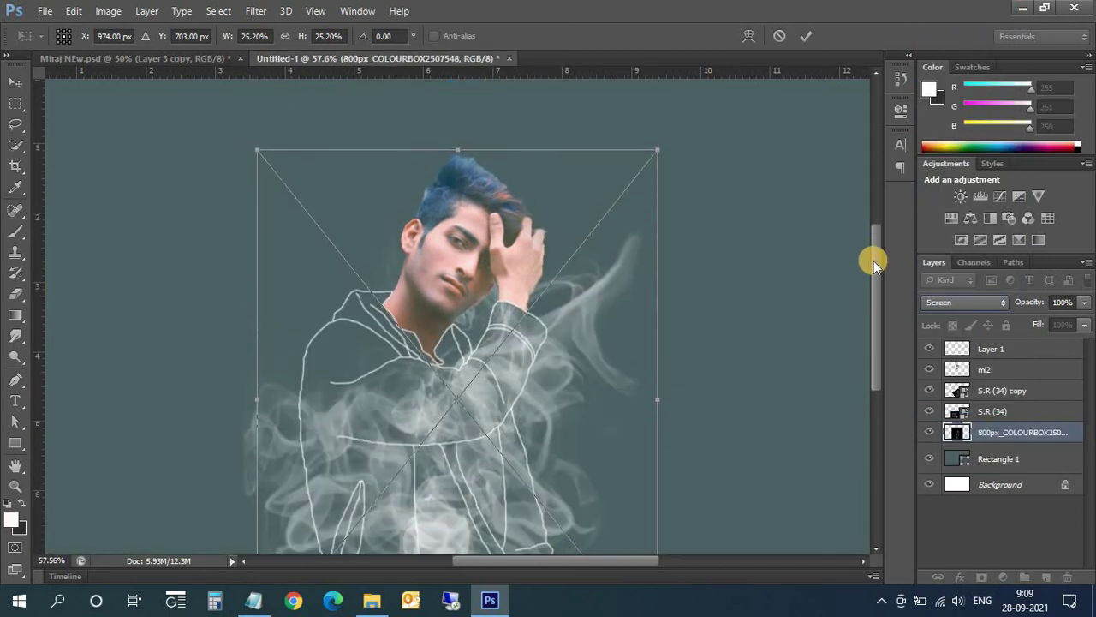
left_click_drag(658, 149, 607, 214)
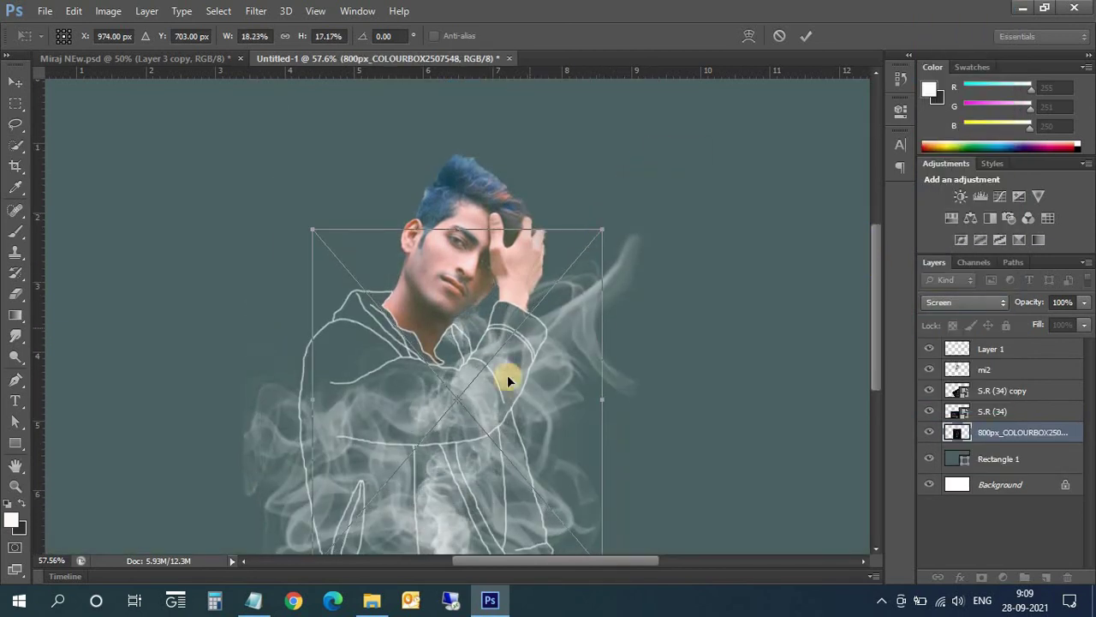
mouse_move(505, 374)
left_mouse_down()
mouse_move(369, 292)
mouse_move(355, 237)
left_mouse_up()
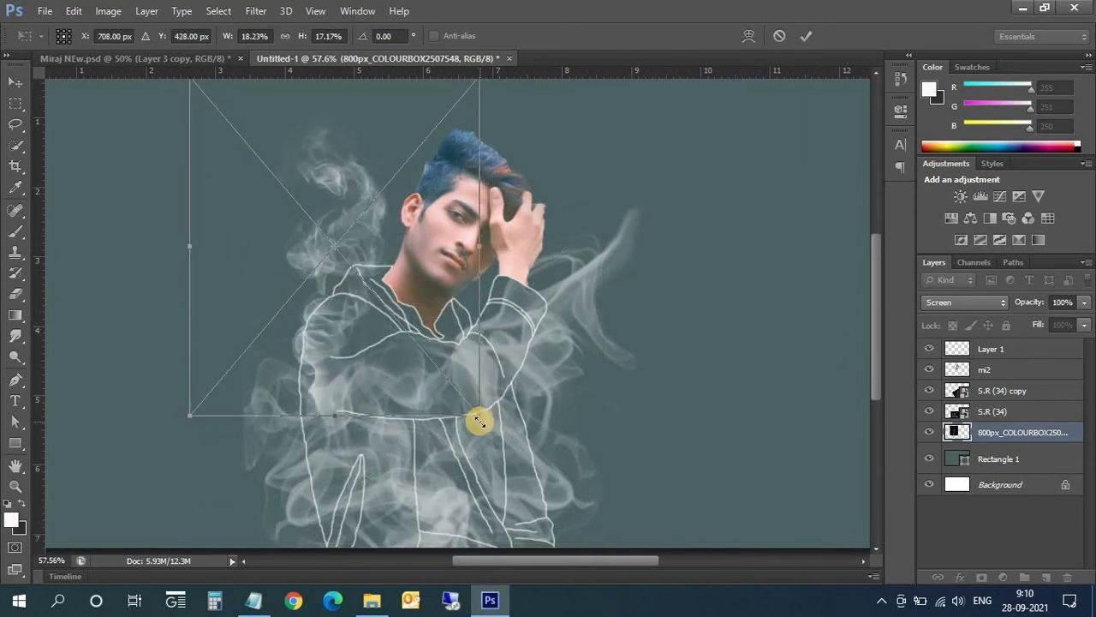
mouse_move(481, 414)
left_mouse_down()
mouse_move(557, 480)
mouse_move(525, 497)
left_mouse_up()
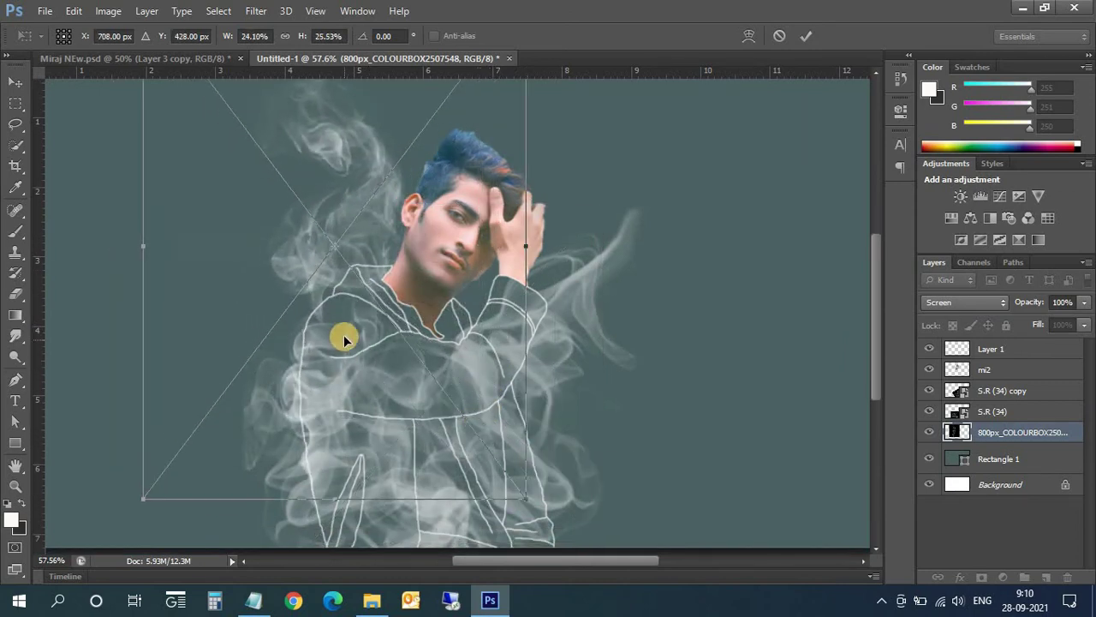
left_click_drag(358, 242, 361, 272)
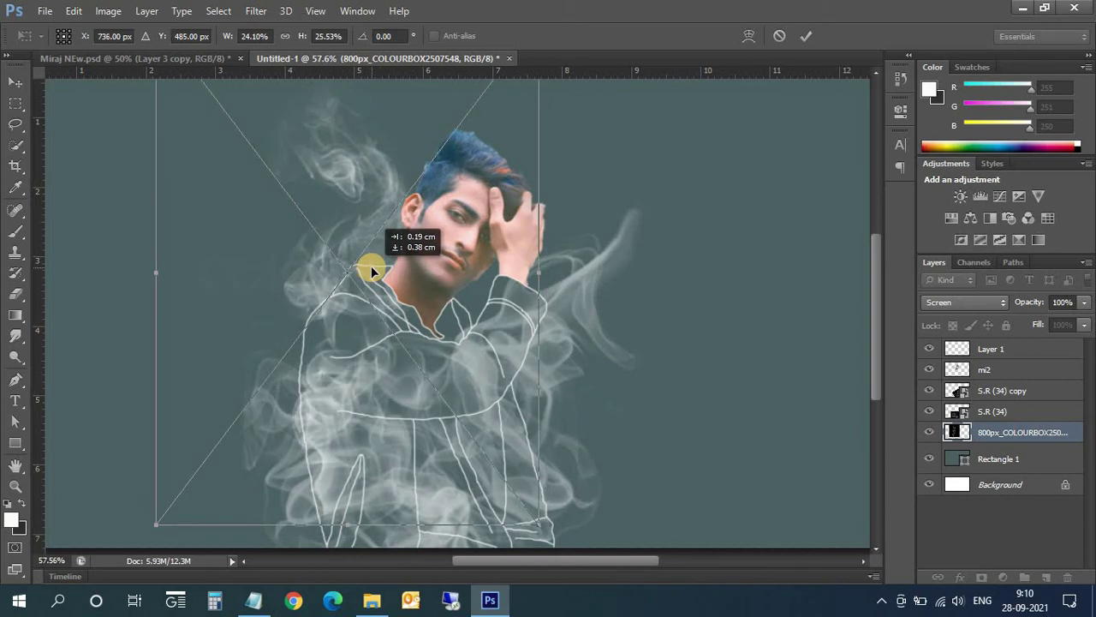
left_click_drag(133, 530, 140, 532)
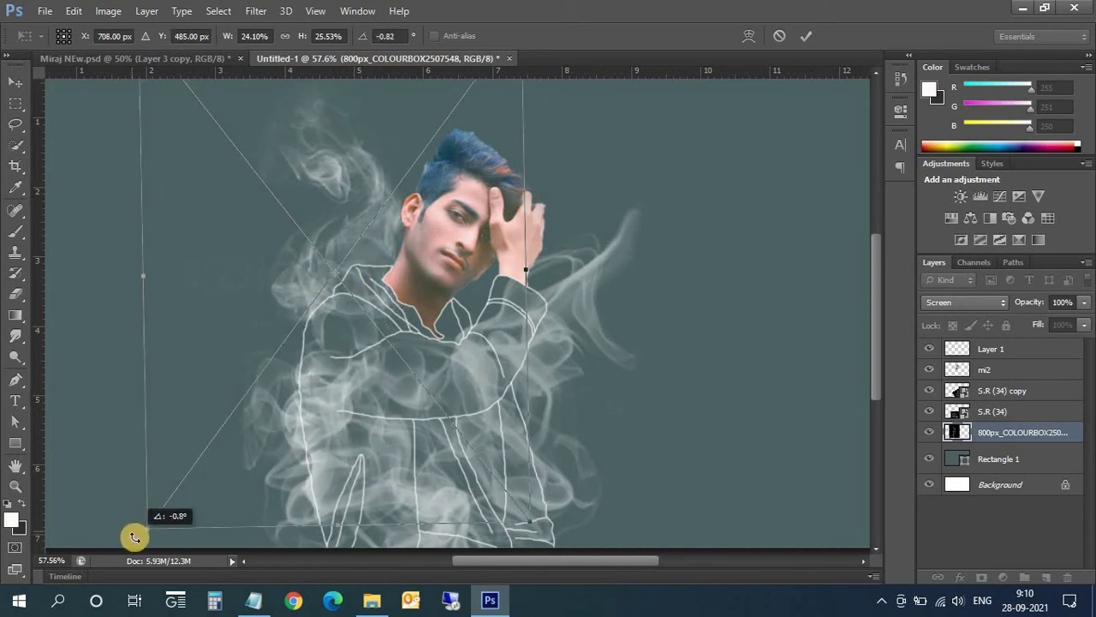
left_click_drag(346, 179, 356, 182)
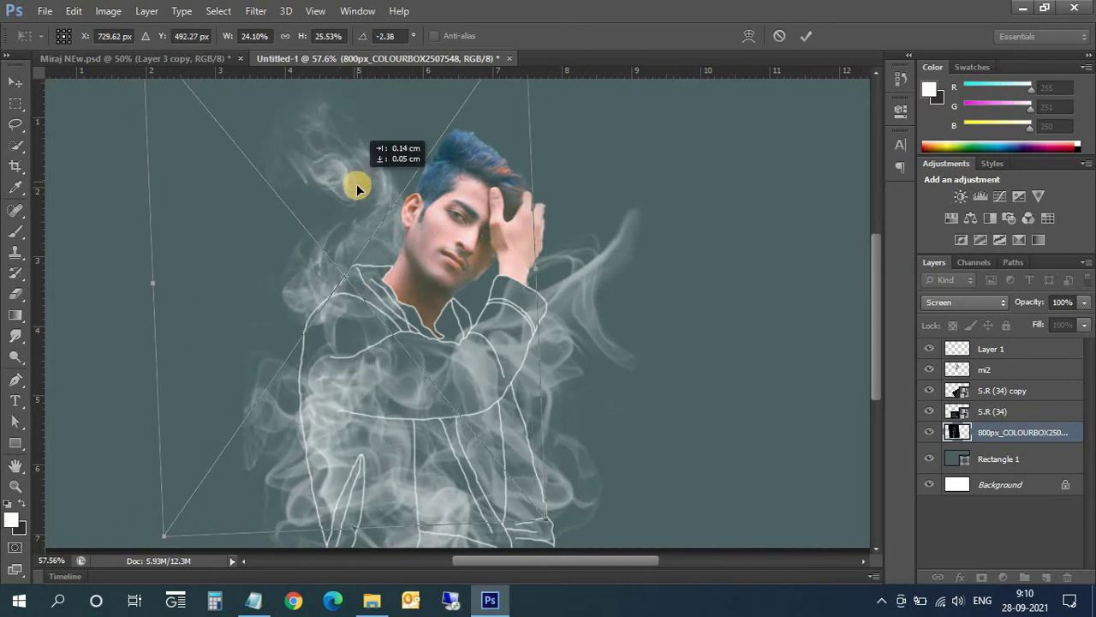
left_click(31, 87)
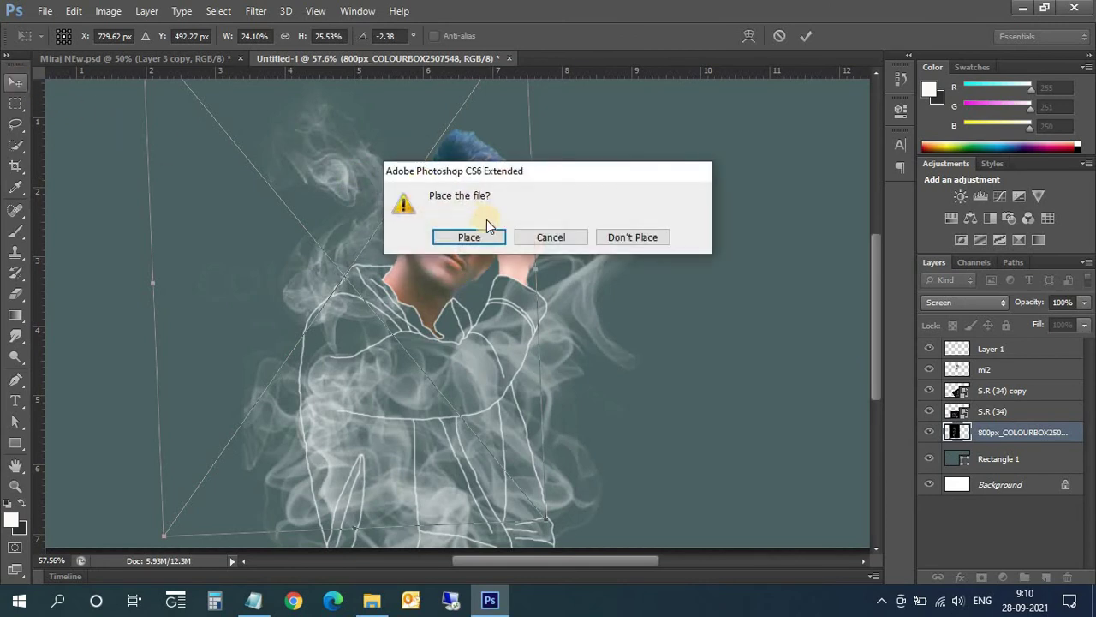
left_click(484, 242)
left_click(665, 302)
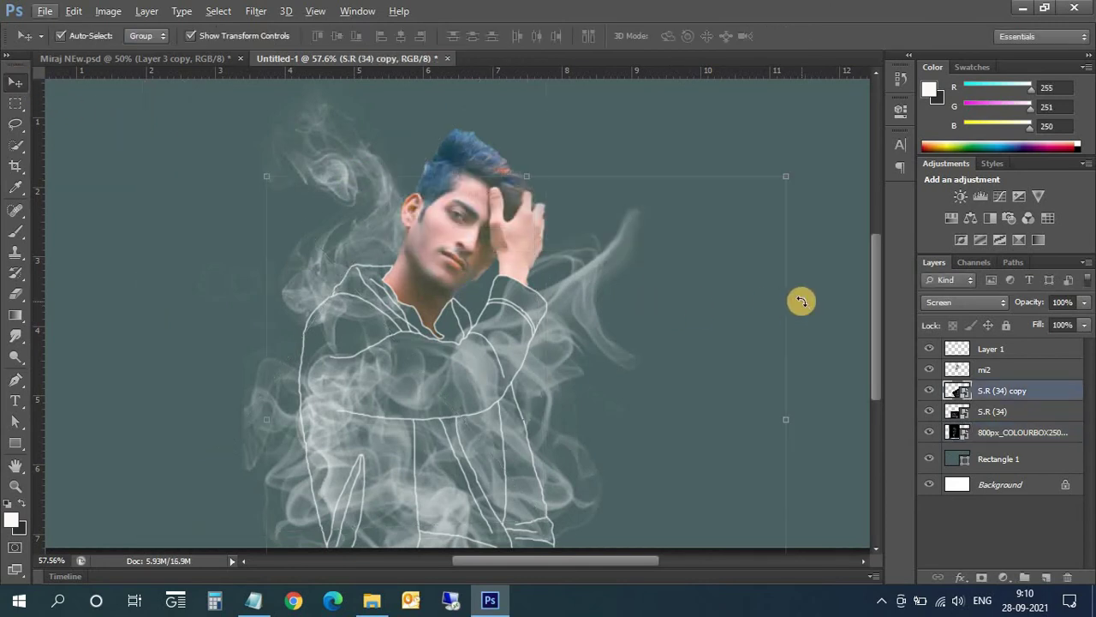
- Select the S.R (34) smoke layer, stretch it taller upward, and commit
left_click_drag(797, 299, 758, 274)
left_click(801, 37)
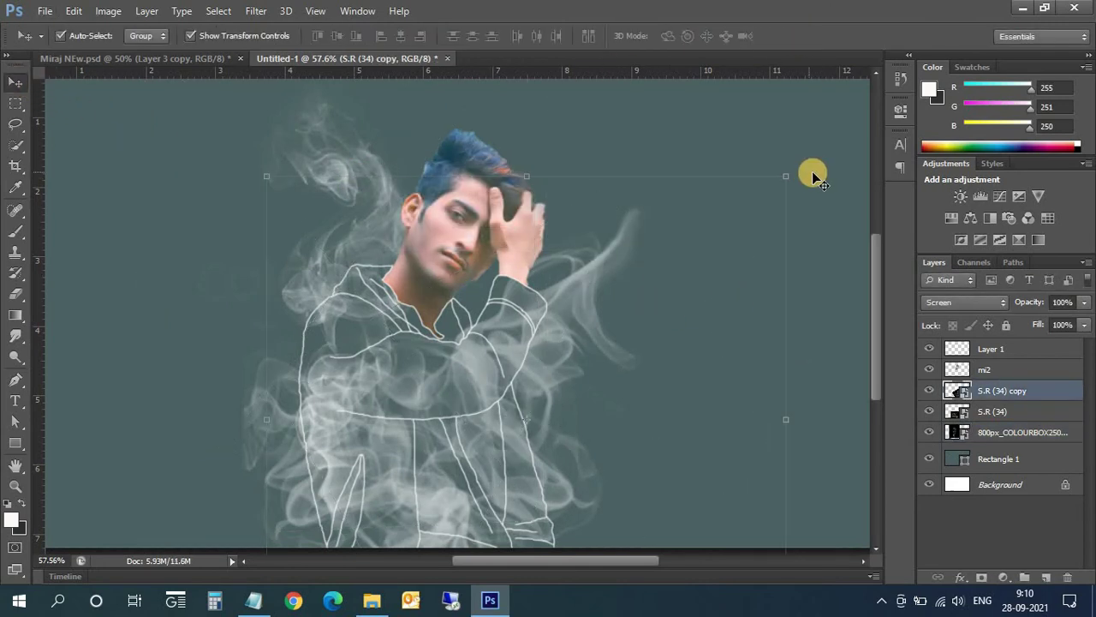
left_click(812, 196)
scroll(745, 303, "down", 3)
key("alt")
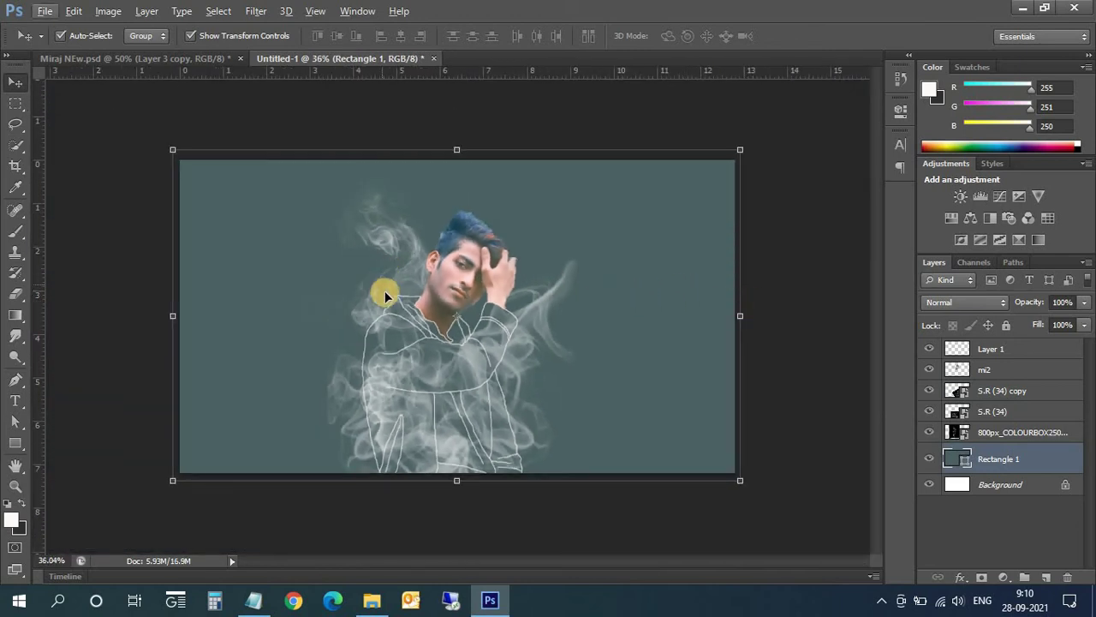
key("alt+bracketright")
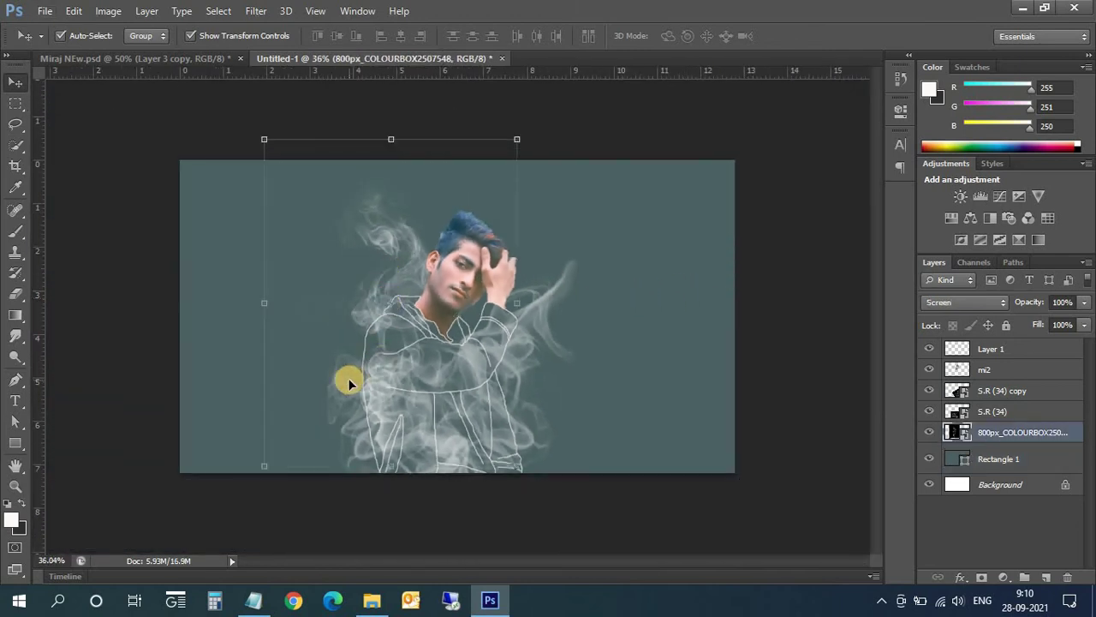
key("alt+bracketright")
left_click_drag(413, 324, 391, 301)
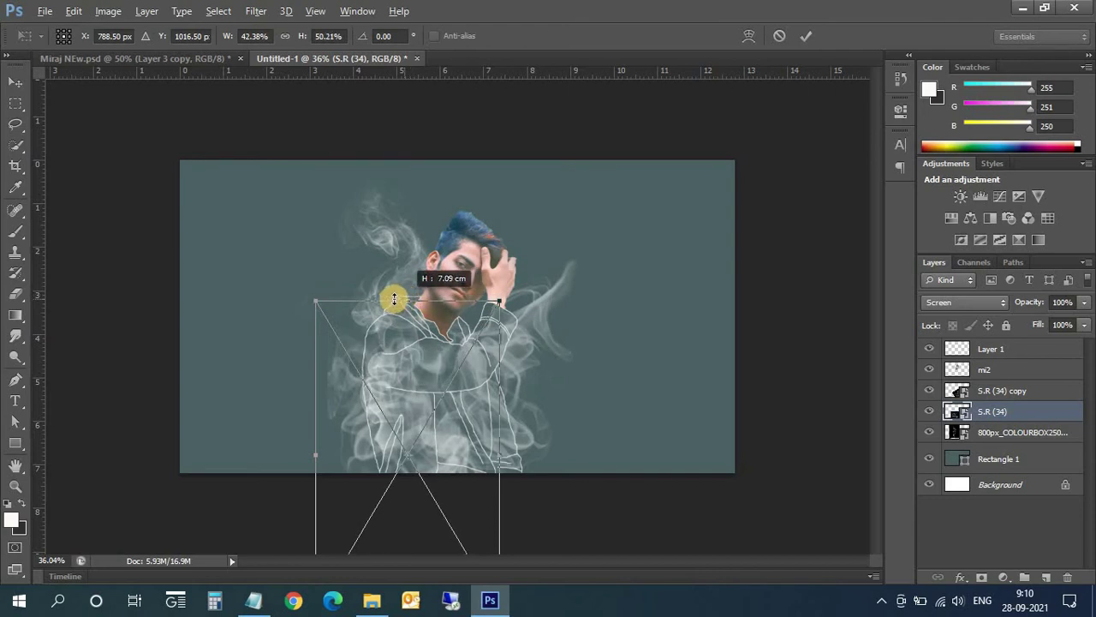
key("v")
left_click(465, 235)
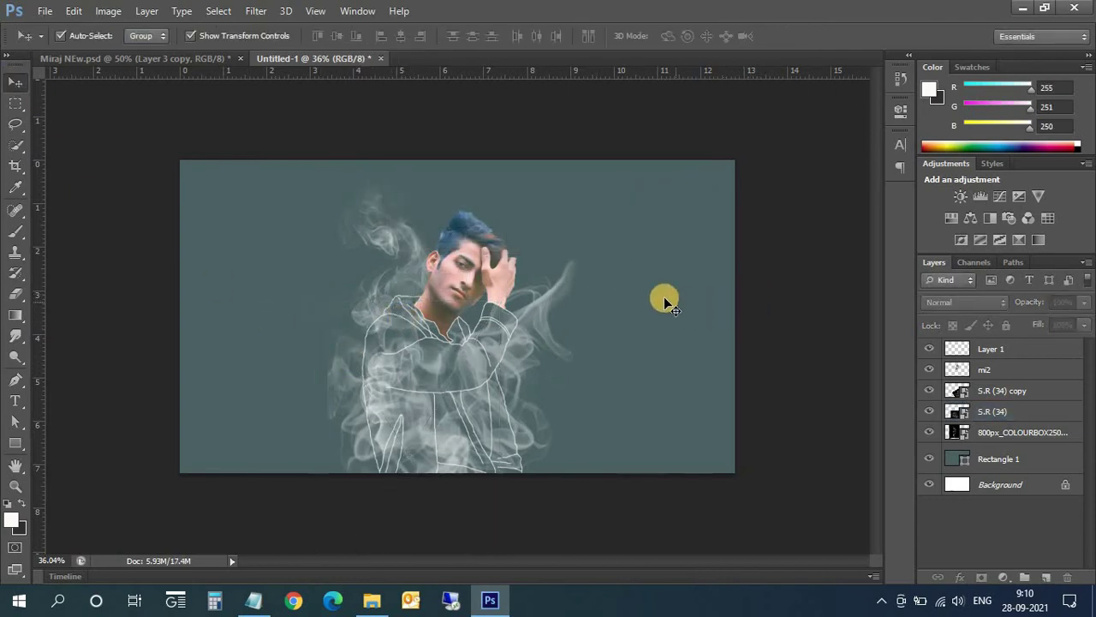
scroll(514, 338, "down", 3)
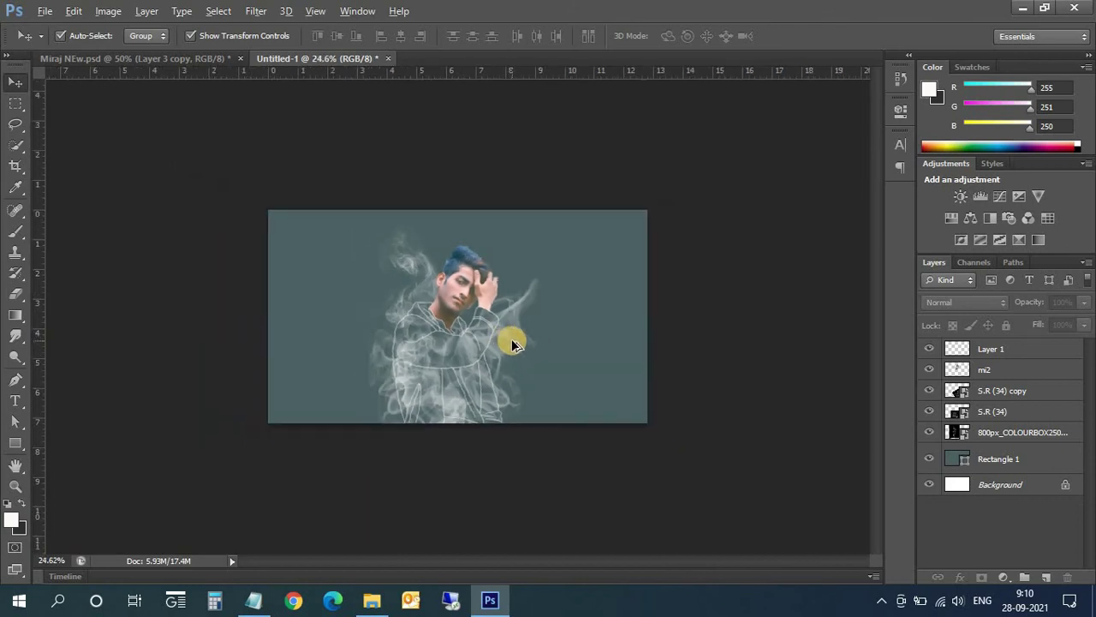
scroll(518, 341, "up", 4)
scroll(522, 343, "up", 3)
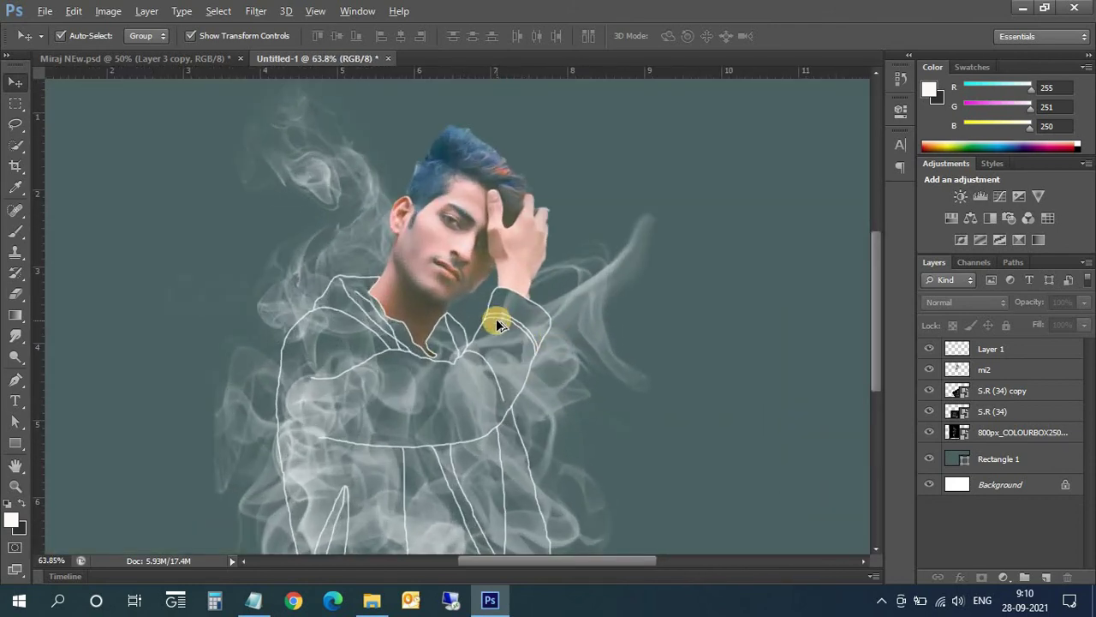
scroll(497, 318, "down", 2)
scroll(490, 320, "down", 1)
scroll(492, 319, "down", 1)
scroll(497, 317, "up", 2)
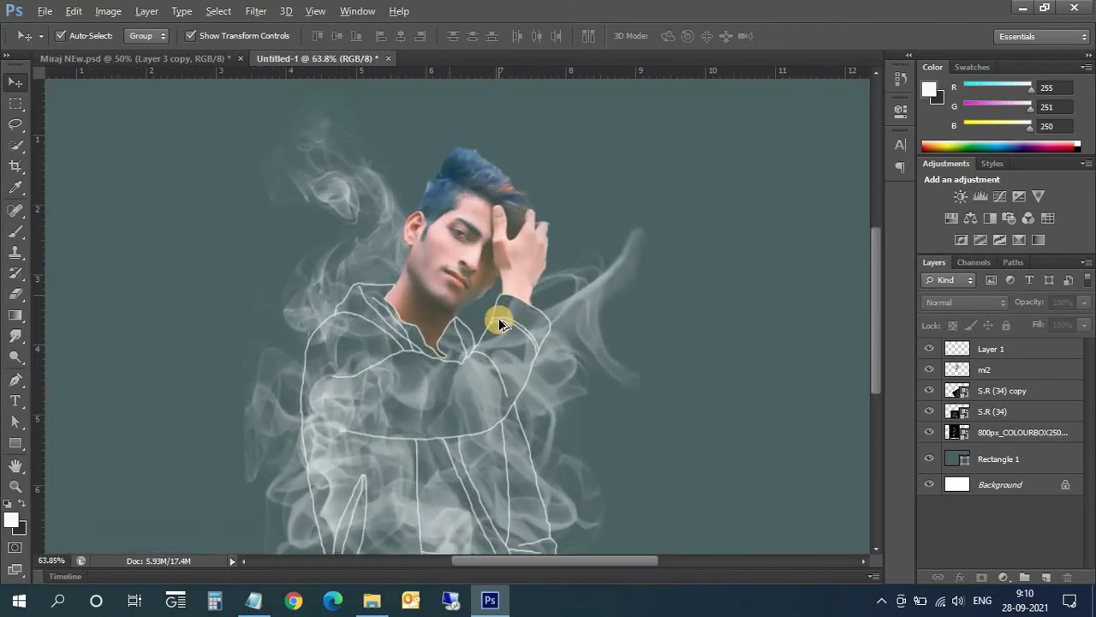
scroll(504, 310, "up", 2)
scroll(526, 318, "down", 3)
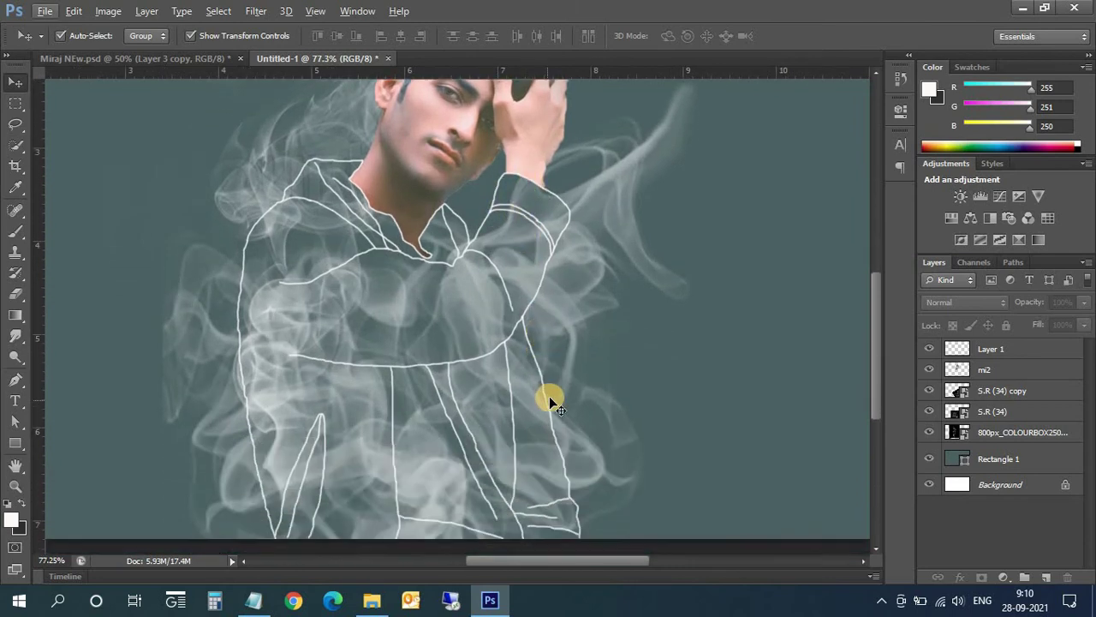
scroll(548, 389, "down", 1)
scroll(470, 374, "up", 1)
scroll(449, 392, "up", 3)
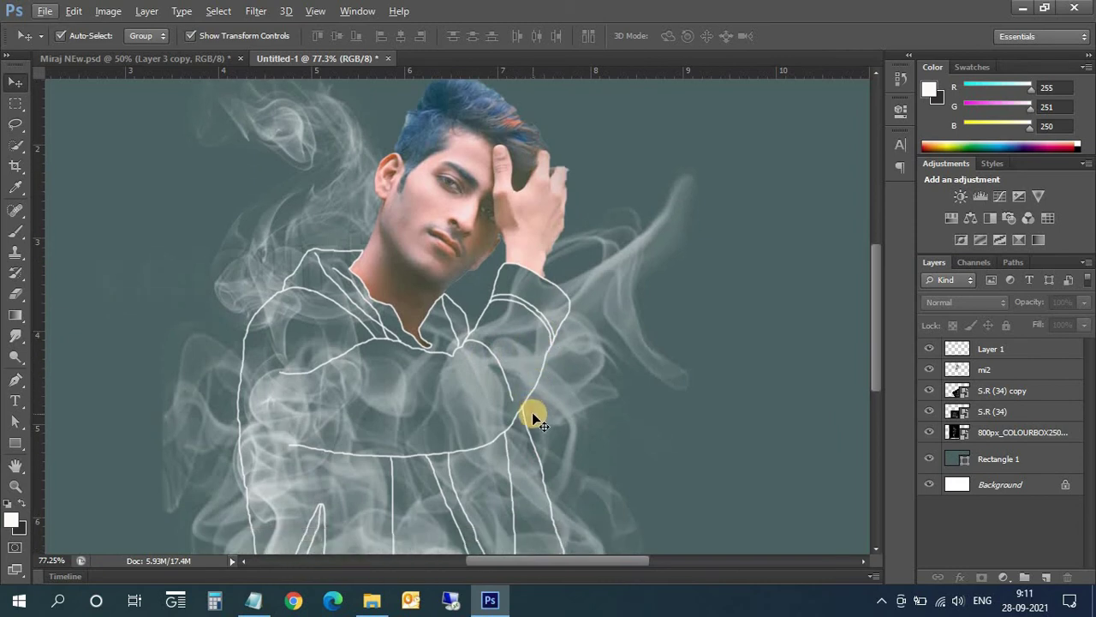
scroll(429, 372, "up", 3)
scroll(770, 429, "up", 1)
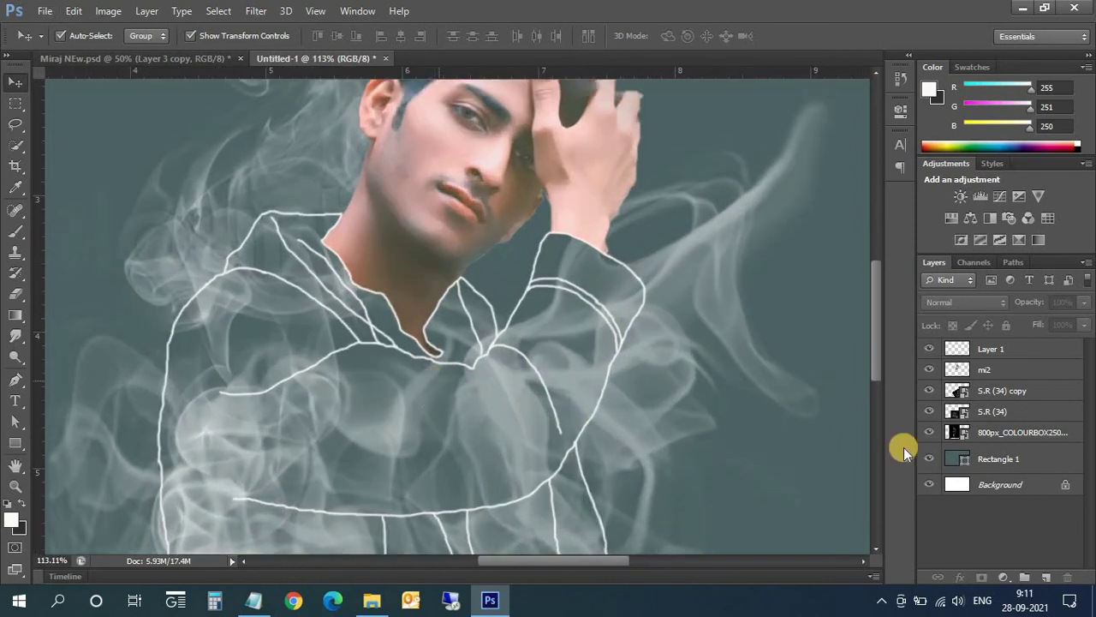
left_click(1010, 354)
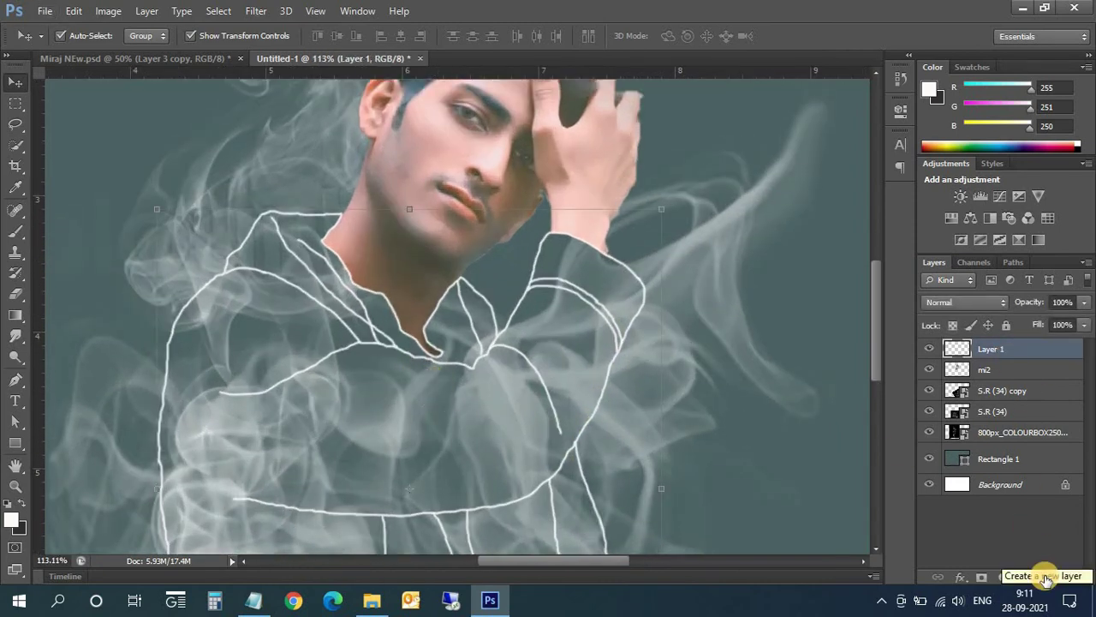
- Add Layer 2 and set a hard white Brush to 11% opacity and 15 px
left_click(1044, 579)
left_click(15, 231)
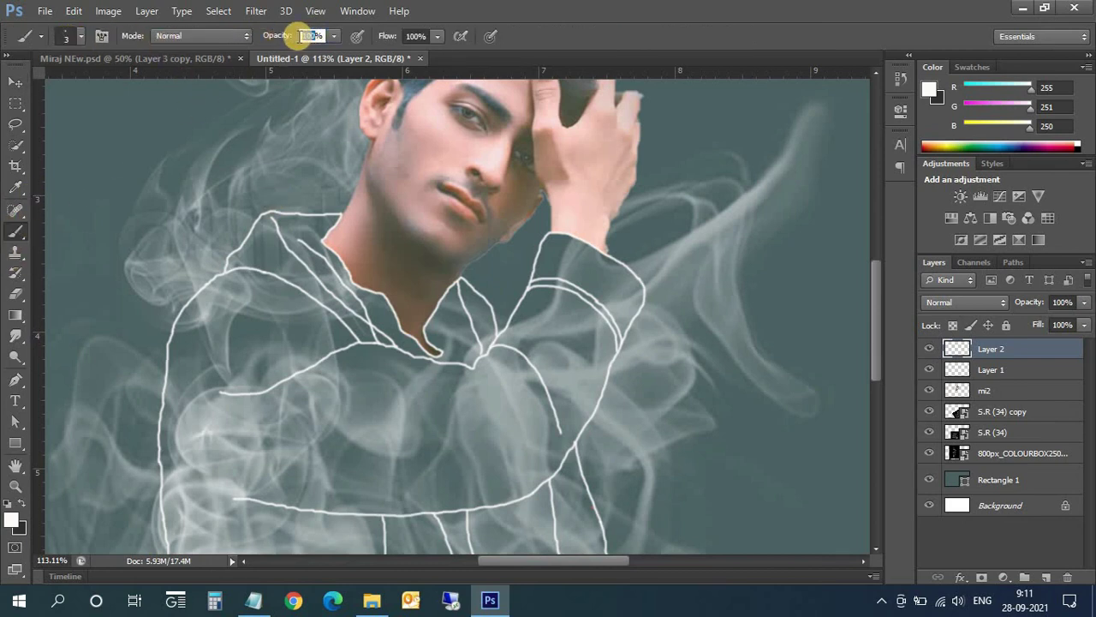
type("50")
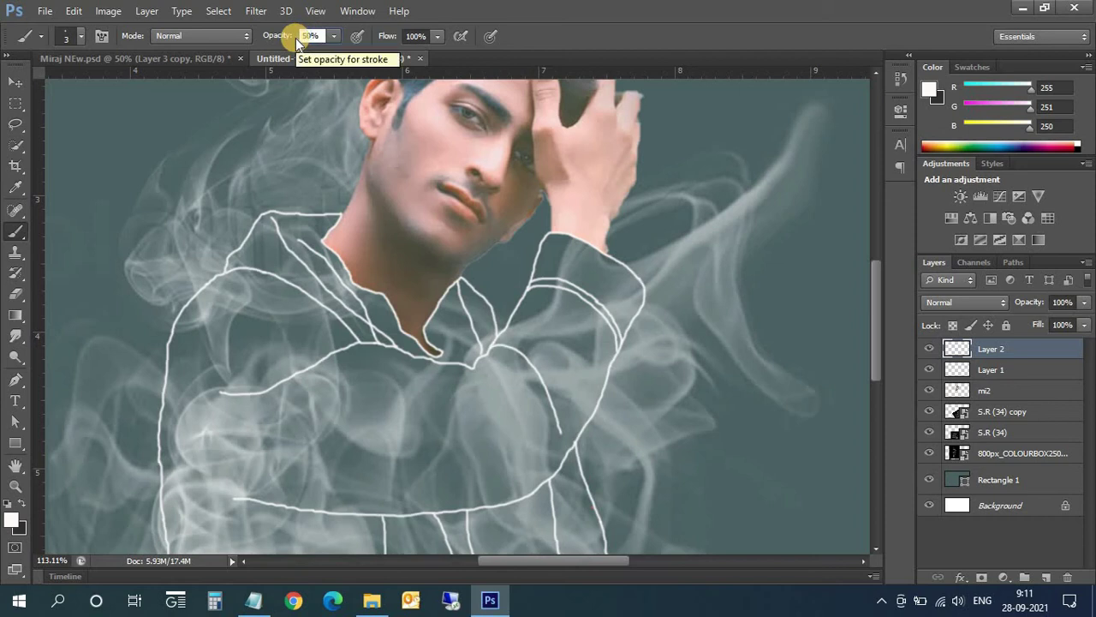
type("11")
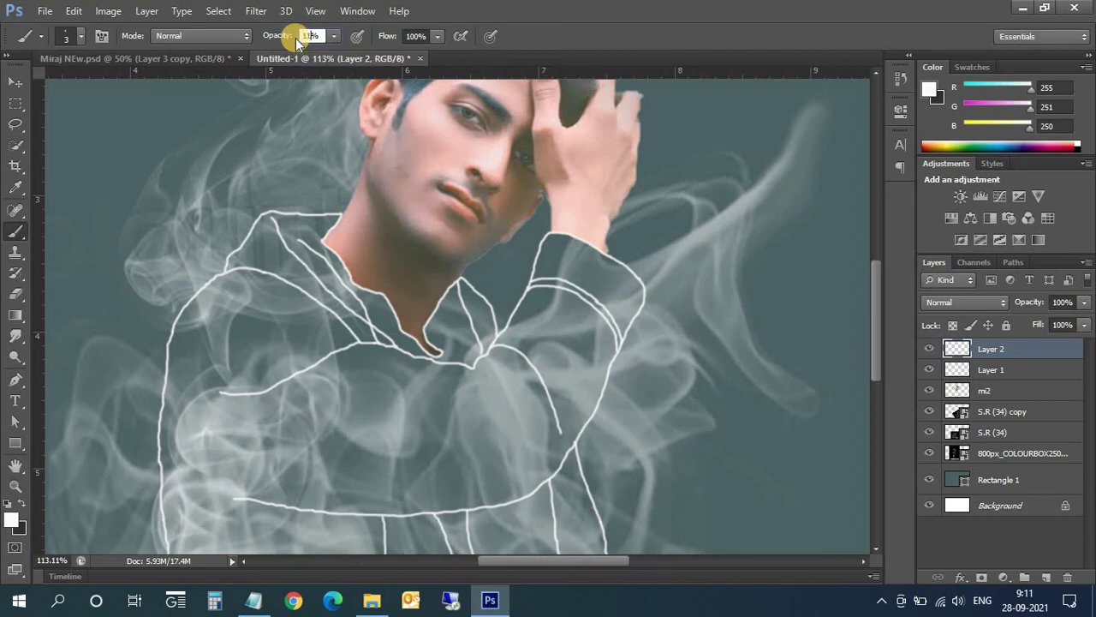
left_click(79, 36)
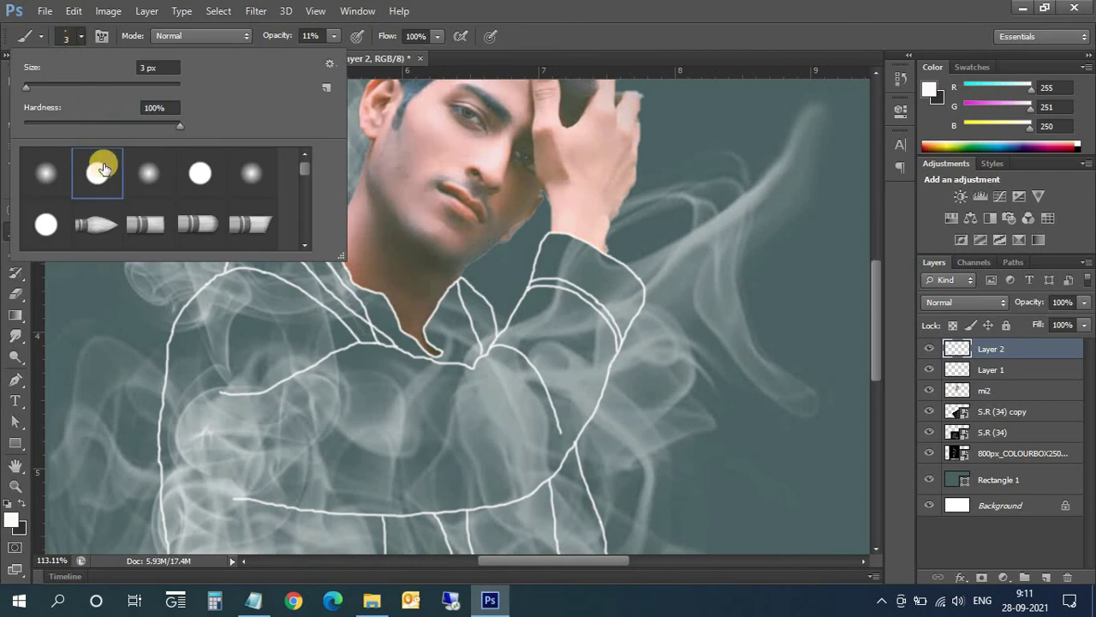
left_click_drag(38, 87, 34, 86)
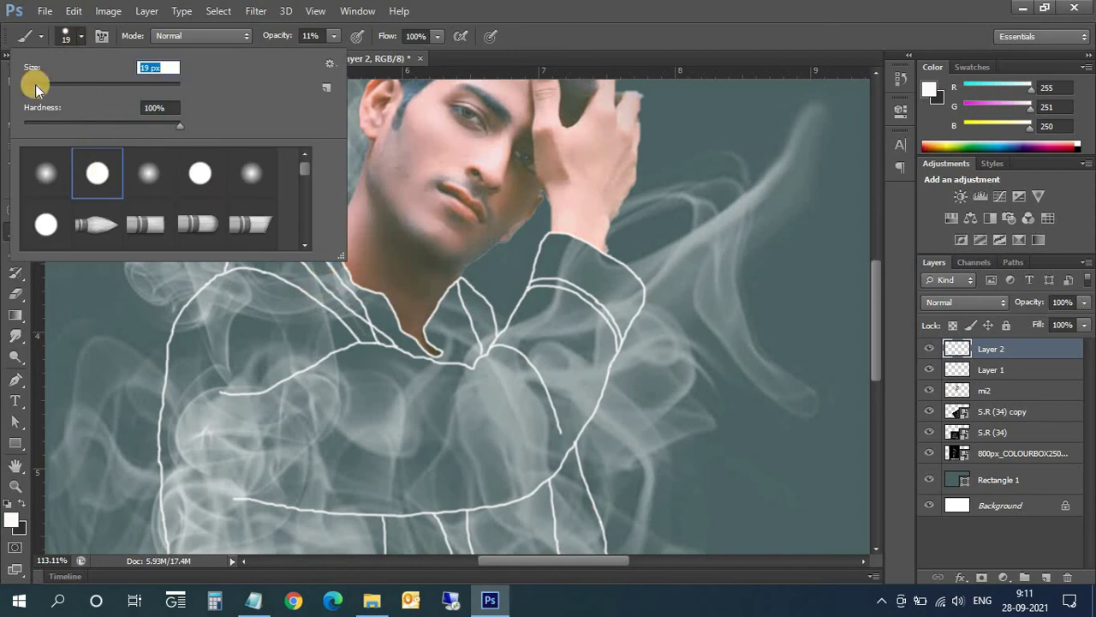
left_click(612, 341)
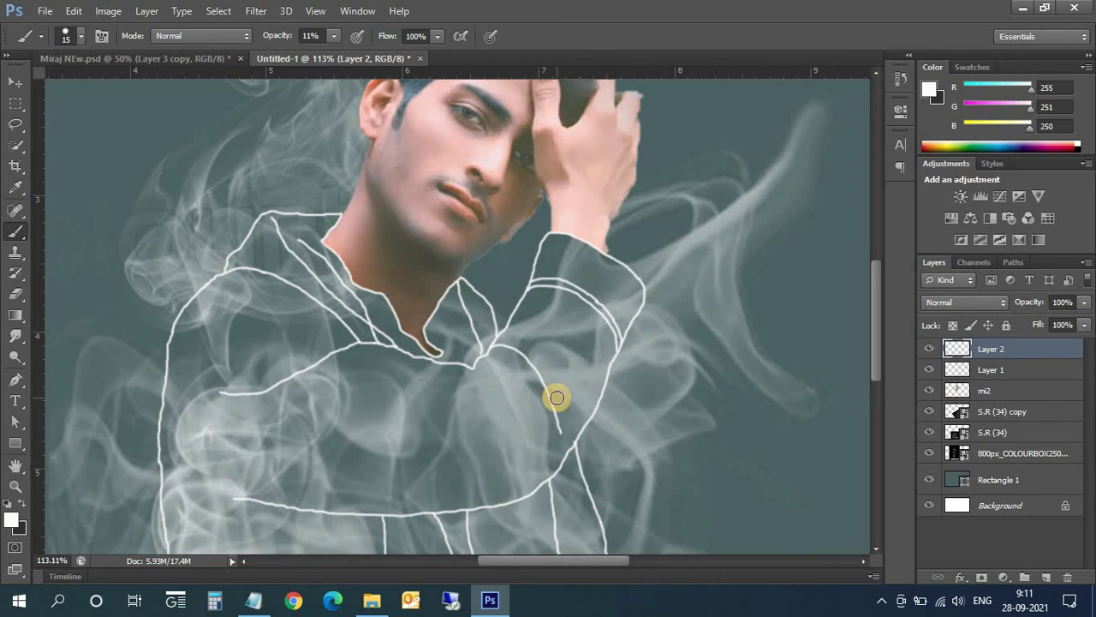
scroll(556, 402, "up", 3)
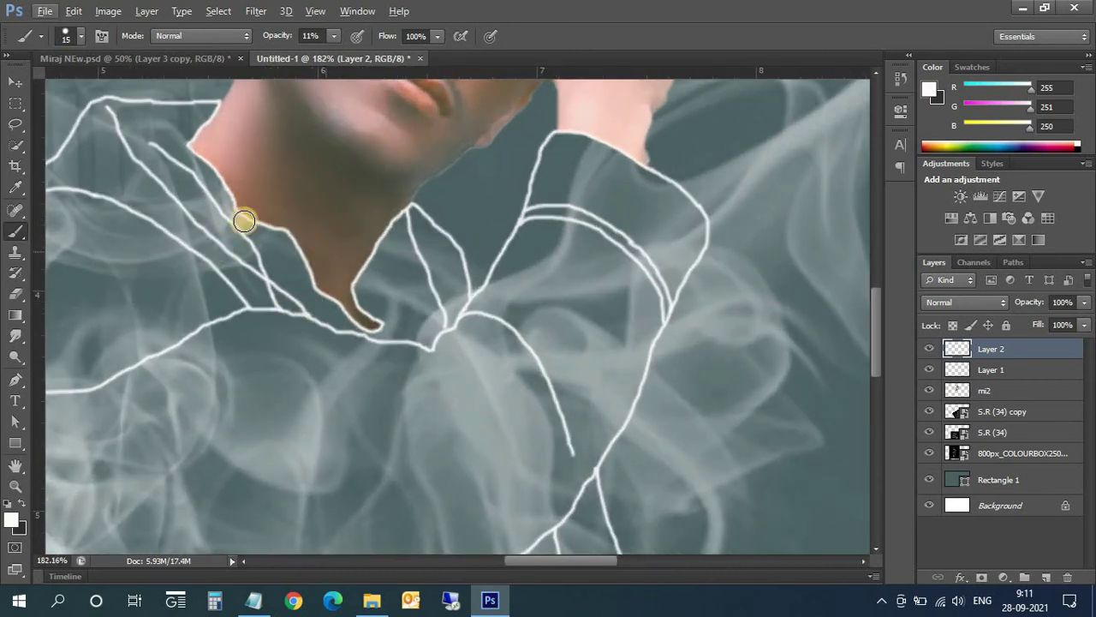
- Faintly retrace the collar and the body's left outline in white
left_click_drag(245, 220, 343, 325)
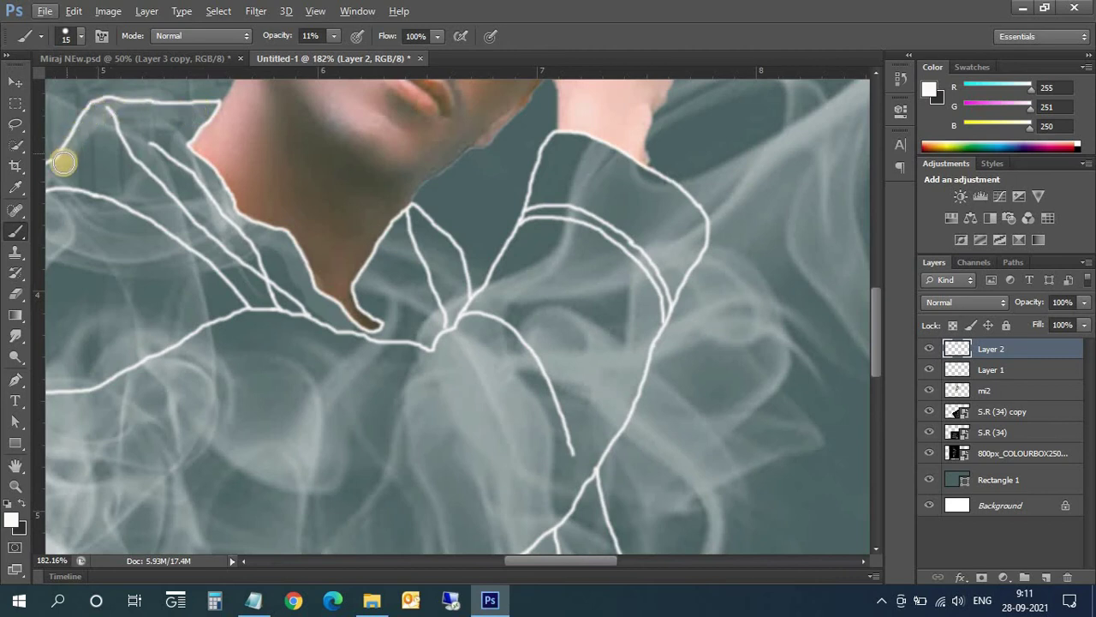
left_click_drag(542, 561, 481, 561)
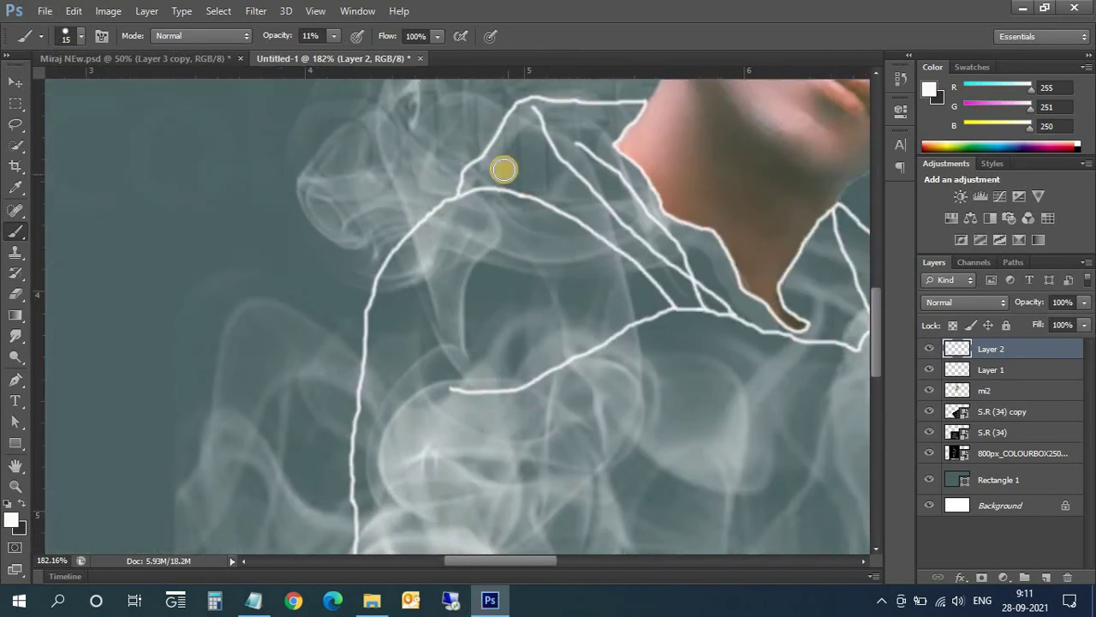
mouse_move(457, 208)
left_mouse_down()
mouse_move(399, 257)
mouse_move(371, 355)
left_mouse_up()
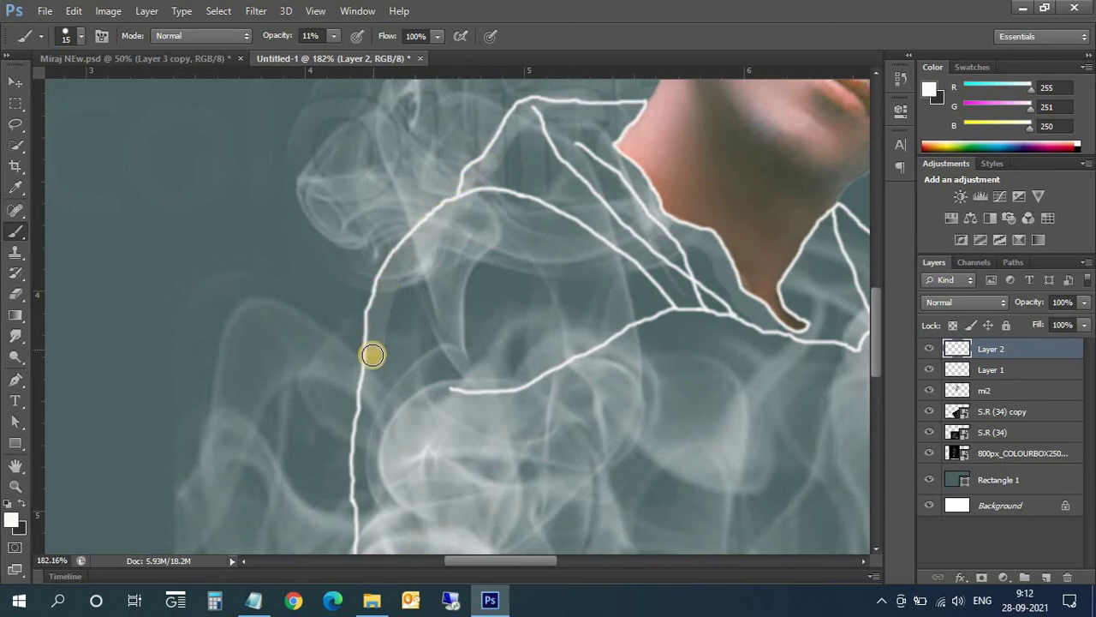
scroll(421, 374, "down", 2)
scroll(416, 291, "down", 2)
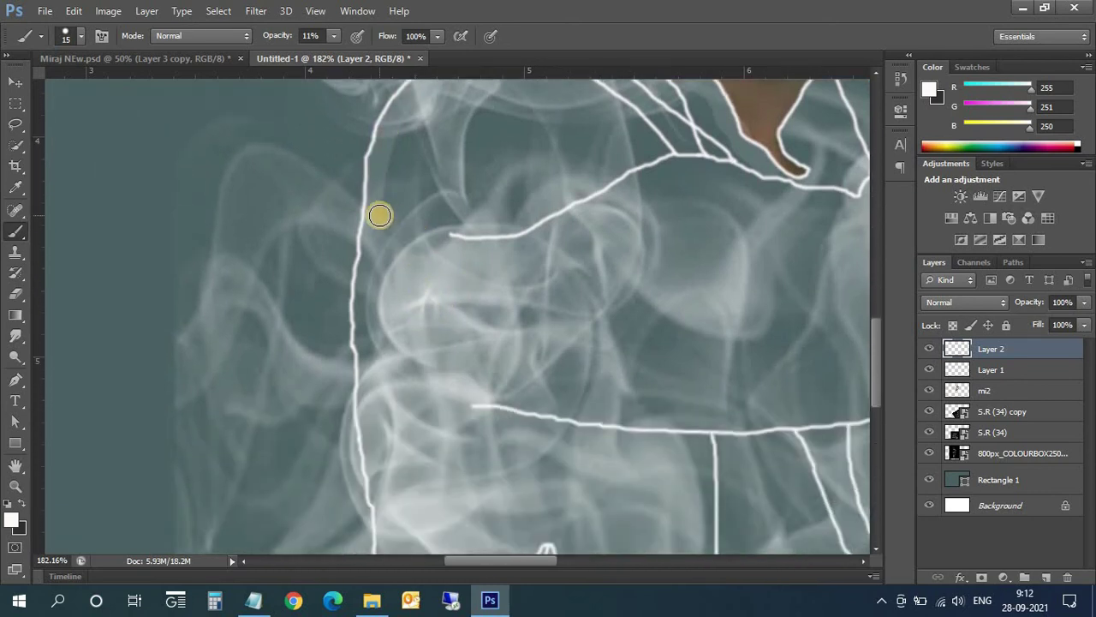
left_click_drag(371, 221, 358, 343)
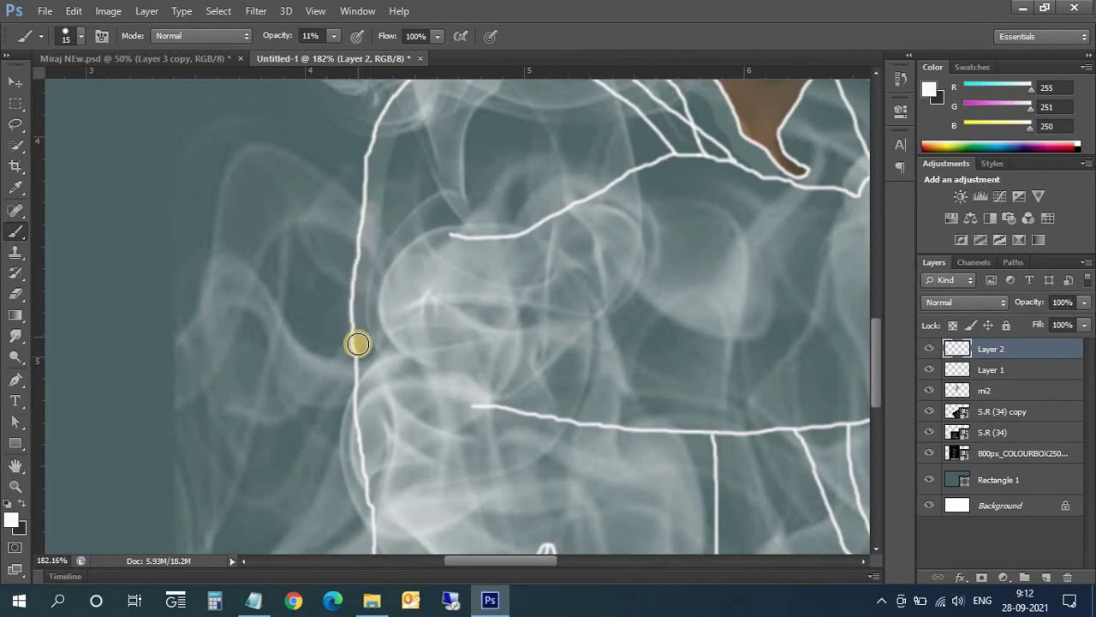
- Faintly trace the inner outline near the bottom and the lower-right lines
scroll(386, 394, "down", 2)
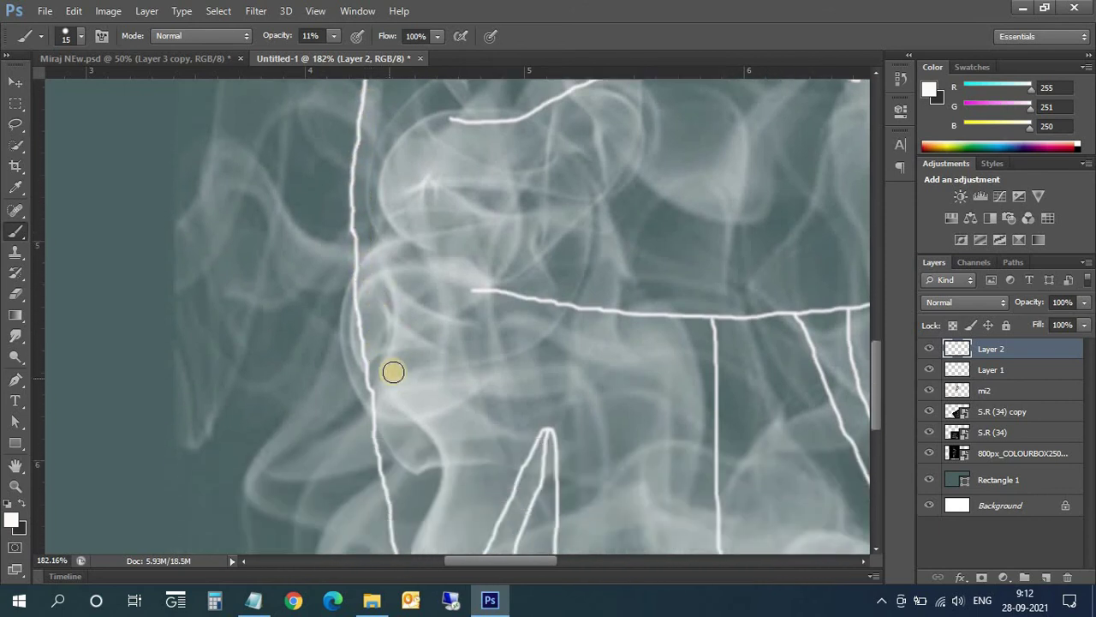
scroll(389, 343, "down", 1)
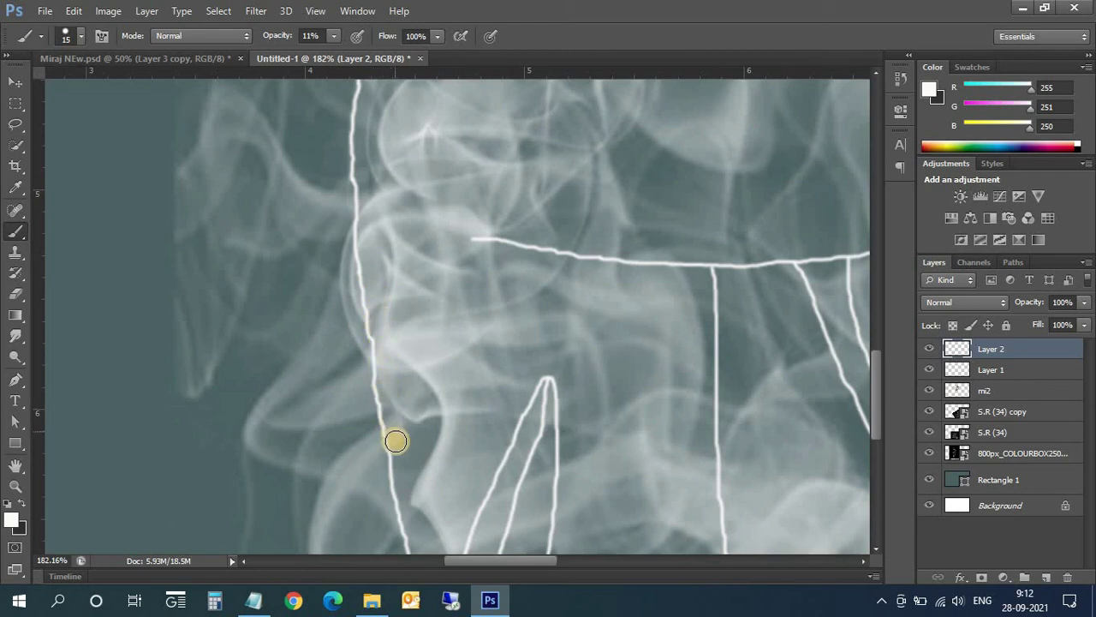
scroll(462, 406, "down", 2)
scroll(457, 393, "down", 1)
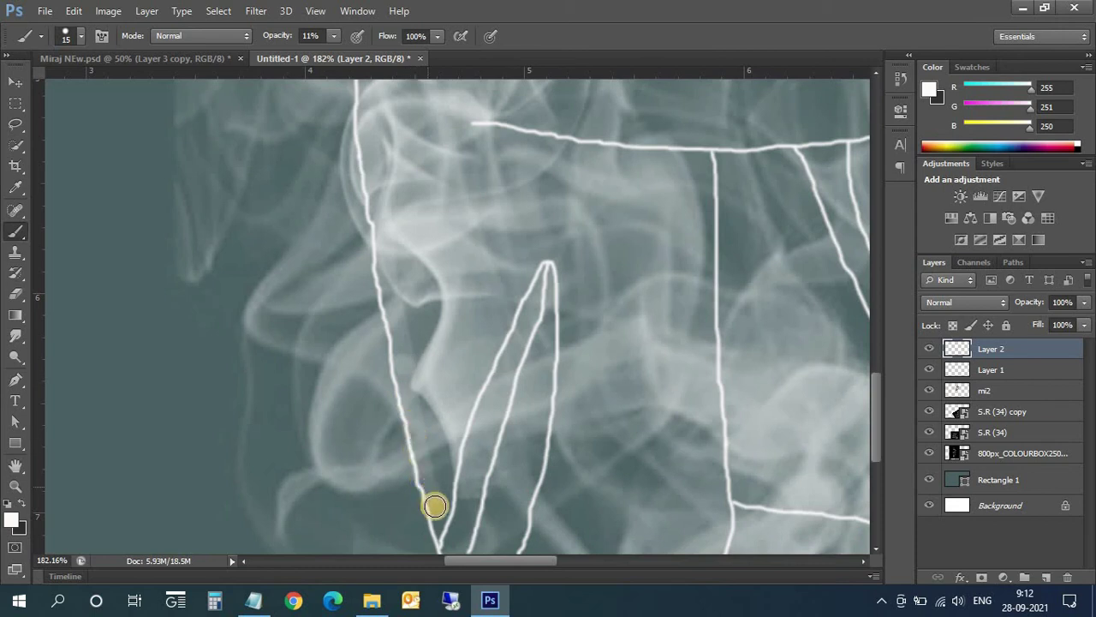
mouse_move(450, 528)
left_mouse_down()
mouse_move(490, 380)
mouse_move(531, 293)
mouse_move(565, 321)
mouse_move(555, 480)
left_mouse_up()
scroll(557, 453, "down", 2)
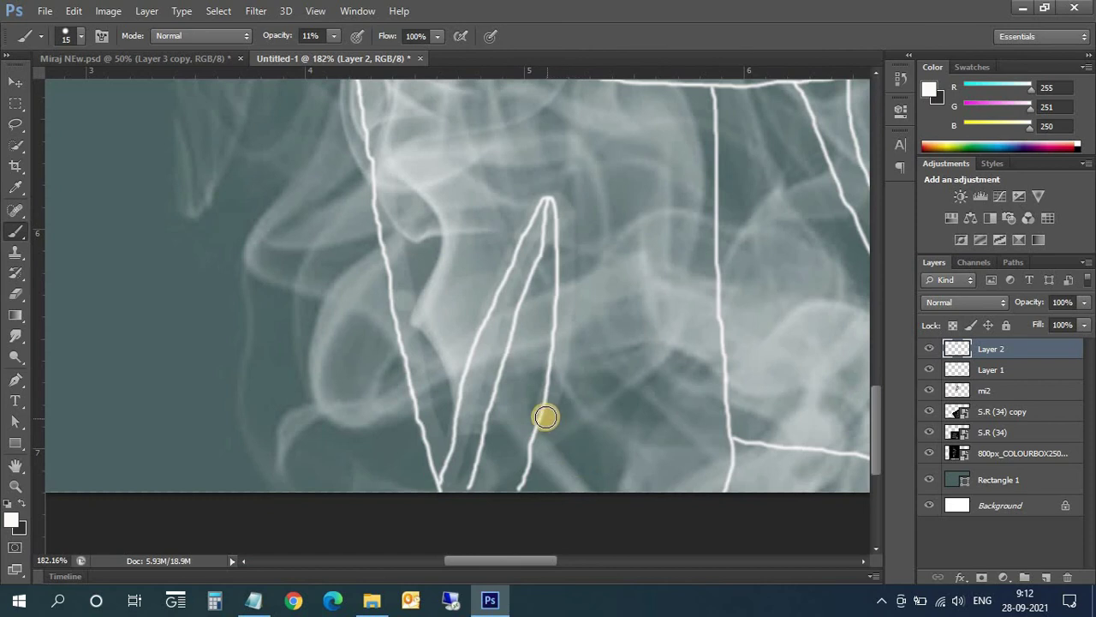
mouse_move(543, 416)
left_mouse_down()
mouse_move(520, 489)
mouse_move(482, 443)
mouse_move(555, 195)
left_mouse_up()
left_click_drag(550, 561, 638, 560)
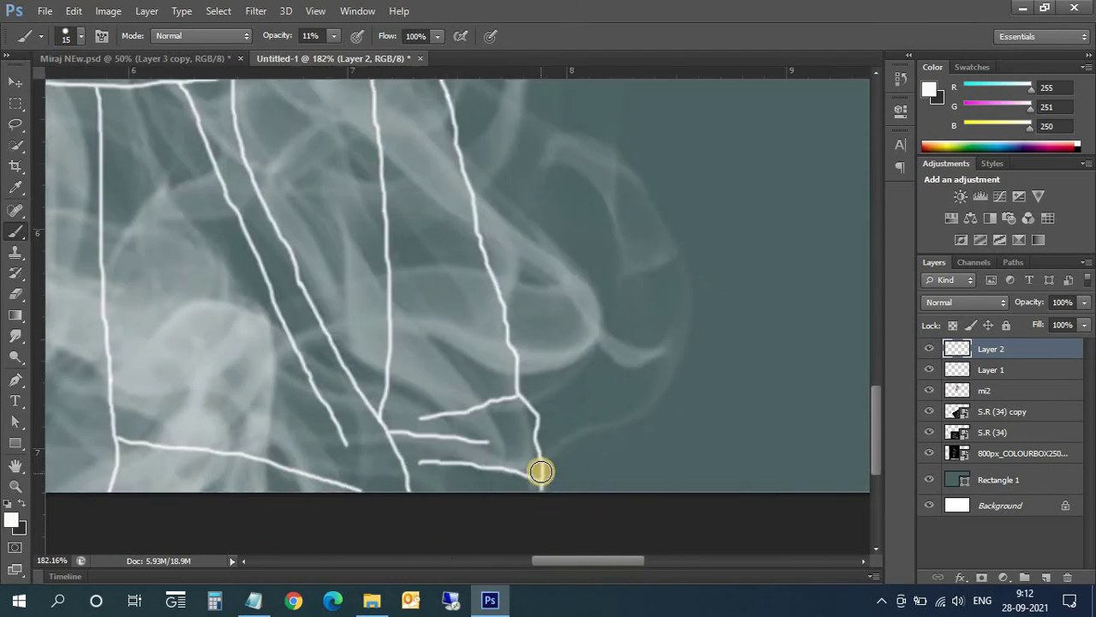
- Retrace the body outline up toward the shoulder with faint 11% white strokes on Layer 2
left_click_drag(540, 471, 504, 331)
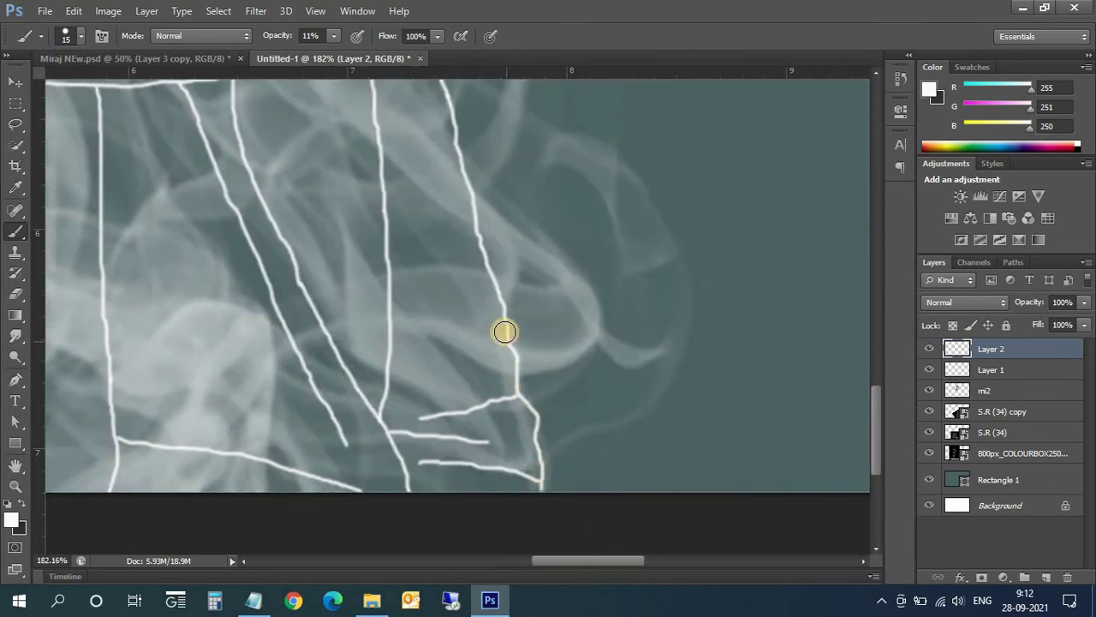
left_click_drag(485, 273, 475, 240)
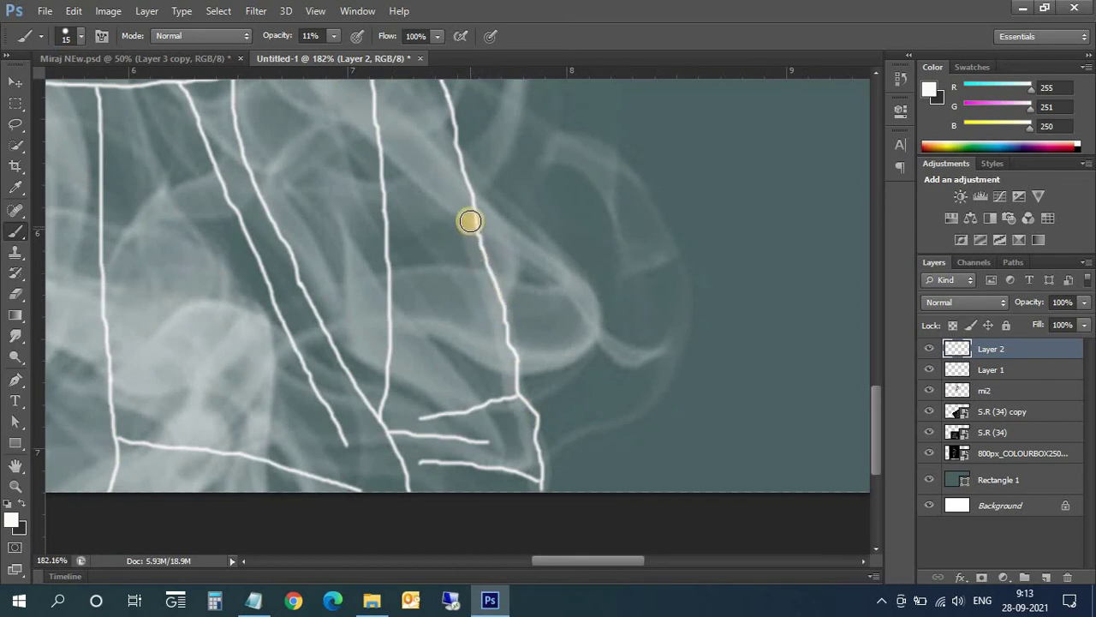
scroll(506, 314, "up", 3)
scroll(504, 315, "up", 2)
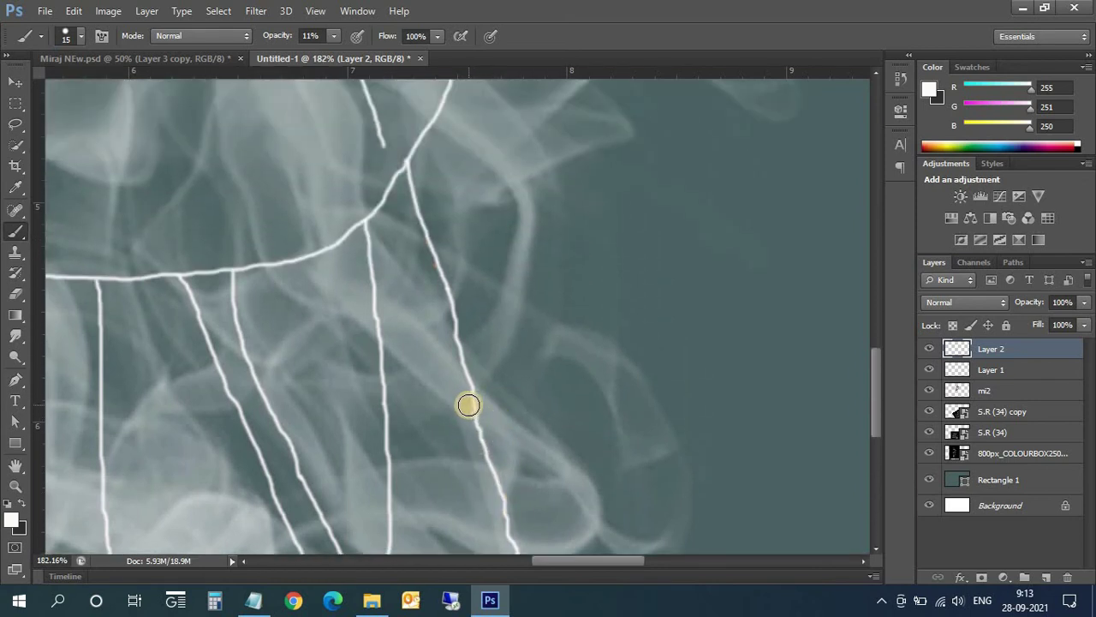
left_click_drag(469, 405, 404, 166)
scroll(409, 291, "up", 2)
scroll(420, 310, "up", 2)
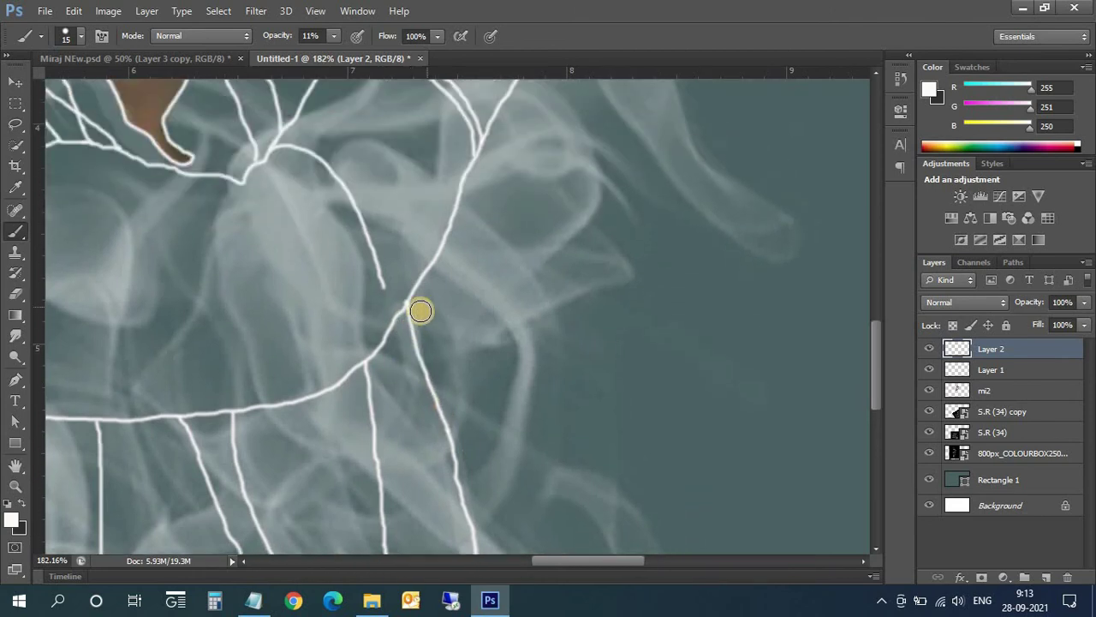
left_click_drag(406, 309, 472, 161)
scroll(505, 220, "up", 2)
scroll(477, 262, "up", 1)
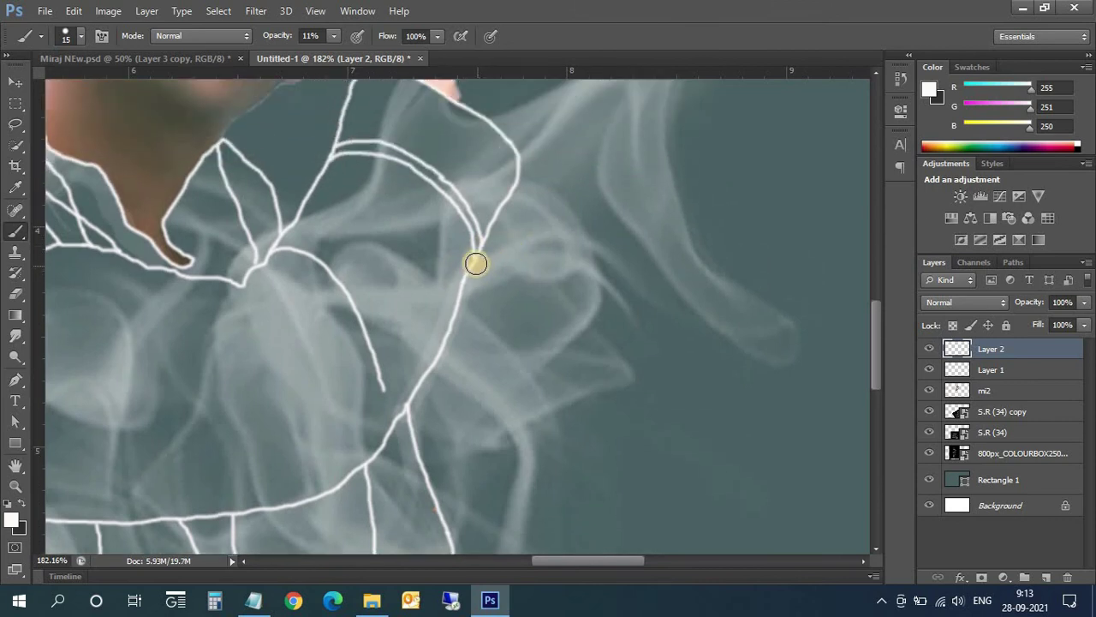
- Brighten the collar and lower collar lines up to the neck with soft white strokes
left_click_drag(477, 262, 507, 181)
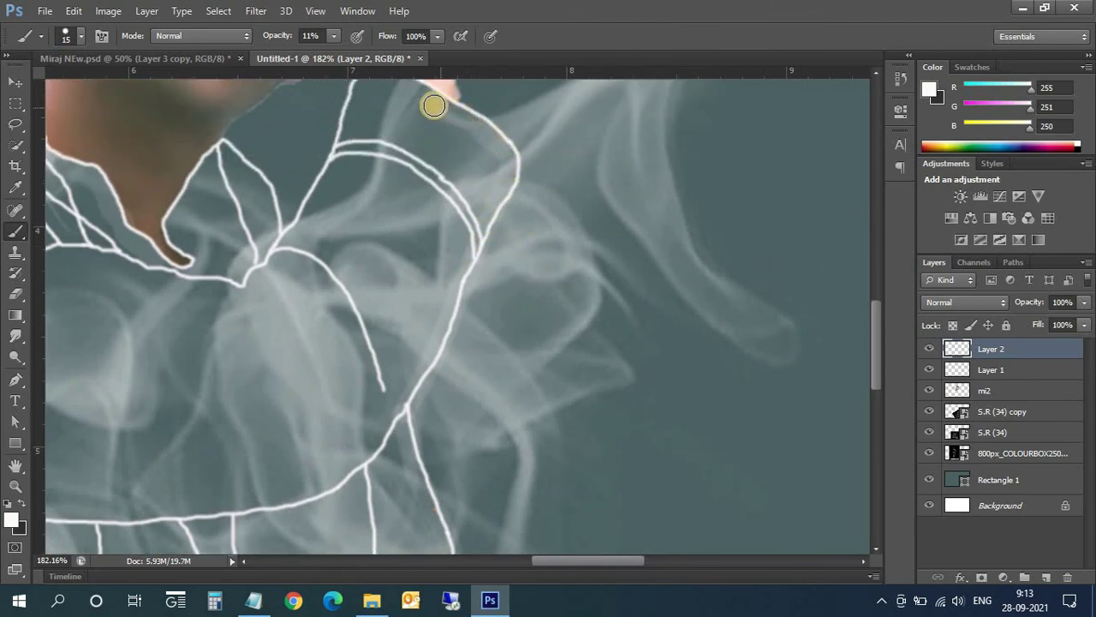
scroll(391, 228, "up", 1)
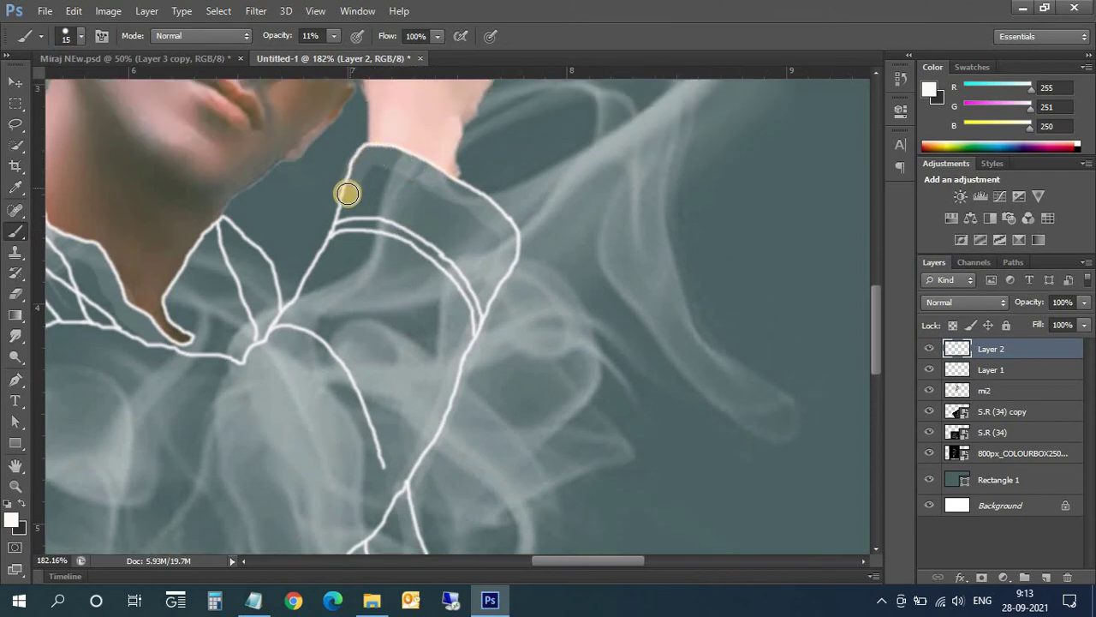
mouse_move(348, 193)
left_mouse_down()
mouse_move(343, 217)
mouse_move(421, 238)
mouse_move(454, 270)
mouse_move(476, 333)
left_mouse_up()
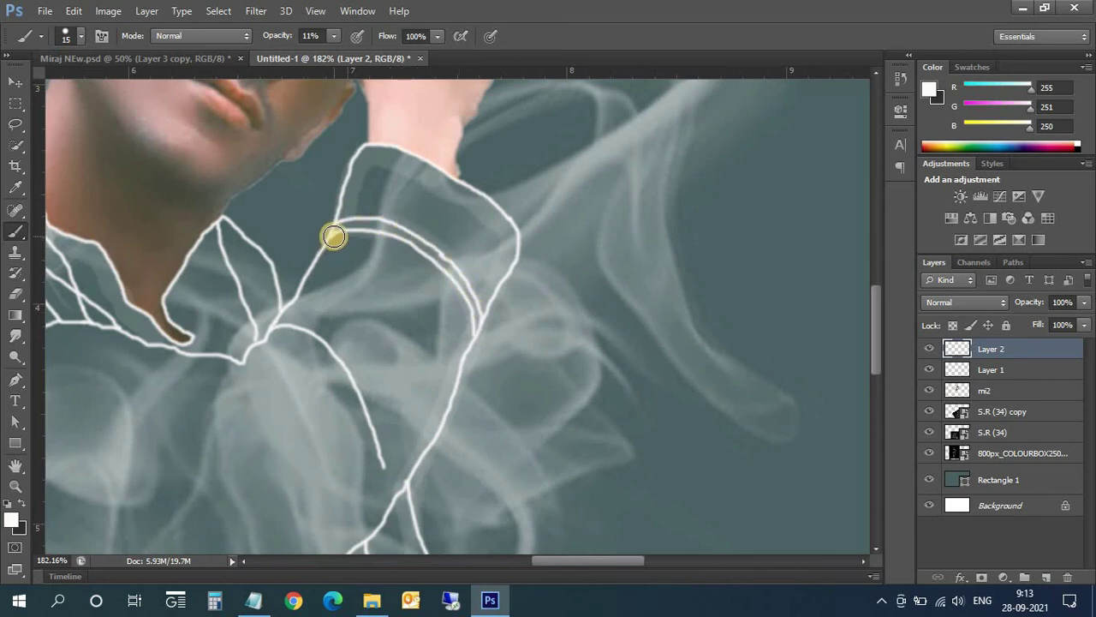
mouse_move(334, 237)
left_mouse_down()
mouse_move(371, 177)
mouse_move(310, 297)
left_mouse_up()
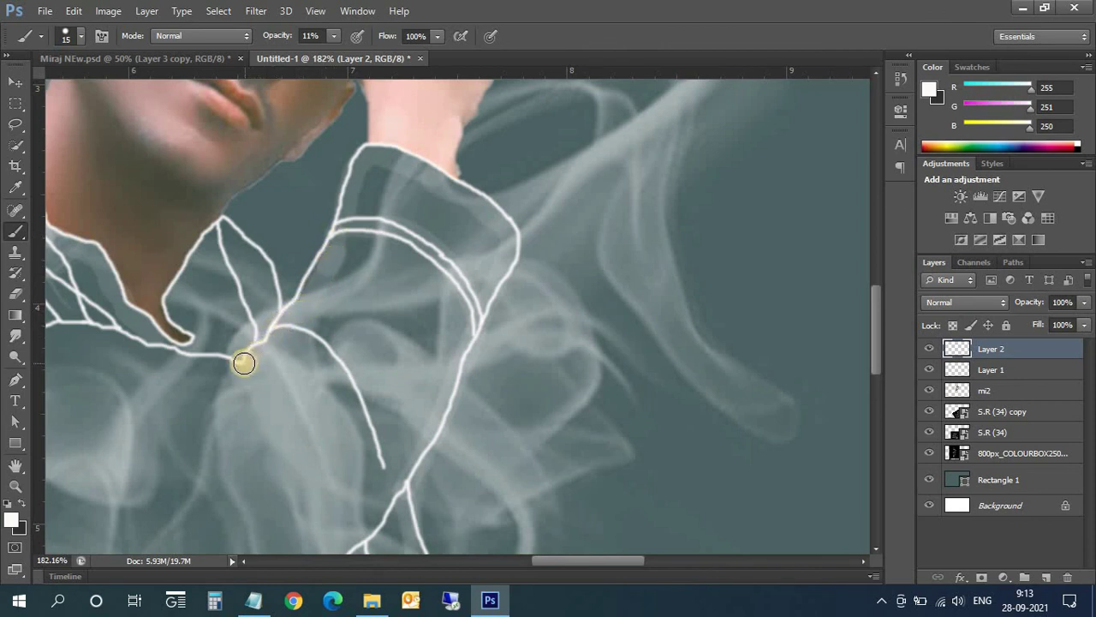
left_click_drag(214, 362, 118, 335)
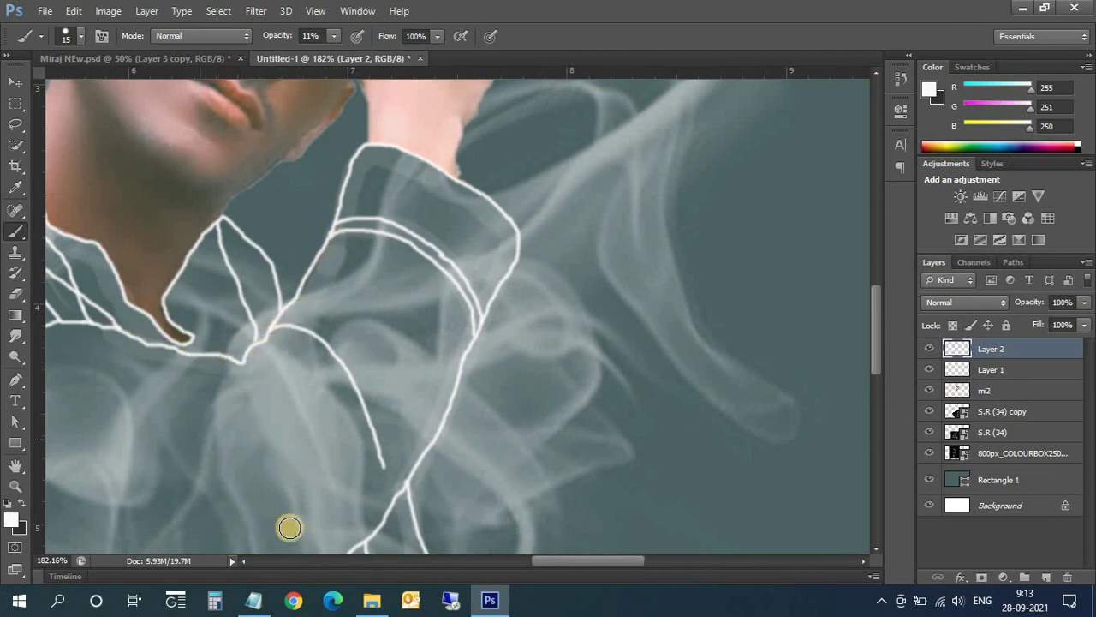
left_click_drag(573, 570, 510, 562)
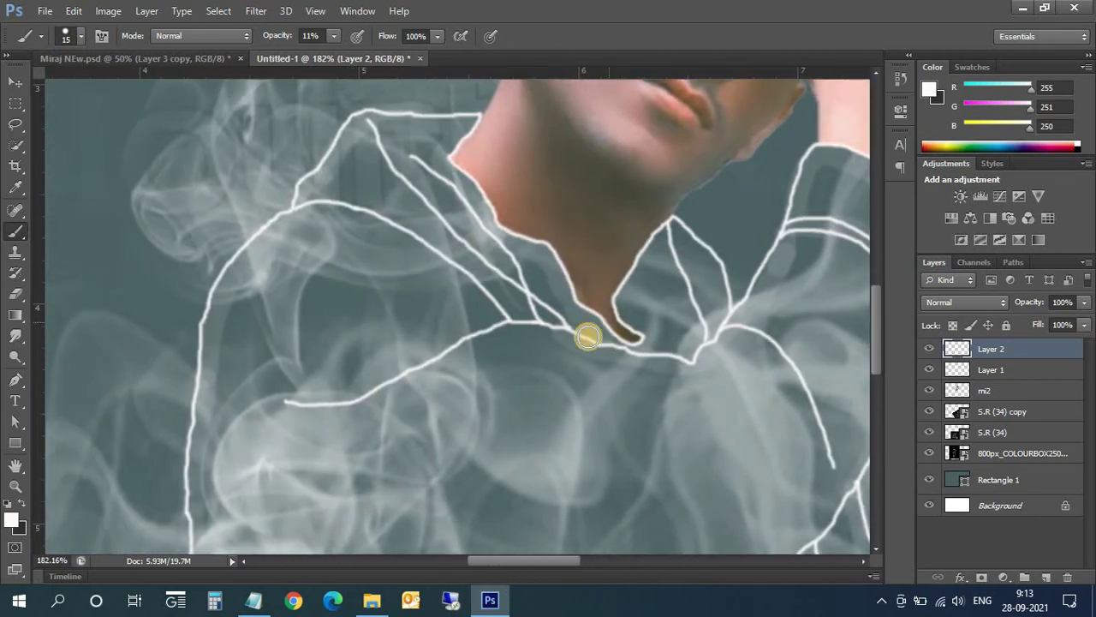
mouse_move(556, 332)
left_mouse_down()
mouse_move(509, 325)
mouse_move(436, 252)
mouse_move(384, 225)
mouse_move(316, 201)
mouse_move(291, 206)
left_mouse_up()
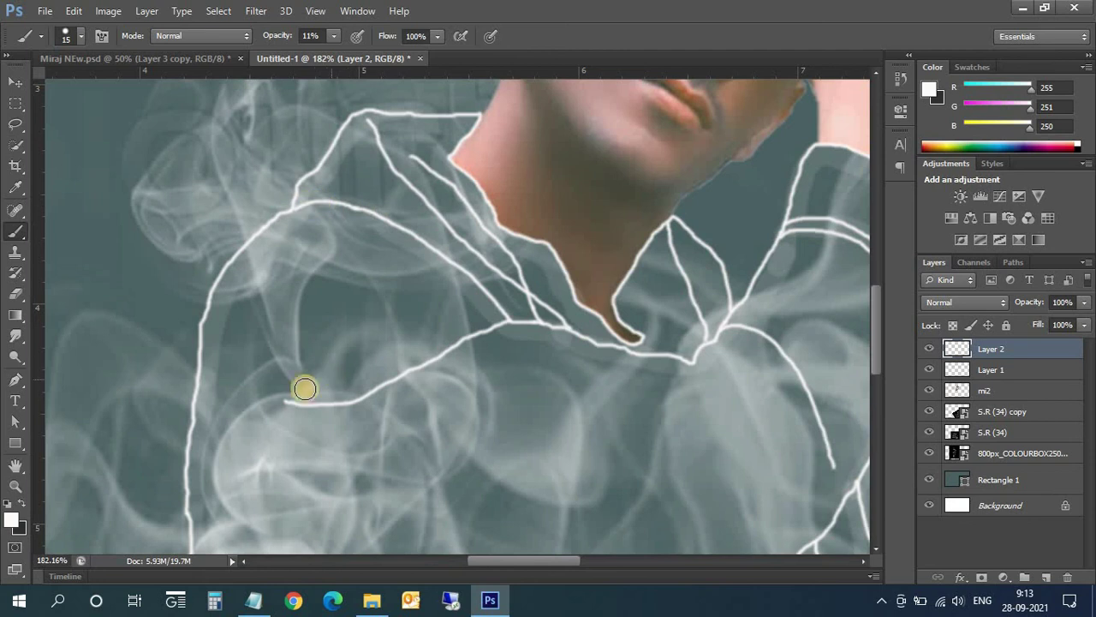
mouse_move(288, 397)
left_mouse_down()
mouse_move(371, 386)
mouse_move(506, 328)
mouse_move(620, 344)
mouse_move(575, 330)
mouse_move(533, 294)
mouse_move(424, 160)
mouse_move(557, 331)
mouse_move(536, 314)
mouse_move(433, 214)
mouse_move(375, 128)
left_mouse_up()
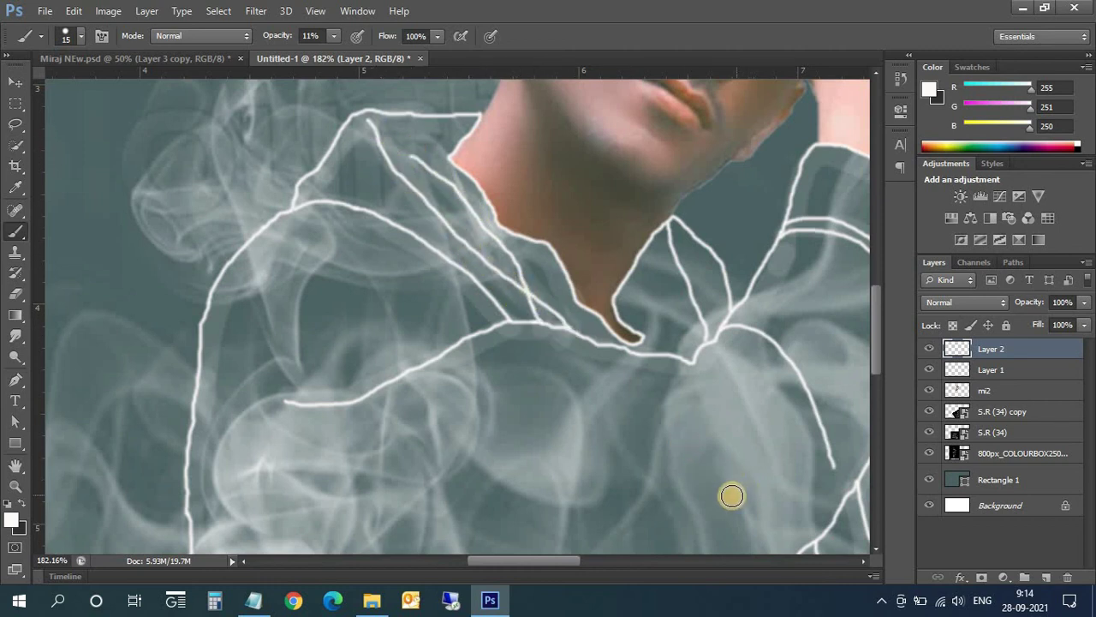
- Retrace the lower hem line and the vertical line below the hem in white
scroll(719, 497, "down", 1)
scroll(677, 479, "down", 1)
scroll(672, 466, "down", 1)
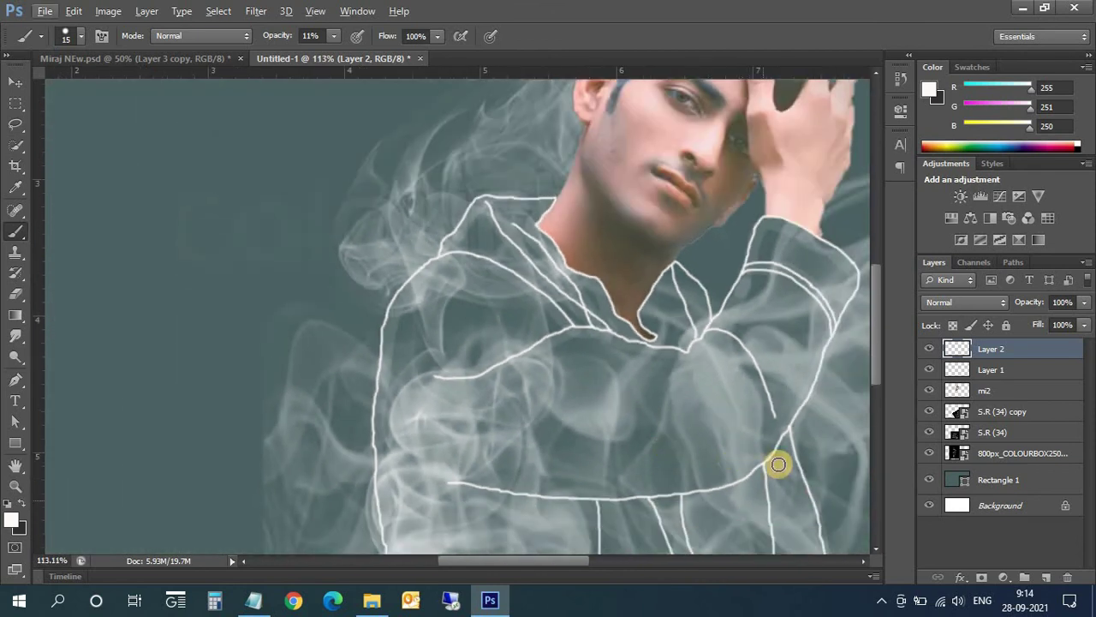
scroll(776, 465, "down", 2)
mouse_move(739, 412)
left_mouse_down()
mouse_move(568, 435)
mouse_move(479, 429)
left_mouse_up()
scroll(780, 457, "down", 2)
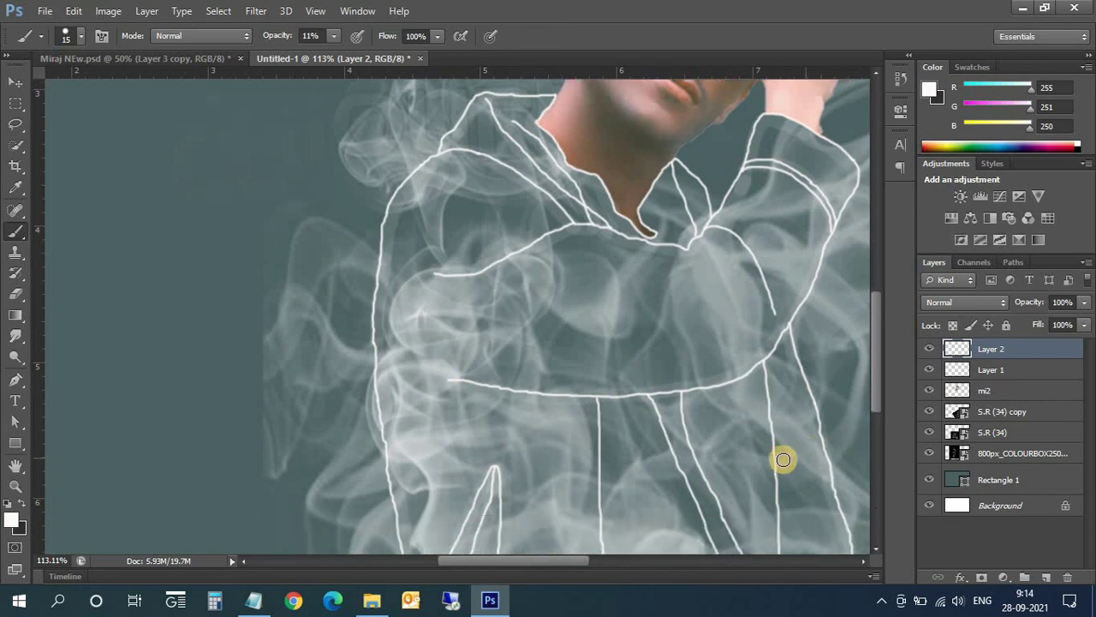
scroll(720, 448, "down", 2)
scroll(704, 406, "down", 1)
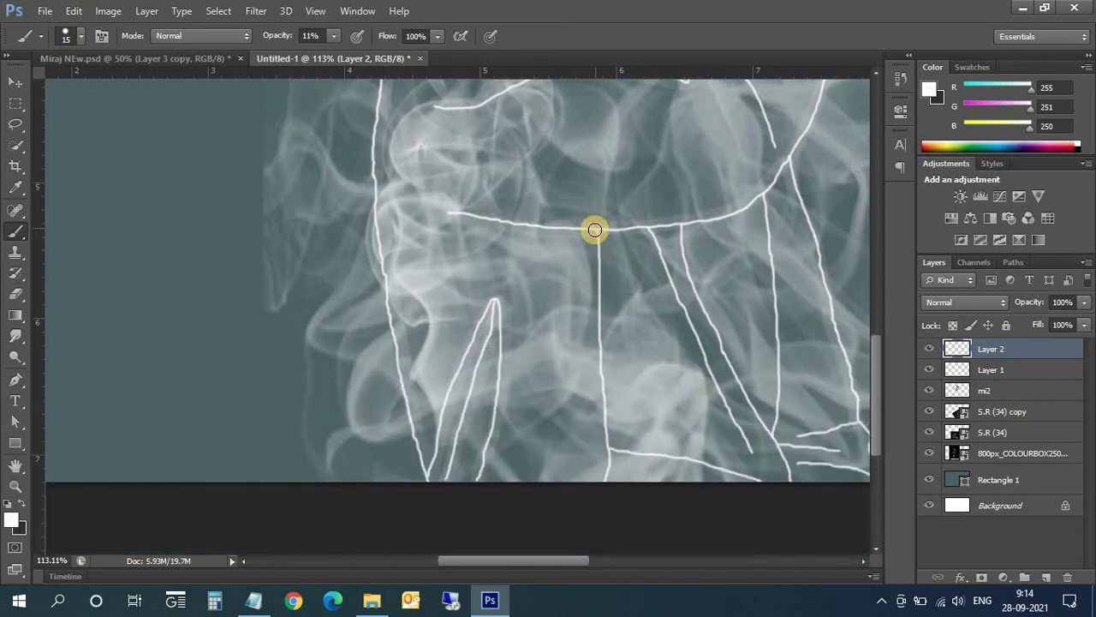
mouse_move(595, 228)
left_mouse_down()
mouse_move(607, 477)
mouse_move(702, 460)
mouse_move(759, 472)
mouse_move(652, 241)
mouse_move(682, 231)
mouse_move(698, 288)
mouse_move(790, 472)
mouse_move(832, 448)
mouse_move(802, 465)
mouse_move(853, 473)
left_mouse_up()
- Repaint the short lower-right lines and vertical fold, then zoom out to the whole image
left_click_drag(585, 561, 622, 560)
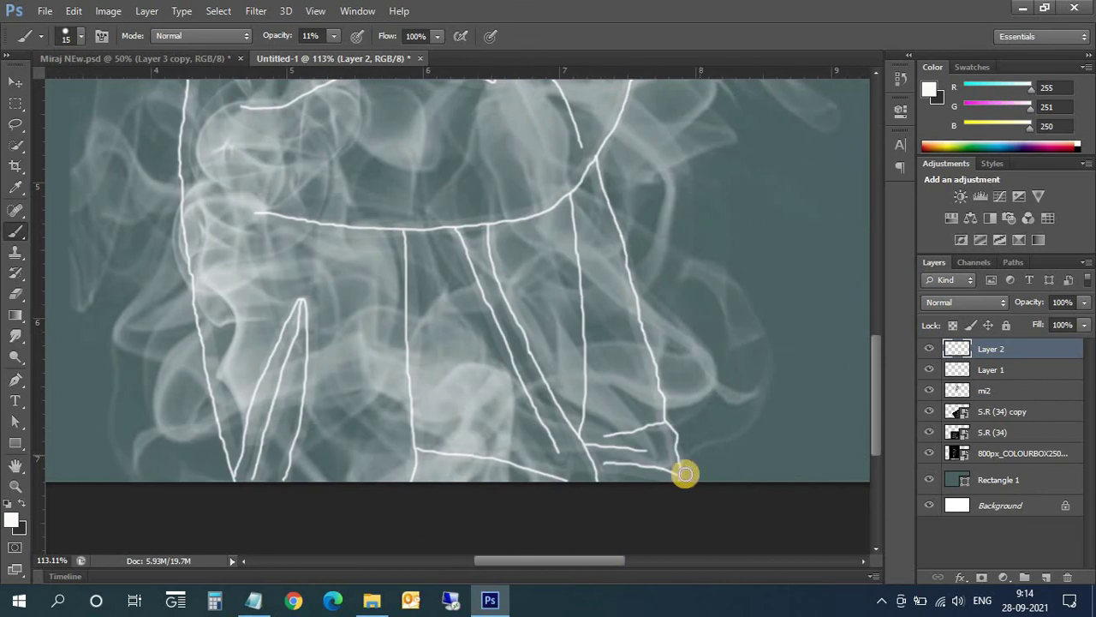
mouse_move(645, 453)
left_mouse_down()
mouse_move(594, 445)
mouse_move(600, 433)
mouse_move(665, 422)
left_mouse_up()
mouse_move(577, 429)
left_mouse_down()
mouse_move(588, 382)
mouse_move(571, 195)
left_mouse_up()
scroll(607, 386, "down", 1)
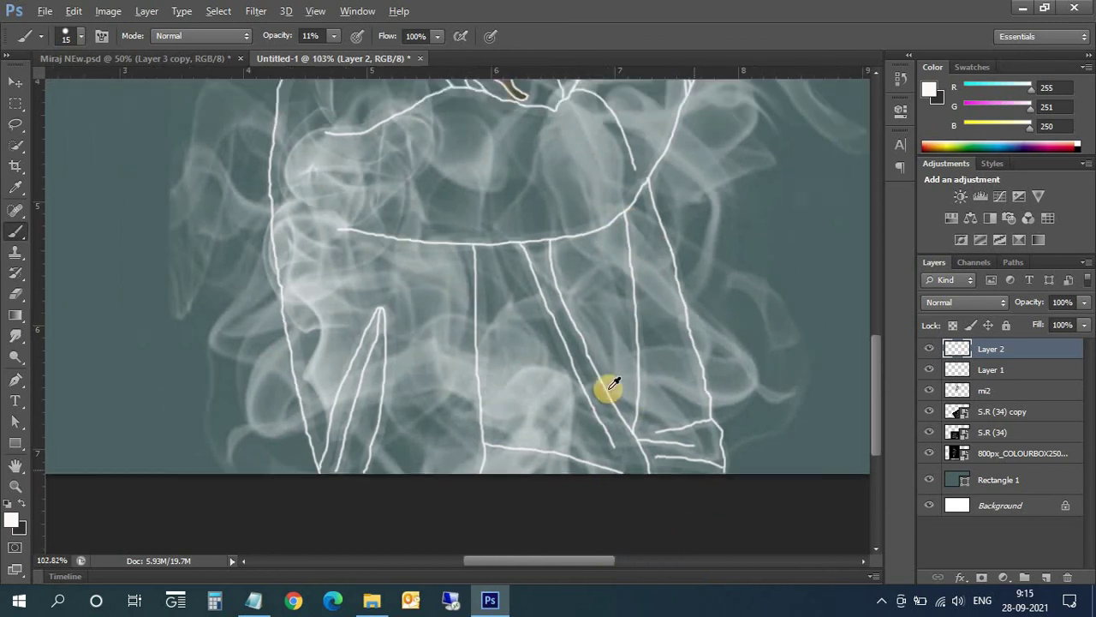
scroll(579, 331, "down", 2)
scroll(586, 331, "down", 2)
scroll(465, 360, "down", 2)
scroll(472, 363, "down", 1)
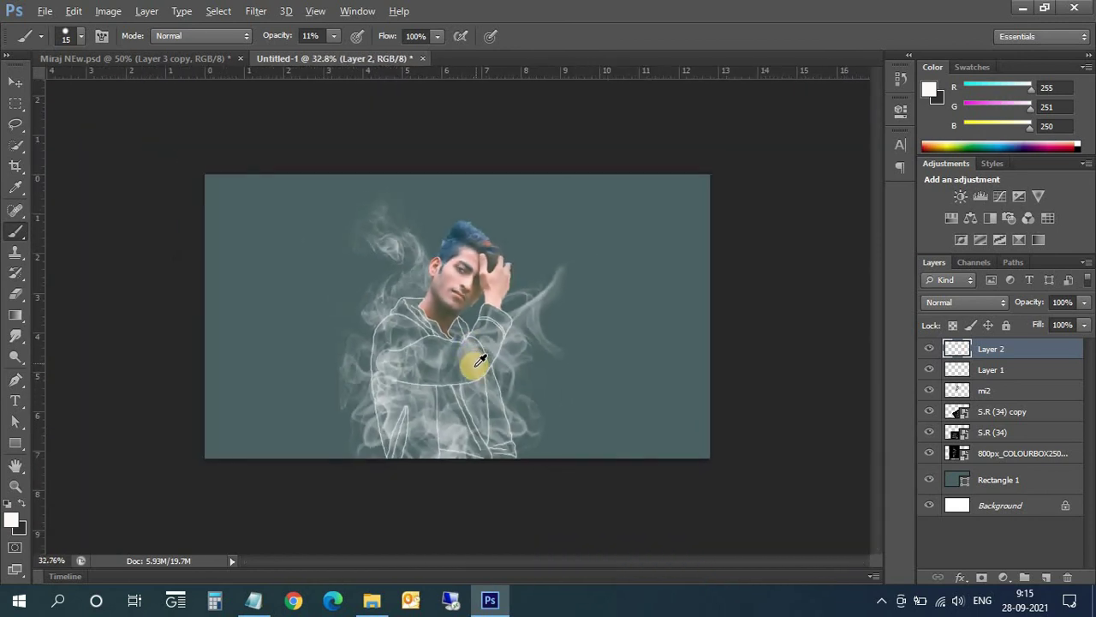
scroll(434, 363, "up", 2)
scroll(443, 389, "down", 1)
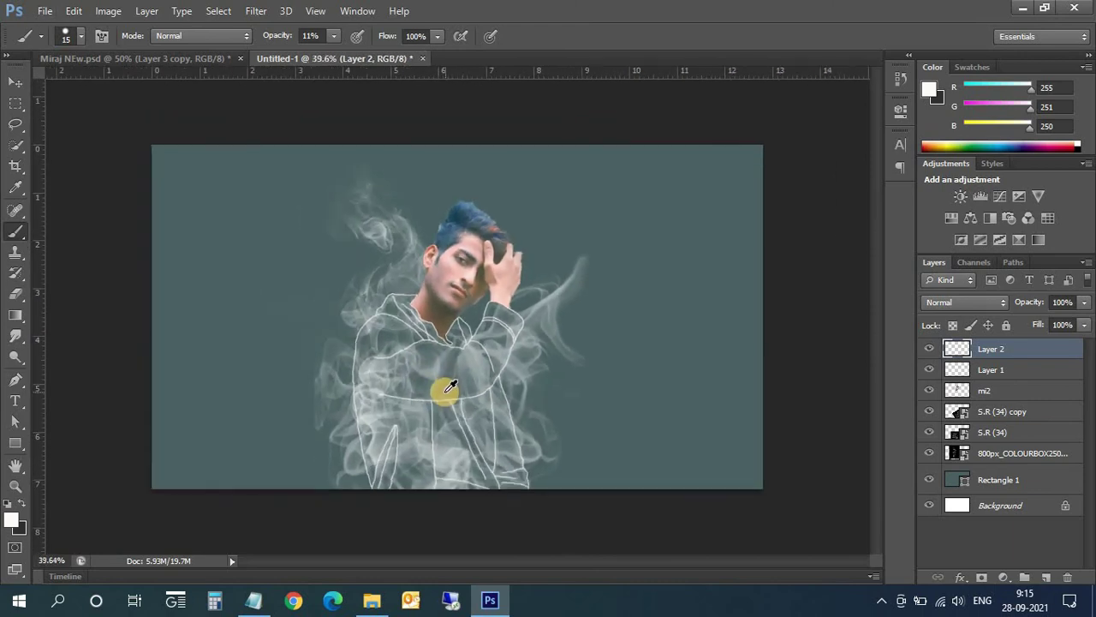
scroll(447, 386, "up", 3)
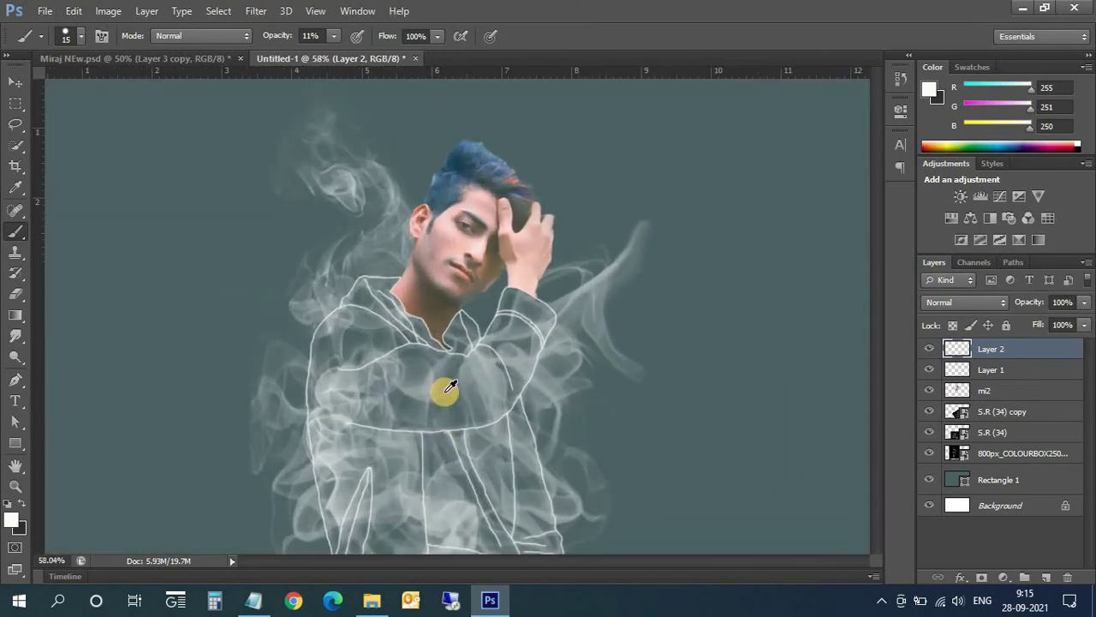
- Make Layer 1 active and set the foreground colour to skin tone e1afa8
left_click(994, 369)
left_click(11, 519)
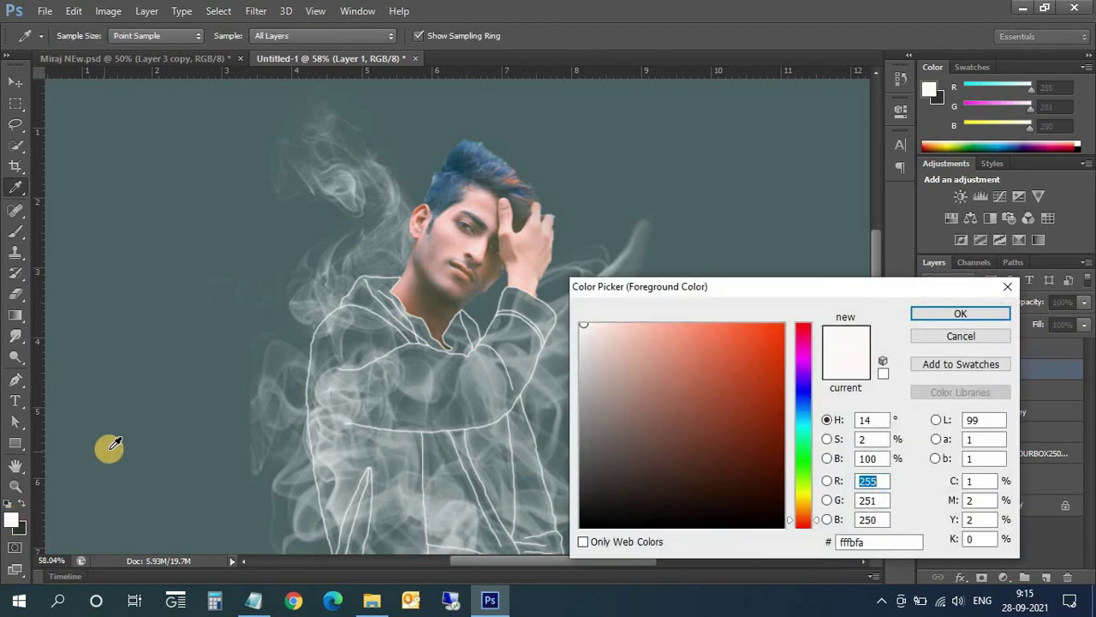
left_click(445, 259)
left_click(961, 315)
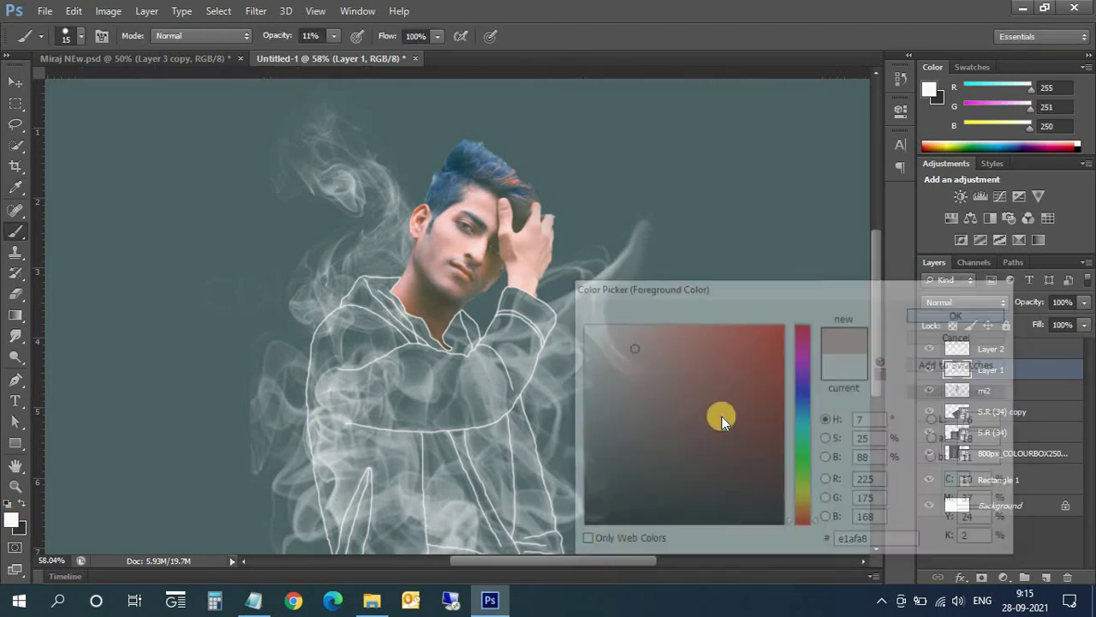
- Set the brush size to 3 px and zoom in on the neck area
scroll(539, 420, "up", 5)
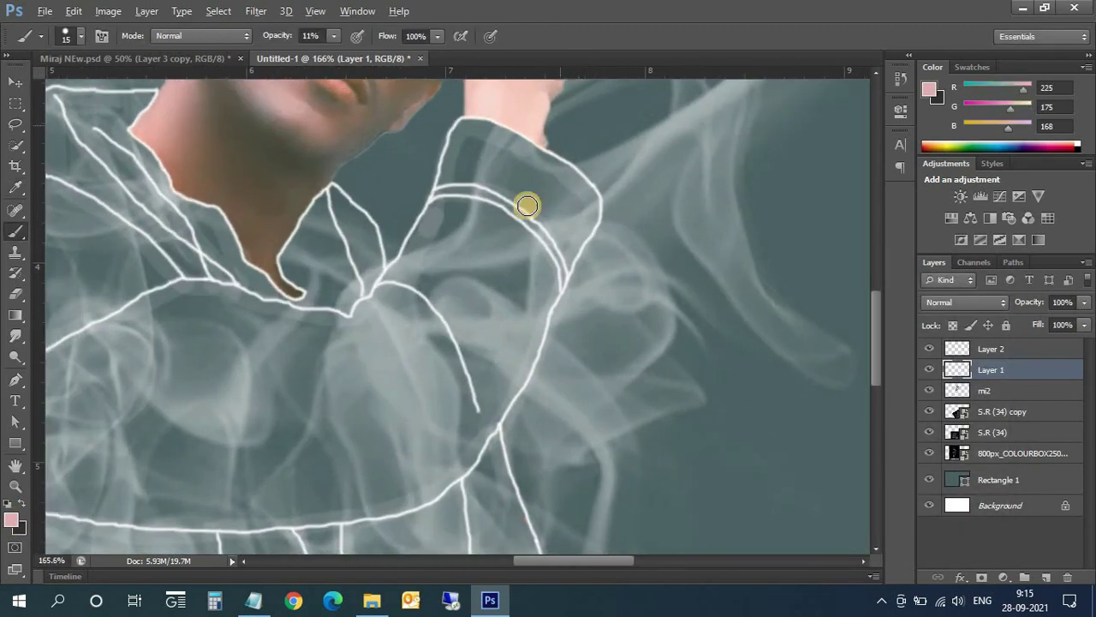
scroll(527, 206, "up", 2)
left_click(64, 34)
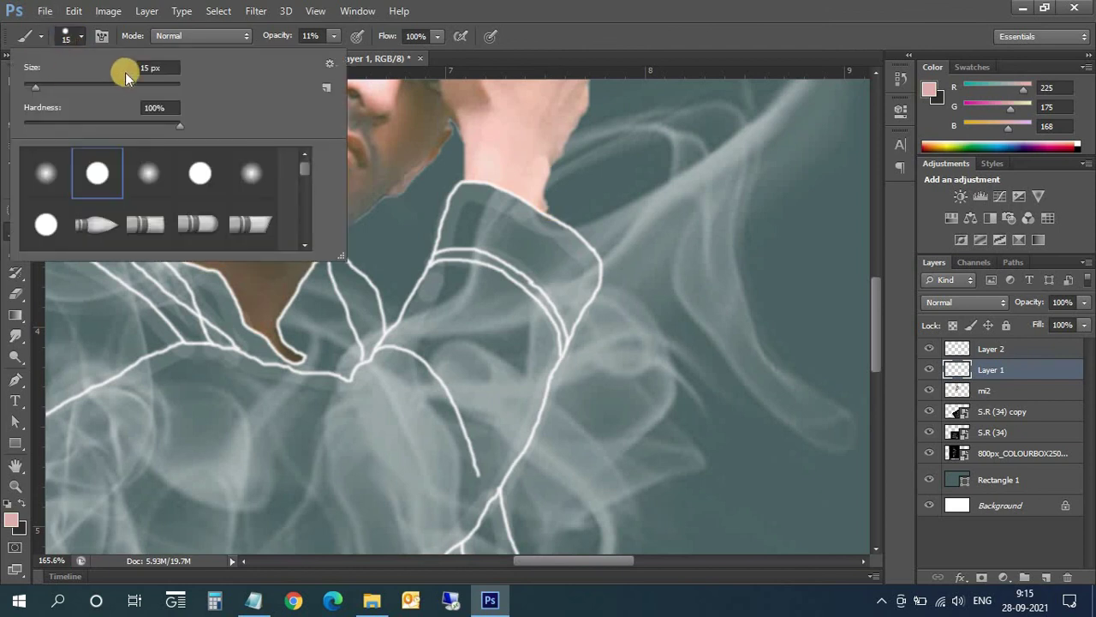
left_click(137, 68)
type("3")
key("Return")
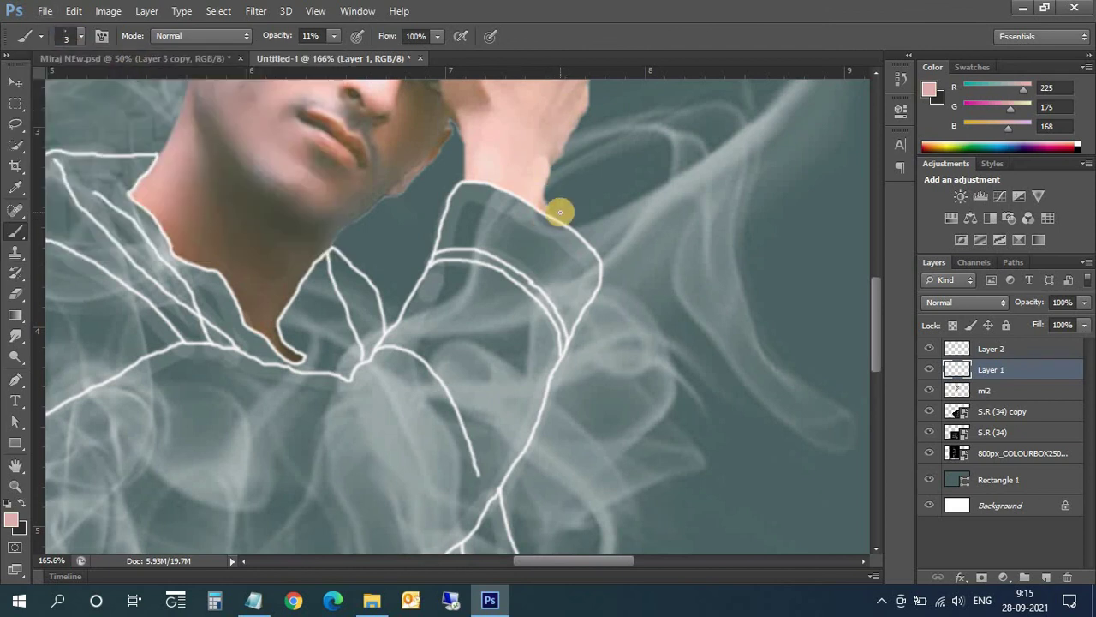
scroll(560, 211, "up", 2)
scroll(548, 211, "up", 2)
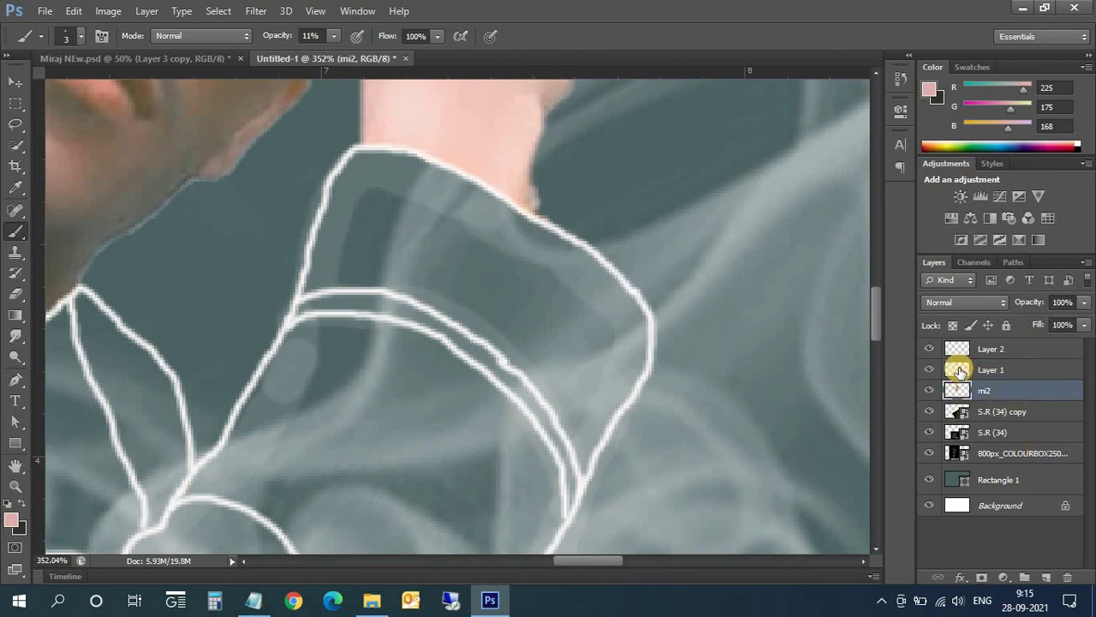
scroll(628, 228, "up", 2)
scroll(601, 215, "up", 2)
scroll(600, 215, "up", 1)
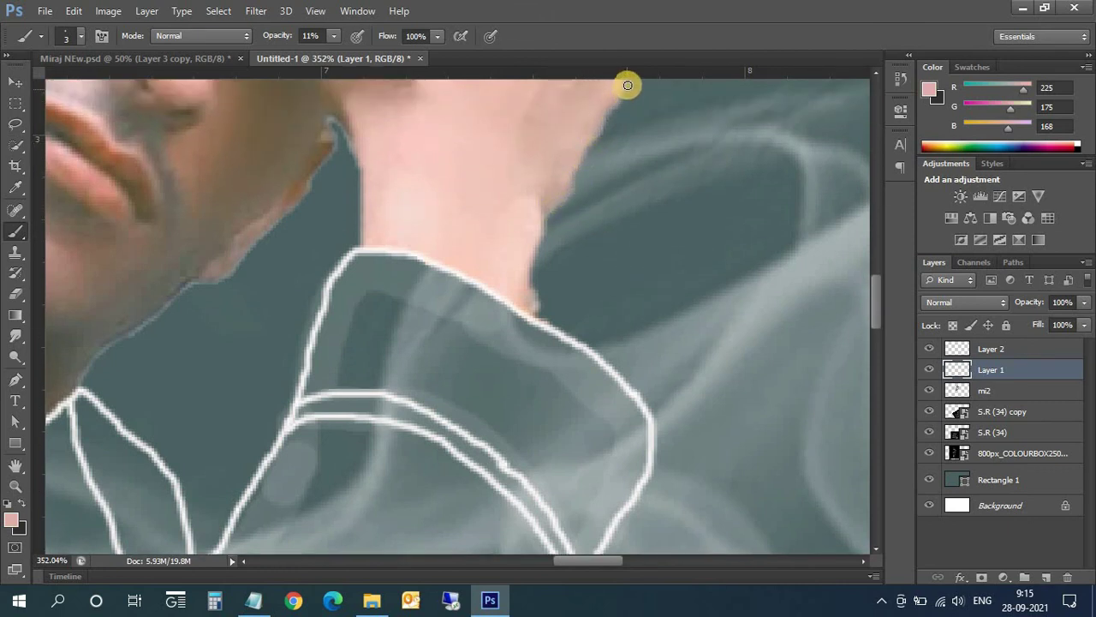
scroll(618, 109, "up", 1)
scroll(622, 129, "up", 1)
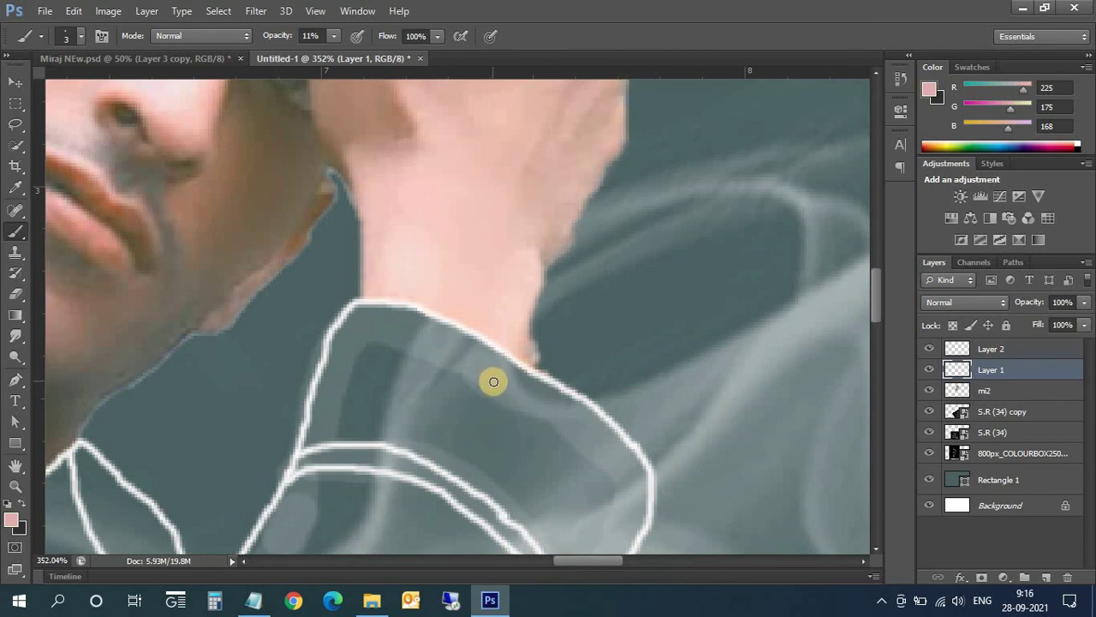
scroll(493, 381, "down", 3)
scroll(497, 423, "down", 2)
- Check the S.R (34) smoke layer, then make Layer 2 the working layer
left_click_drag(572, 561, 534, 560)
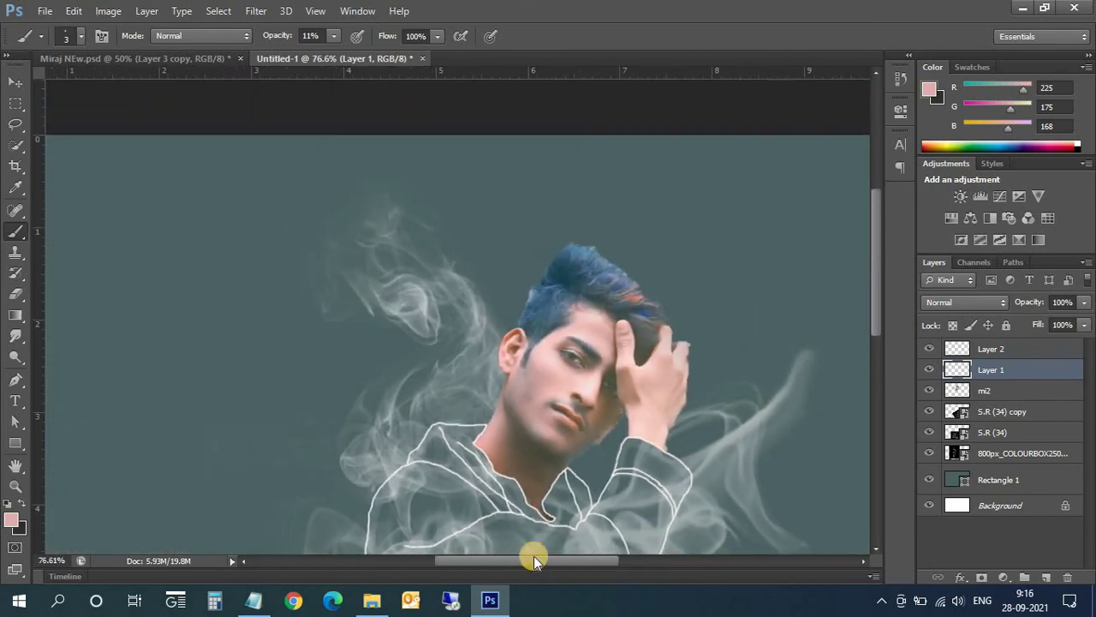
scroll(571, 465, "down", 1)
scroll(604, 441, "down", 2)
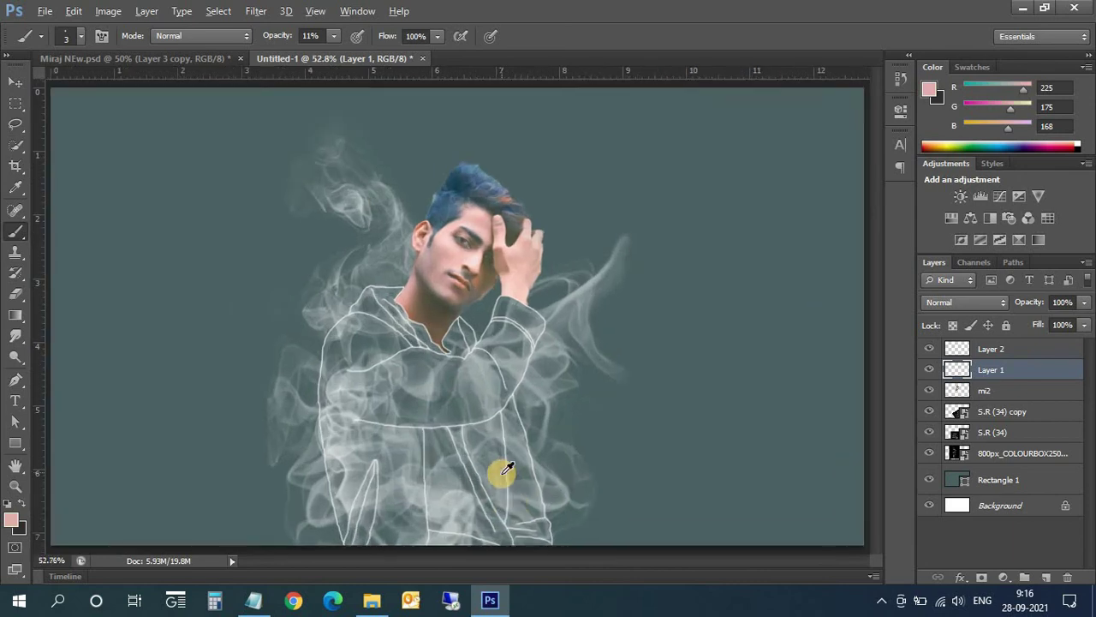
scroll(504, 466, "up", 2)
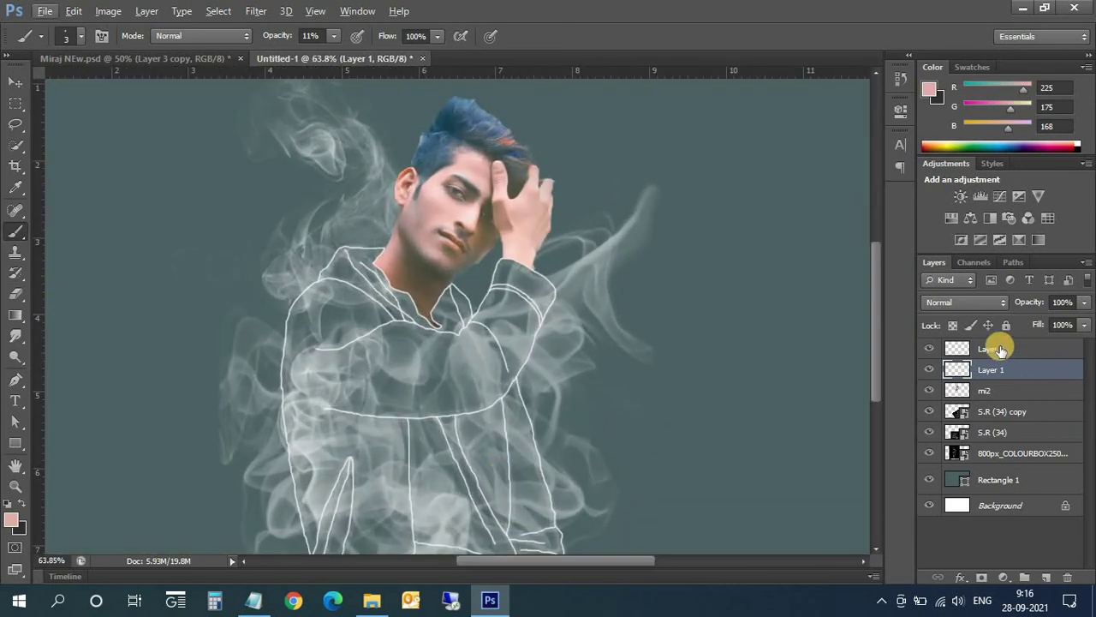
left_click(999, 349)
scroll(510, 398, "down", 1)
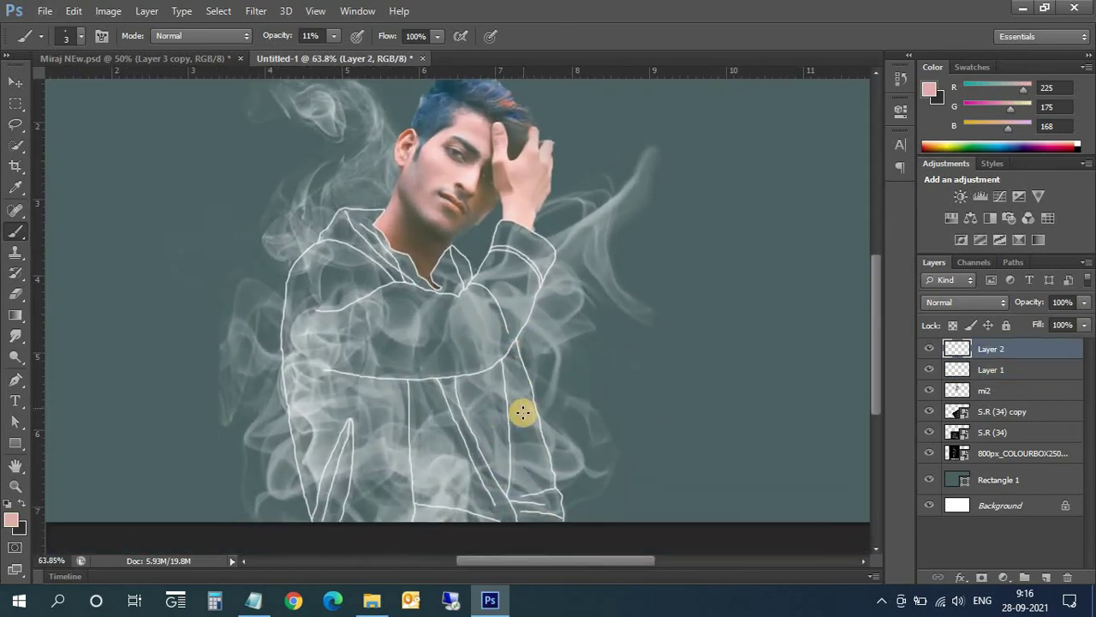
scroll(557, 513, "up", 1)
left_click_drag(583, 562, 555, 572)
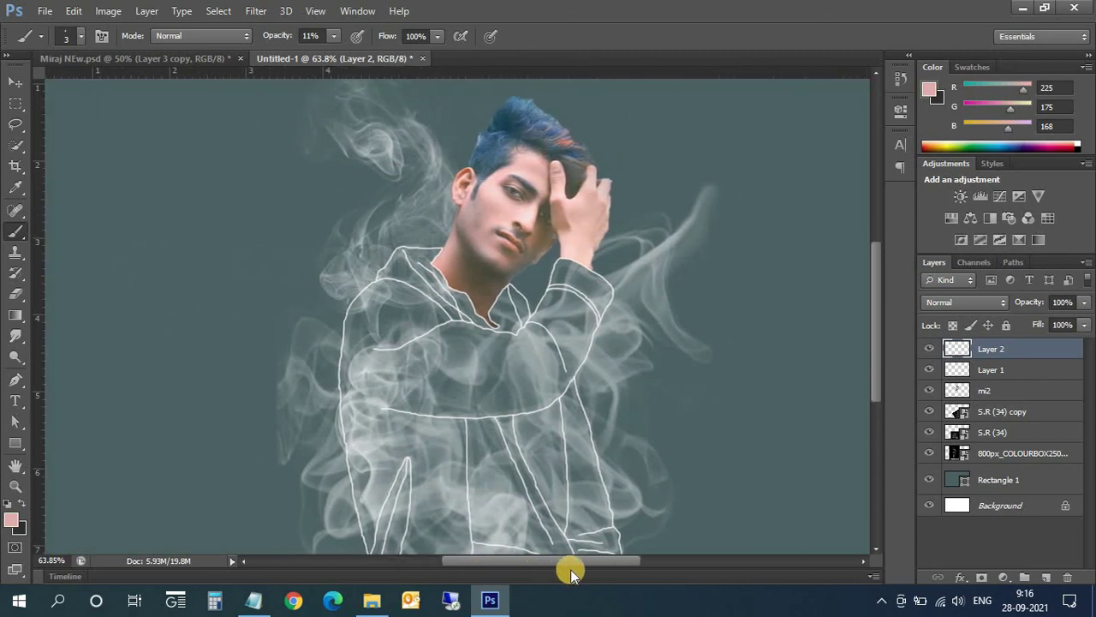
scroll(563, 436, "down", 2)
scroll(548, 450, "down", 1)
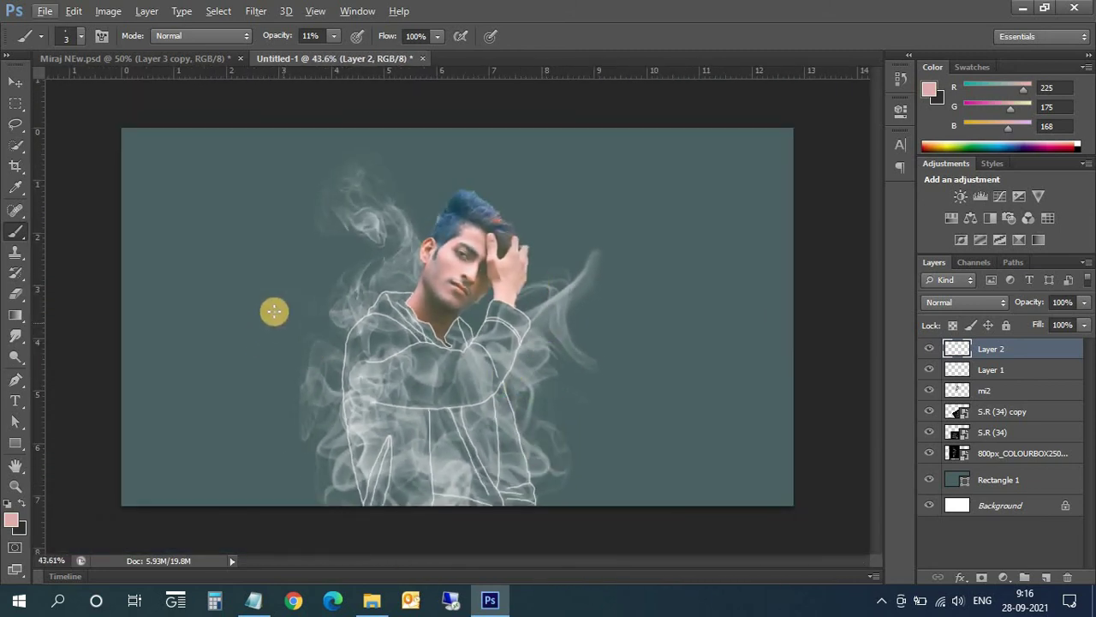
left_click(993, 430)
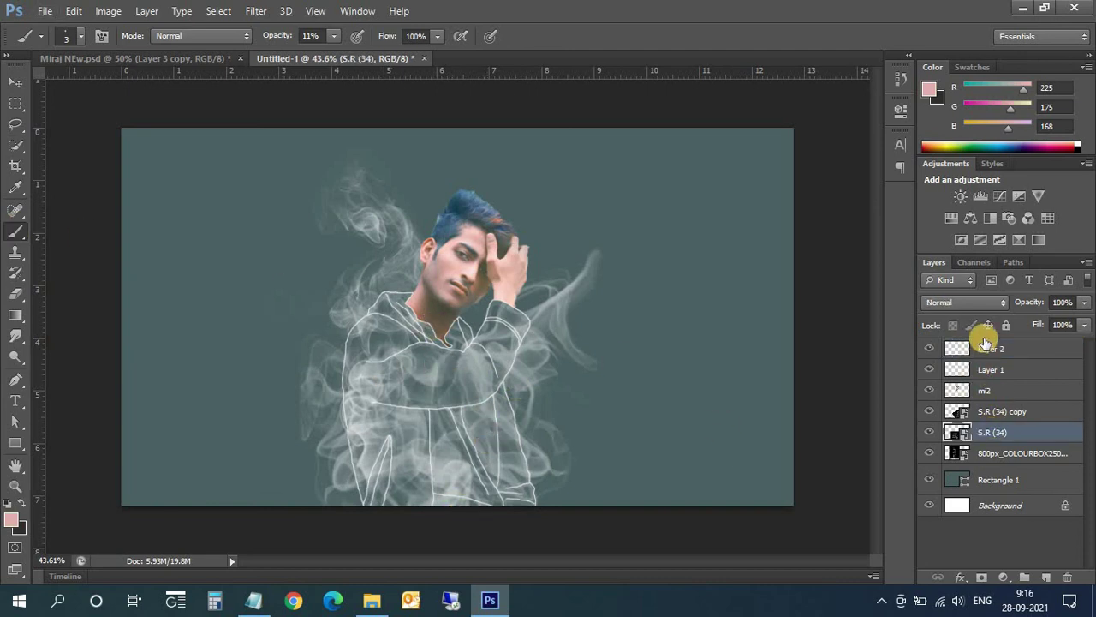
left_click(989, 348)
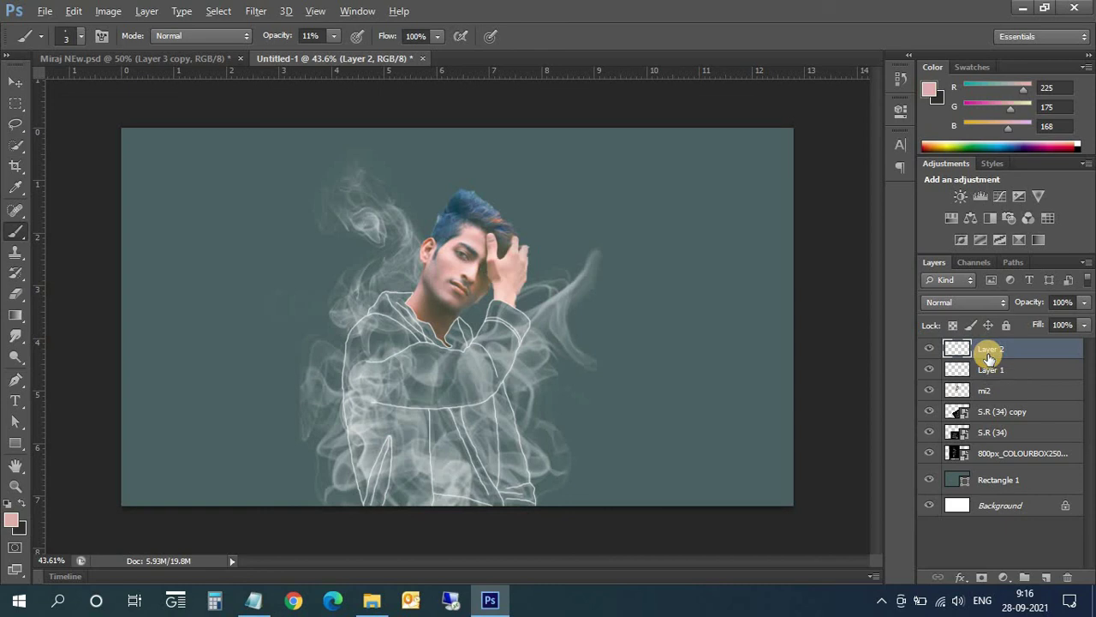
- Stamp all visible layers into Layer 3, duplicate it, and select Layer 3 copy
key("ctrl+shift+alt+e")
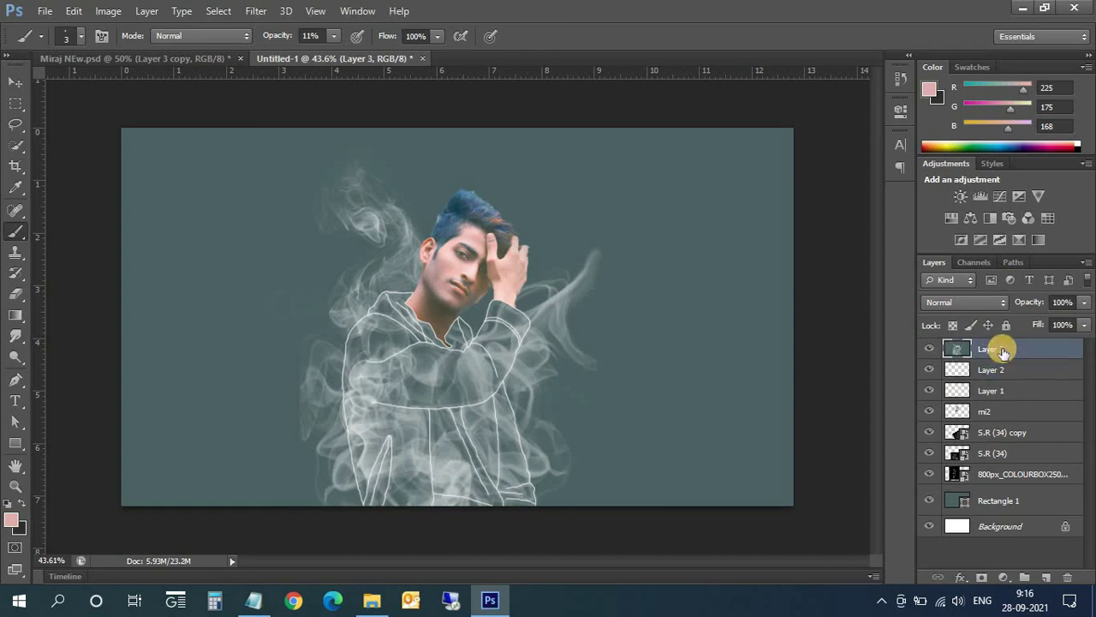
key("ctrl+j")
left_click(1003, 370)
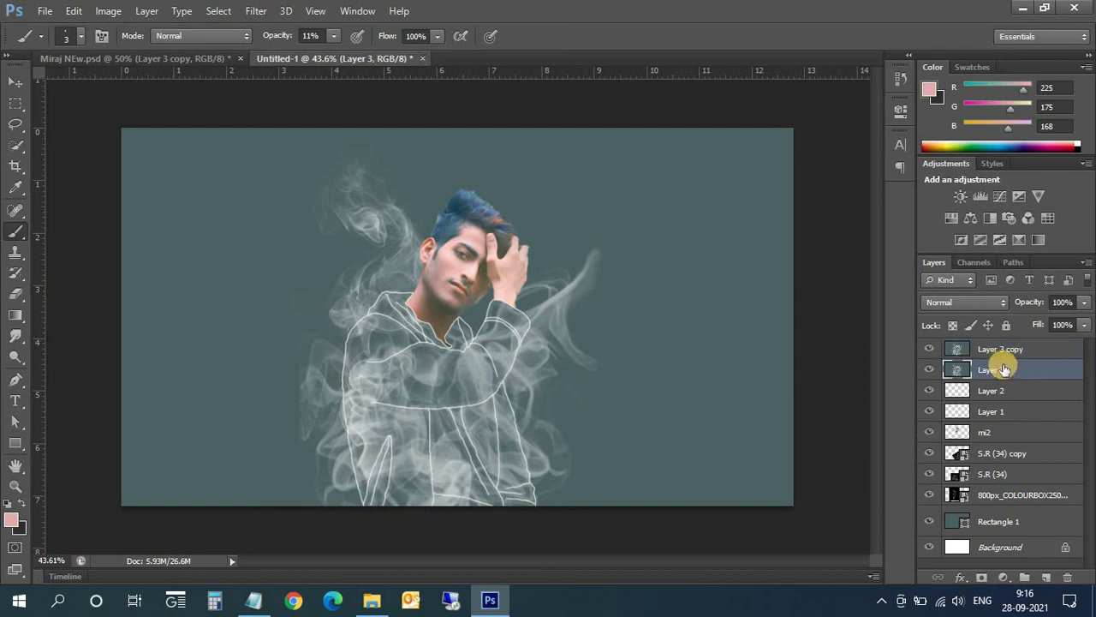
left_click(995, 350)
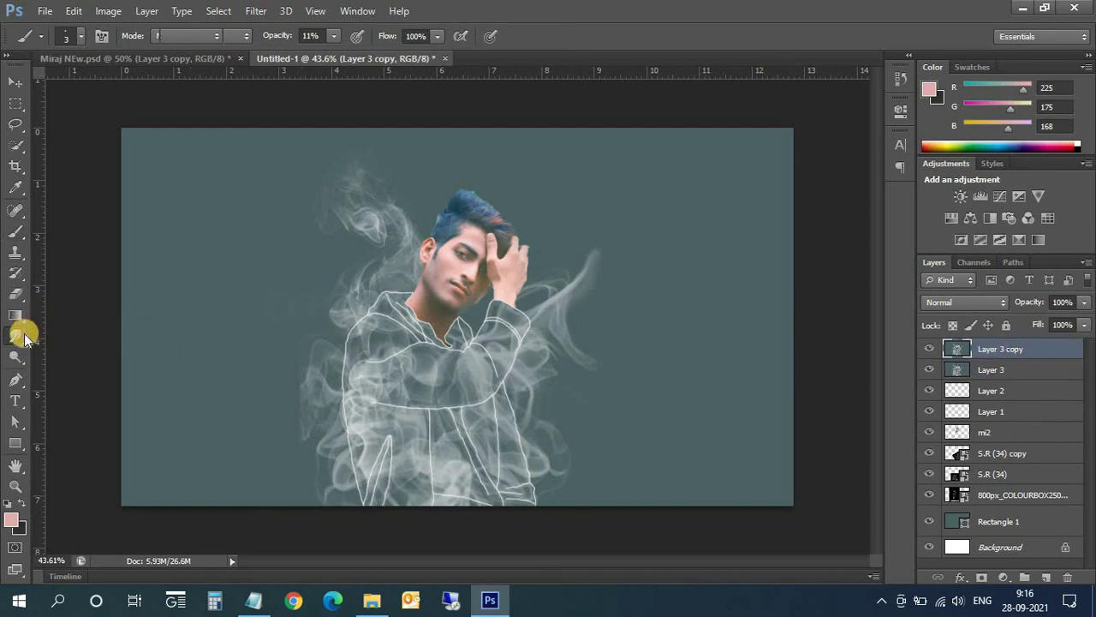
- Switch to the Smudge Tool at 50% strength with a near-white foreground colour
left_click_drag(24, 339, 74, 360)
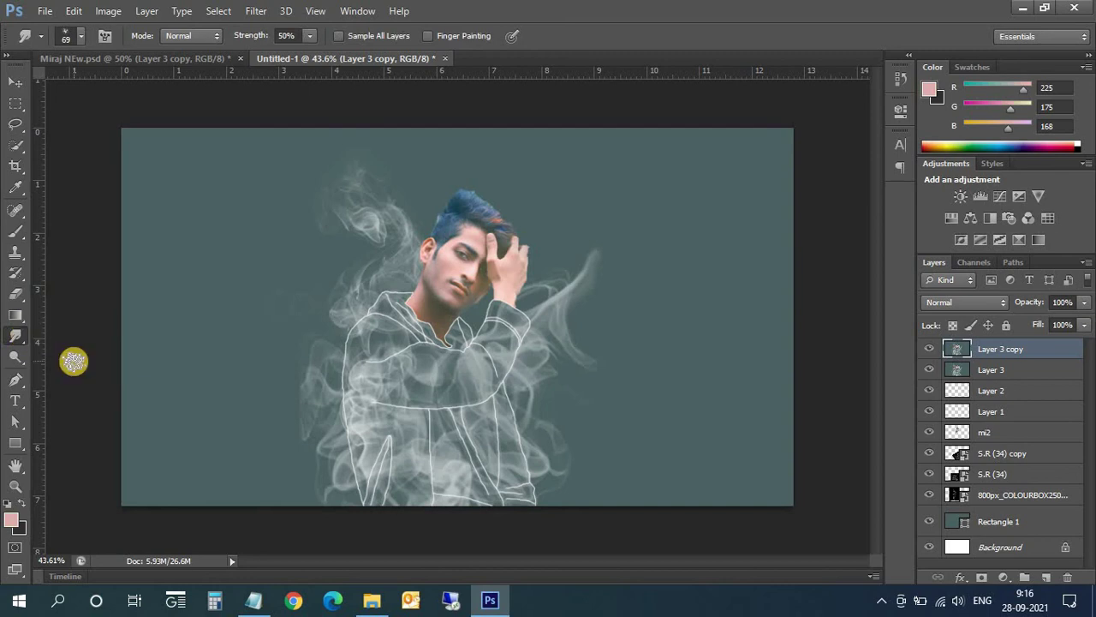
left_click(12, 519)
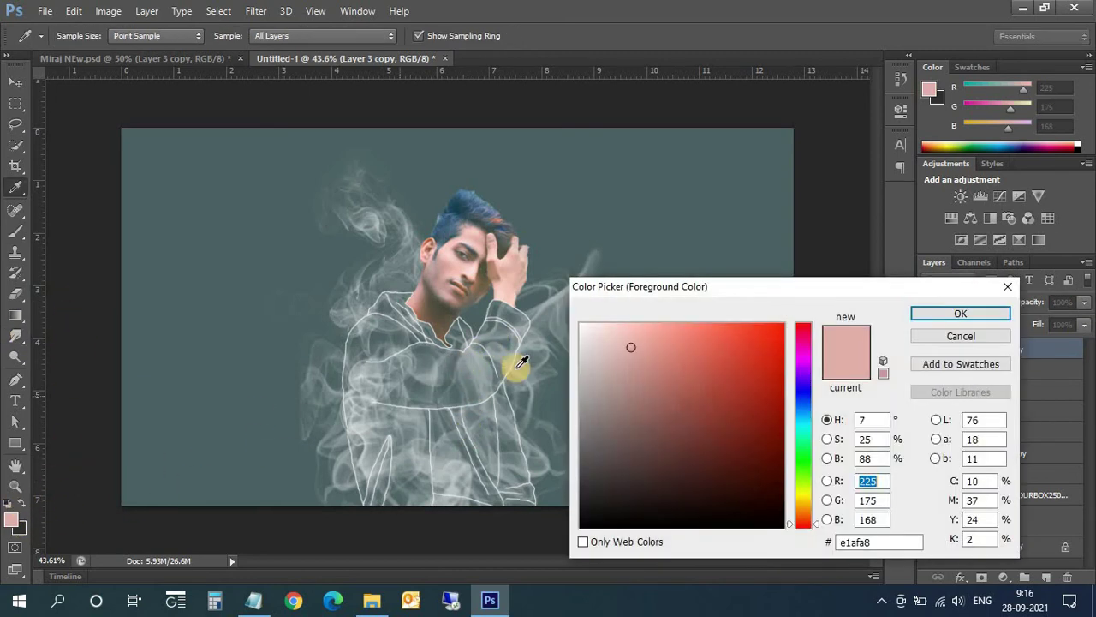
left_click(585, 324)
left_click(951, 313)
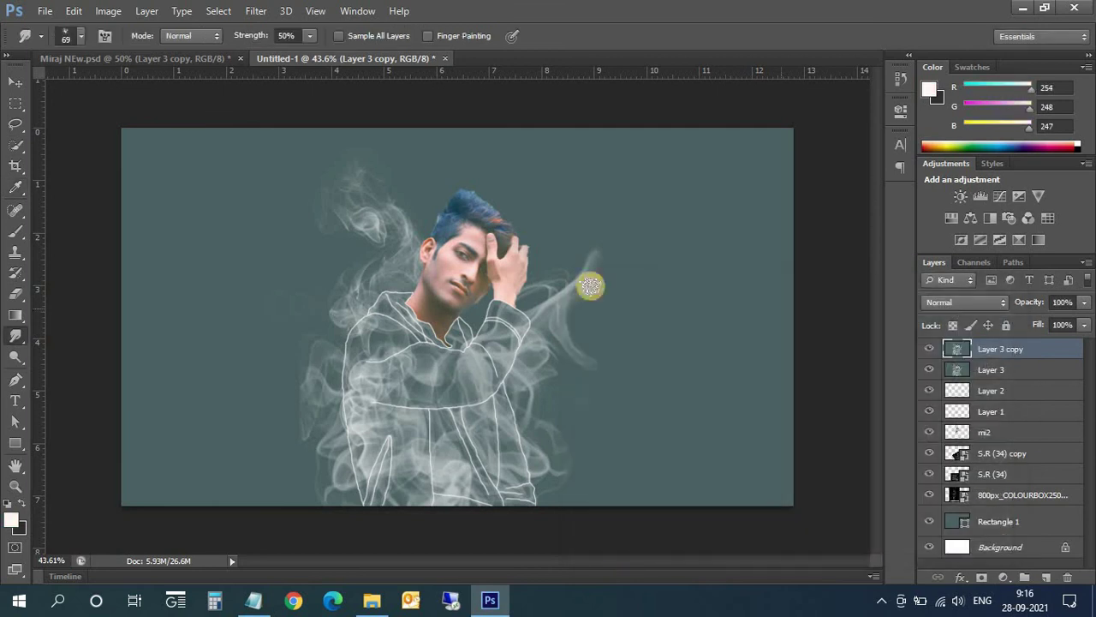
- Smear the top and left edges of the hair outward into wispy strands
scroll(505, 237, "up", 2)
scroll(514, 200, "up", 2)
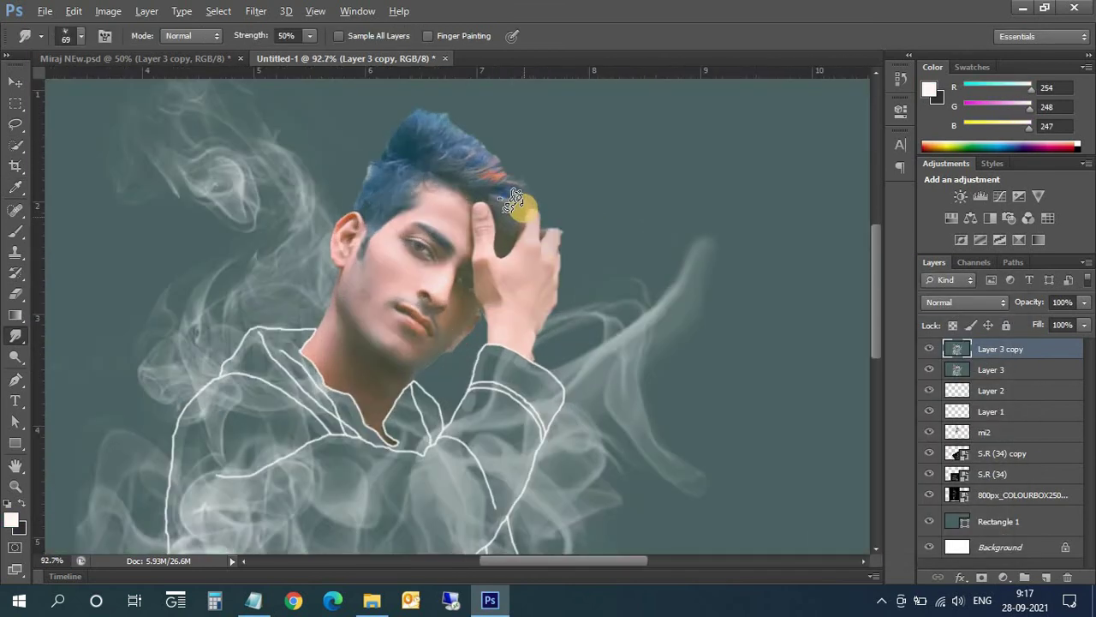
scroll(343, 139, "up", 2)
scroll(518, 210, "up", 2)
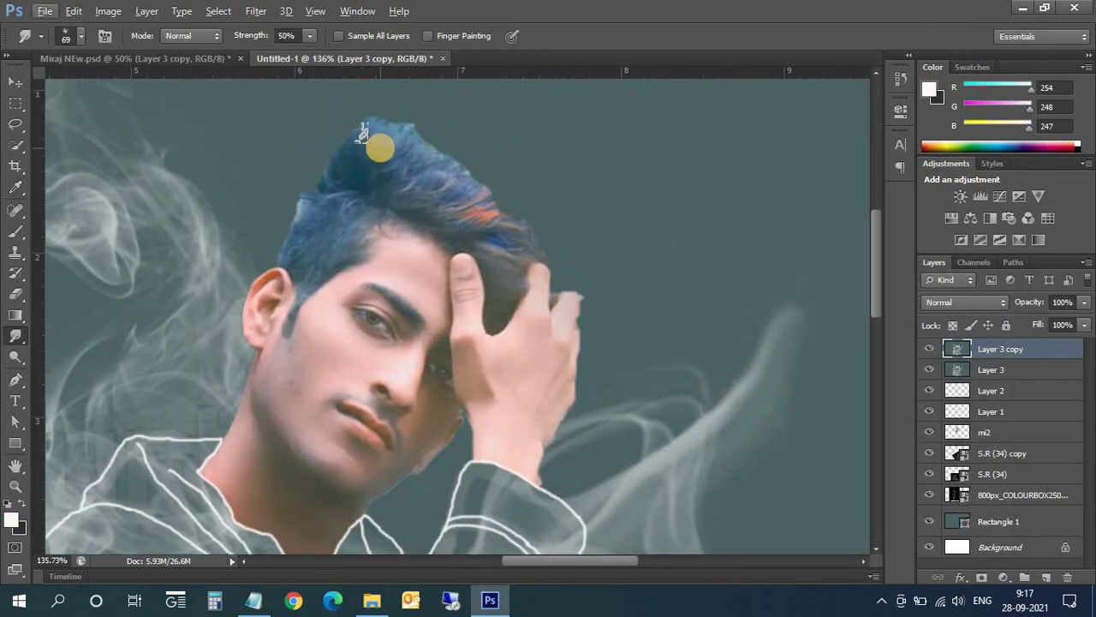
mouse_move(358, 134)
left_mouse_down()
mouse_move(345, 177)
mouse_move(396, 144)
mouse_move(430, 166)
mouse_move(440, 195)
mouse_move(473, 212)
mouse_move(464, 193)
mouse_move(491, 200)
mouse_move(505, 255)
mouse_move(368, 300)
mouse_move(423, 260)
left_mouse_up()
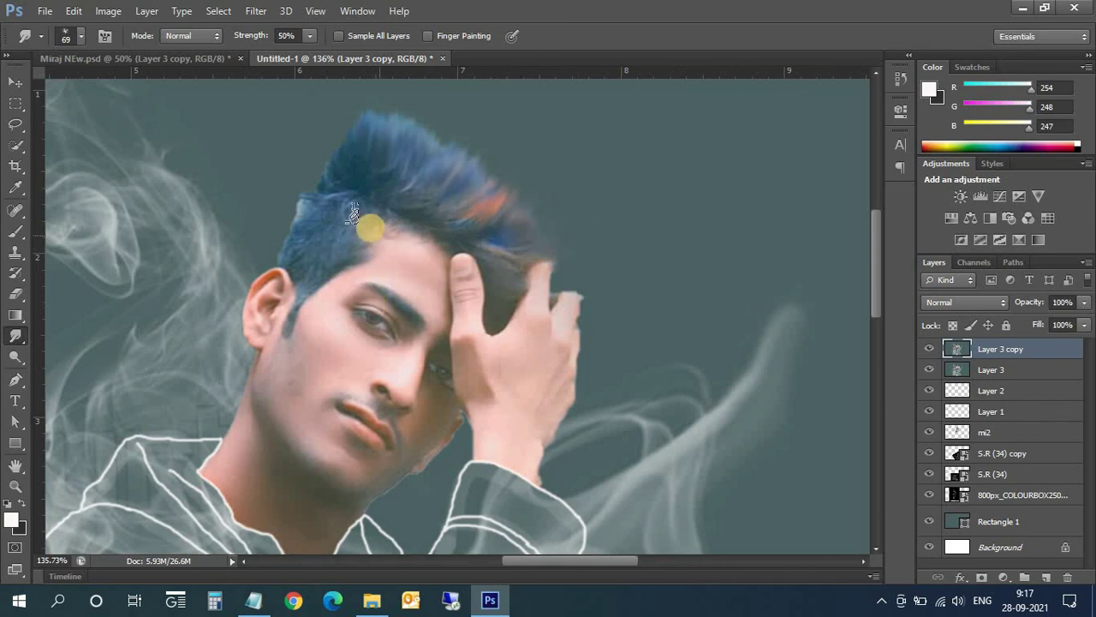
left_click_drag(306, 211, 225, 220)
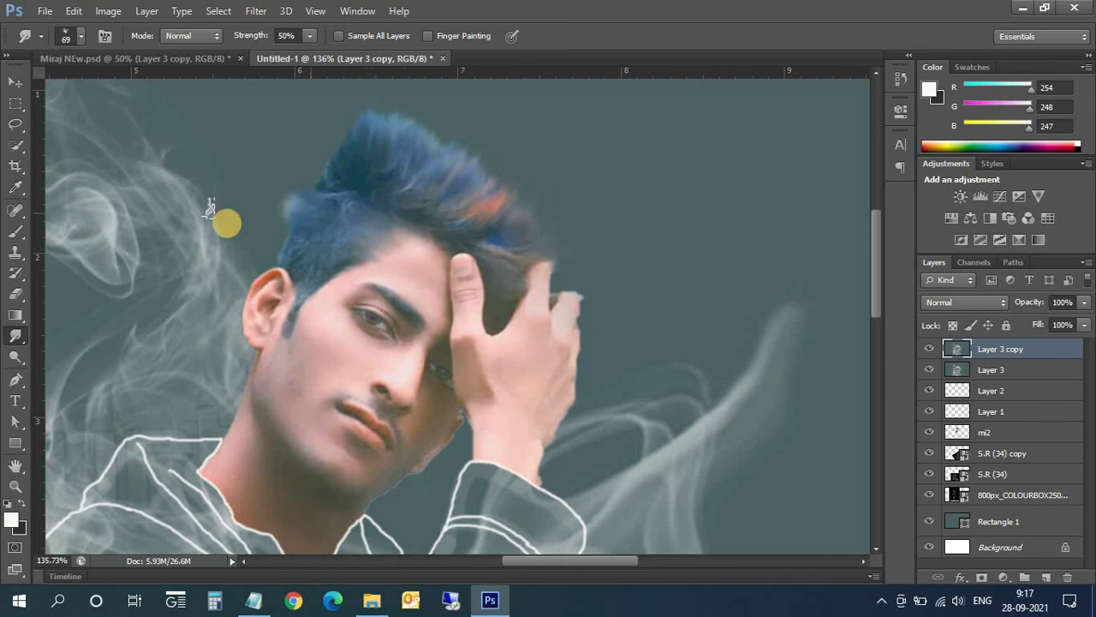
mouse_move(297, 181)
left_mouse_down()
mouse_move(245, 243)
mouse_move(308, 251)
mouse_move(294, 187)
mouse_move(233, 268)
mouse_move(262, 215)
mouse_move(360, 278)
left_mouse_up()
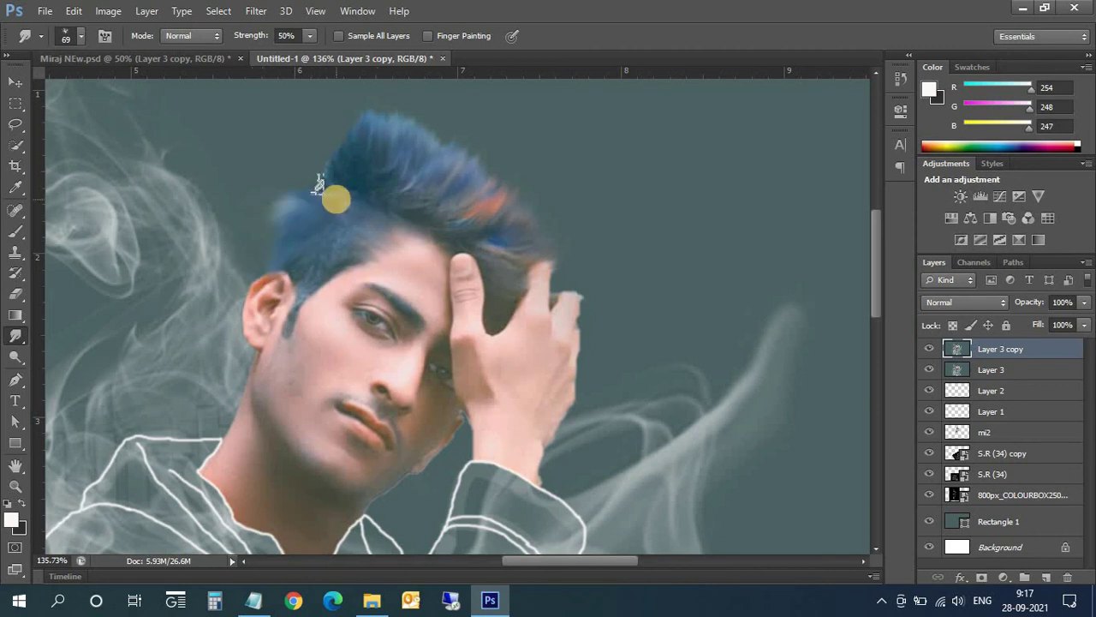
mouse_move(318, 184)
left_mouse_down()
mouse_move(313, 151)
mouse_move(337, 152)
mouse_move(335, 238)
mouse_move(345, 196)
left_mouse_up()
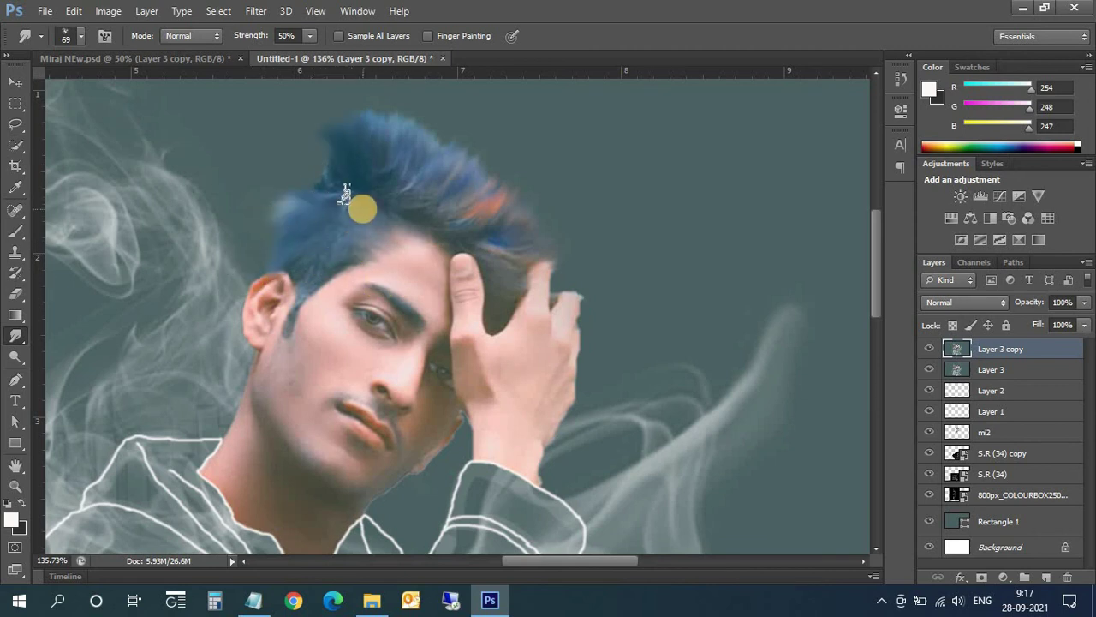
scroll(362, 244, "down", 3)
scroll(364, 248, "down", 1)
scroll(393, 317, "down", 1)
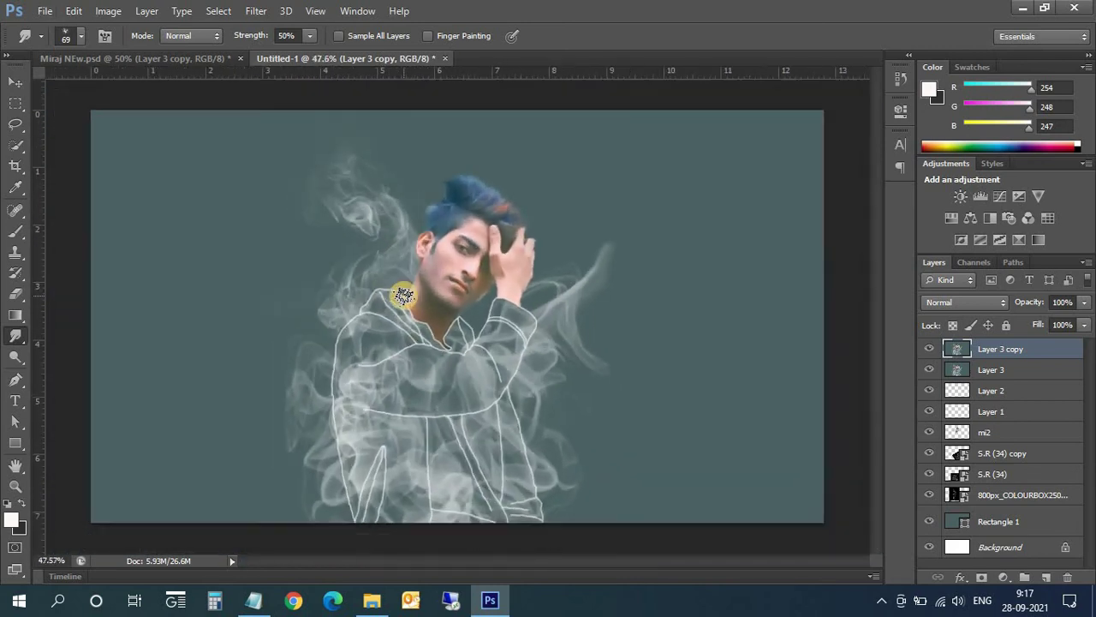
scroll(403, 295, "up", 1)
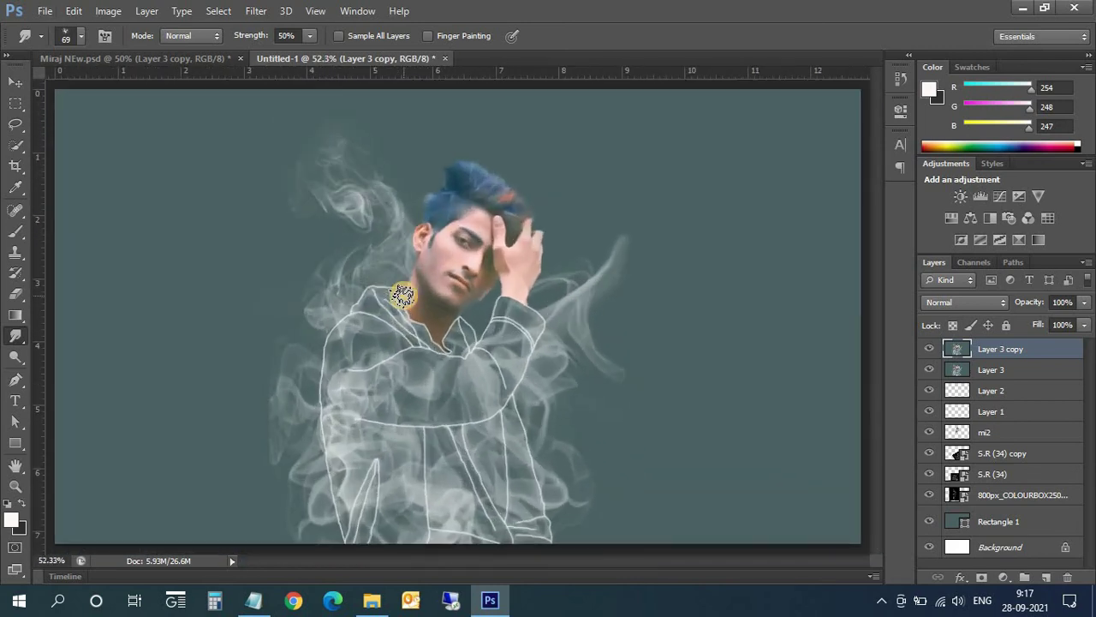
- Switch to the Dodge Tool at 50% exposure and lighten the background above the hair
left_click(14, 337)
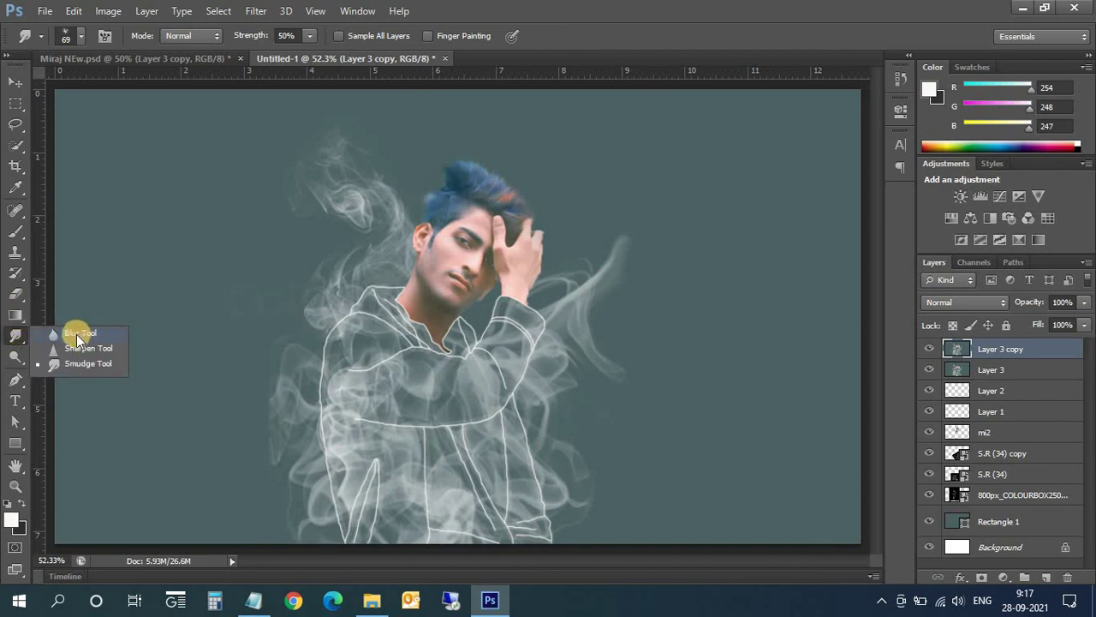
left_click(76, 340)
left_click(16, 357)
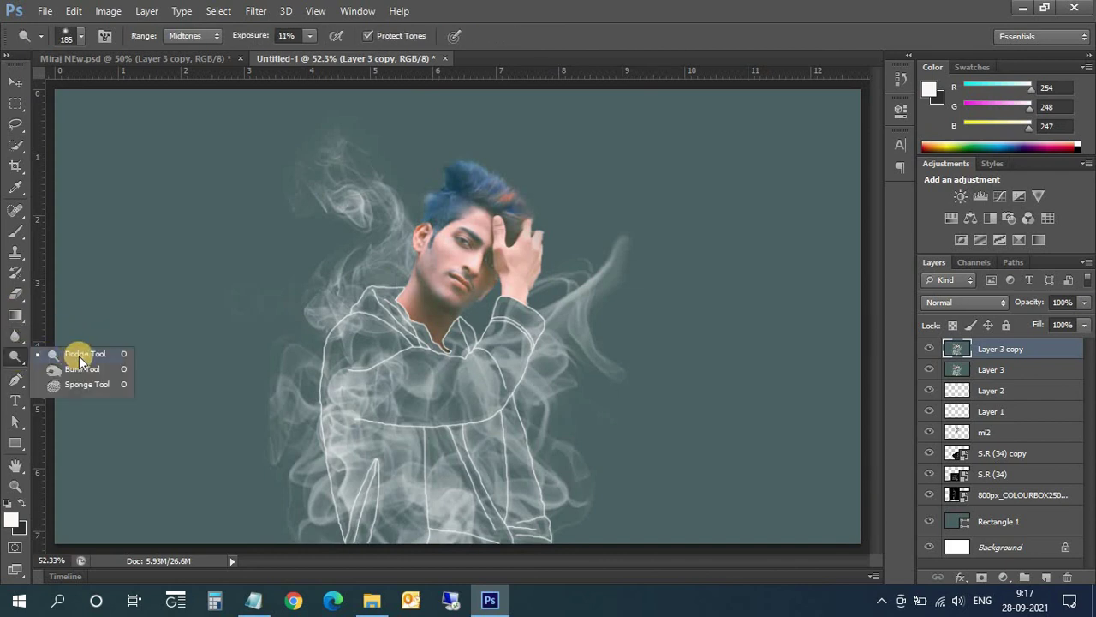
left_click(83, 355)
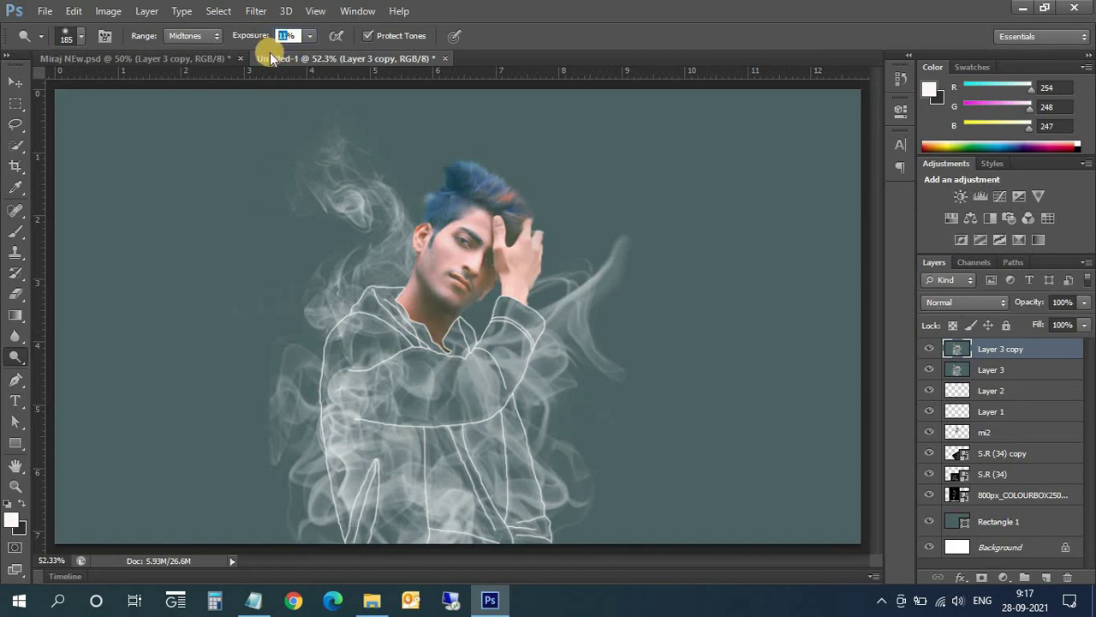
type("50")
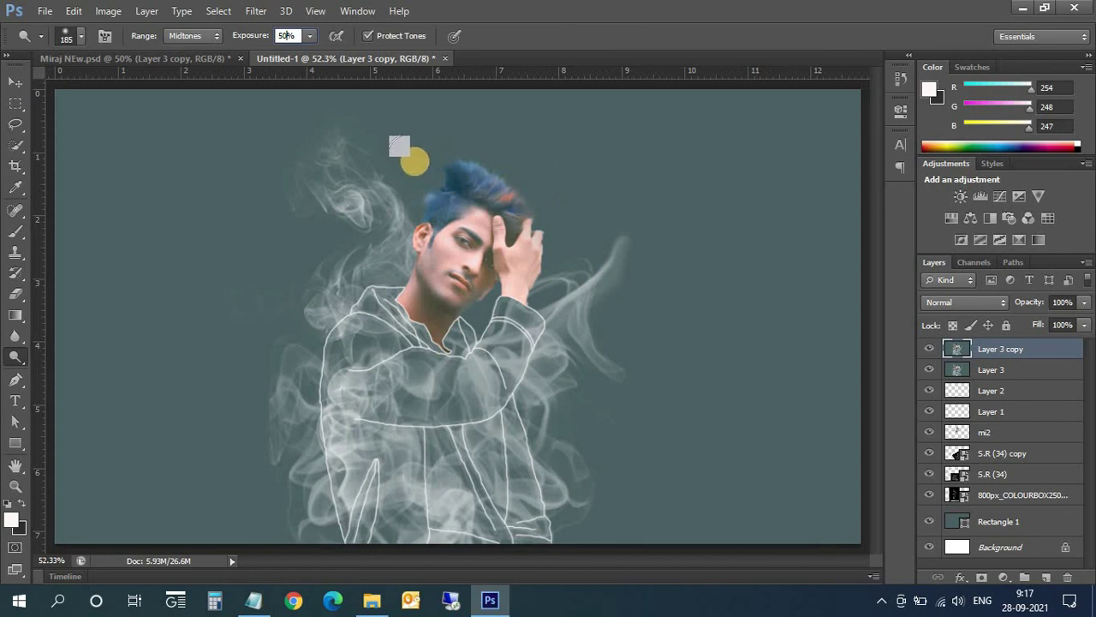
mouse_move(399, 145)
left_mouse_down()
mouse_move(449, 118)
mouse_move(469, 129)
mouse_move(544, 205)
mouse_move(606, 323)
mouse_move(591, 328)
mouse_move(582, 420)
mouse_move(578, 507)
mouse_move(588, 509)
mouse_move(583, 430)
mouse_move(619, 311)
mouse_move(596, 239)
mouse_move(512, 140)
mouse_move(411, 146)
mouse_move(406, 172)
left_mouse_up()
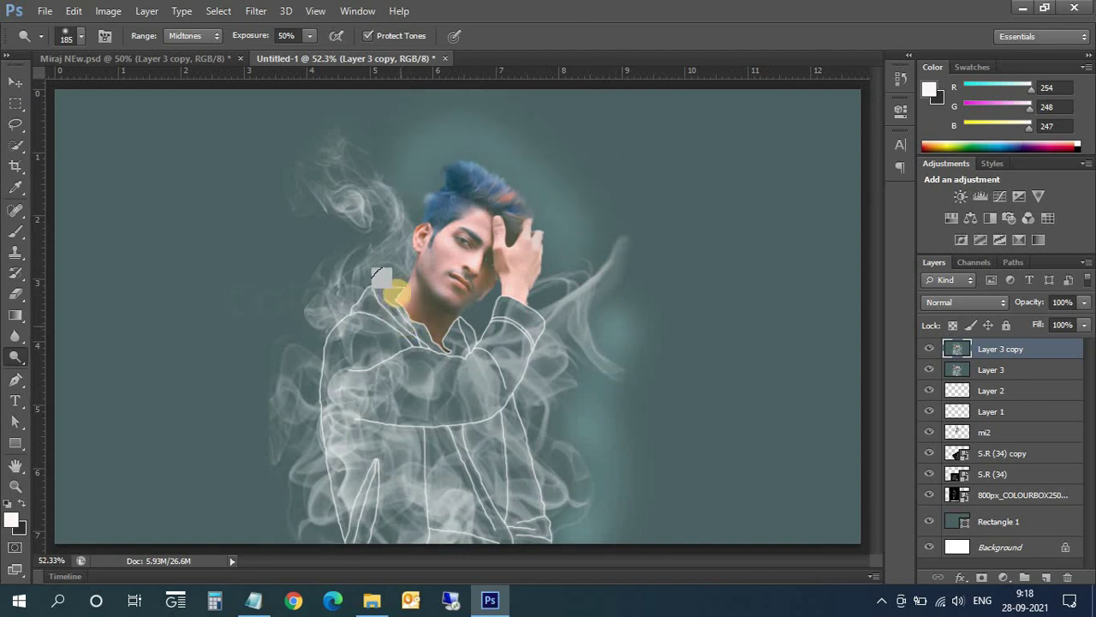
- Lower exposure to 30% and dodge a soft halo around the whole figure
left_click(284, 35)
type("30")
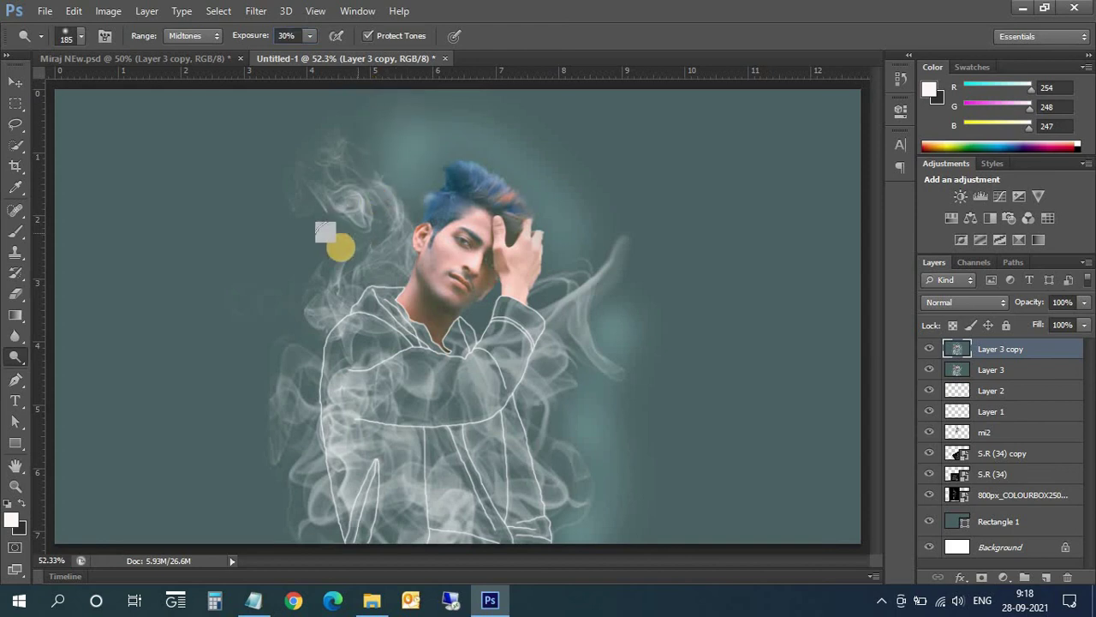
mouse_move(296, 351)
left_mouse_down()
mouse_move(288, 499)
mouse_move(250, 507)
mouse_move(263, 318)
mouse_move(225, 471)
mouse_move(298, 534)
mouse_move(282, 252)
mouse_move(406, 162)
mouse_move(362, 110)
mouse_move(502, 111)
mouse_move(580, 201)
mouse_move(572, 220)
mouse_move(597, 318)
mouse_move(588, 460)
mouse_move(607, 318)
mouse_move(544, 162)
mouse_move(425, 92)
mouse_move(539, 188)
mouse_move(347, 107)
mouse_move(317, 208)
mouse_move(228, 311)
mouse_move(245, 305)
mouse_move(231, 467)
mouse_move(213, 489)
mouse_move(588, 470)
mouse_move(587, 411)
mouse_move(575, 520)
mouse_move(409, 171)
mouse_move(471, 117)
mouse_move(576, 281)
left_mouse_up()
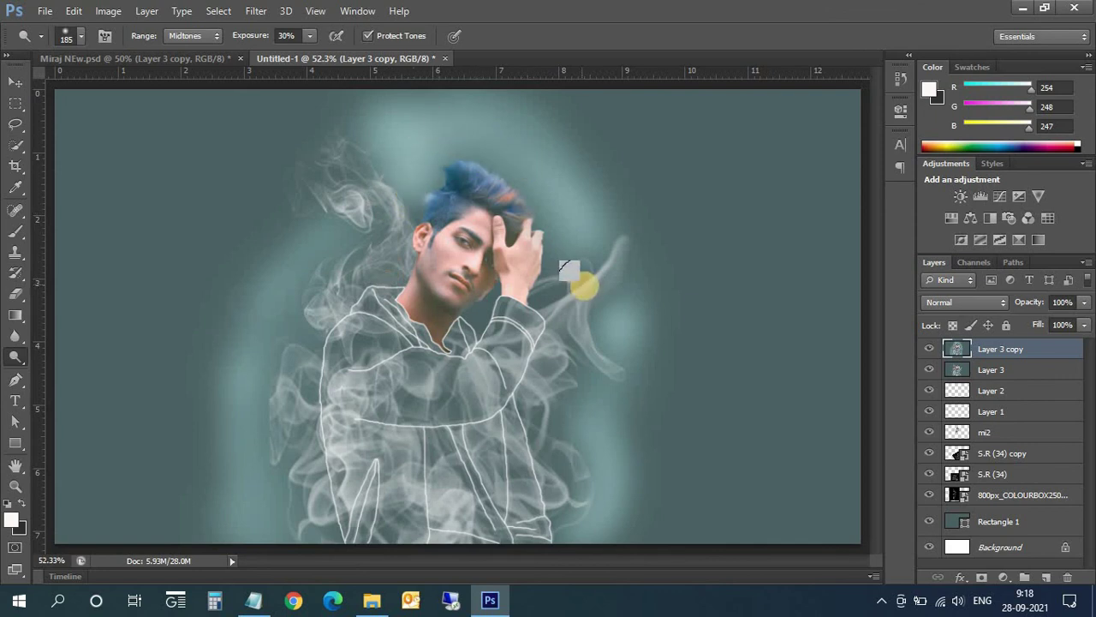
scroll(508, 367, "down", 2)
scroll(508, 367, "up", 2)
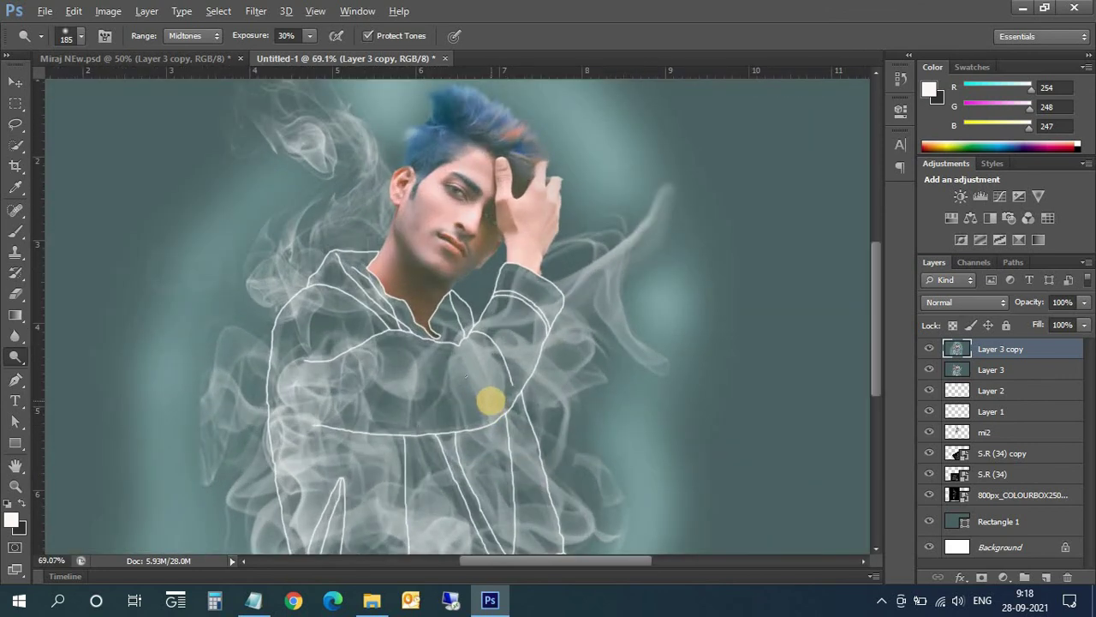
scroll(488, 396, "down", 1)
scroll(480, 390, "up", 1)
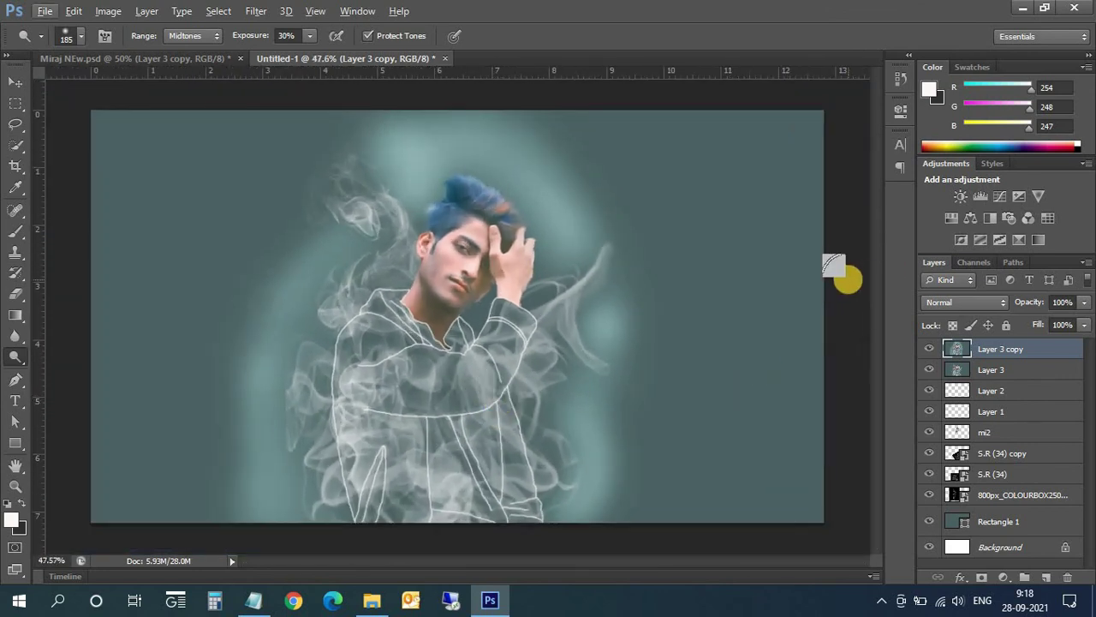